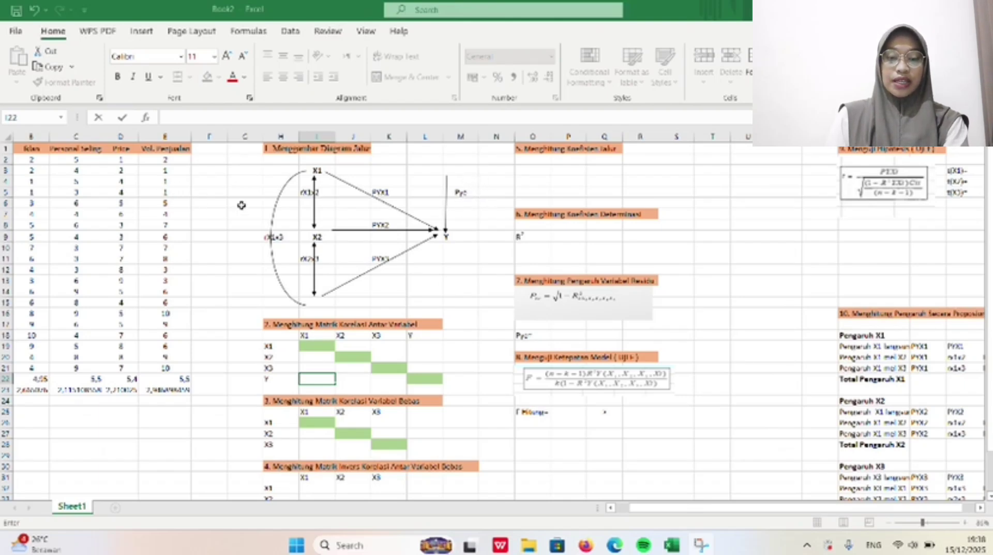
pyautogui.scroll(-1, 337, 250)
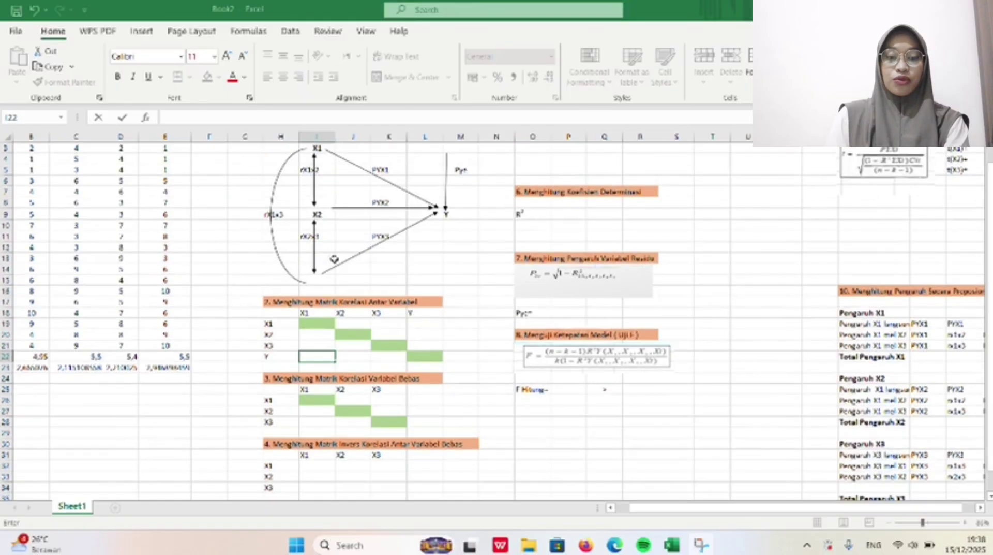
pyautogui.scroll(-1, 322, 319)
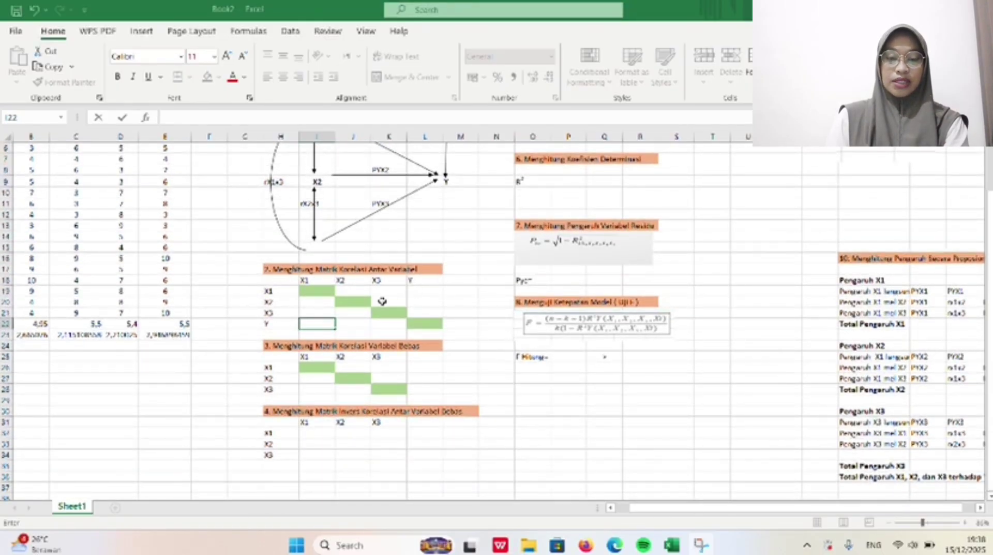
pyautogui.scroll(2, 127, 193)
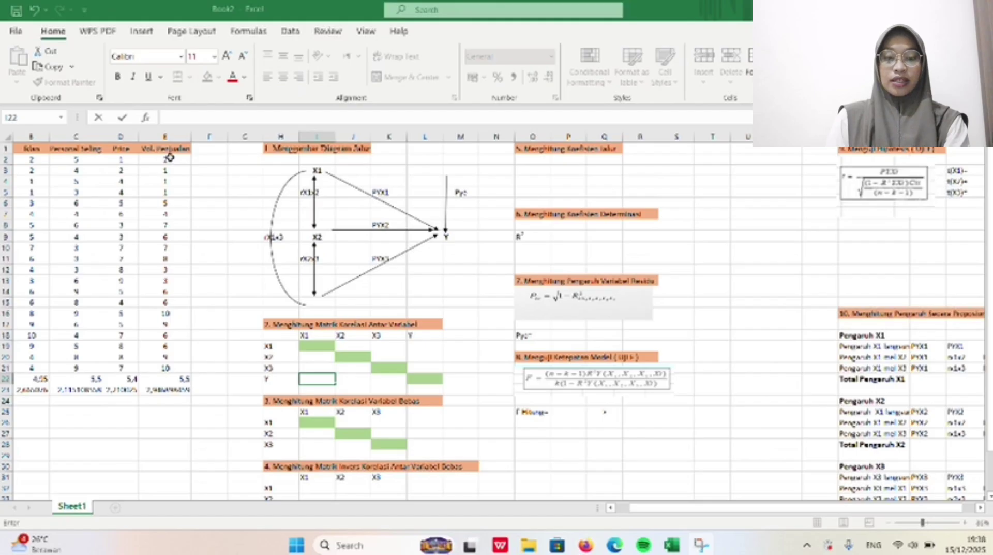
# Calculate the X1–X2 correlation in cell I20 of the variable correlation matrix with CORREL on B2:B21 and C2:C21.
pyautogui.click(326, 356)
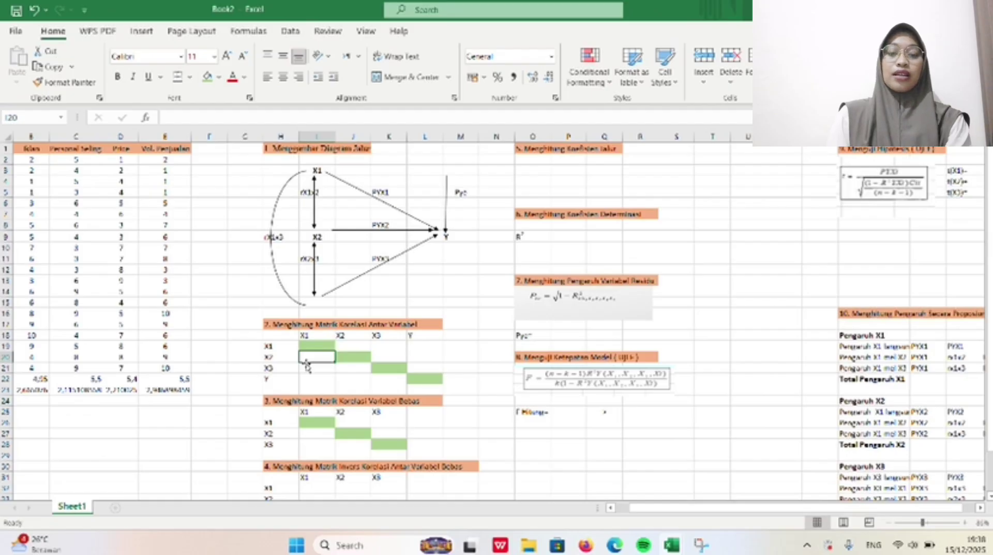
pyautogui.write('=COR')
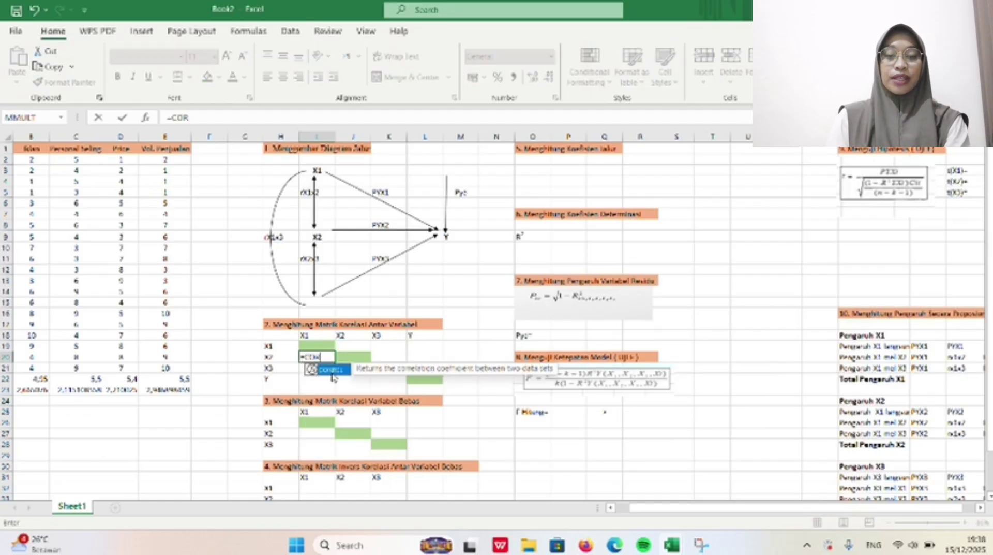
pyautogui.doubleClick(331, 370)
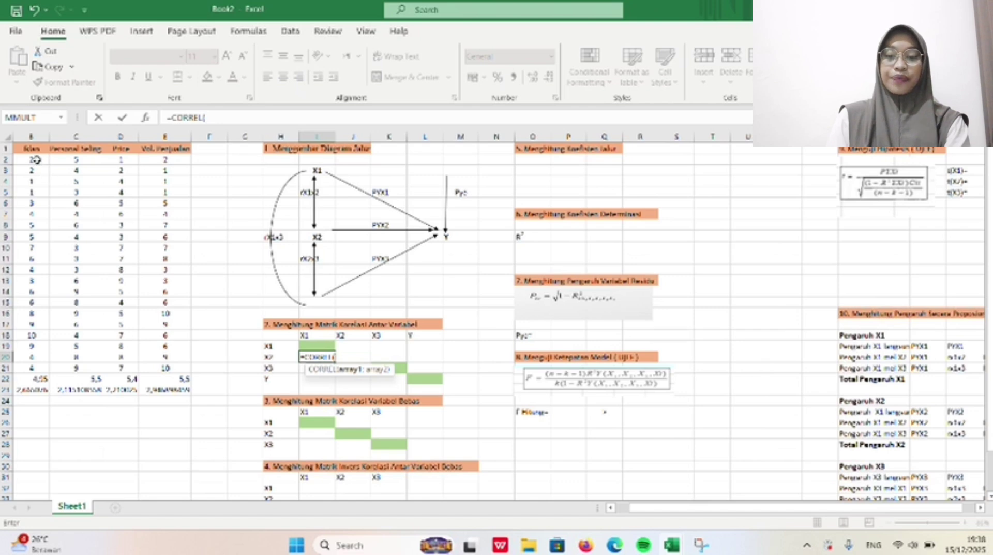
pyautogui.moveTo(37, 160); pyautogui.dragTo(37, 367)
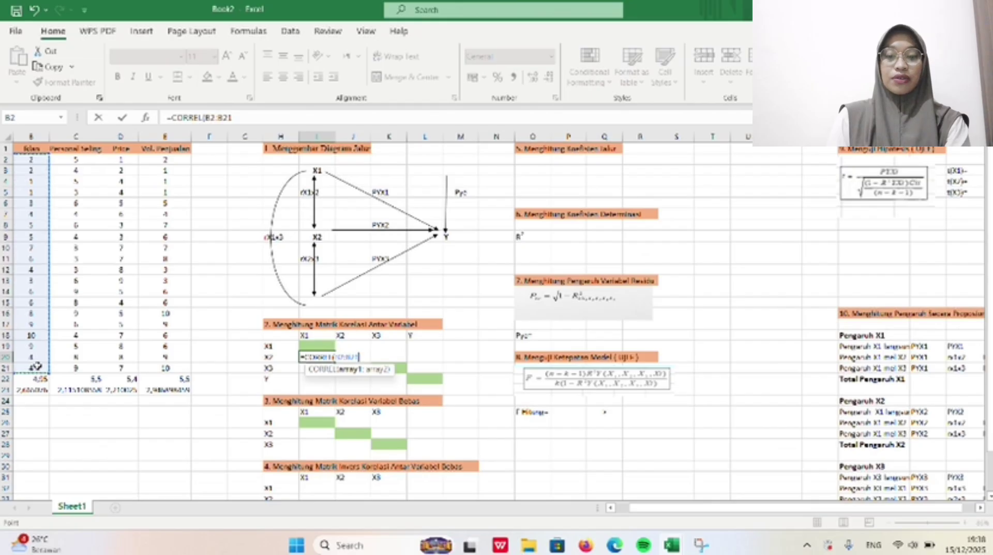
pyautogui.write(';')
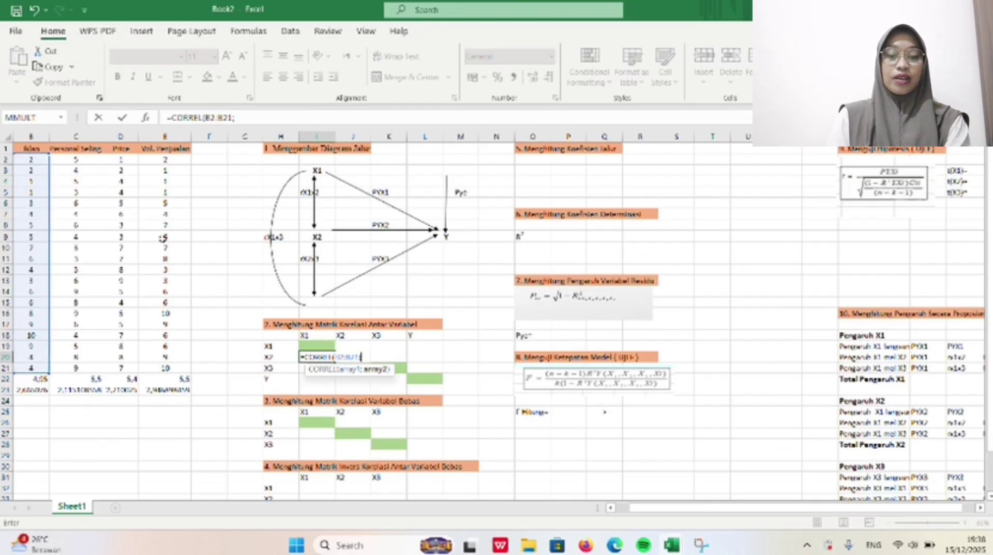
pyautogui.click(89, 159)
pyautogui.moveTo(89, 159); pyautogui.dragTo(93, 367)
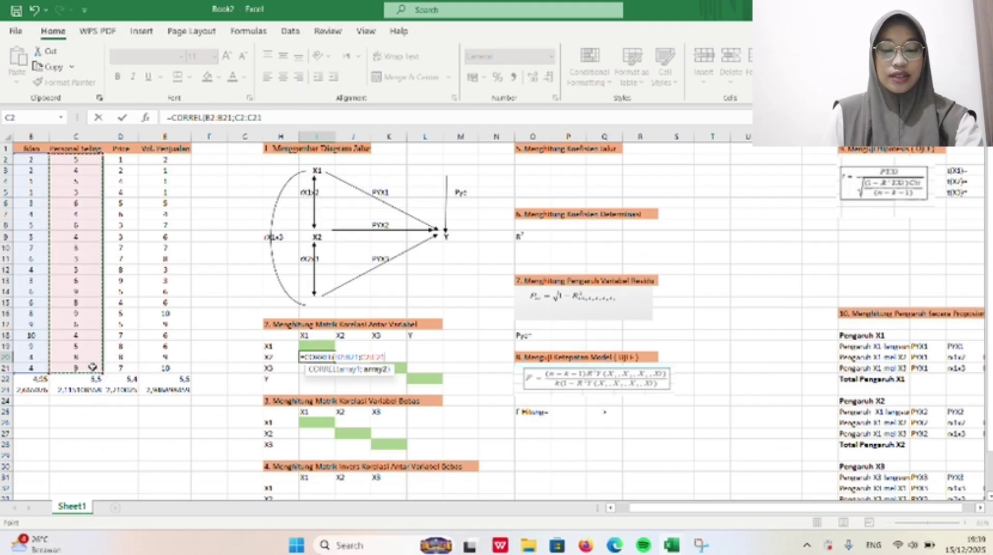
pyautogui.press('Return')
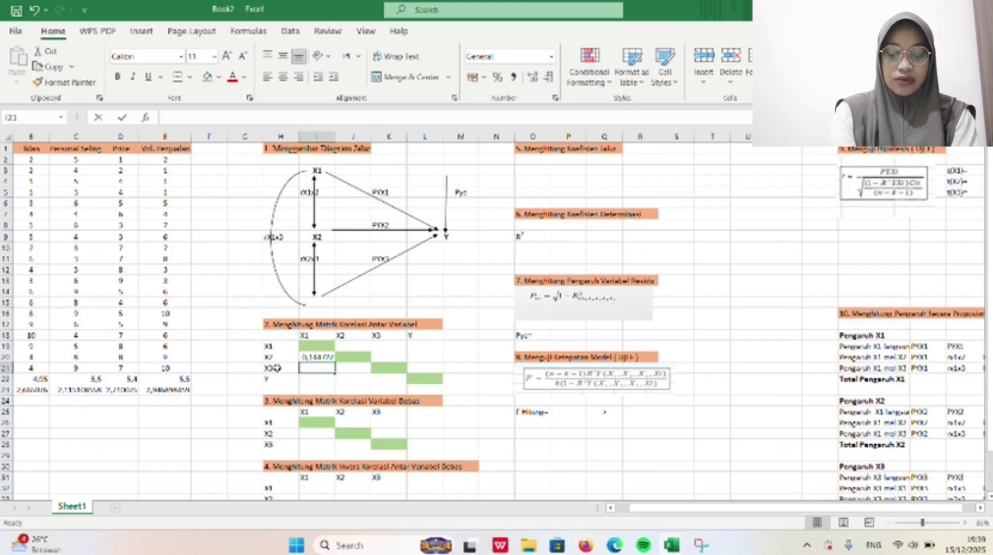
# Calculate the X1–X3 correlation in cell I21 with CORREL on the Iklan data B2:B21 and the Price data D2:D21.
pyautogui.write('=CO')
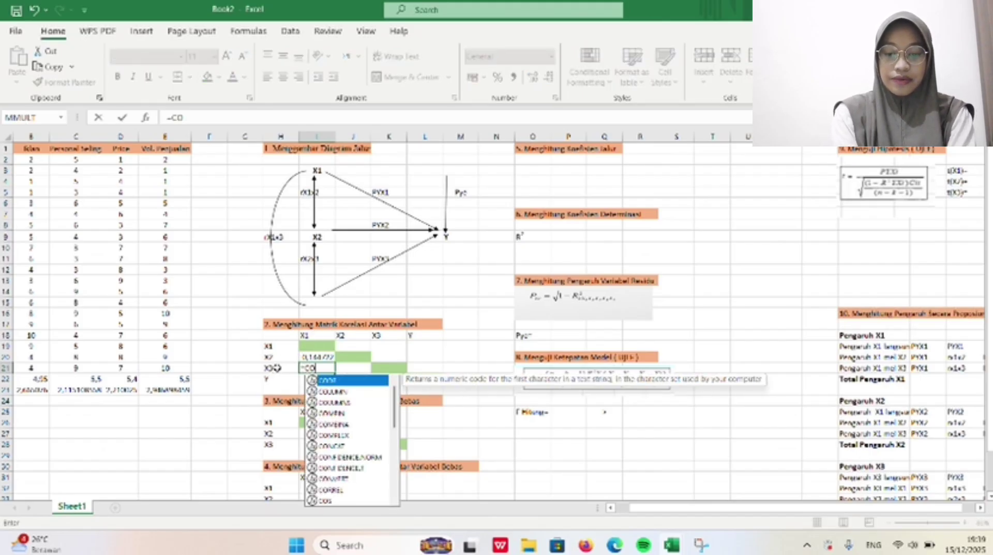
pyautogui.doubleClick(336, 489)
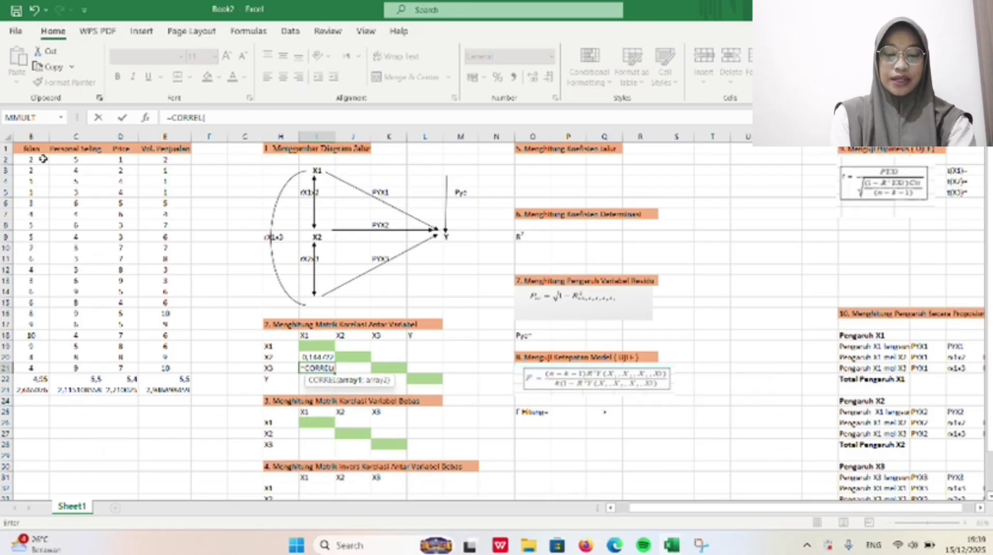
pyautogui.moveTo(43, 158); pyautogui.dragTo(29, 365)
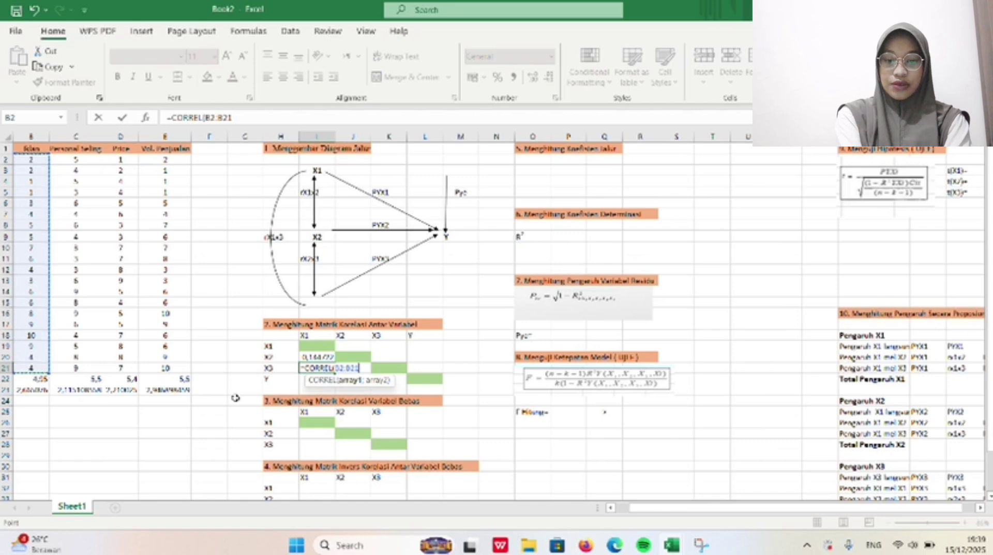
pyautogui.write(';')
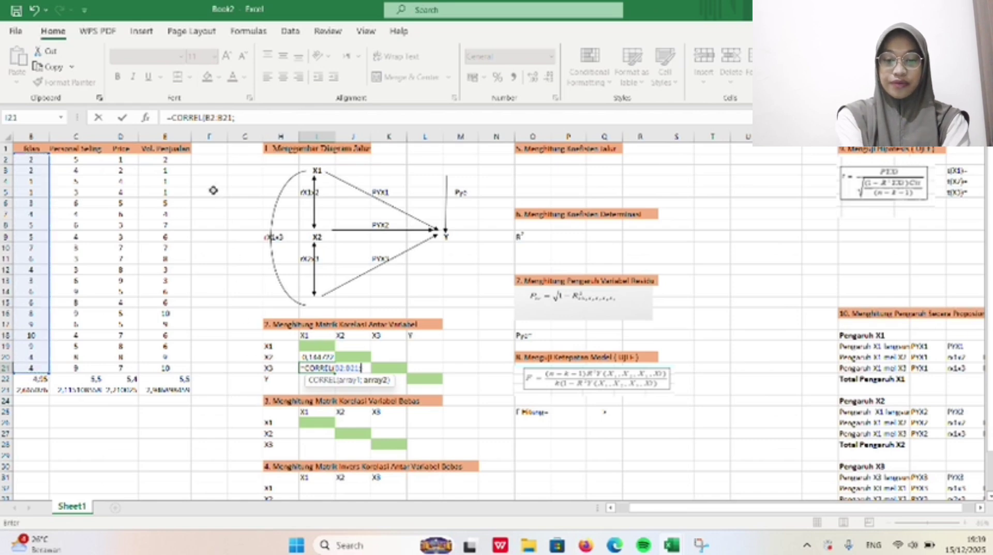
pyautogui.moveTo(128, 159); pyautogui.dragTo(132, 366)
pyautogui.press('Return')
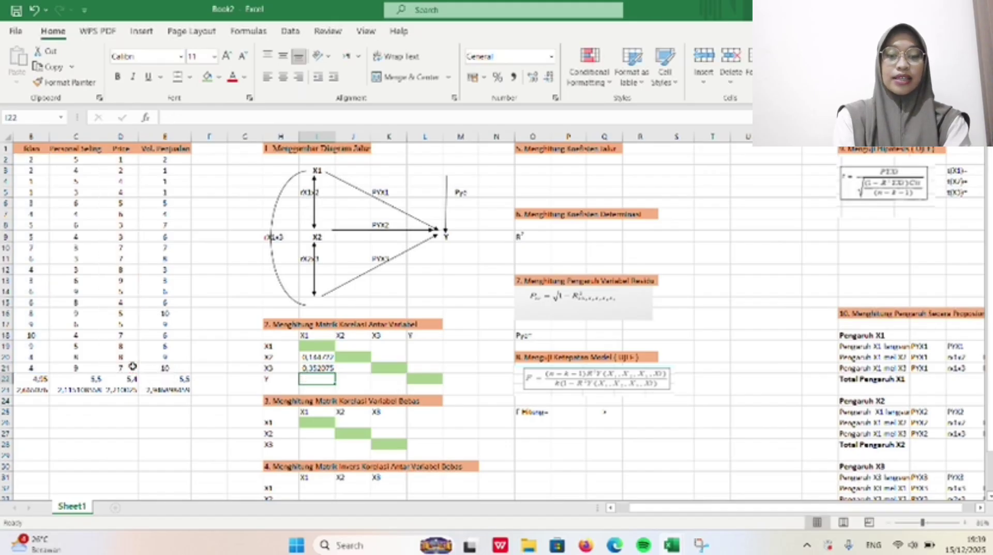
# Calculate the X1–Y correlation in cell I22 with CORREL on the Iklan data B2:B21 and the Vol. Penjualan data E2:E21.
pyautogui.write('=')
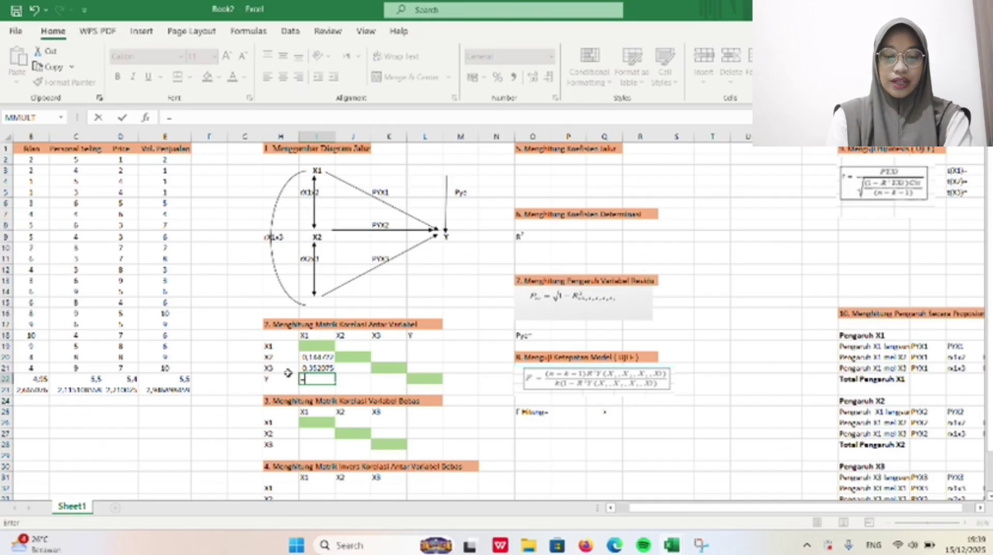
pyautogui.write('CO')
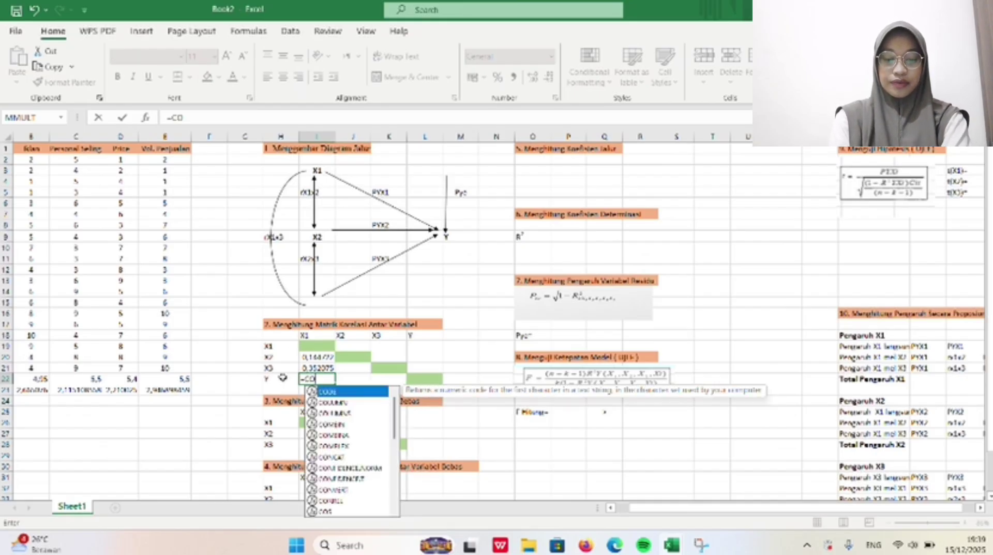
pyautogui.doubleClick(340, 500)
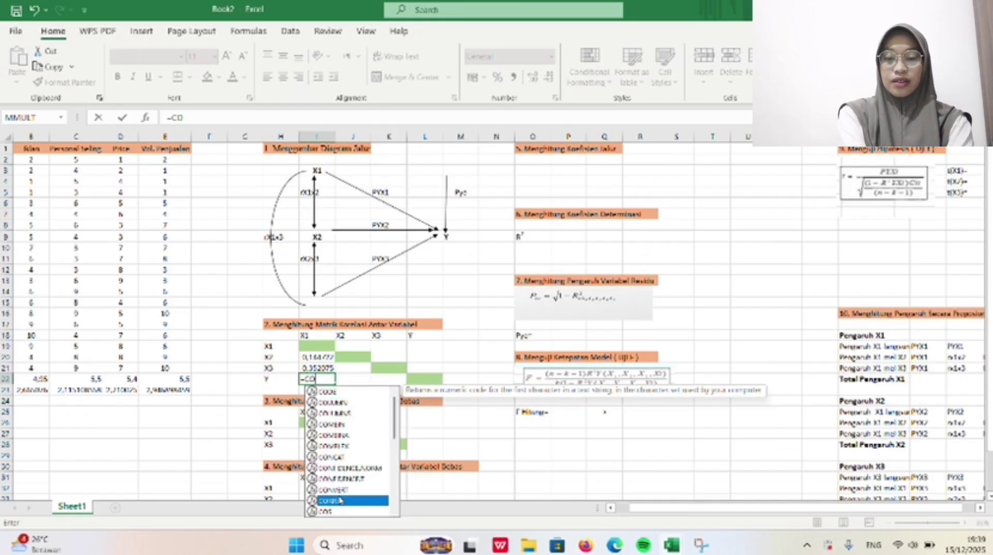
pyautogui.moveTo(31, 159); pyautogui.dragTo(30, 371)
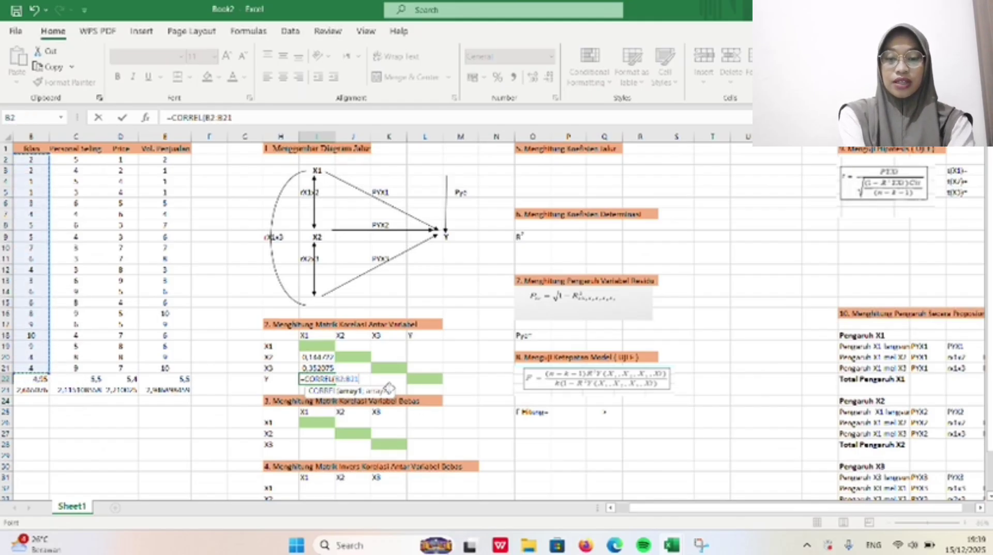
pyautogui.write(';')
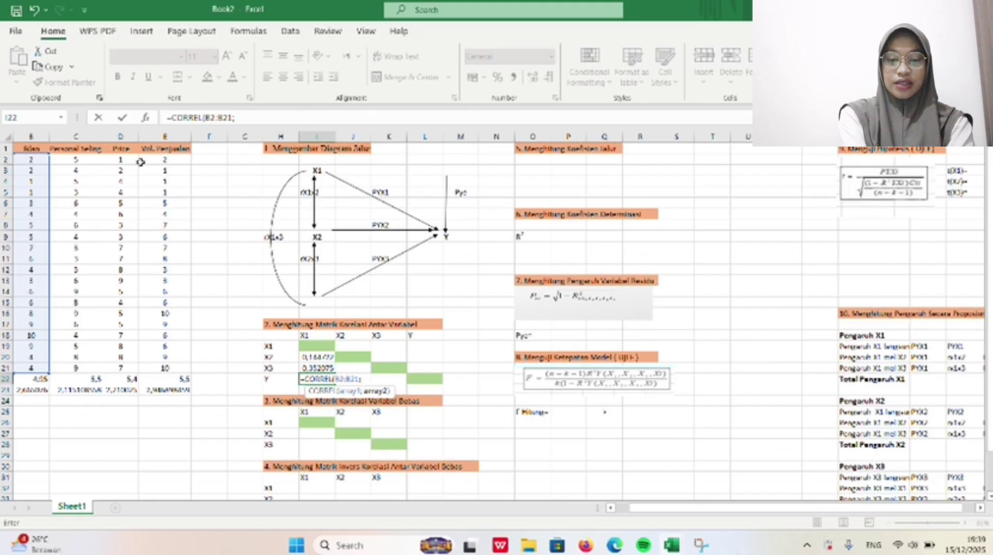
pyautogui.moveTo(155, 162); pyautogui.dragTo(172, 363)
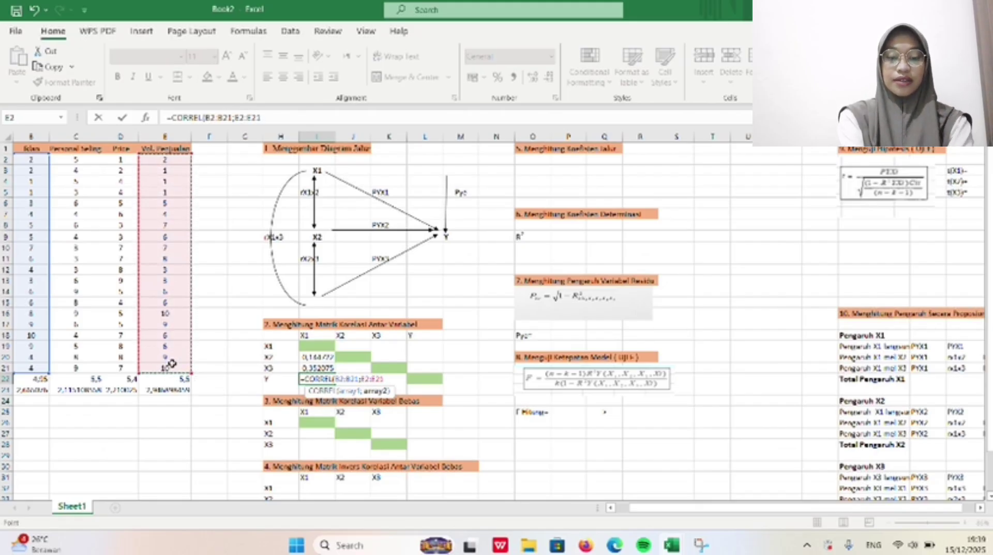
pyautogui.press('Return')
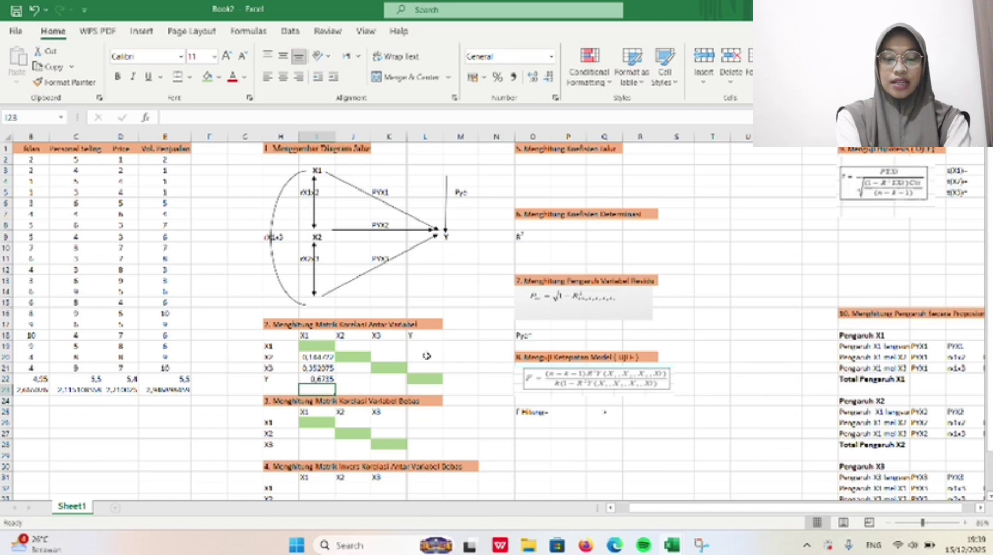
# Calculate the X2–X3 correlation in cell J21 with CORREL on the Personal Selling data C2:C21 and the Price data D2:D21.
pyautogui.click(359, 344)
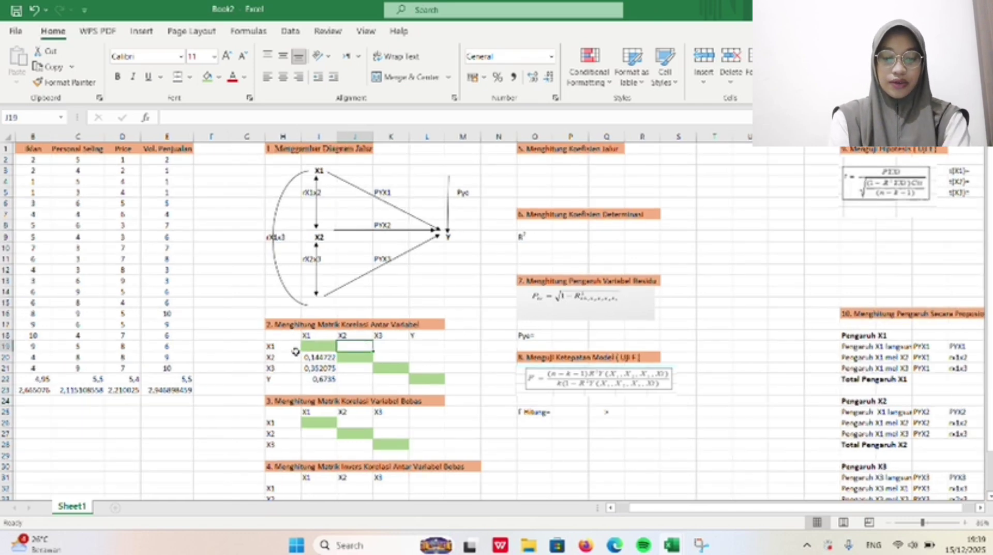
pyautogui.click(362, 366)
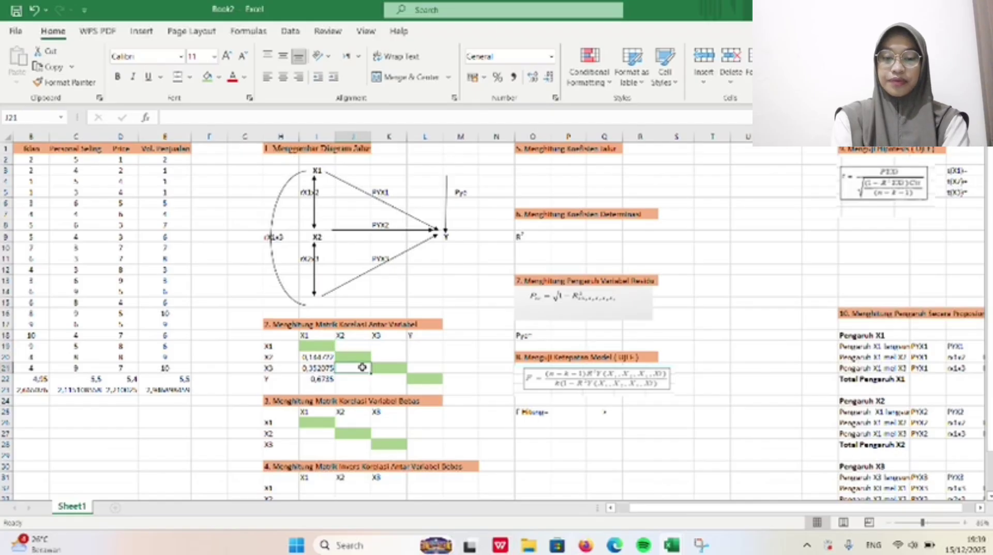
pyautogui.write('=')
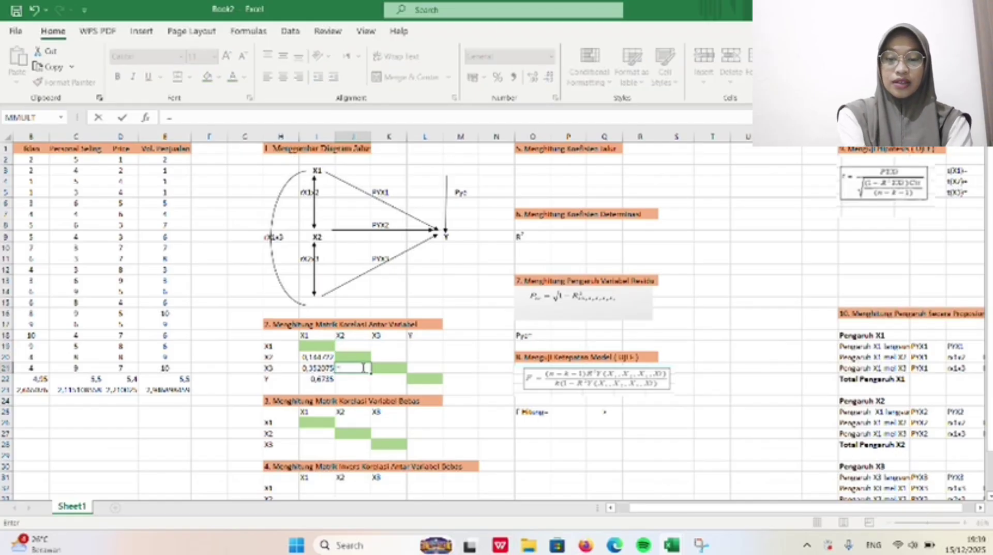
pyautogui.write('CO')
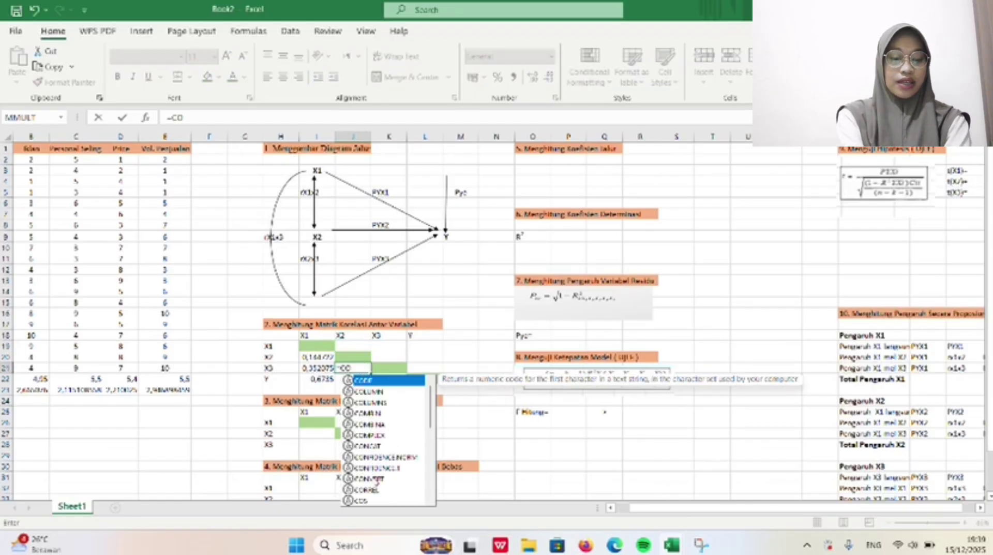
pyautogui.doubleClick(373, 490)
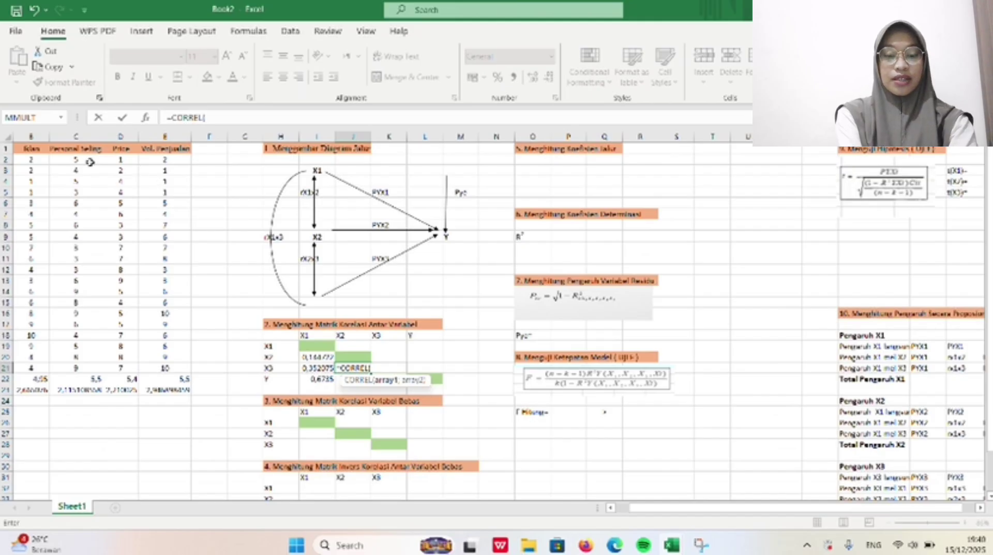
pyautogui.moveTo(89, 161); pyautogui.dragTo(81, 367)
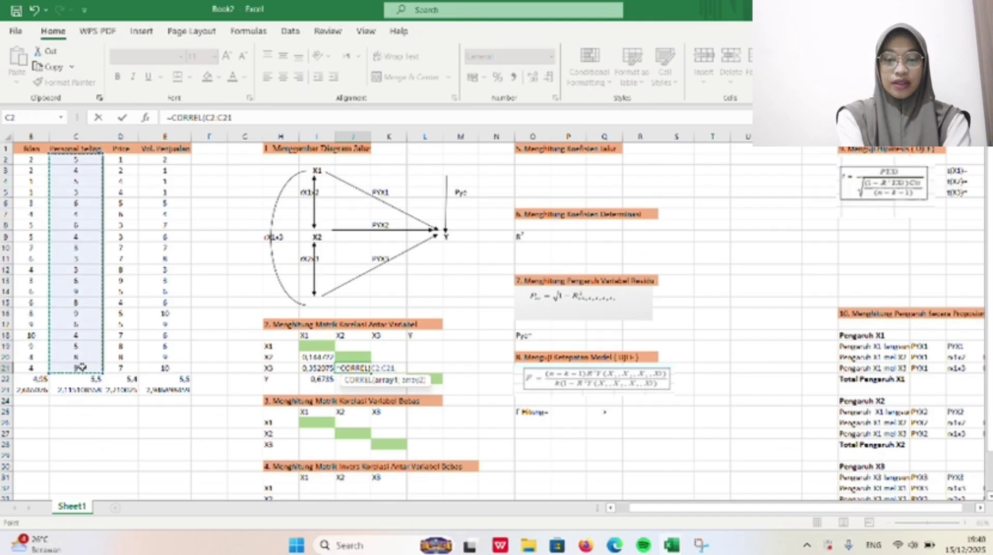
pyautogui.write(';')
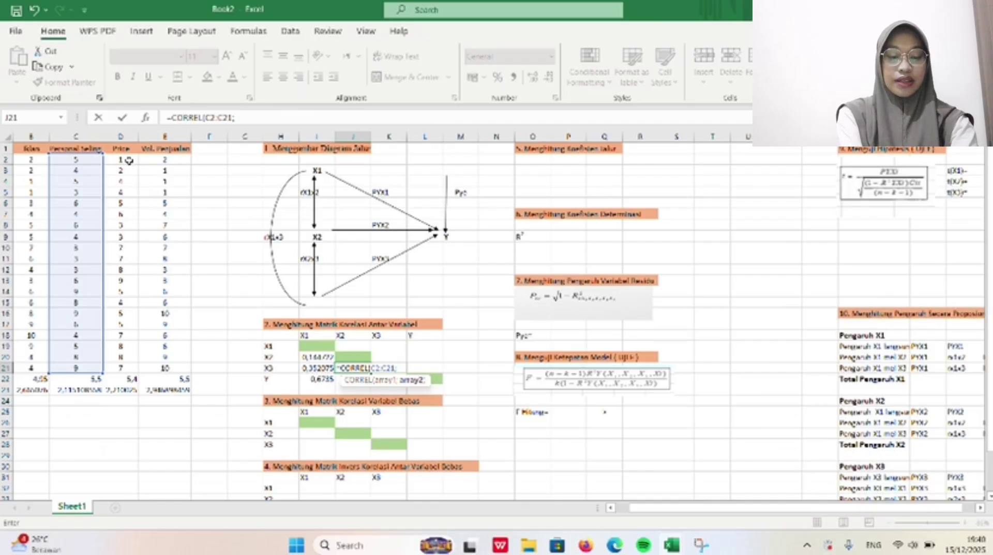
pyautogui.moveTo(129, 160); pyautogui.dragTo(133, 365)
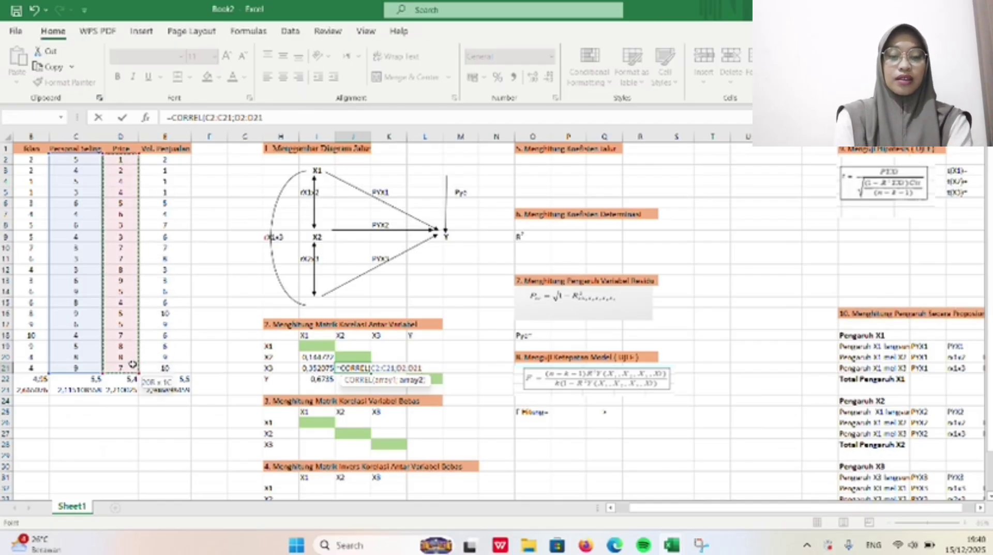
pyautogui.press('Return')
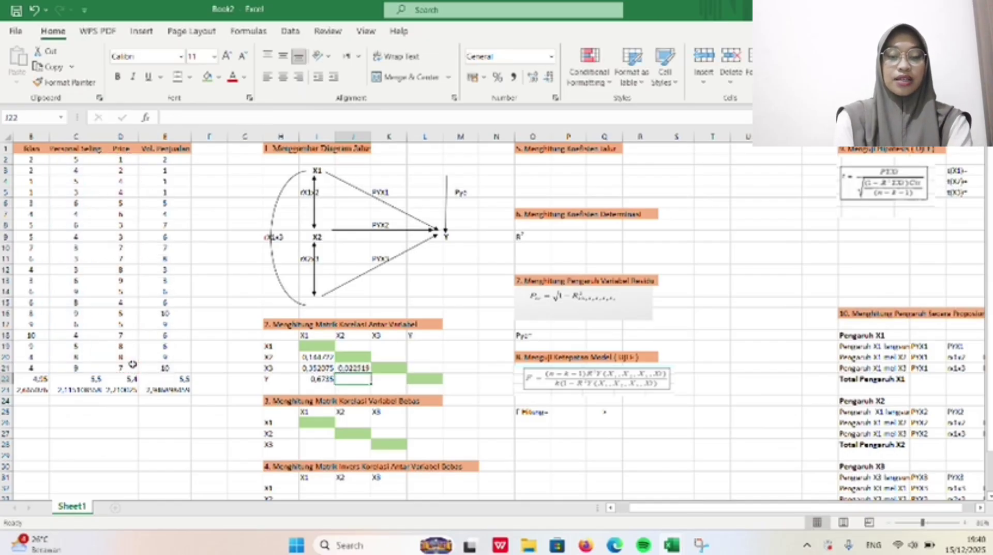
# Calculate the X2–Y correlation in cell J22 with CORREL on the Personal Selling data C2:C21 and the Vol. Penjualan data E2:E21.
pyautogui.write('=')
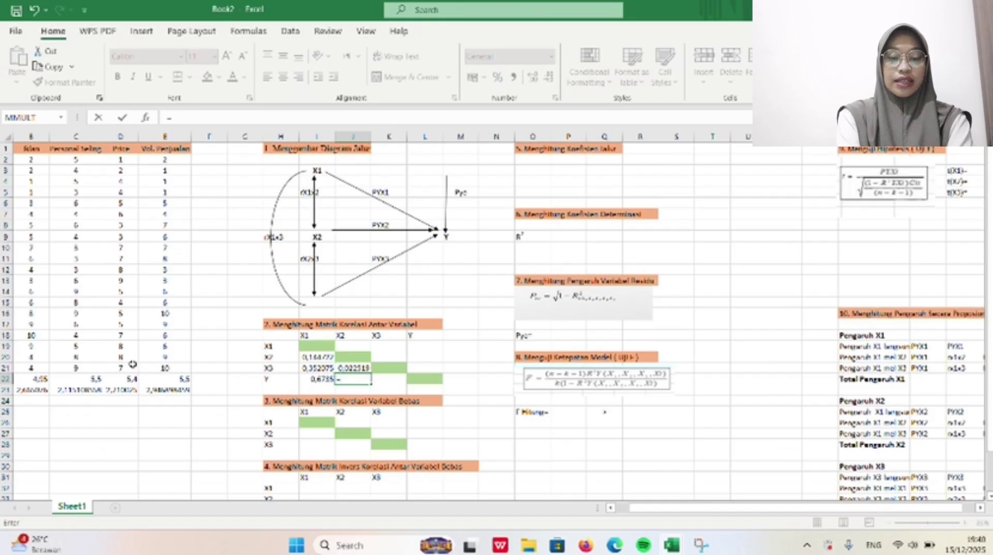
pyautogui.write('COR')
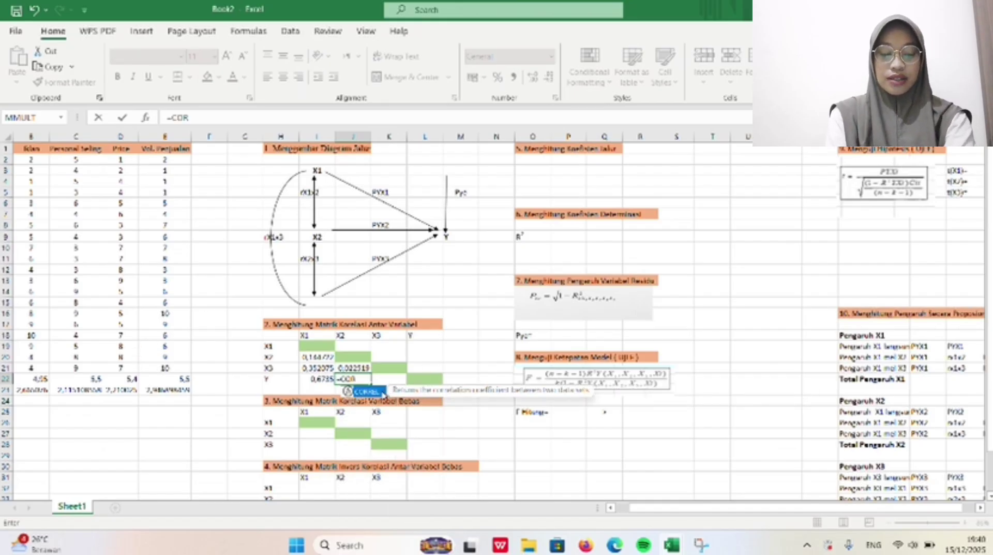
pyautogui.doubleClick(383, 394)
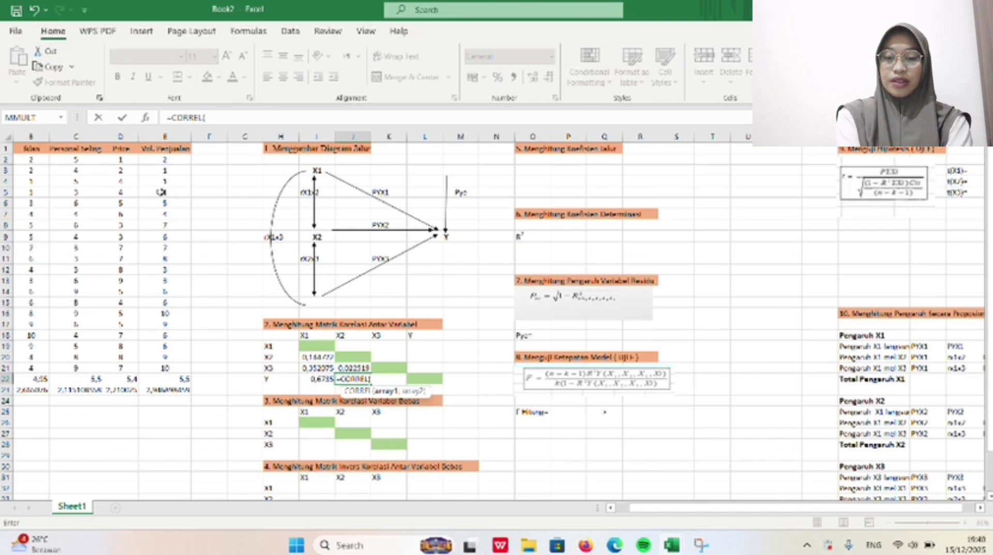
pyautogui.moveTo(69, 159); pyautogui.dragTo(91, 365)
pyautogui.write(';')
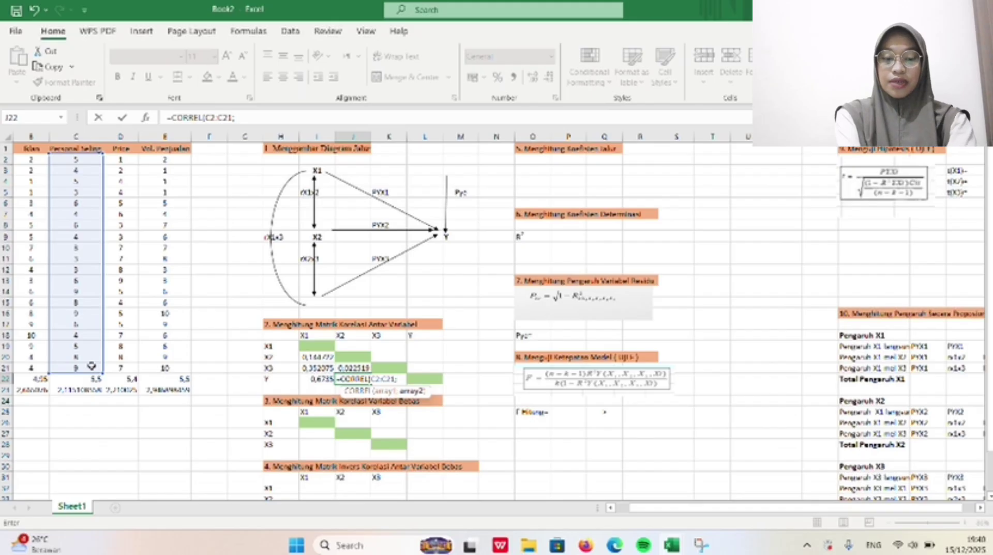
pyautogui.moveTo(187, 160); pyautogui.dragTo(175, 366)
pyautogui.press('Return')
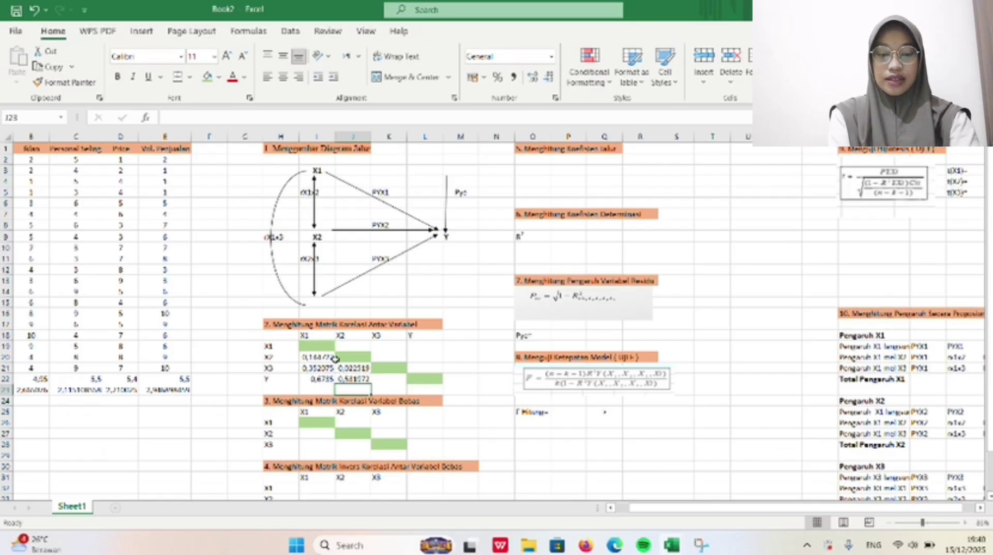
# Calculate the X3–Y correlation in cell K22 with CORREL on the Price data D2:D21 and the Vol. Penjualan data E2:E21.
pyautogui.click(393, 380)
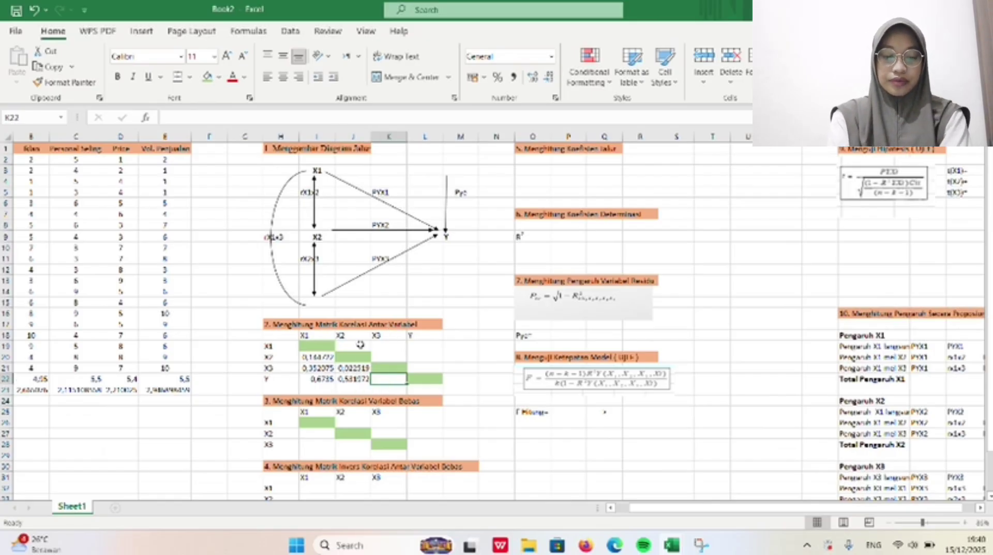
pyautogui.write('=C')
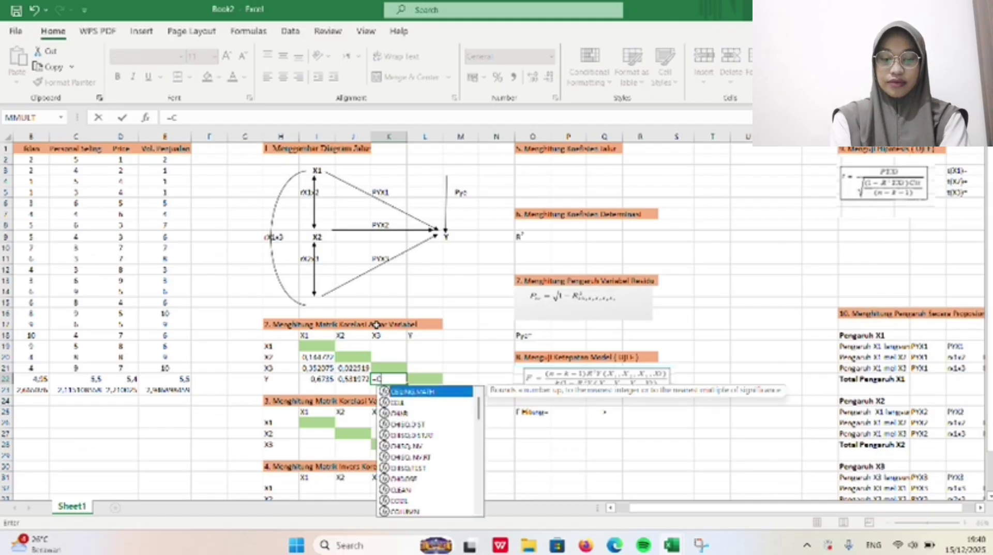
pyautogui.write('O')
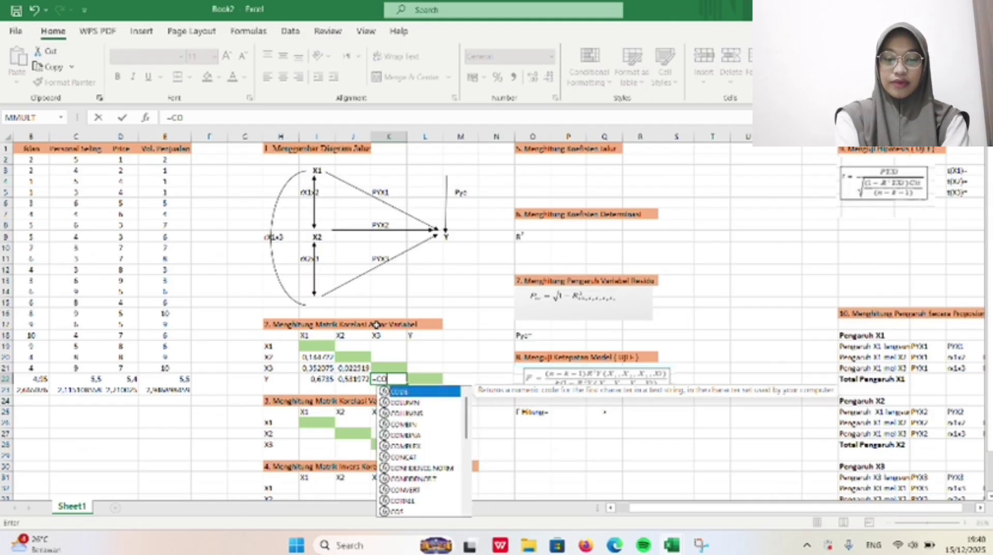
pyautogui.doubleClick(418, 500)
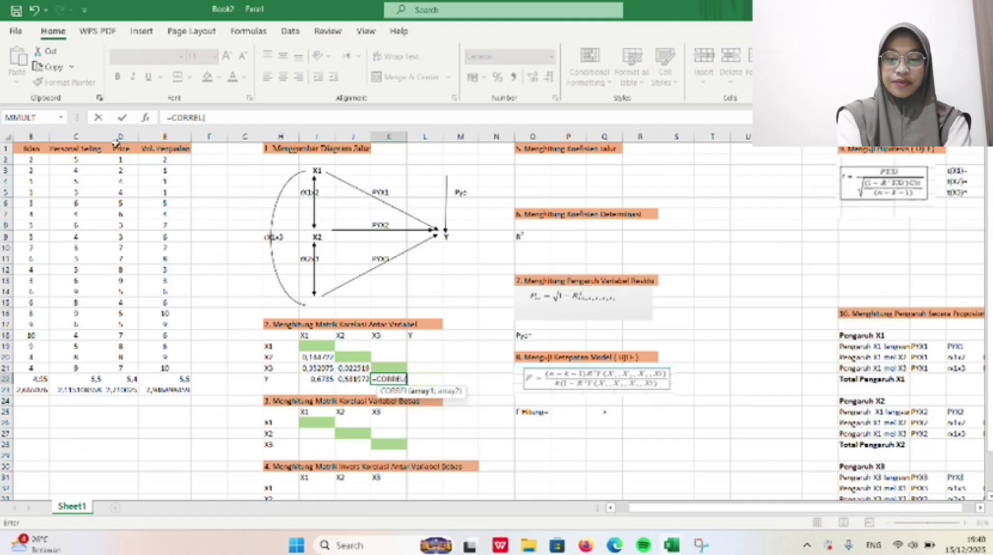
pyautogui.moveTo(125, 157); pyautogui.dragTo(127, 365)
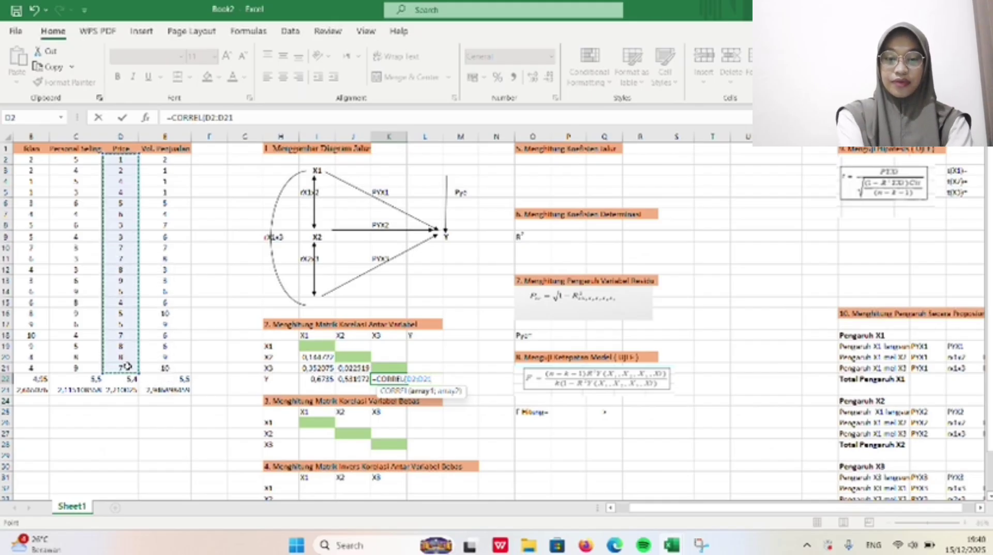
pyautogui.write(';')
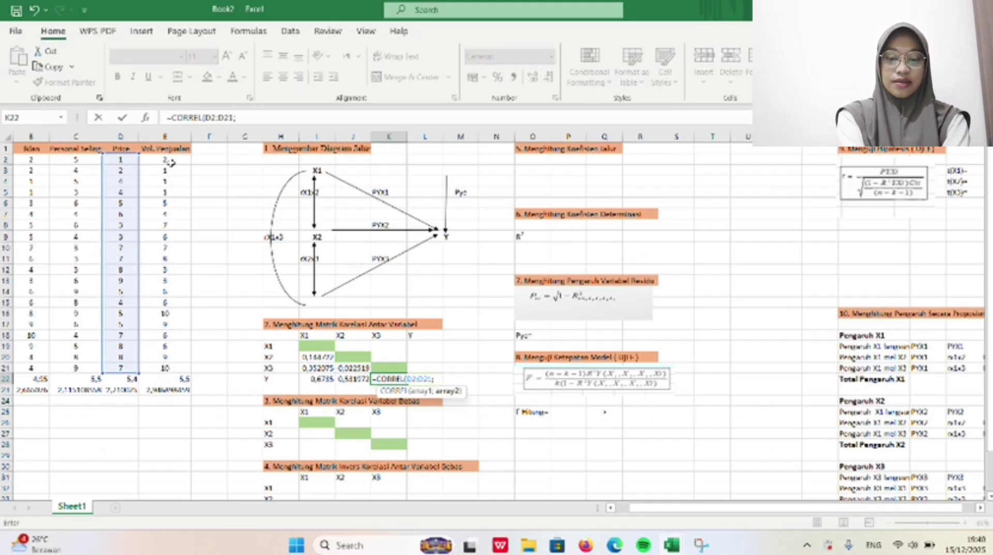
pyautogui.moveTo(168, 158); pyautogui.dragTo(167, 367)
pyautogui.press('Return')
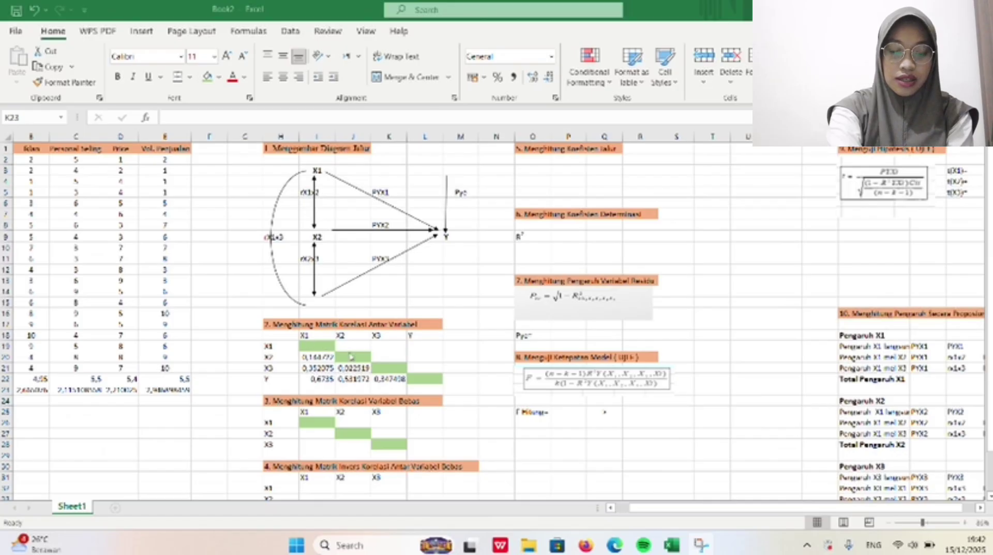
# Enter 1 in the green diagonal cells I19, J20, K21 and L22 of the variable correlation matrix.
pyautogui.click(313, 345)
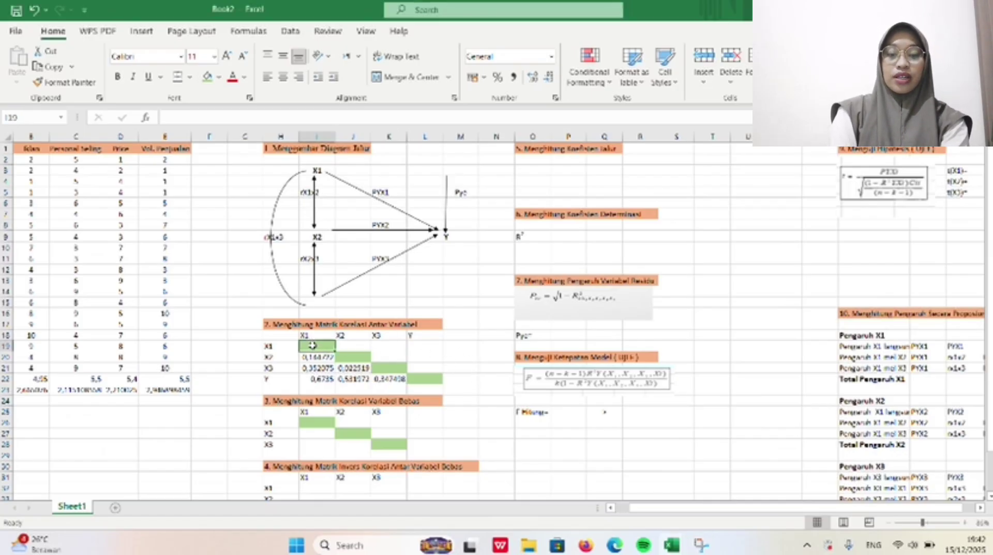
pyautogui.write('1')
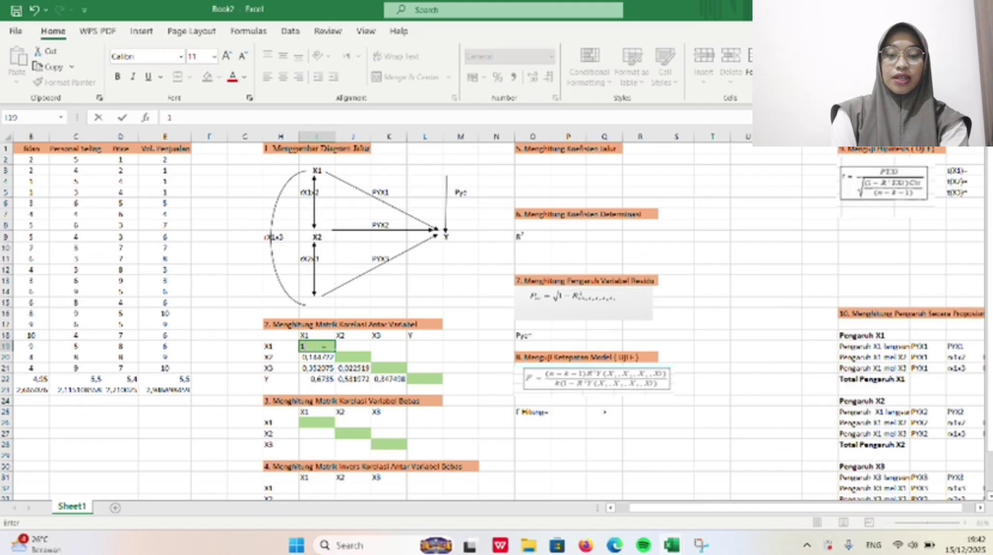
pyautogui.click(342, 356)
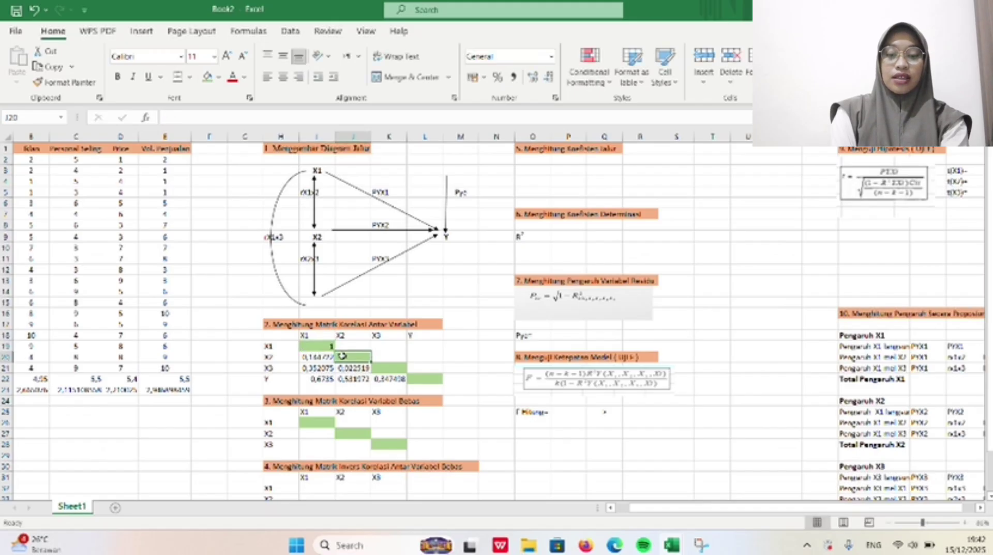
pyautogui.write('1')
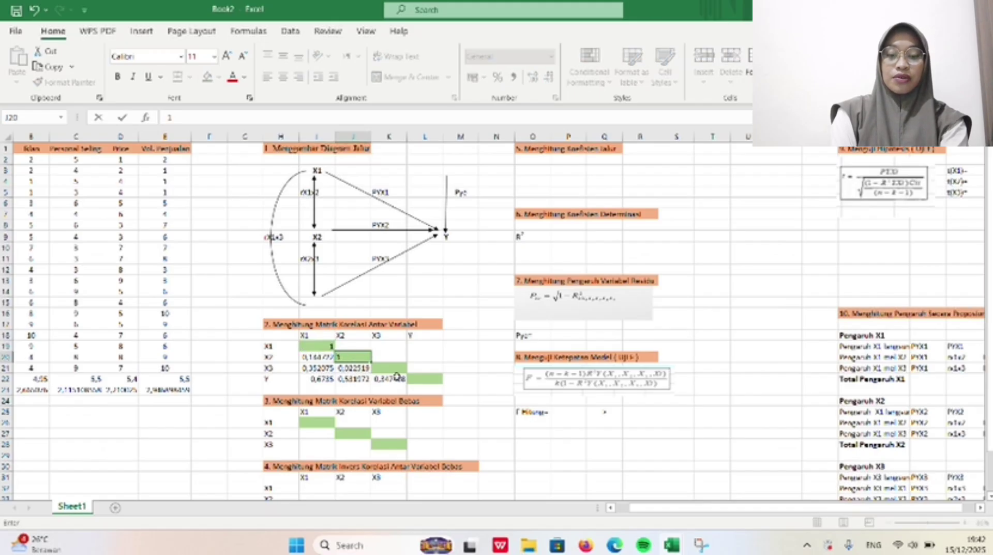
pyautogui.click(394, 368)
pyautogui.write('1')
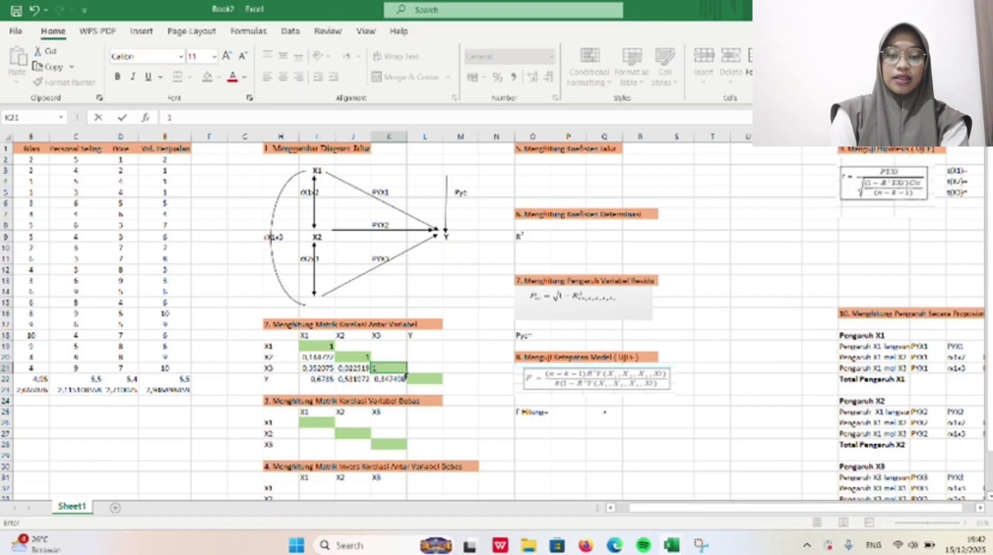
pyautogui.click(417, 380)
pyautogui.write('1')
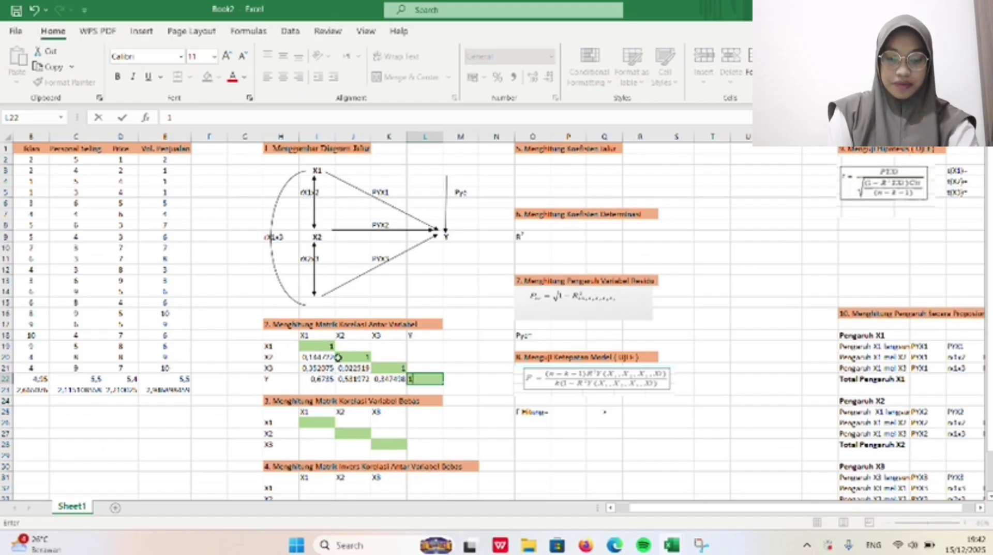
# Mirror the X1–X2 and X1–X3 correlations into the X1 row by setting J19 to =I20 and K19 to =I21.
pyautogui.click(352, 346)
pyautogui.write('=')
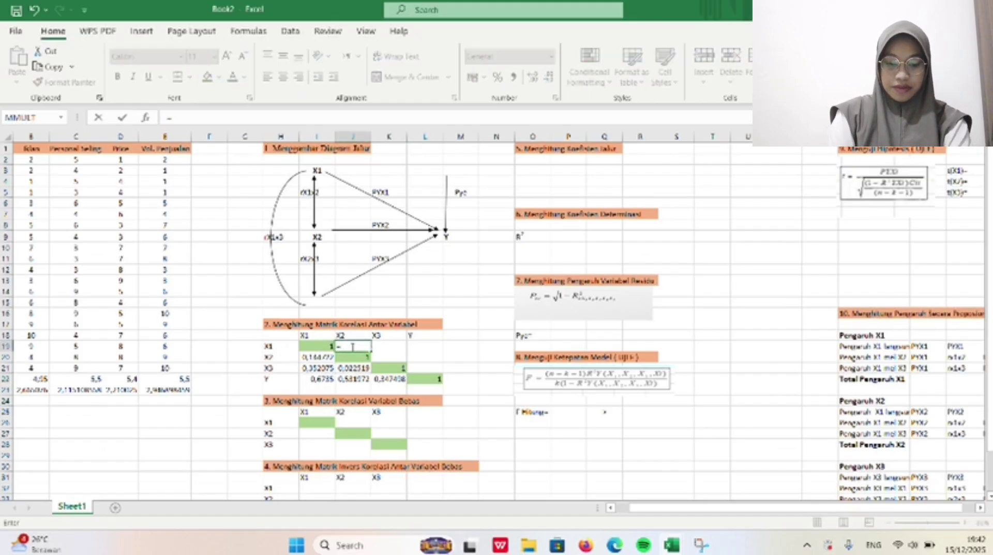
pyautogui.click(317, 357)
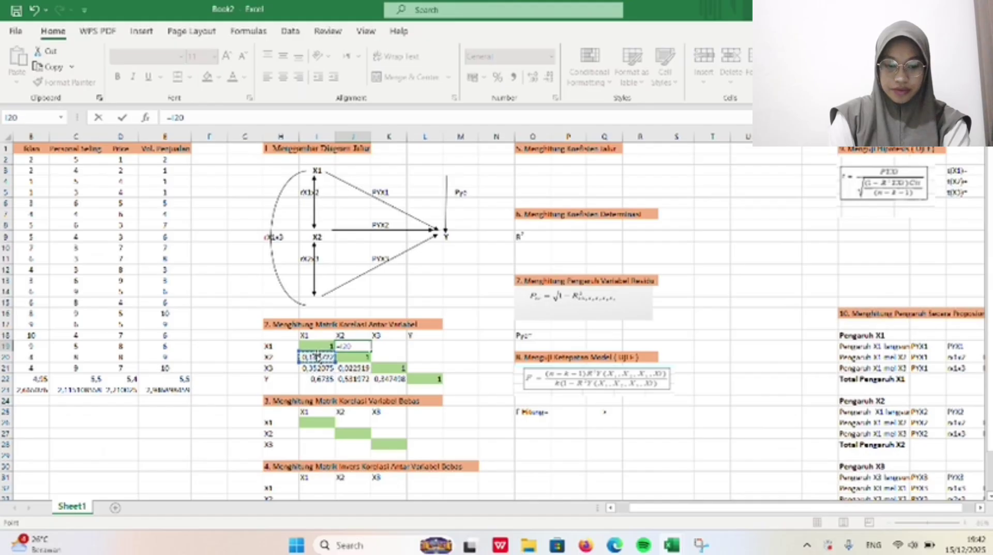
pyautogui.press('Return')
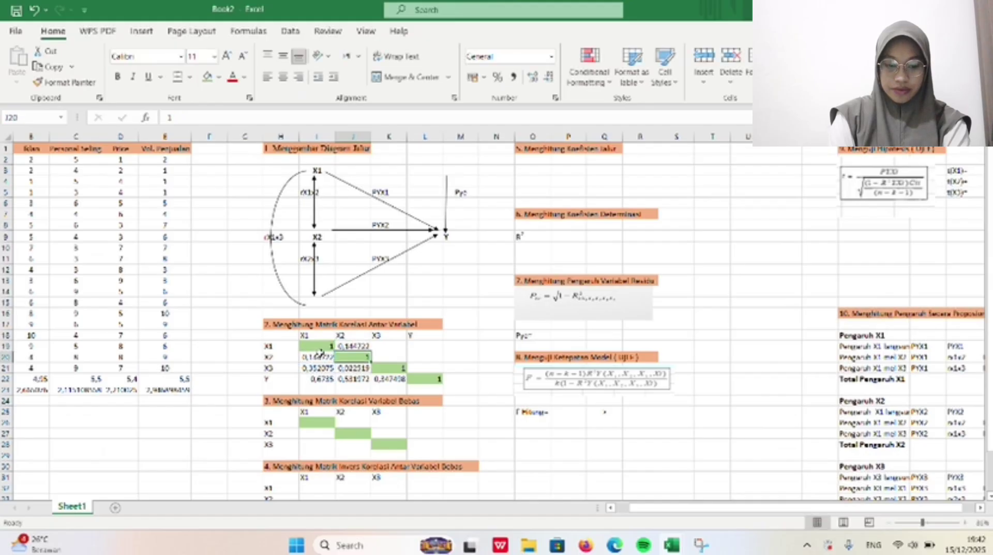
pyautogui.click(389, 346)
pyautogui.write('=')
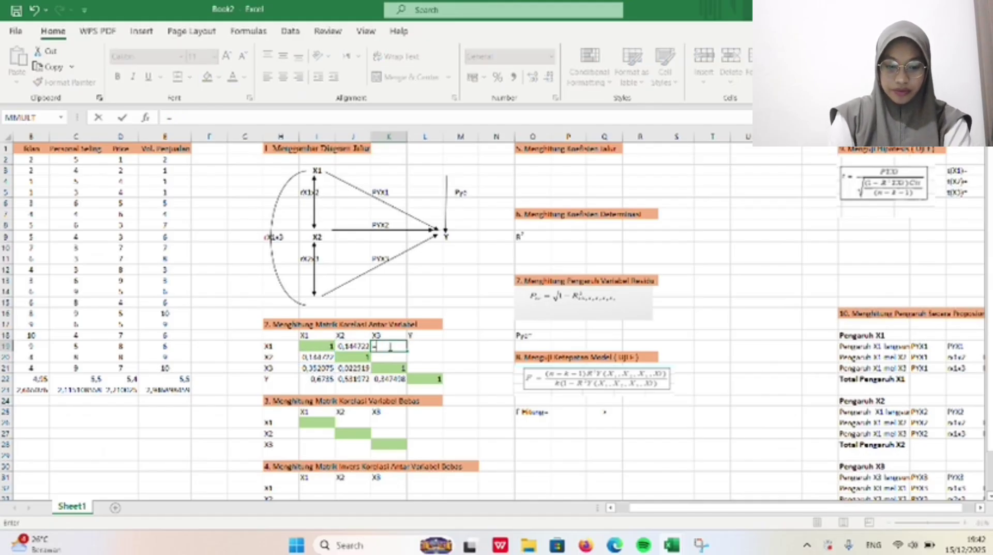
pyautogui.click(331, 366)
pyautogui.press('Return')
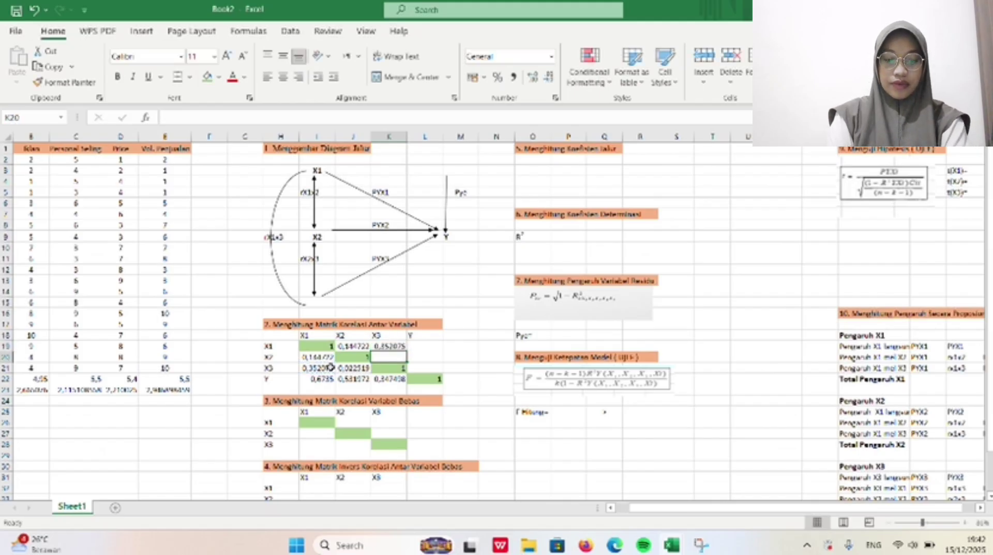
# Fill the X1–Y cell L19 of the correlation matrix with a reference to I22.
pyautogui.write('=')
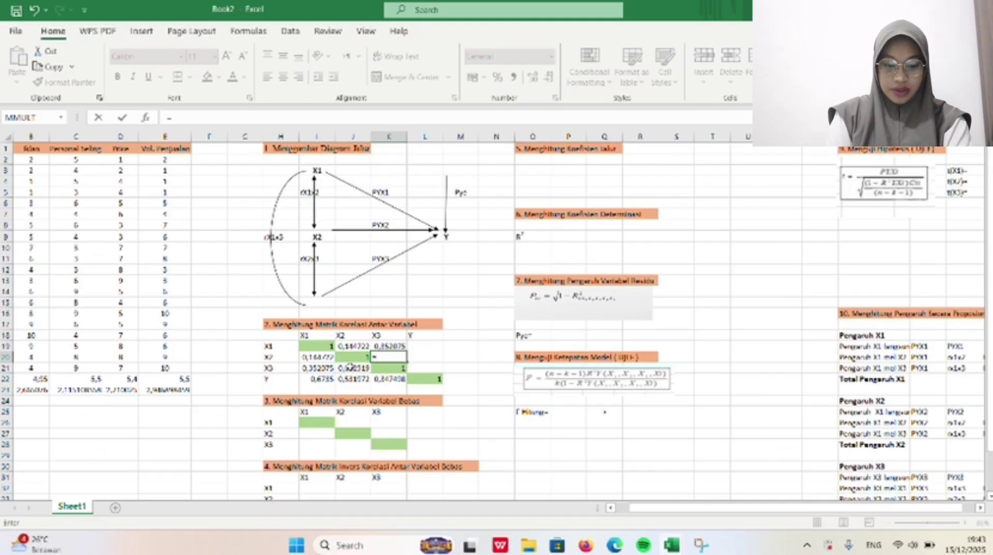
pyautogui.press('BackSpace')
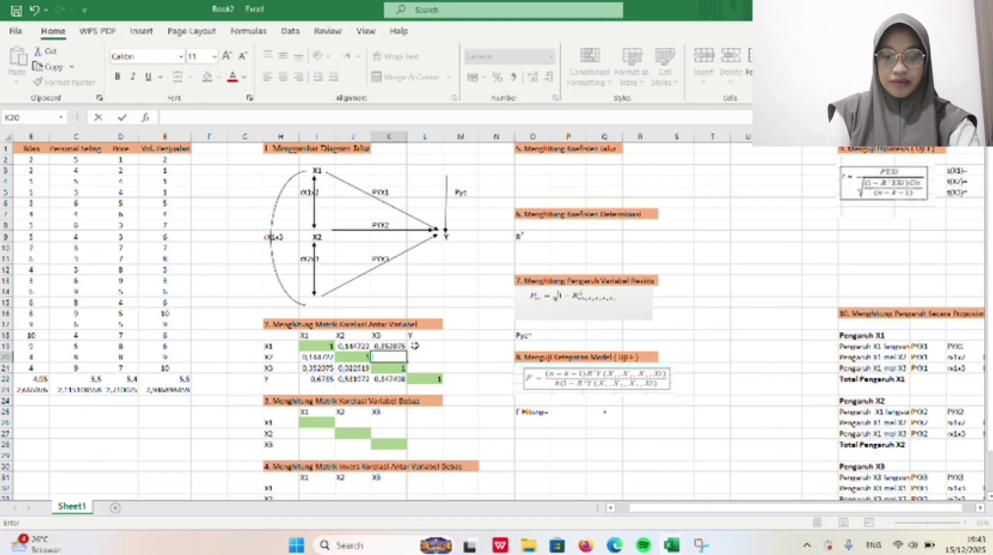
pyautogui.click(432, 346)
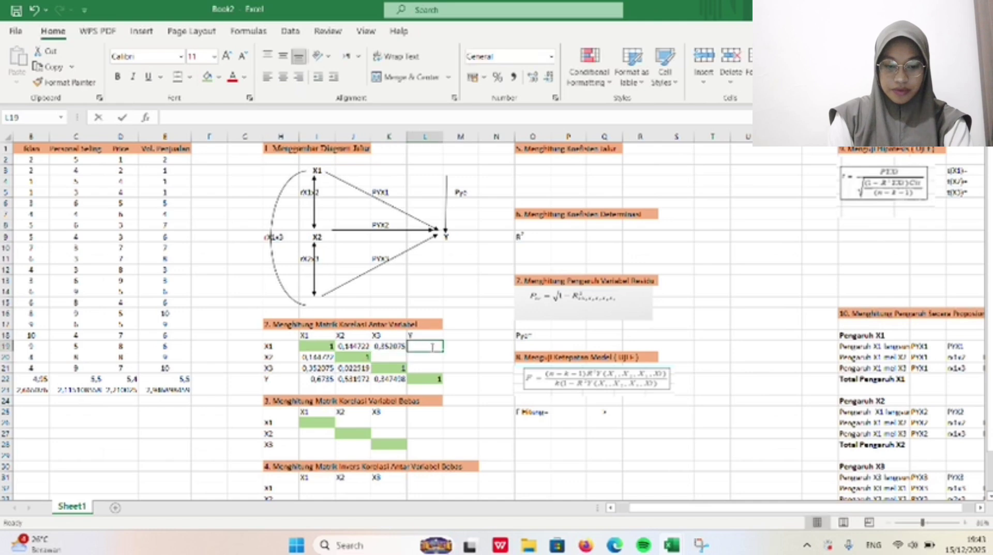
pyautogui.write('=')
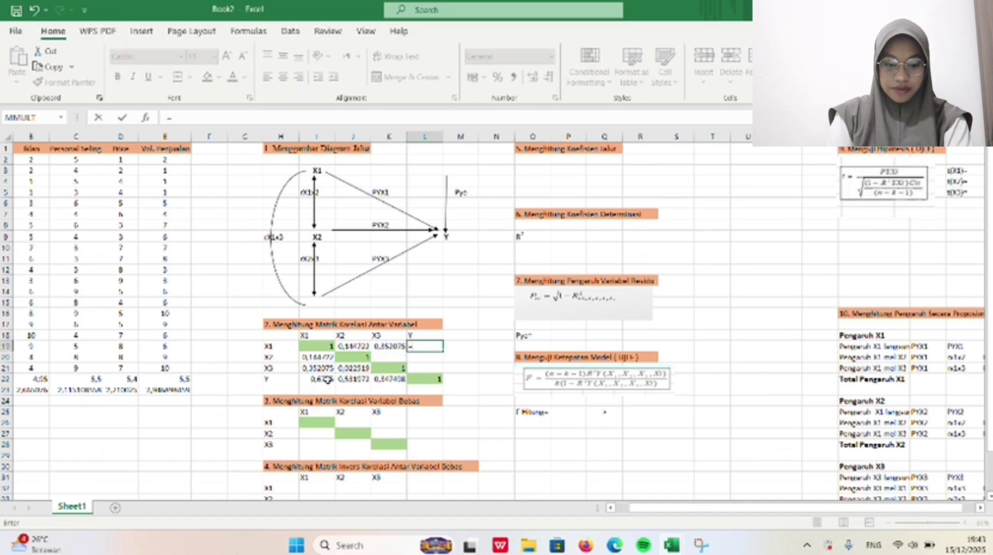
pyautogui.click(327, 379)
pyautogui.press('Return')
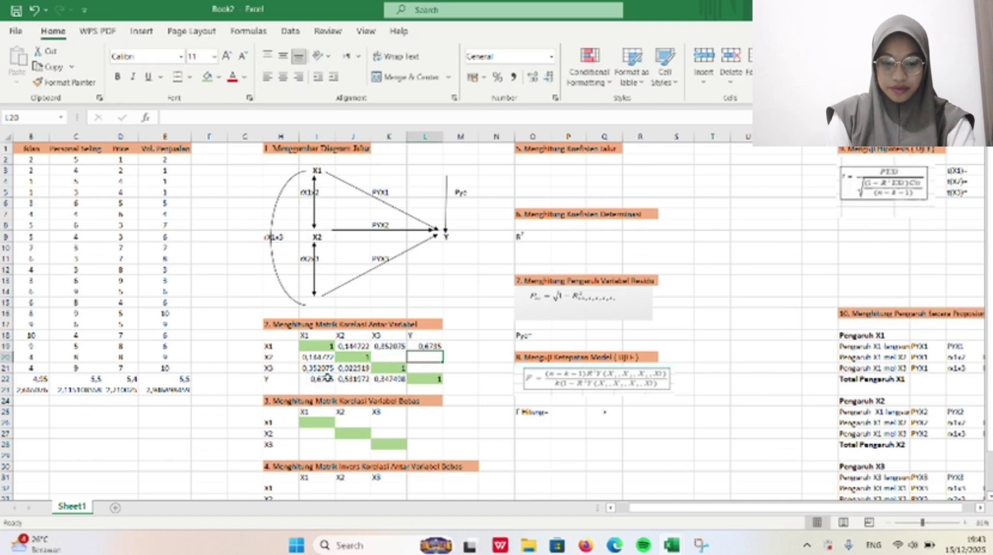
# Fill the X2–X3 cell K20 of the correlation matrix with the reference =J21.
pyautogui.click(387, 356)
pyautogui.write('=')
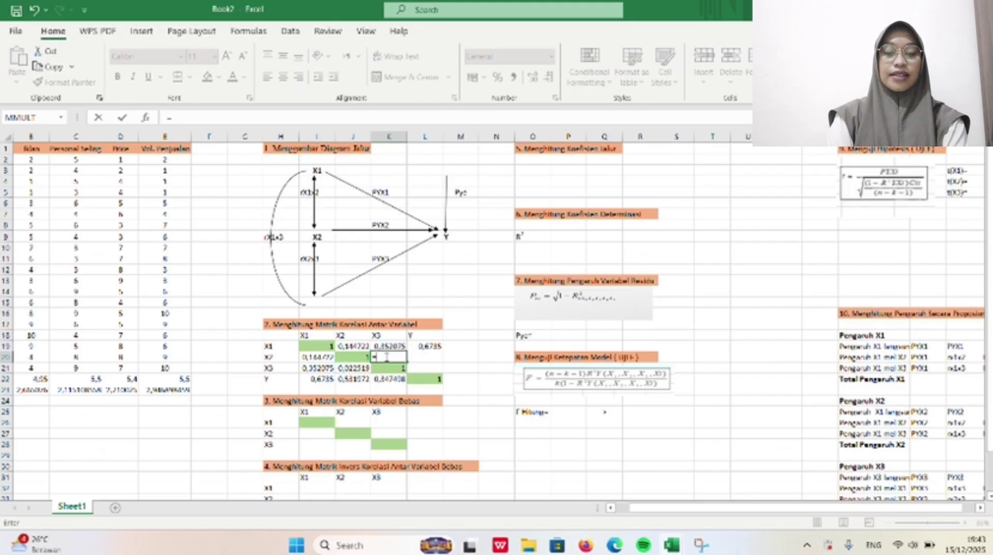
pyautogui.click(356, 366)
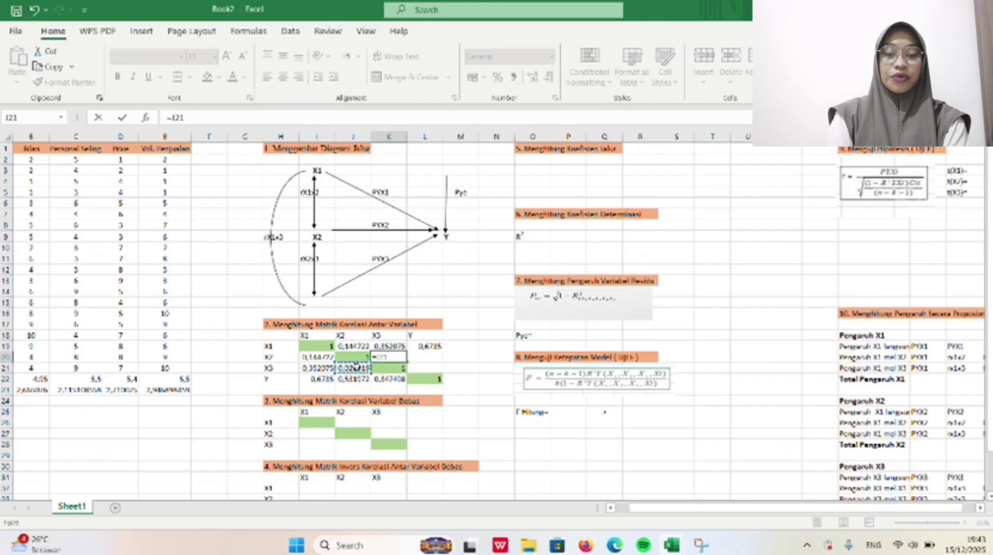
pyautogui.press('Return')
# Complete the Y column of the variable correlation matrix by setting L20 to =J22 and L21 to =K22.
pyautogui.click(425, 357)
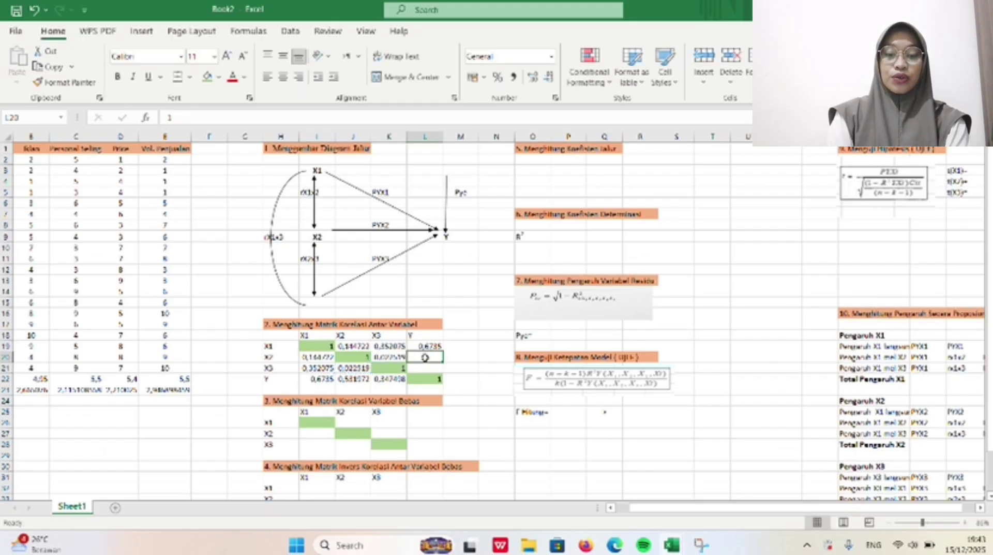
pyautogui.write('=')
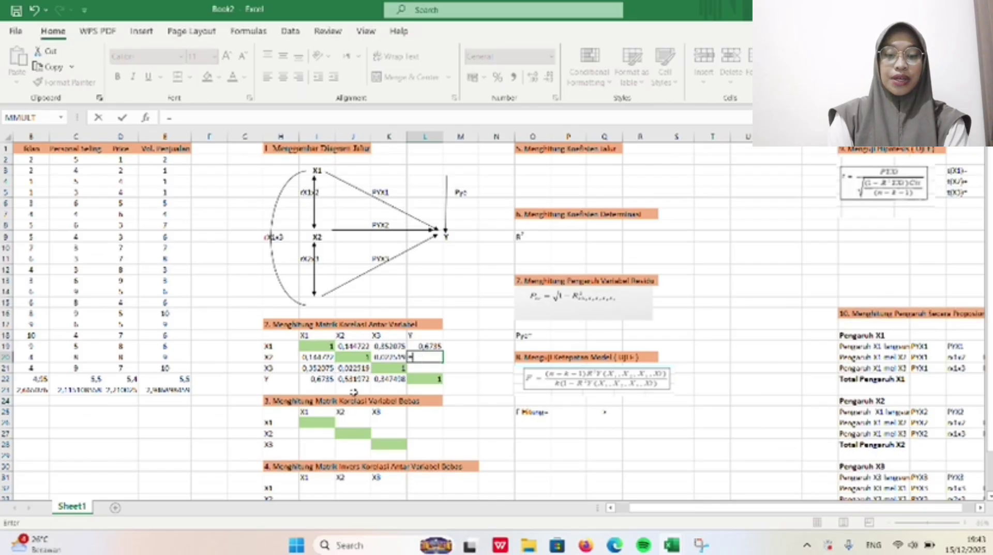
pyautogui.click(354, 379)
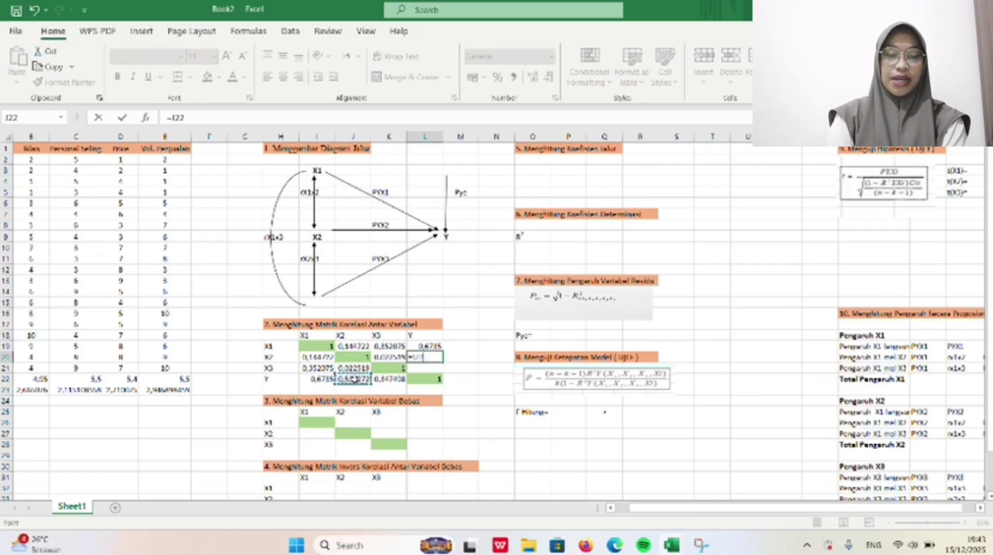
pyautogui.press('Return')
pyautogui.write('=')
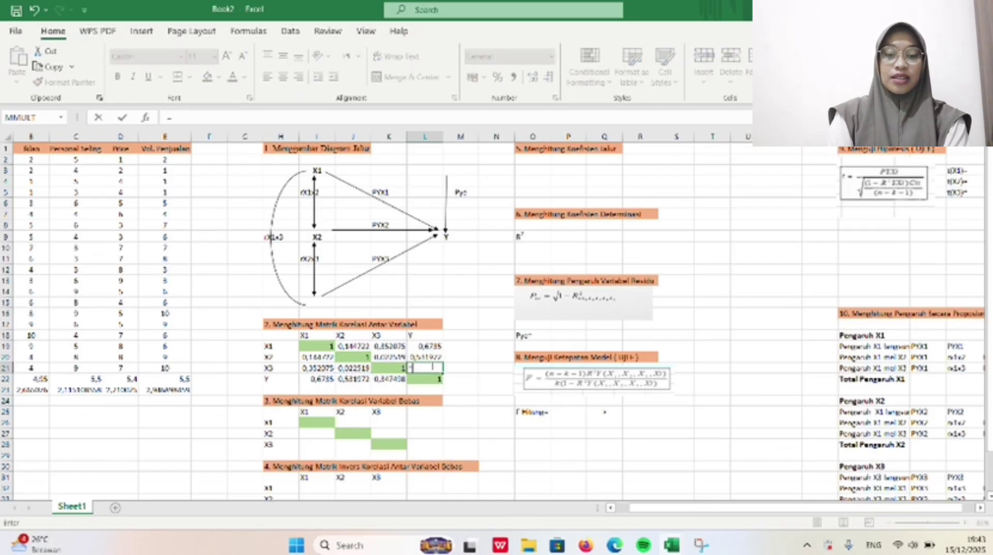
pyautogui.click(396, 377)
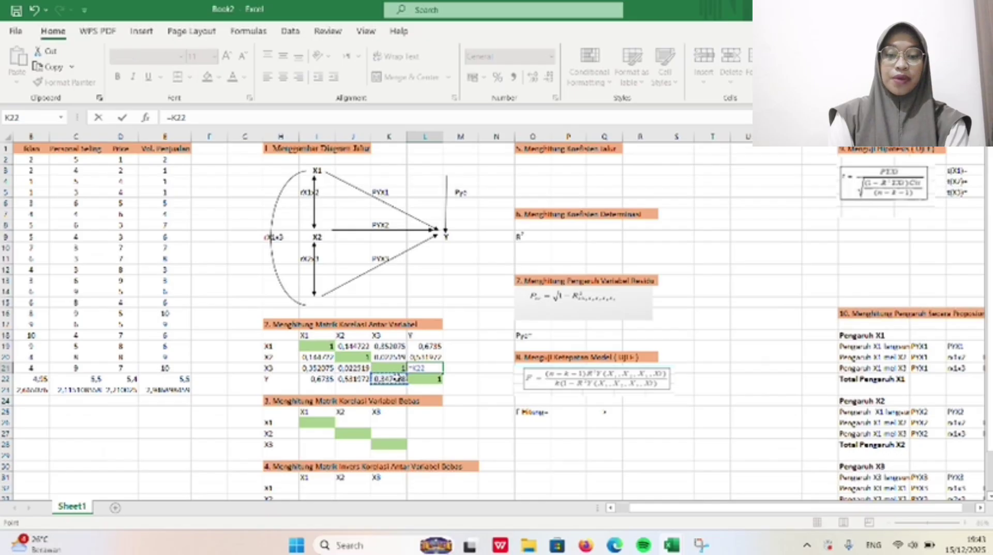
pyautogui.press('Return')
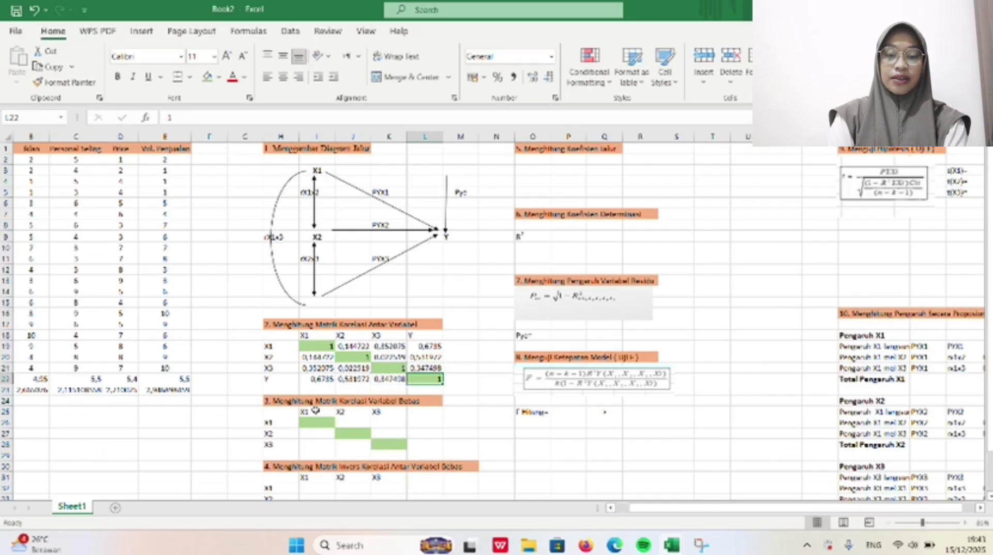
# Link the X1–X1 cell I26 of the independent-variable correlation matrix to I19.
pyautogui.scroll(-3, 347, 404)
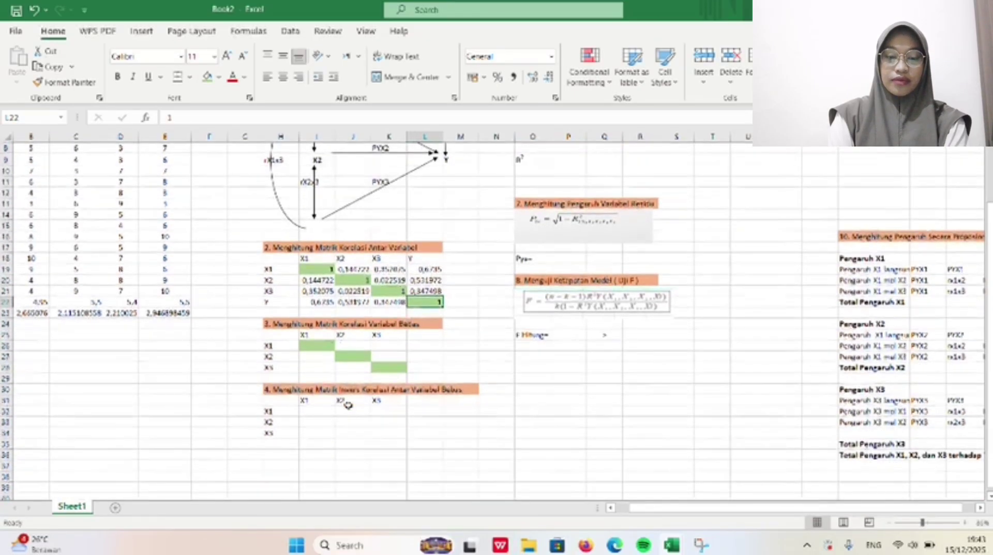
pyautogui.scroll(-1, 348, 404)
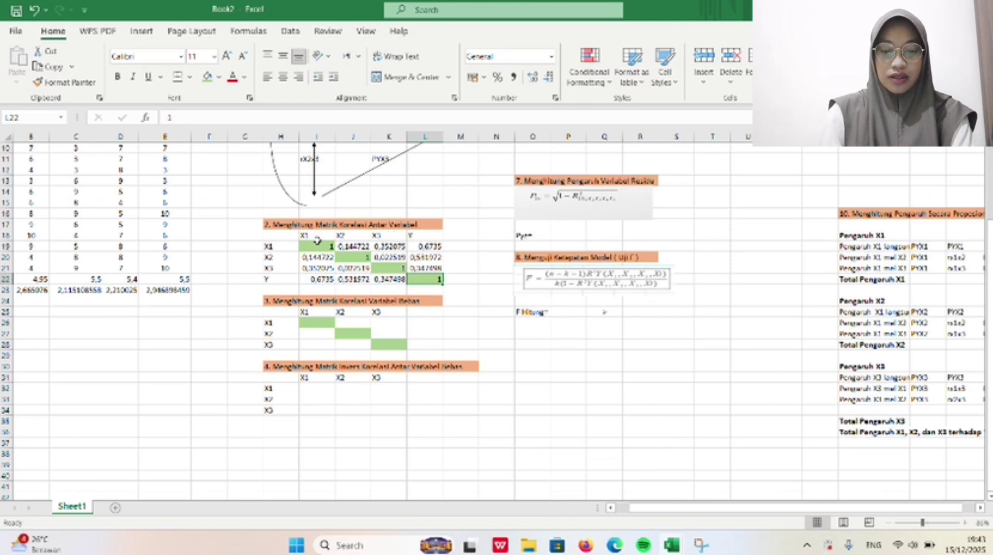
pyautogui.click(317, 323)
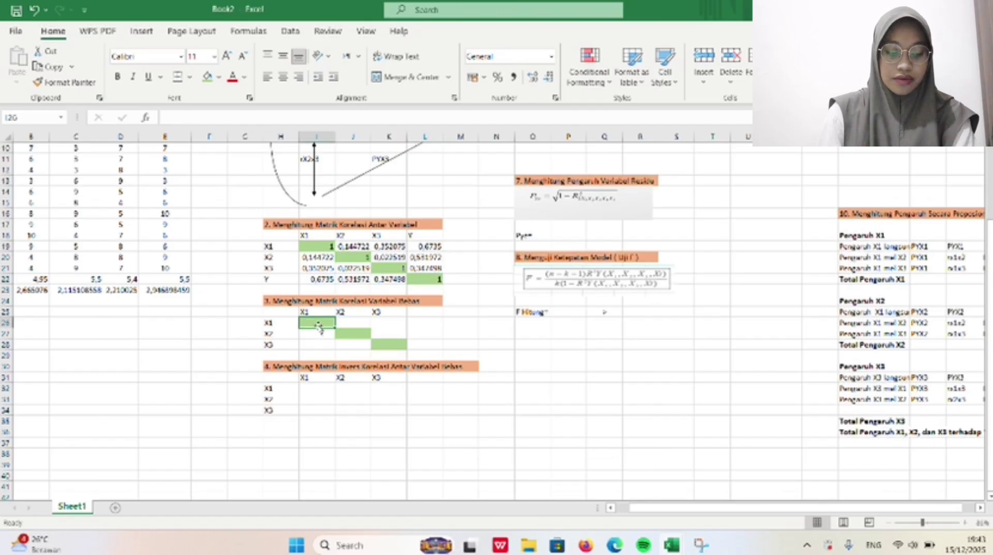
pyautogui.click(328, 247)
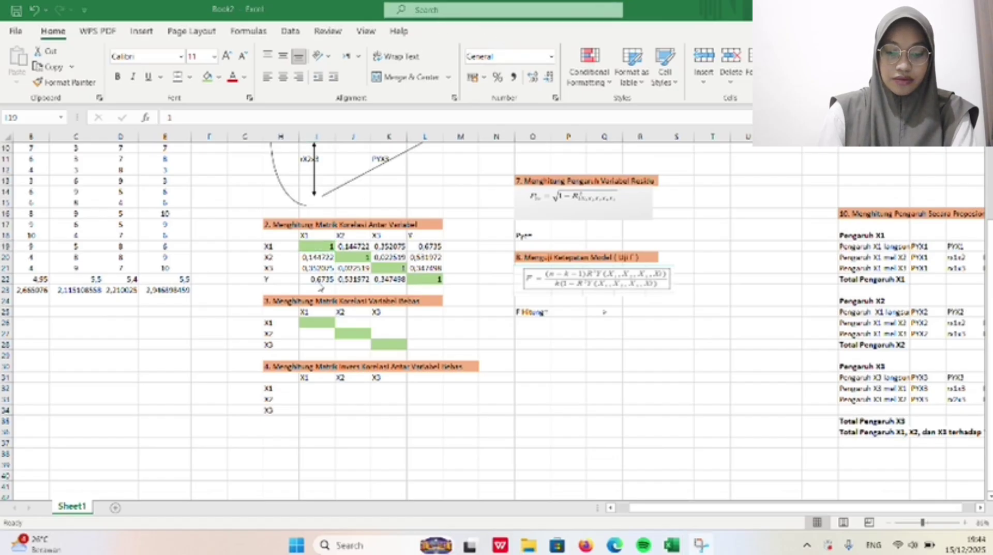
pyautogui.click(321, 323)
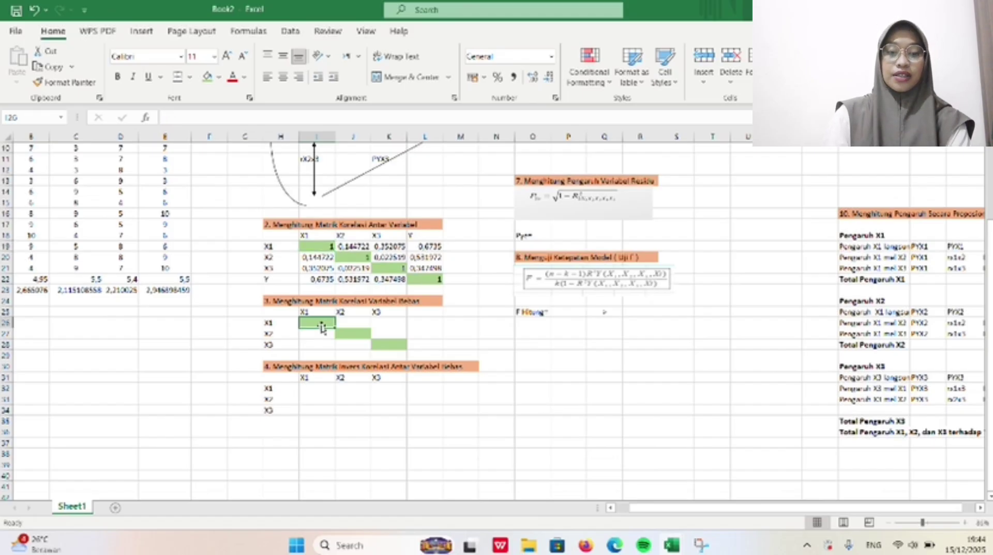
pyautogui.write('=')
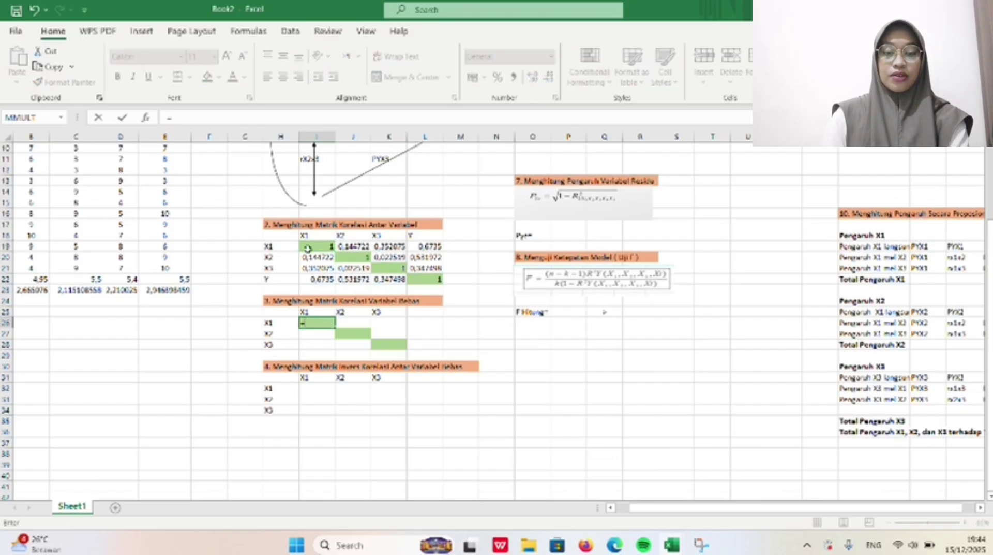
pyautogui.click(308, 247)
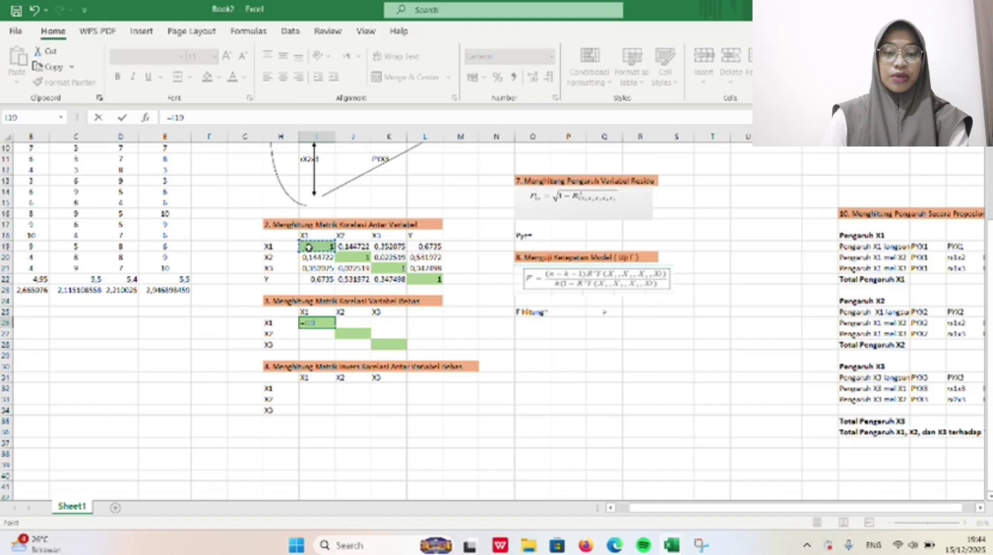
pyautogui.press('Return')
# Try to fill the I26 reference across the X1 row to K26, and extend K26 down to K28.
pyautogui.click(329, 322)
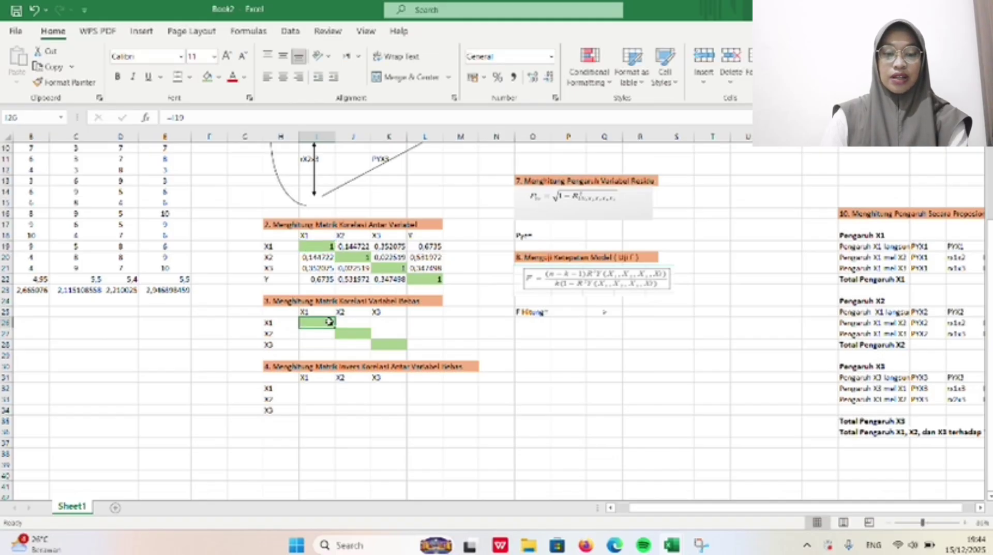
pyautogui.moveTo(337, 328); pyautogui.dragTo(398, 331)
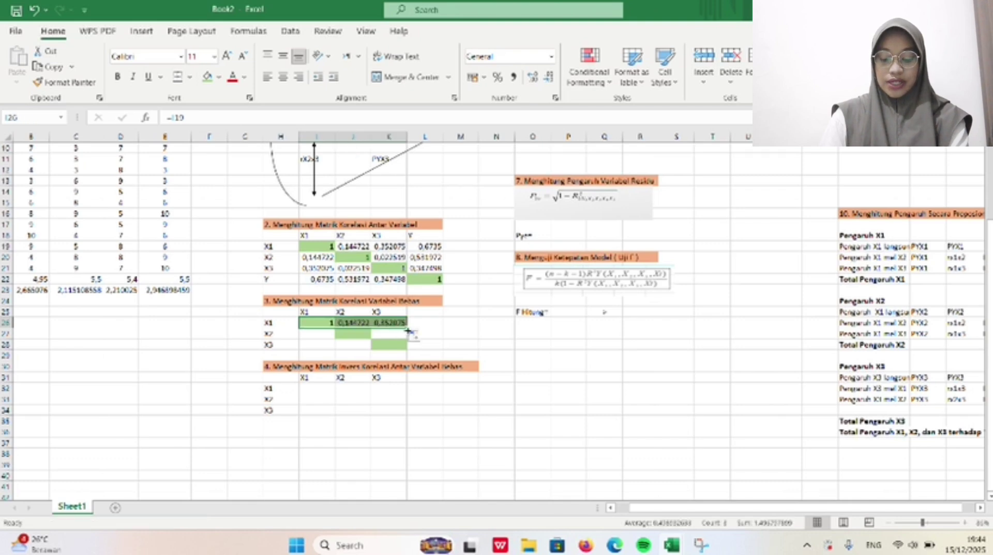
pyautogui.click(413, 335)
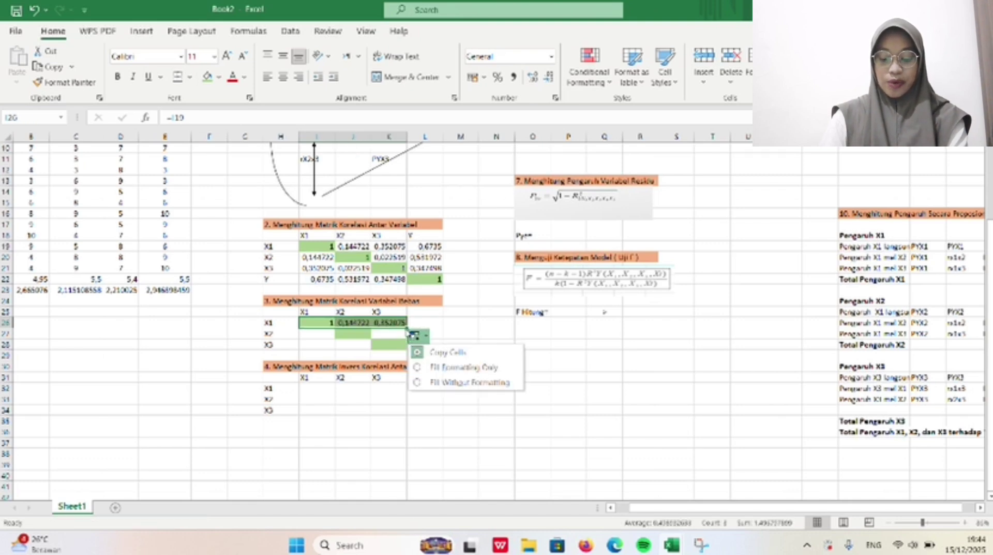
pyautogui.click(382, 334)
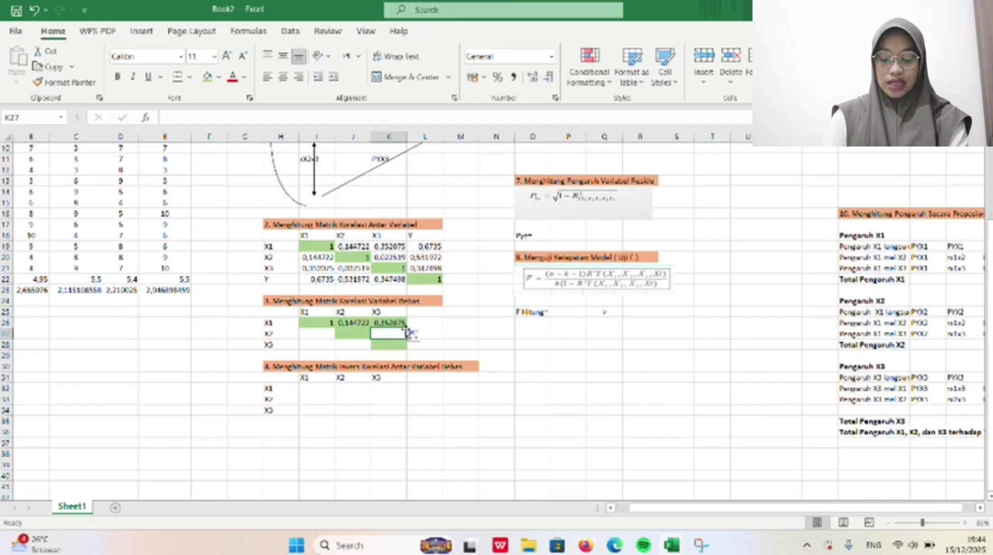
pyautogui.click(402, 323)
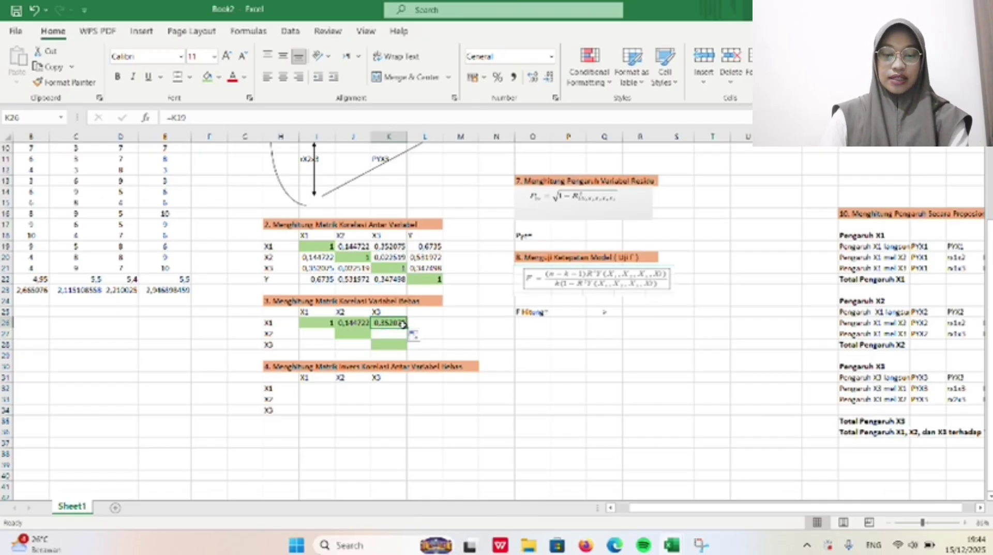
pyautogui.moveTo(406, 327); pyautogui.dragTo(401, 347)
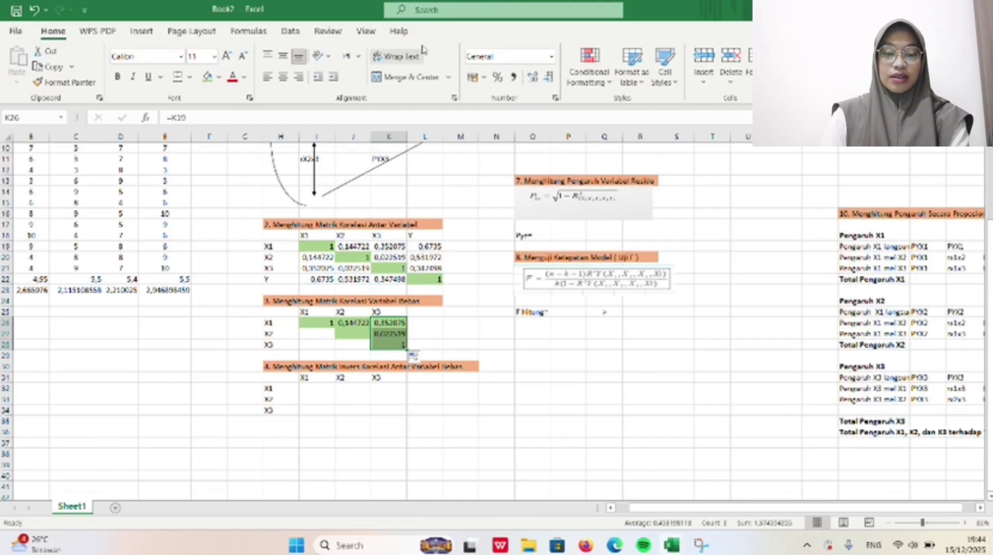
# Undo the fills and the I26 reference in the independent-variable correlation matrix.
pyautogui.hotkey('ctrl', 'z')
pyautogui.hotkey('ctrl', 'z')
pyautogui.hotkey('ctrl', 'z')
pyautogui.hotkey('ctrl', 'z')
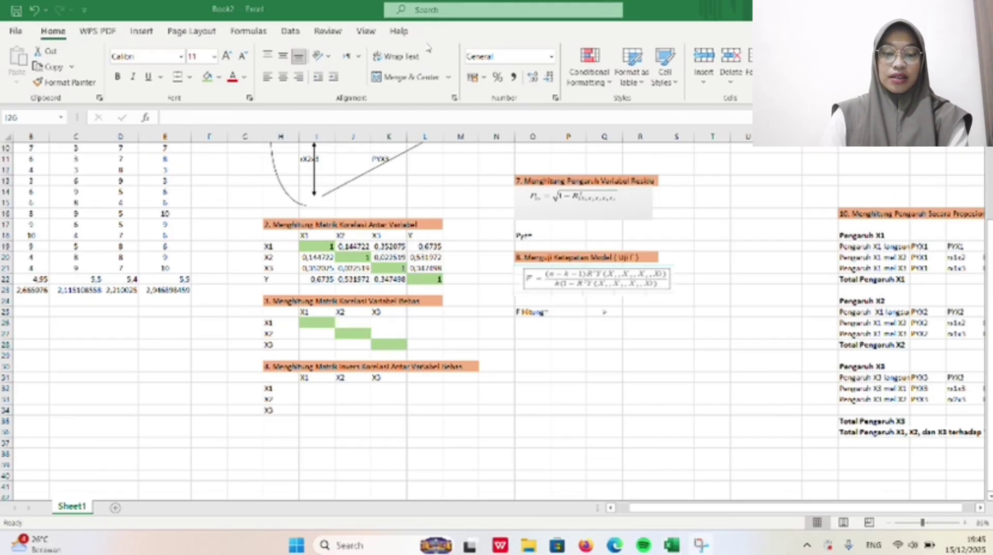
# Set I26 to =I19 and fill that reference across the whole independent-variable correlation matrix I26:K28.
pyautogui.click(319, 320)
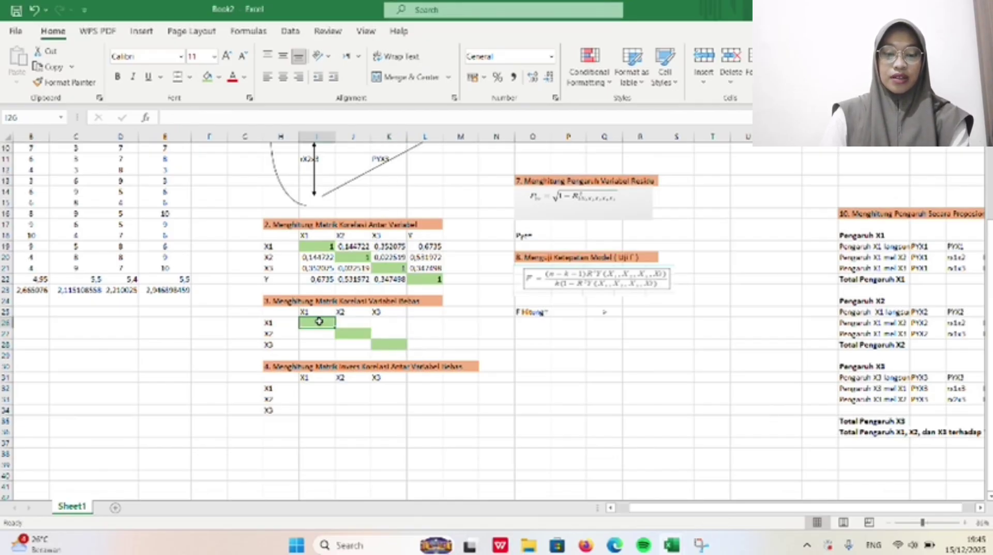
pyautogui.write('=')
pyautogui.click(316, 246)
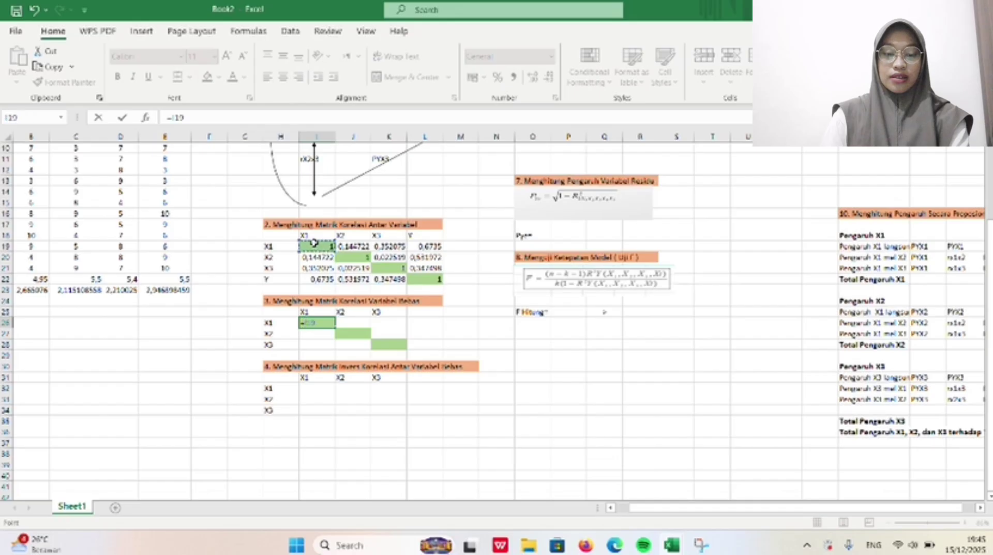
pyautogui.press('Return')
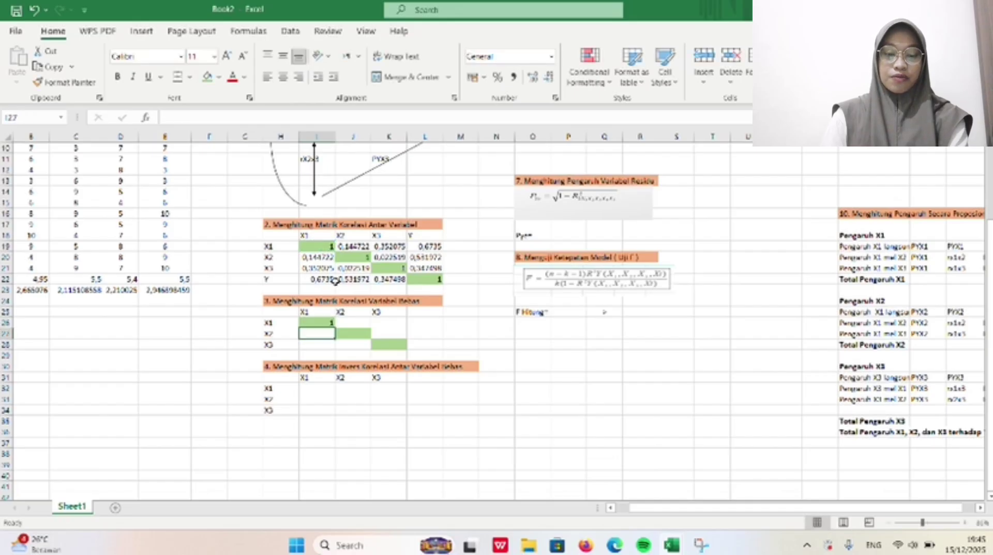
pyautogui.click(328, 322)
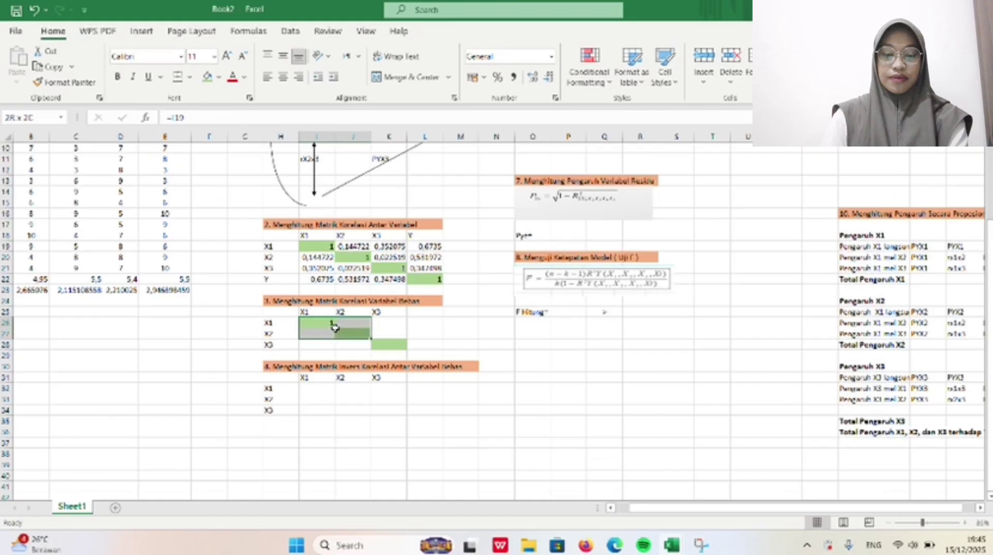
pyautogui.moveTo(335, 324); pyautogui.dragTo(397, 352)
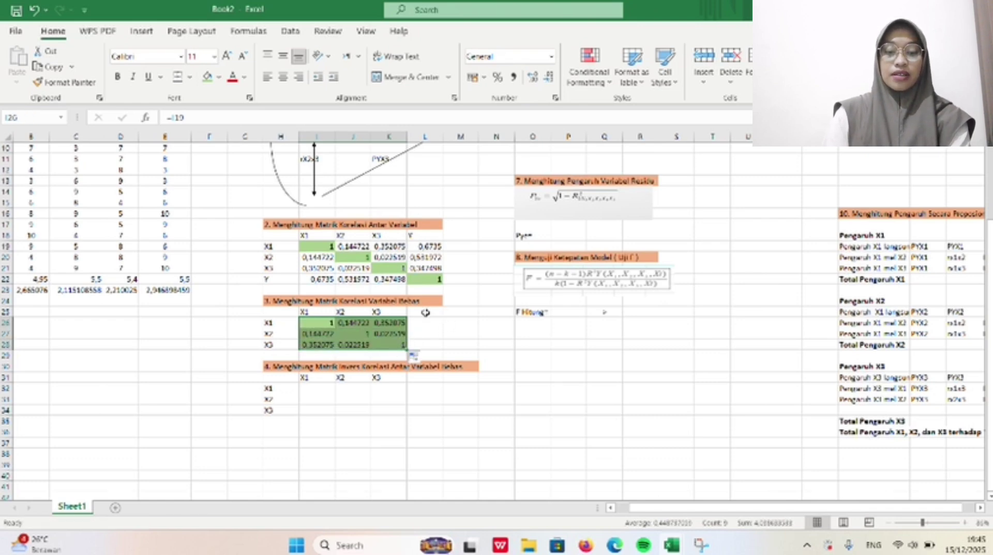
pyautogui.click(443, 331)
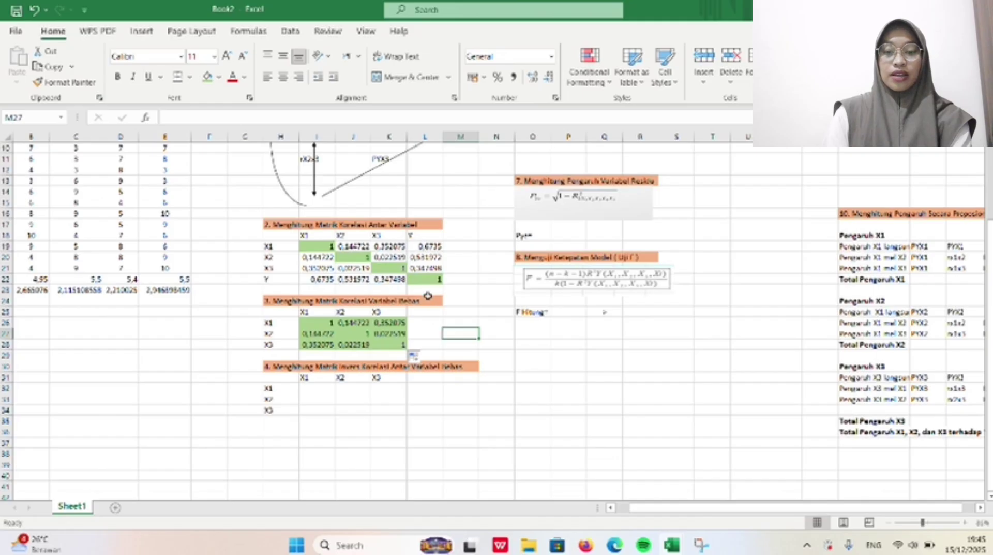
# Remove the fill colour from the independent-variable correlation matrix I26:K28.
pyautogui.scroll(-1, 428, 295)
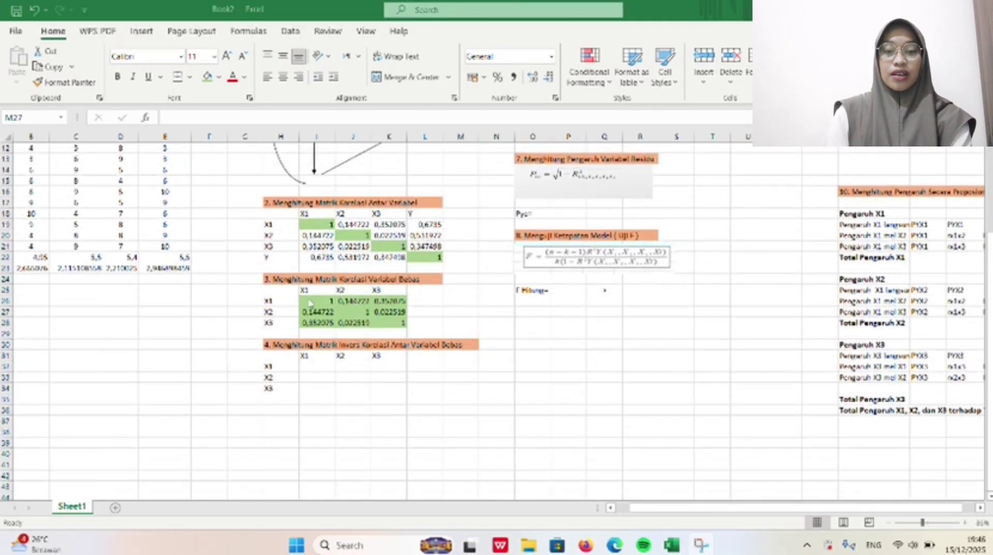
pyautogui.click(315, 299)
pyautogui.moveTo(316, 299); pyautogui.dragTo(401, 325)
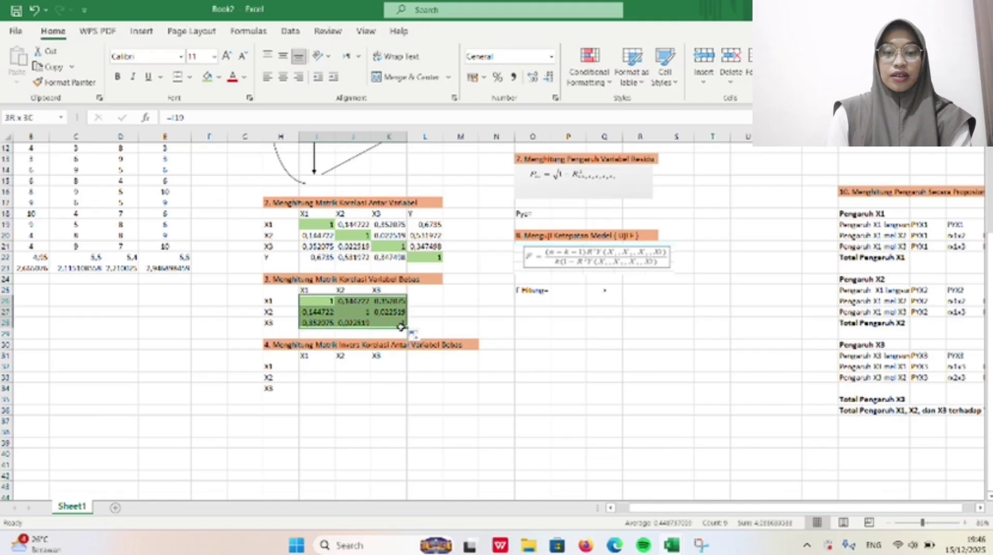
pyautogui.click(219, 78)
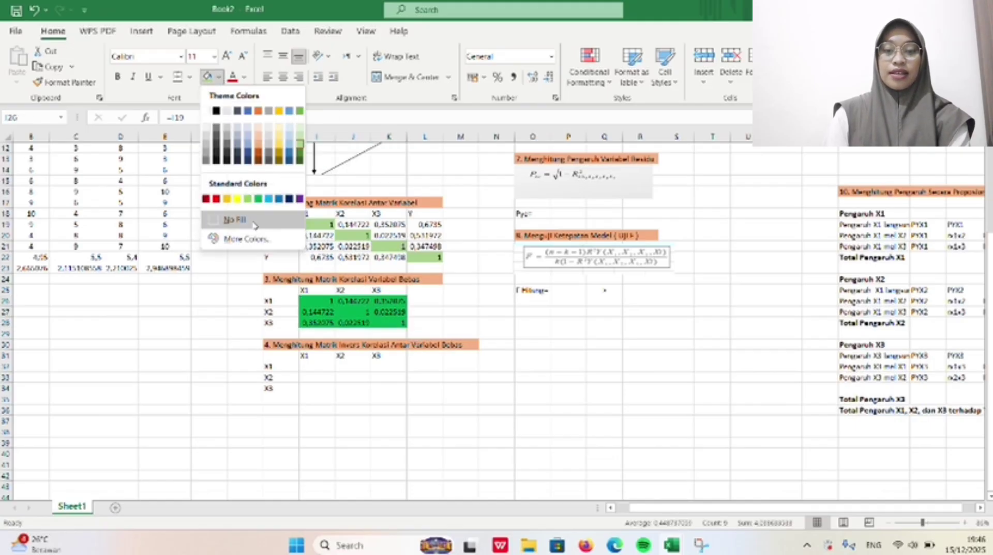
pyautogui.click(236, 218)
pyautogui.click(342, 356)
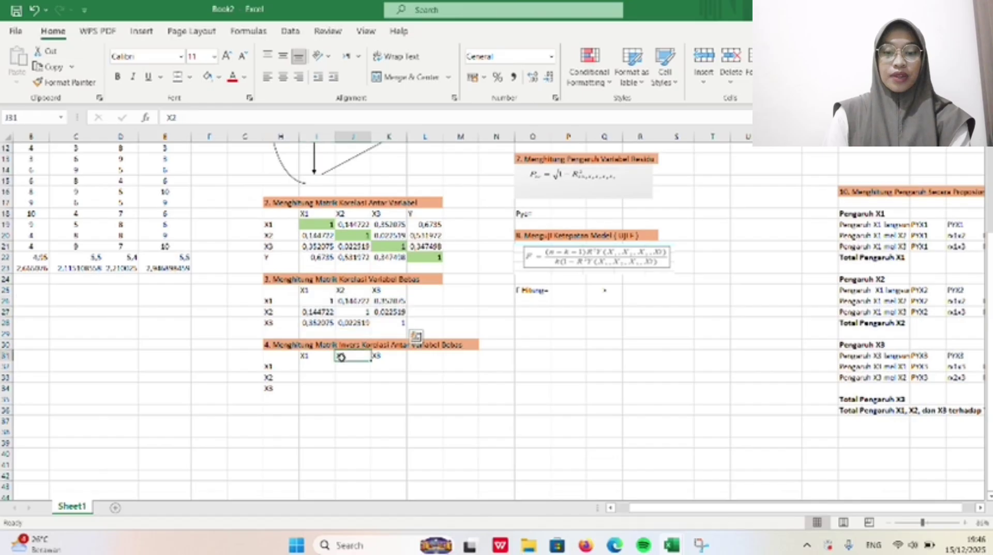
# Shade the X1 diagonal cell I26 with the fill colour Green, Accent 6, Lighter 40%.
pyautogui.click(331, 302)
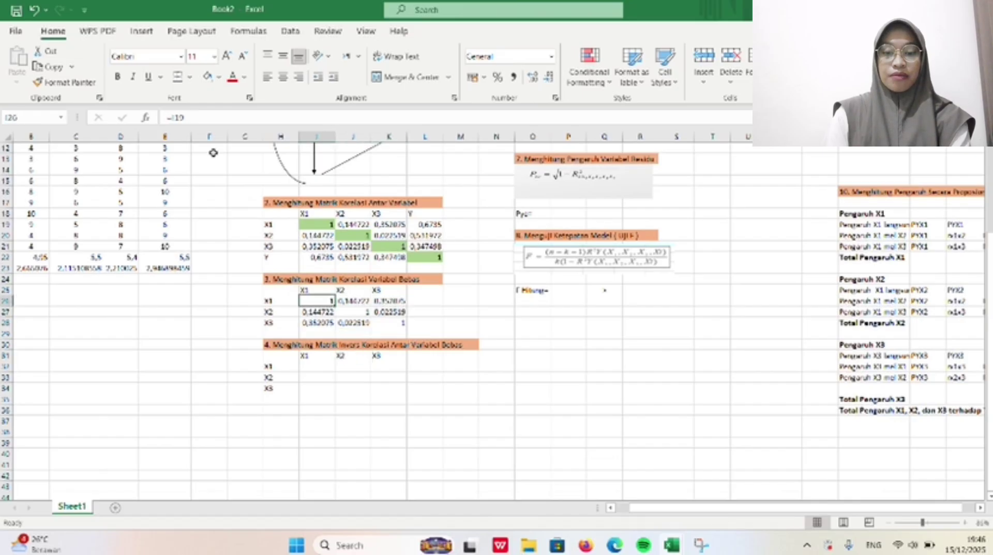
pyautogui.click(218, 77)
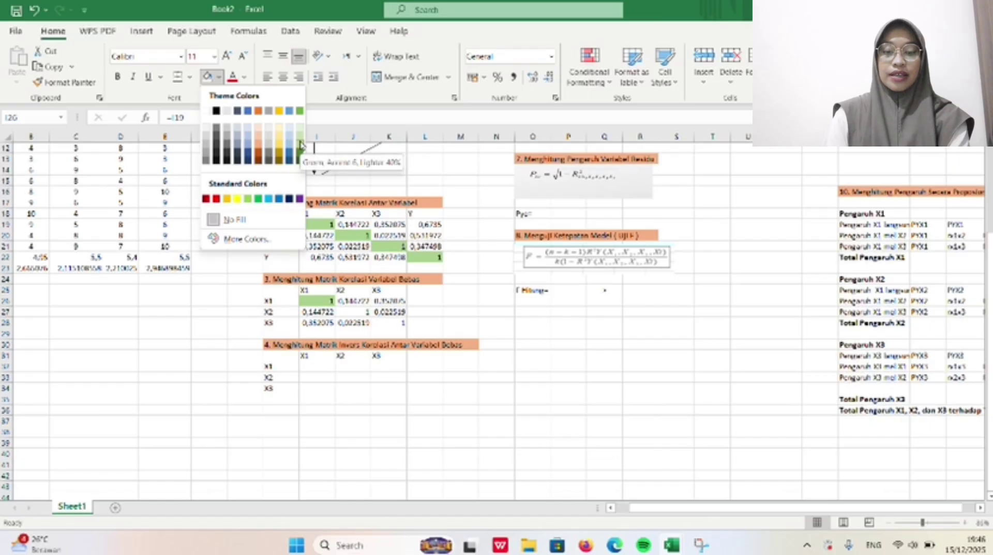
pyautogui.click(301, 144)
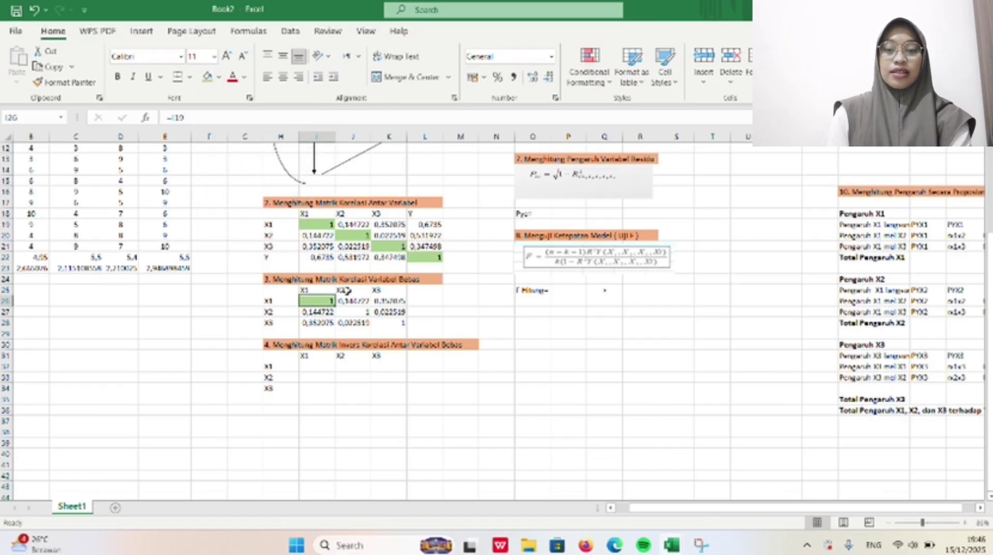
pyautogui.click(361, 319)
pyautogui.click(360, 312)
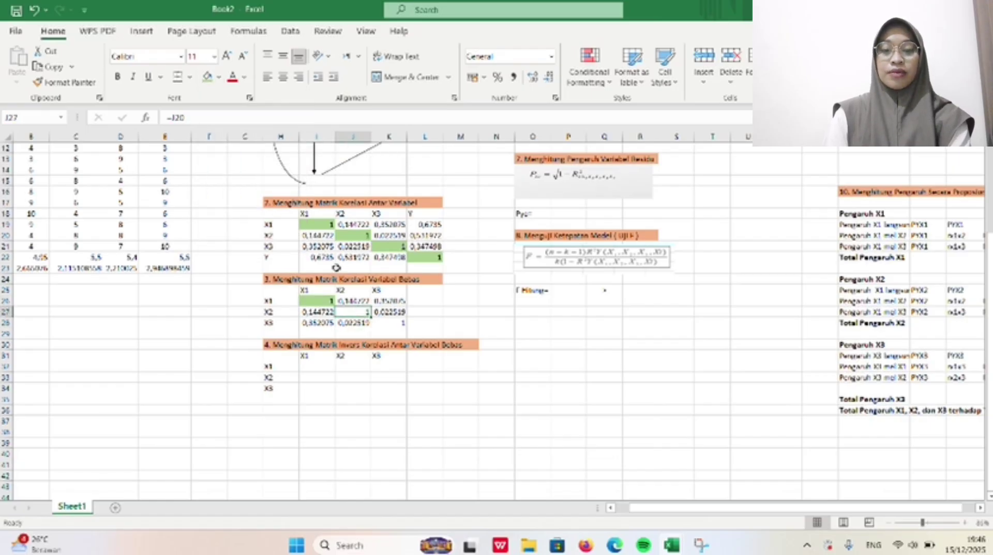
pyautogui.click(402, 320)
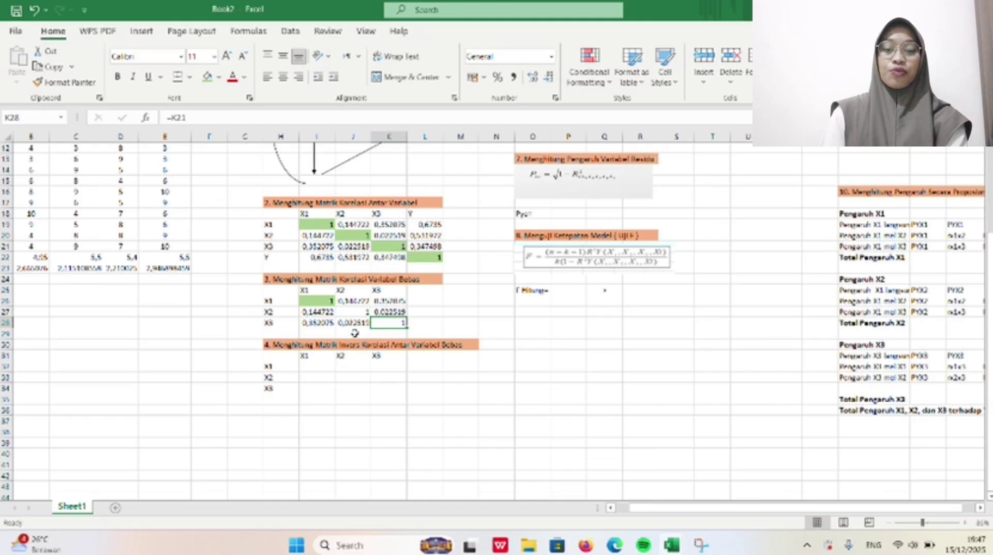
# Start a MINVERSE function from the Math & Trig category across the inverse correlation matrix range I32:K34.
pyautogui.click(315, 365)
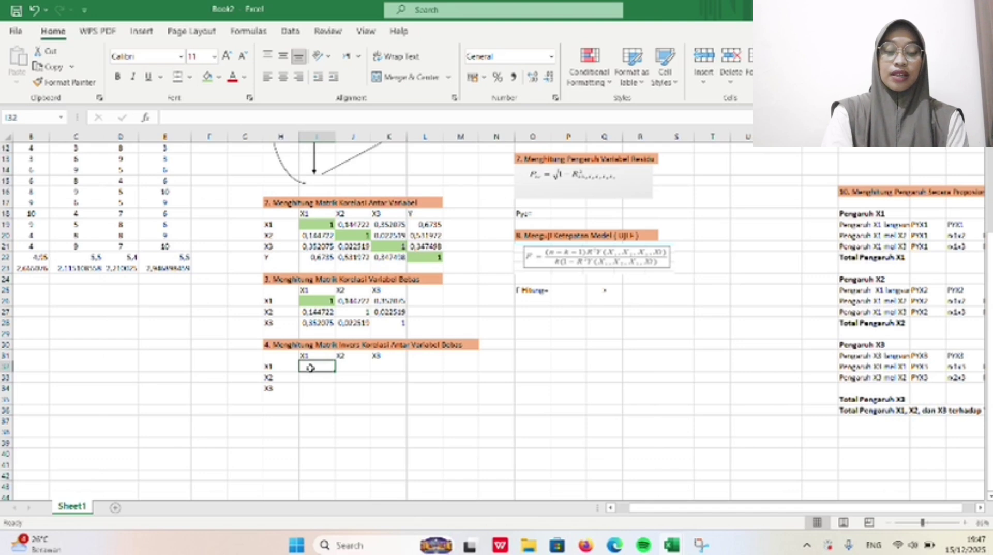
pyautogui.moveTo(311, 366); pyautogui.dragTo(380, 385)
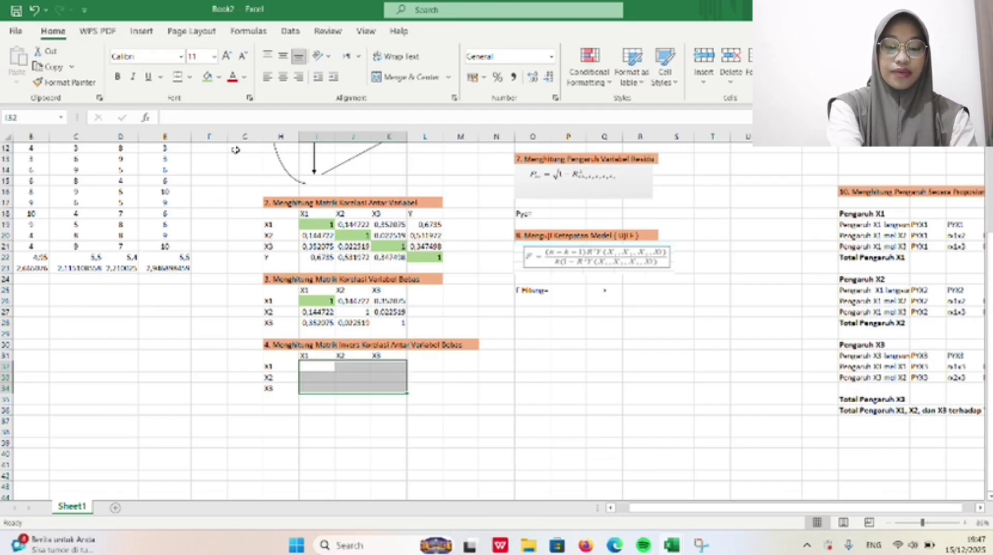
pyautogui.click(436, 21)
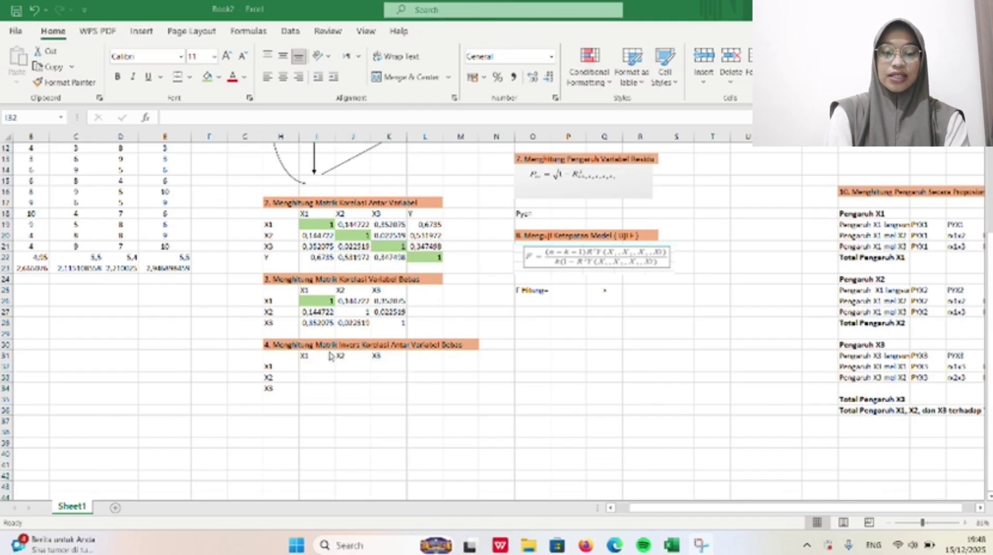
pyautogui.doubleClick(308, 367)
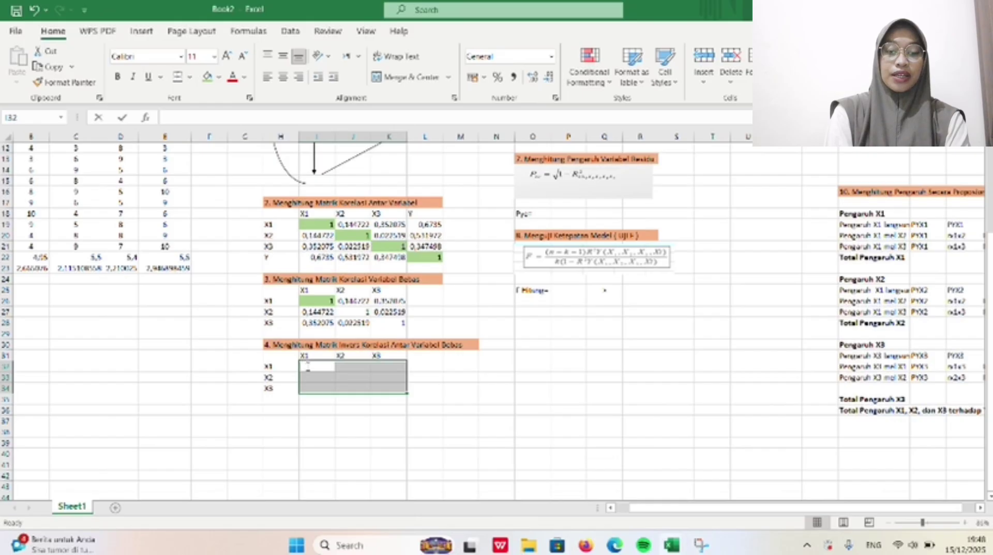
pyautogui.click(147, 118)
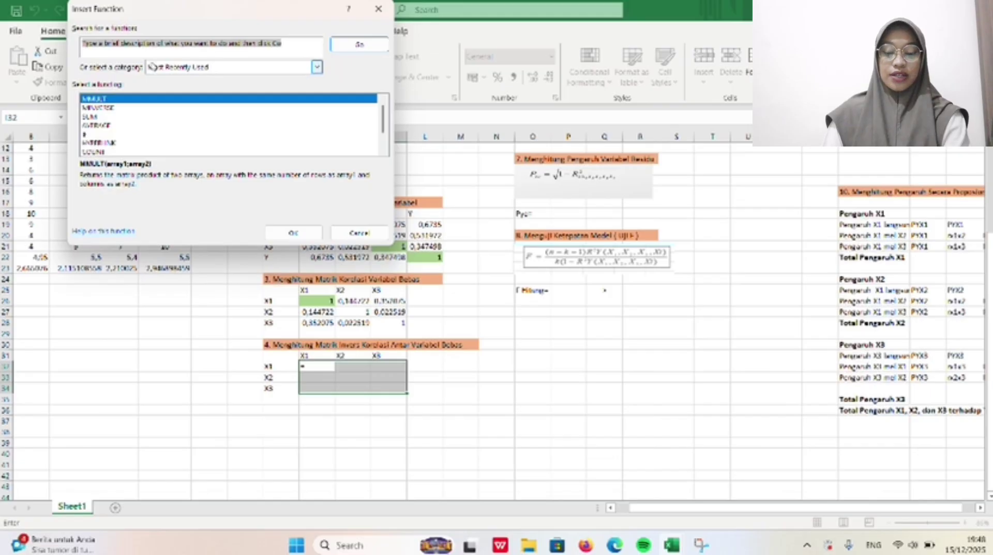
pyautogui.click(318, 67)
pyautogui.click(318, 66)
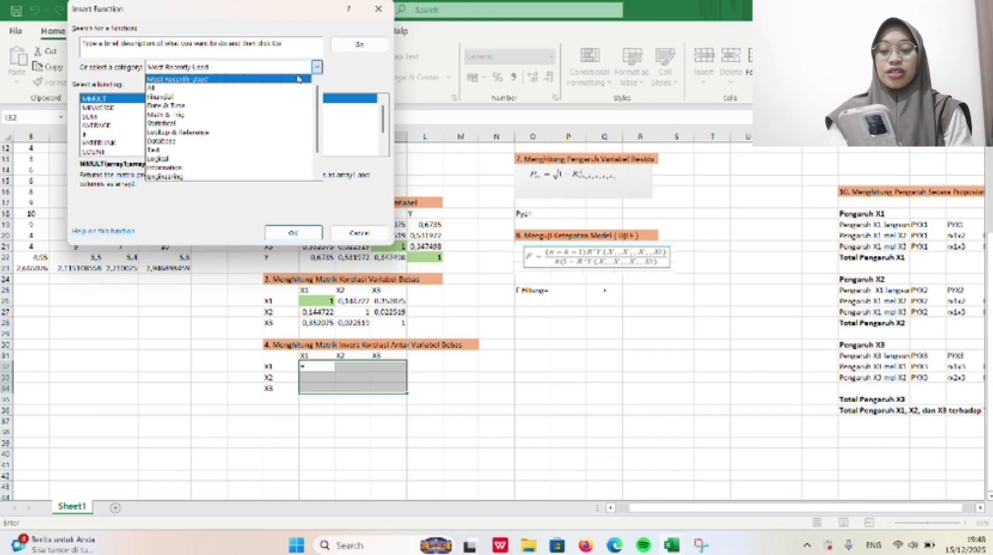
pyautogui.click(185, 114)
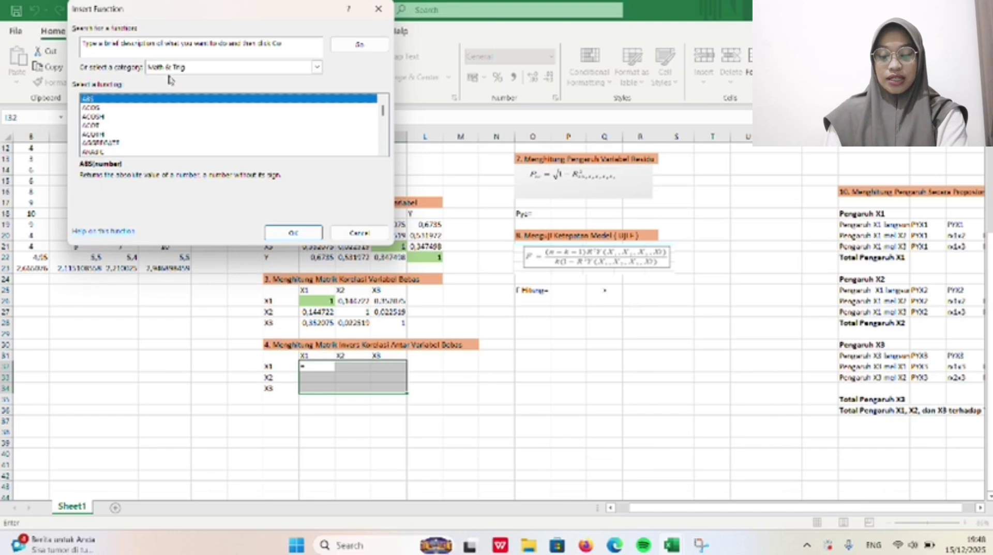
pyautogui.moveTo(383, 111); pyautogui.dragTo(383, 128)
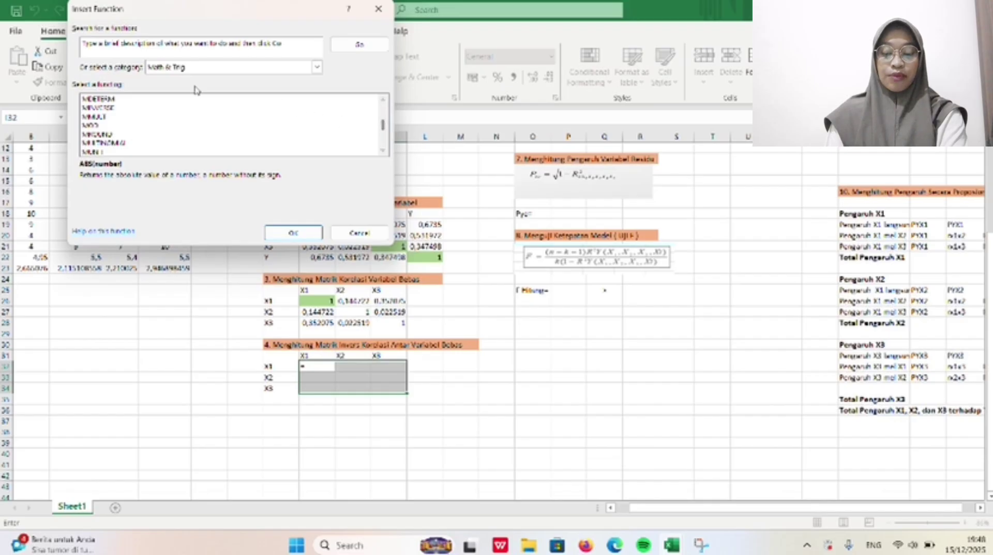
pyautogui.click(97, 107)
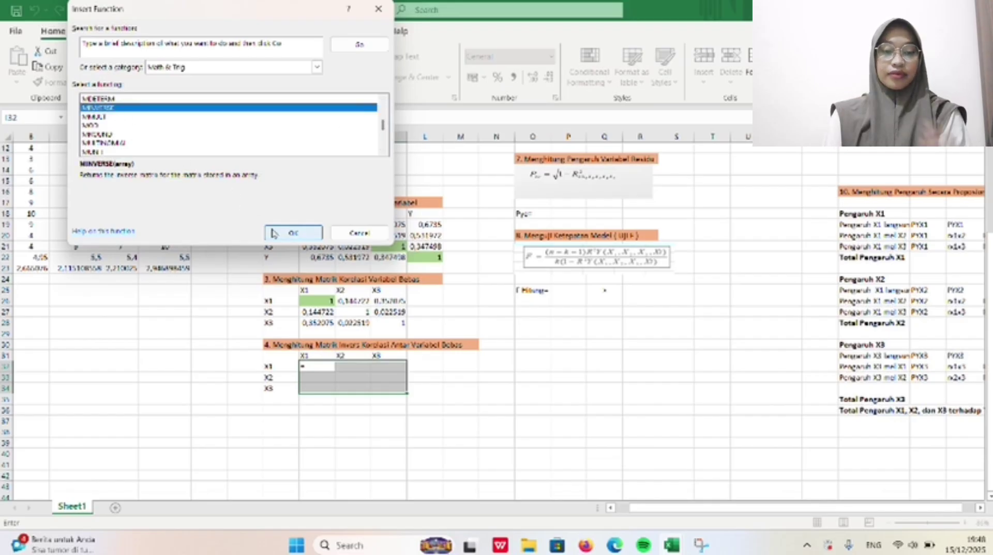
pyautogui.click(294, 233)
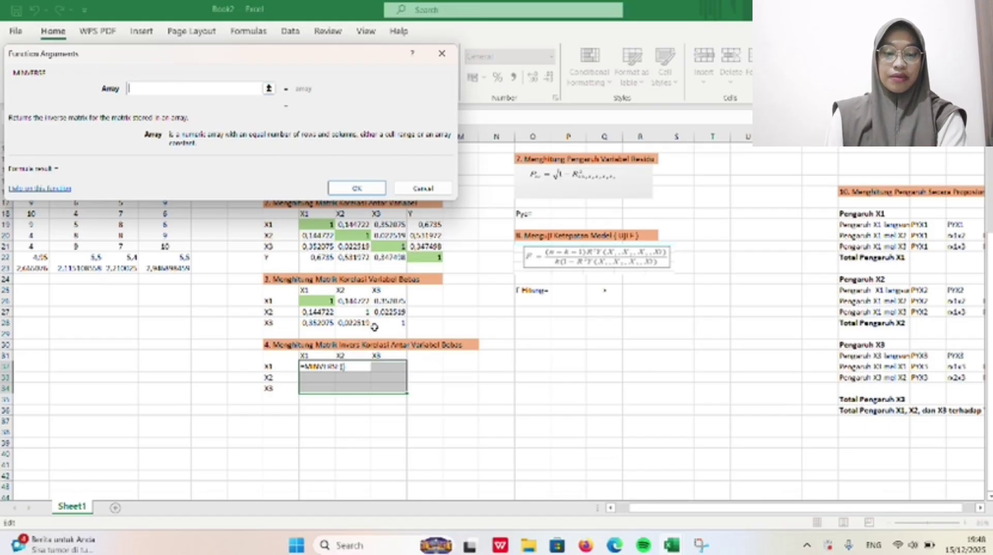
# Use the independent-variable correlation matrix I26:K28 as the MINVERSE array and enter the formula.
pyautogui.moveTo(325, 302); pyautogui.dragTo(392, 320)
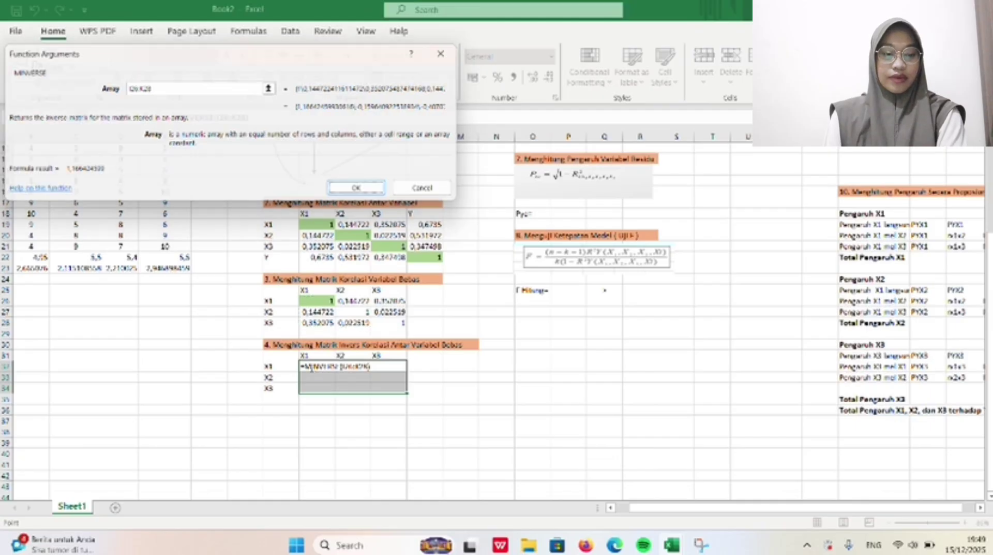
pyautogui.click(357, 188)
pyautogui.click(385, 465)
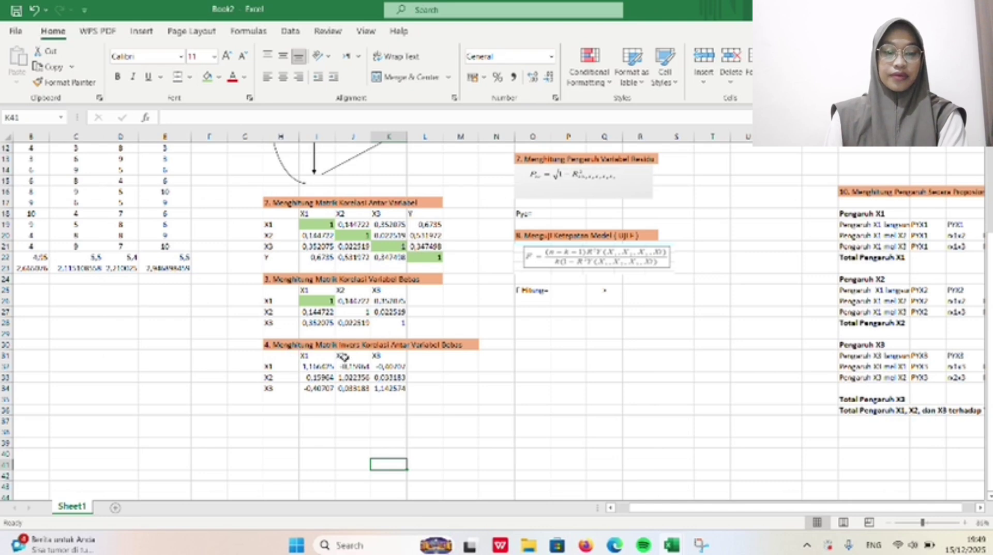
# Set P3 in the path coefficient section to =H31#, referencing the whole inverse correlation matrix H31:J33.
pyautogui.scroll(4, 388, 352)
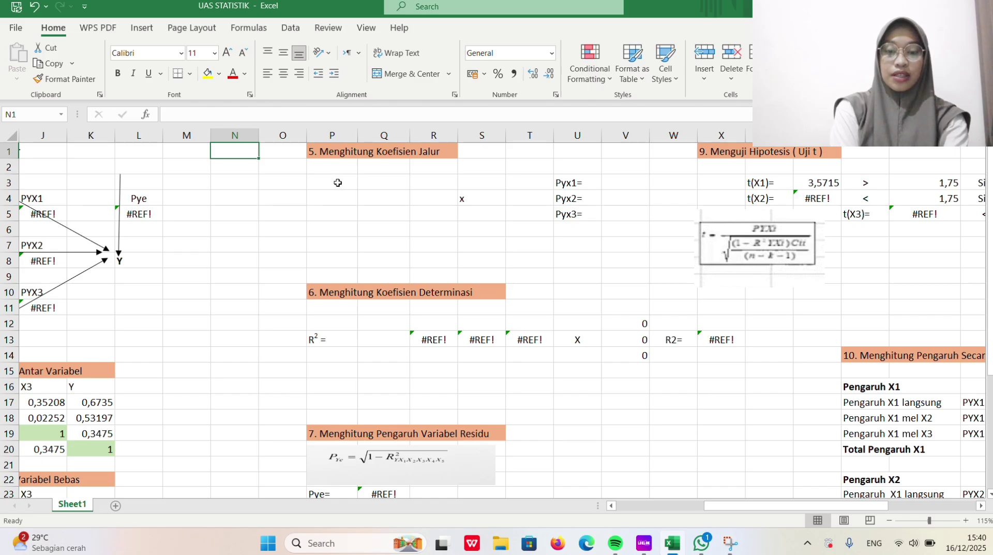
pyautogui.click(339, 183)
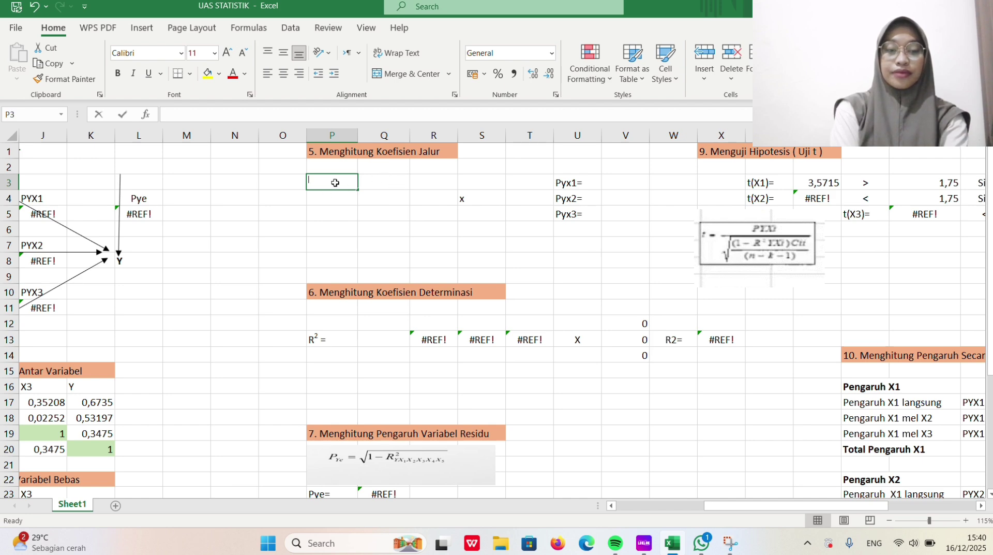
pyautogui.write('=')
pyautogui.scroll(-3, 325, 201)
pyautogui.hscroll(-4, 324, 201)
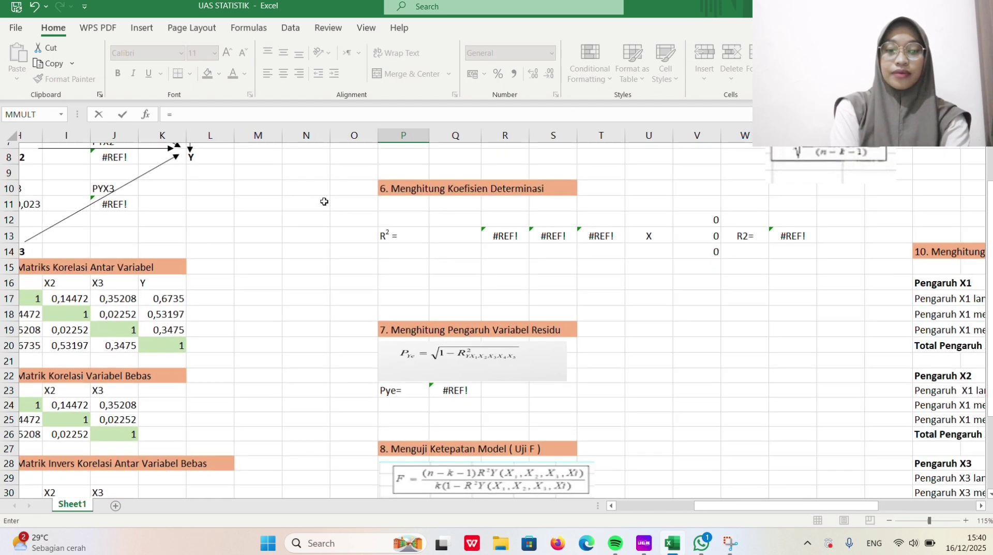
pyautogui.scroll(-2, 111, 395)
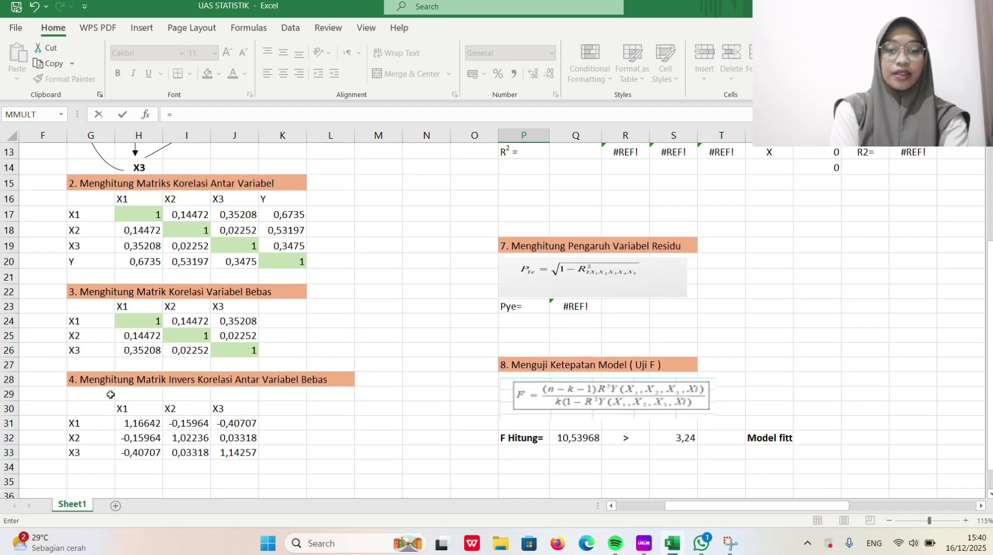
pyautogui.moveTo(127, 422); pyautogui.dragTo(249, 455)
pyautogui.scroll(4, 586, 280)
pyautogui.hscroll(1, 587, 281)
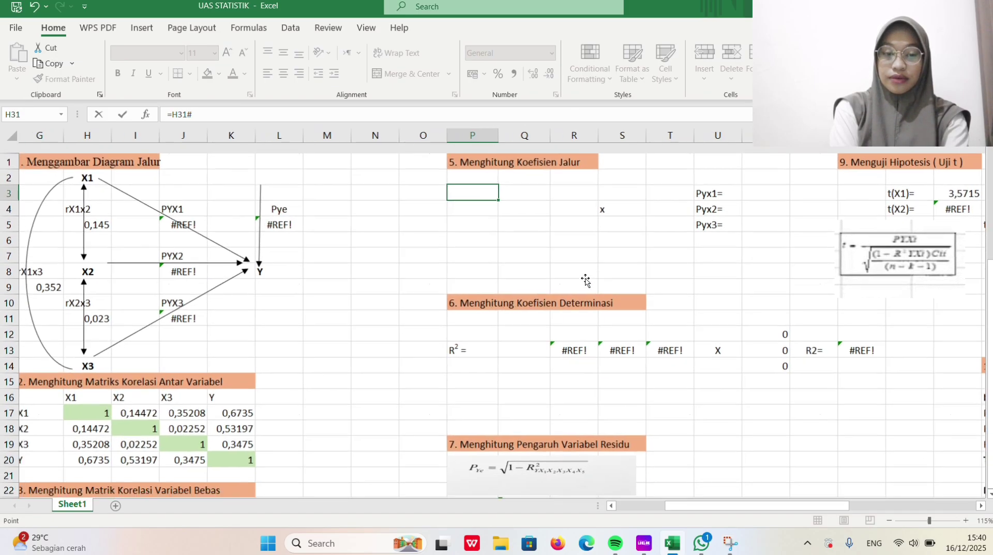
pyautogui.press('Return')
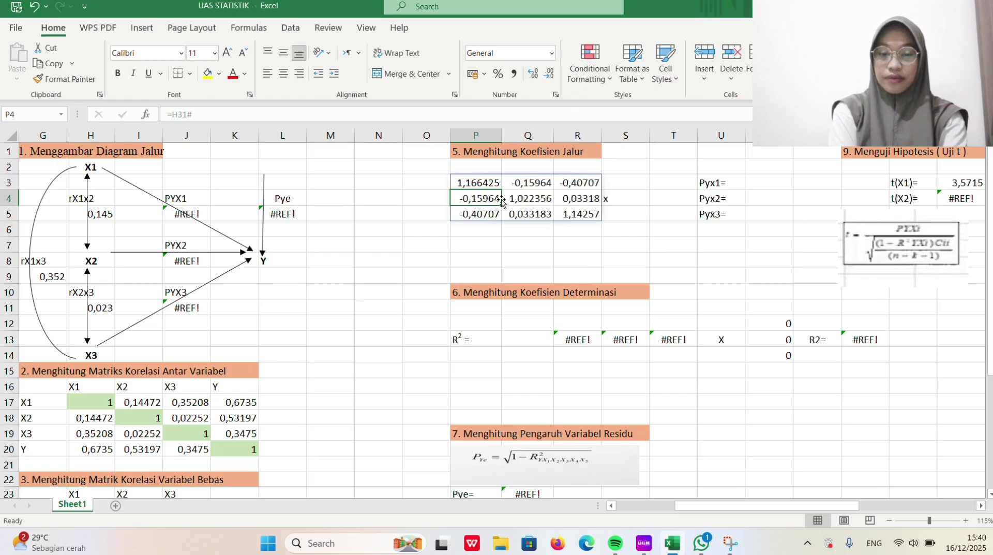
pyautogui.click(585, 246)
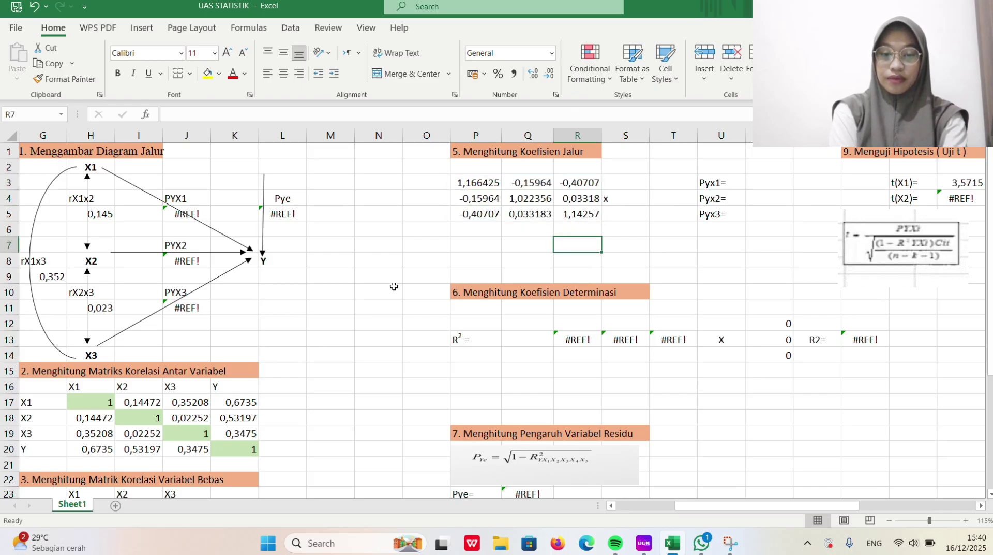
# Centre the multiplication sign x in cell S4 horizontally.
pyautogui.scroll(-3, 392, 285)
pyautogui.scroll(3, 392, 284)
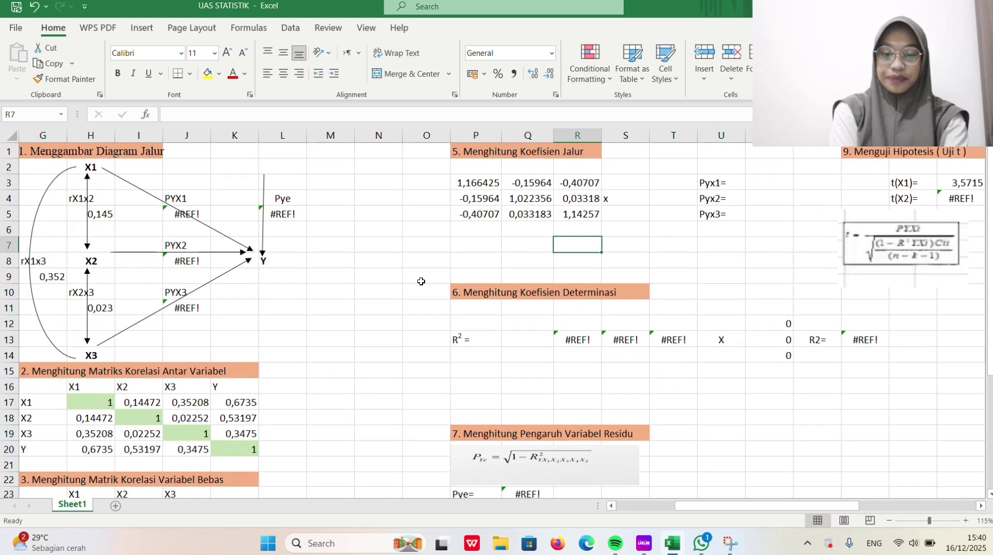
pyautogui.click(629, 199)
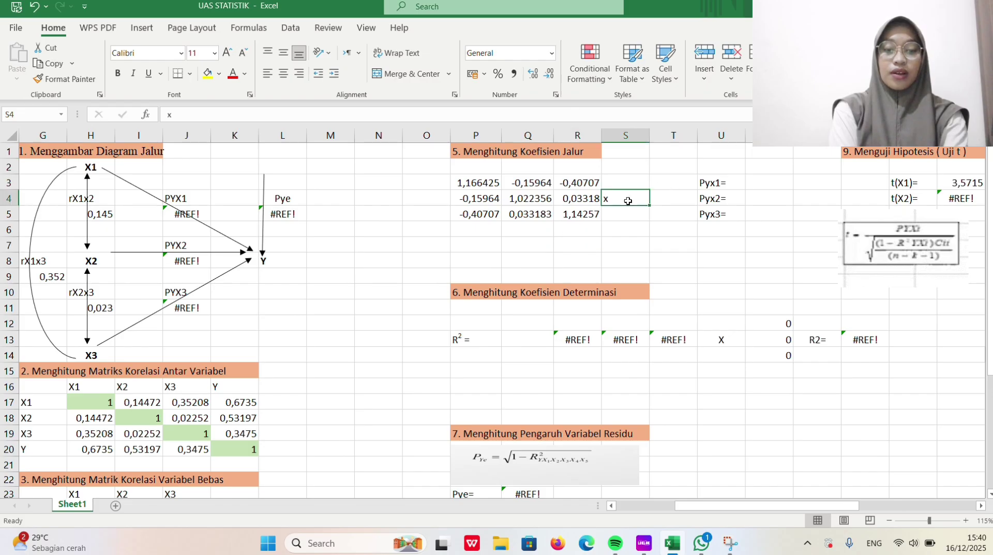
pyautogui.click(284, 71)
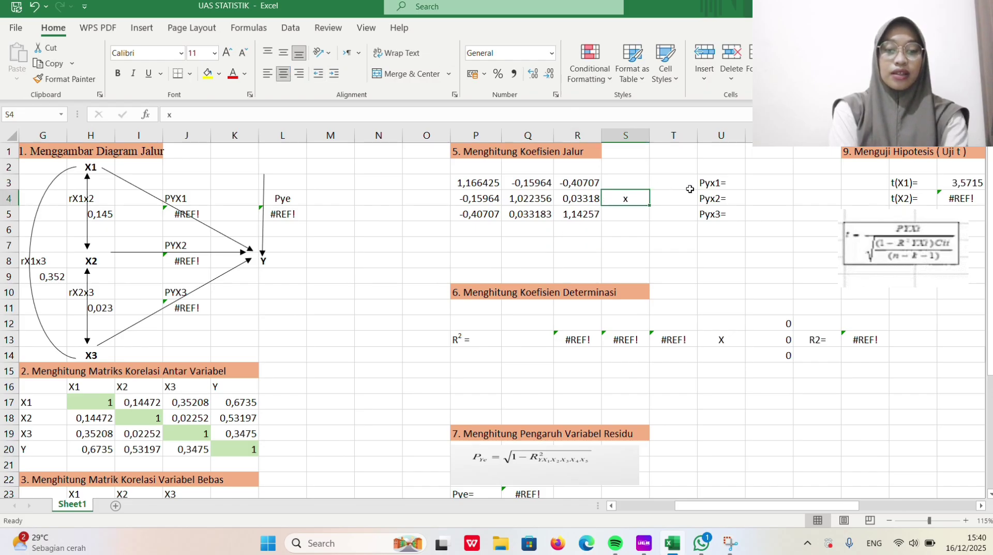
# Set T3 to =K17 and fill the reference down to T5 to list the correlations of X1, X2 and X3 with Y.
pyautogui.click(683, 187)
pyautogui.write('=')
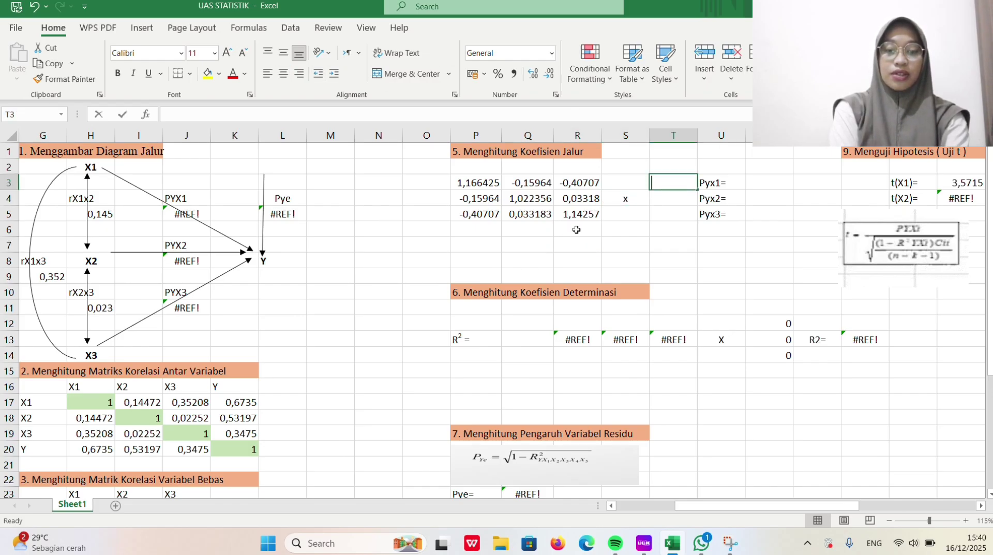
pyautogui.click(250, 403)
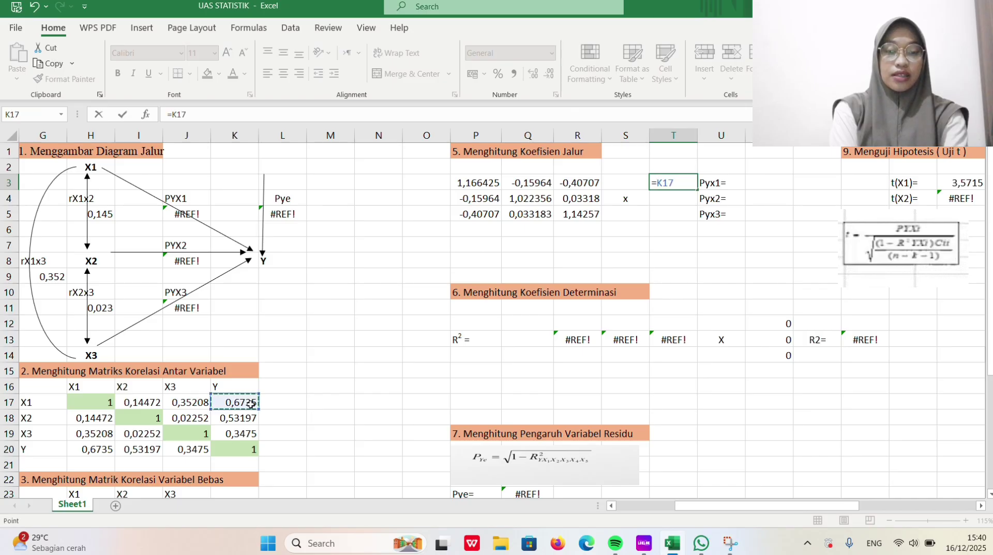
pyautogui.press('Return')
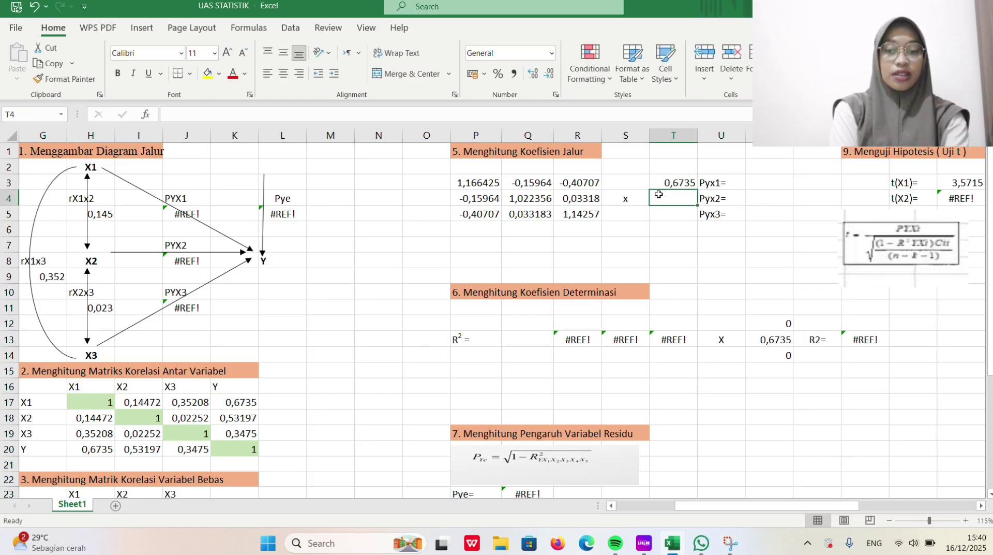
pyautogui.click(669, 180)
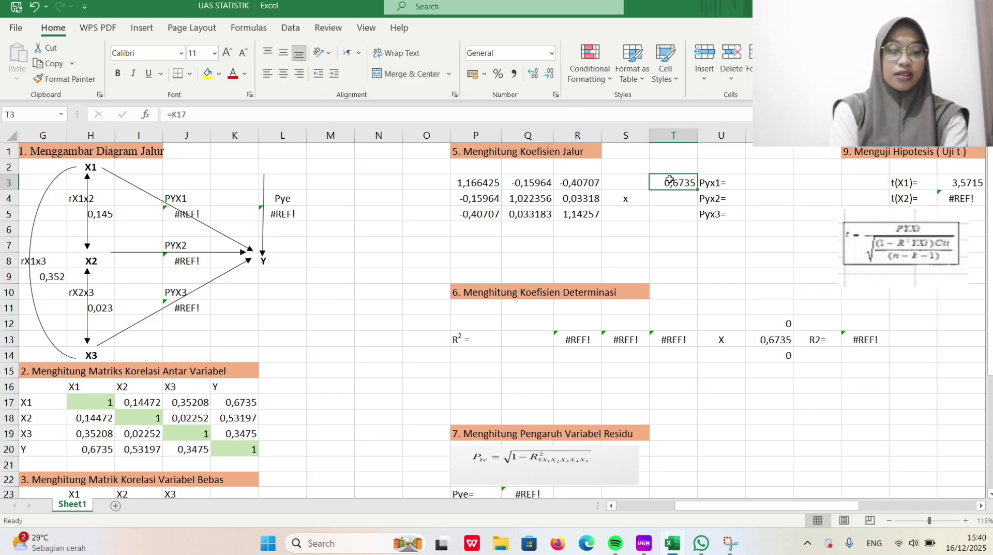
pyautogui.click(695, 194)
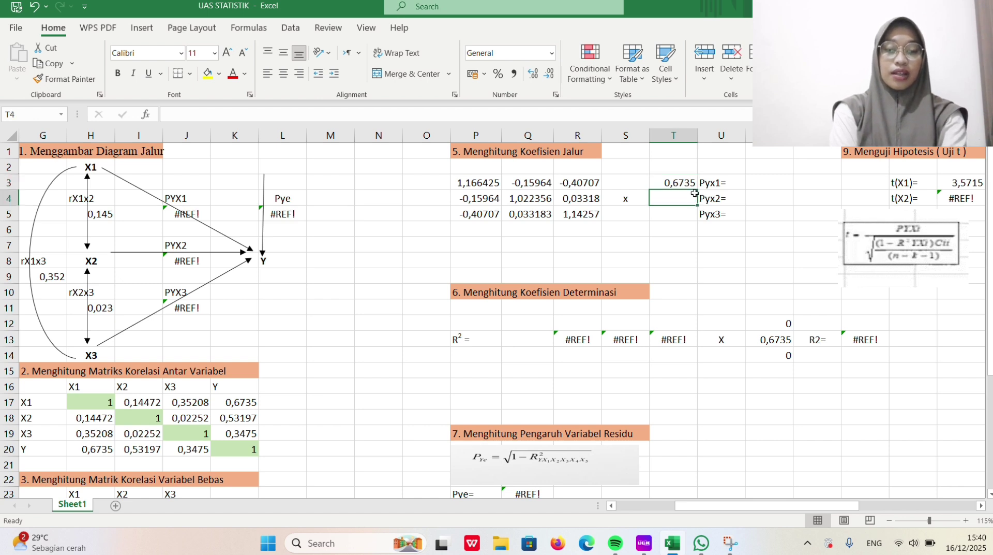
pyautogui.moveTo(694, 188); pyautogui.dragTo(697, 218)
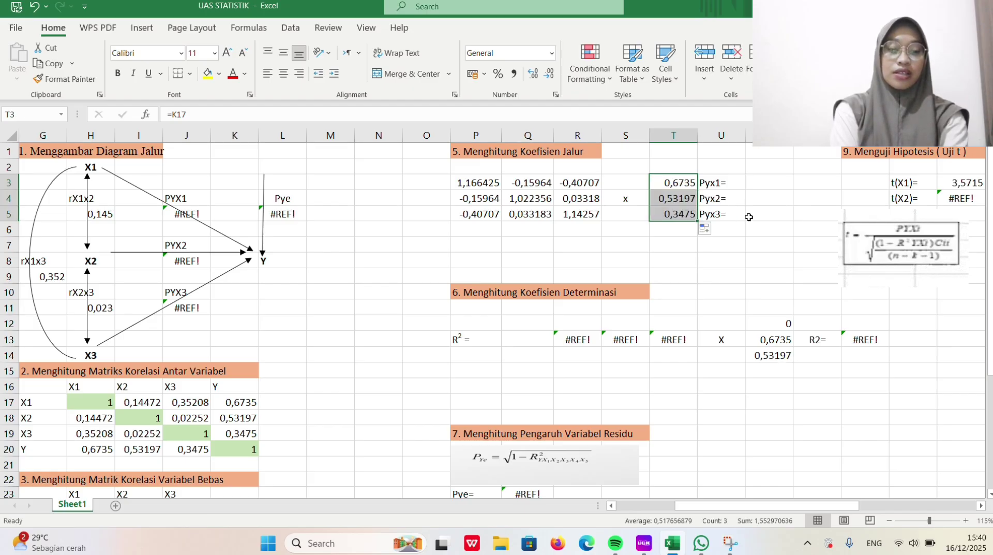
# Insert the MMULT function from the Math & Trig category into V3:V5 for the path coefficients Pyx1 to Pyx3.
pyautogui.click(777, 182)
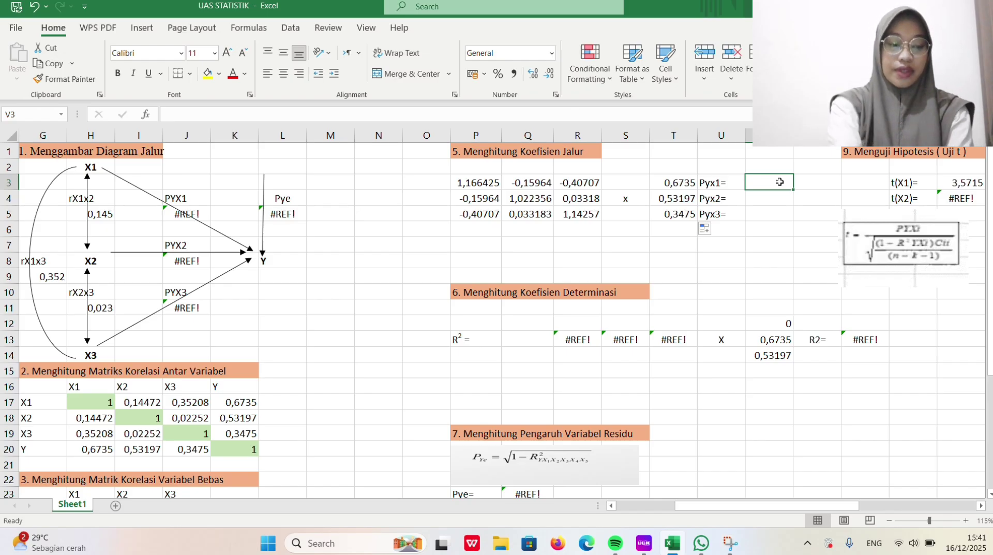
pyautogui.moveTo(778, 184); pyautogui.dragTo(781, 213)
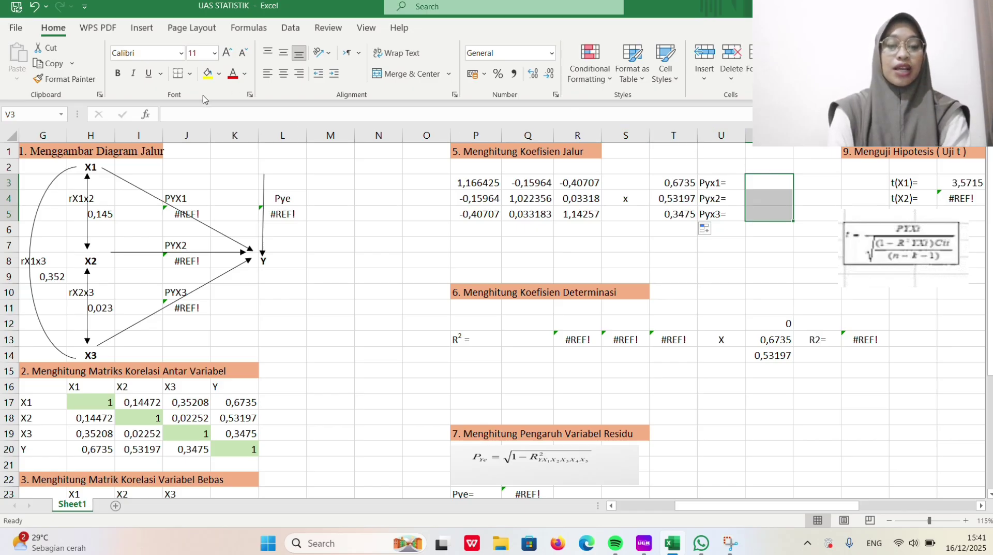
pyautogui.click(145, 114)
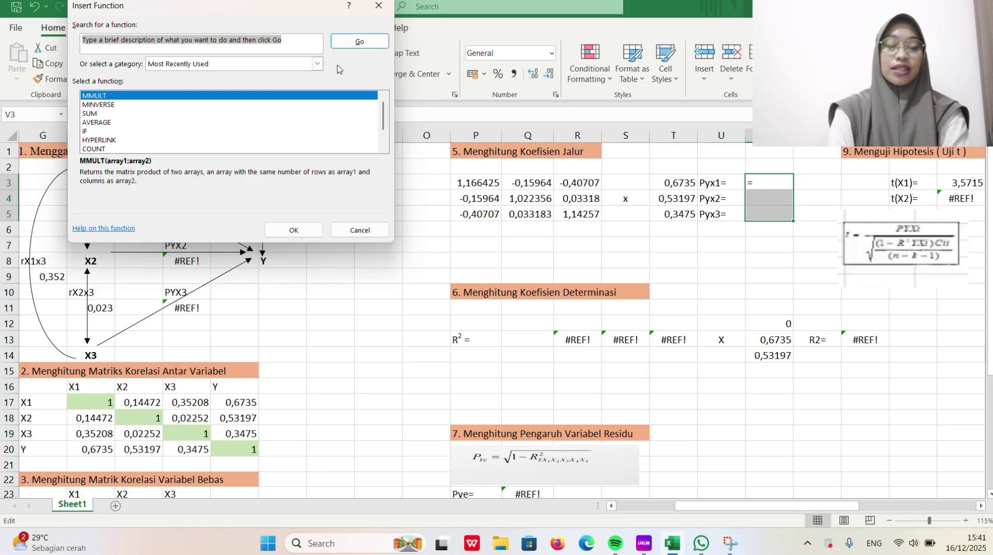
pyautogui.click(318, 63)
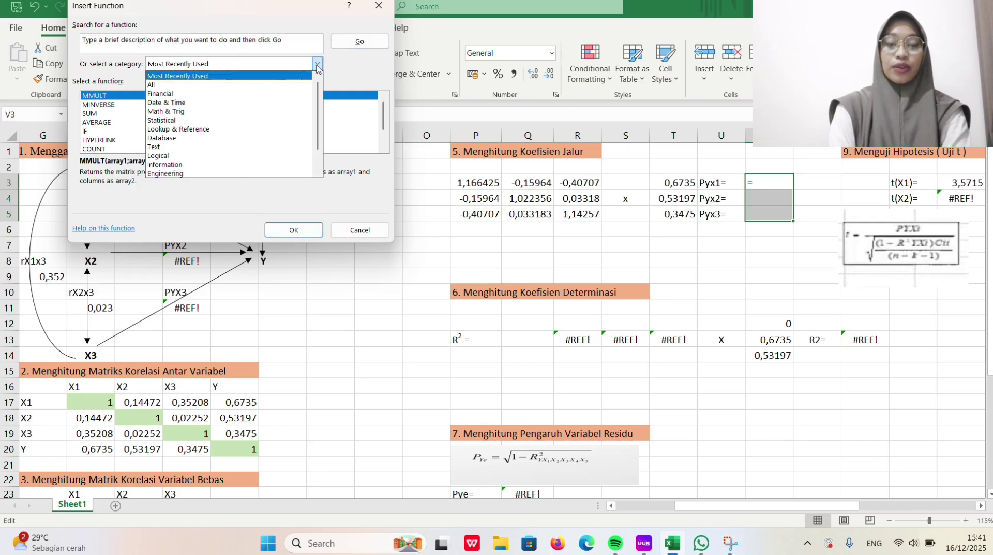
pyautogui.click(287, 112)
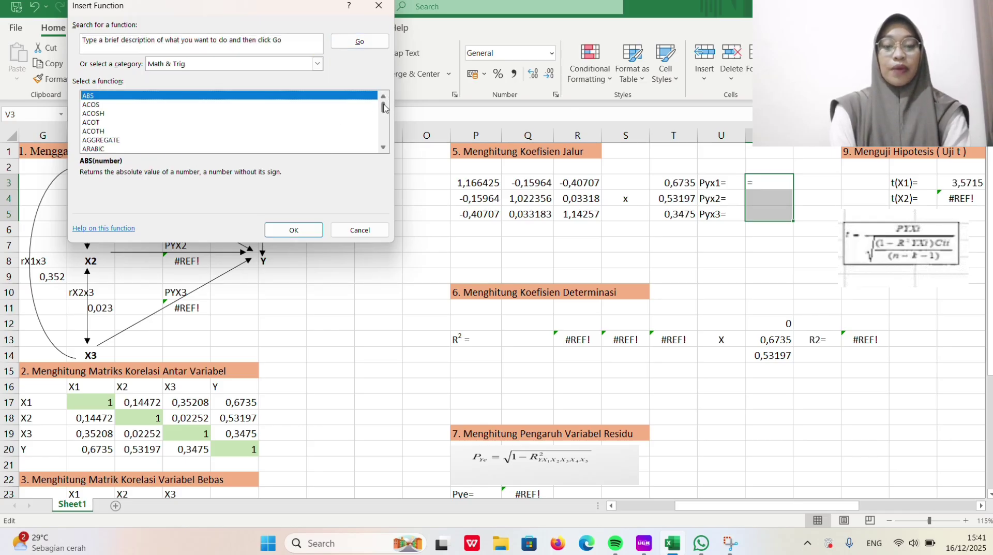
pyautogui.moveTo(384, 108); pyautogui.dragTo(383, 123)
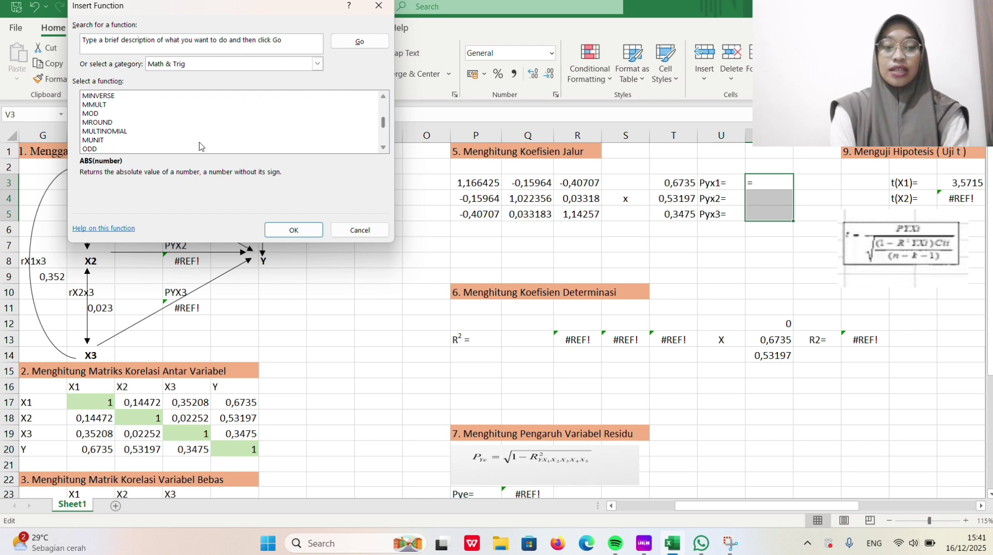
pyautogui.doubleClick(106, 105)
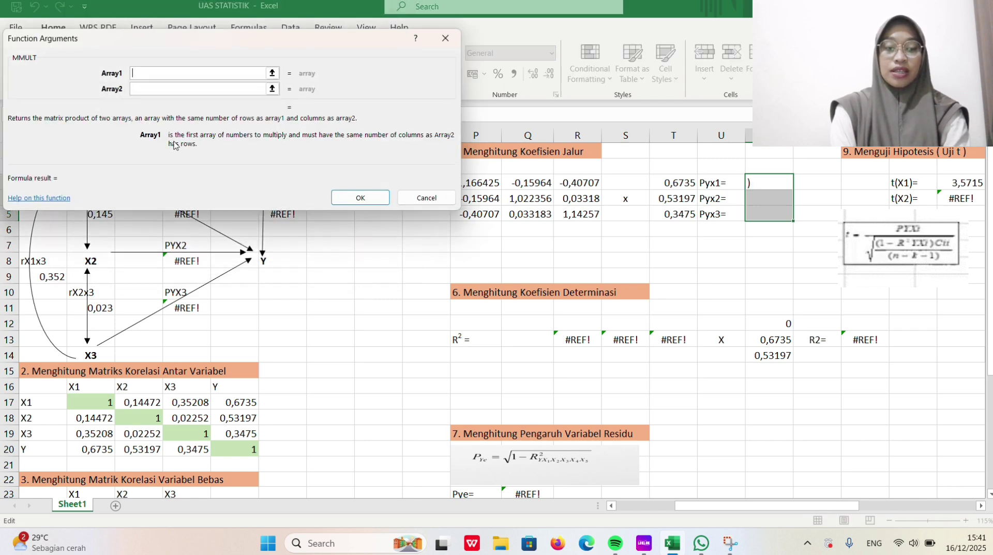
# Use P3:R5 as the first MMULT array and T3:T5 as the second, and enter the formula.
pyautogui.moveTo(493, 187); pyautogui.dragTo(573, 209)
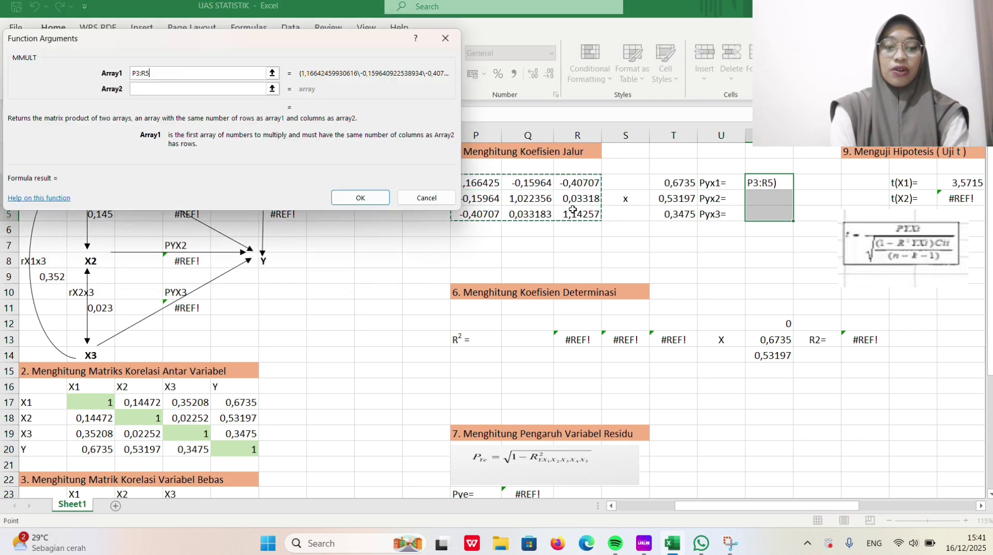
pyautogui.click(227, 90)
pyautogui.moveTo(666, 183); pyautogui.dragTo(670, 211)
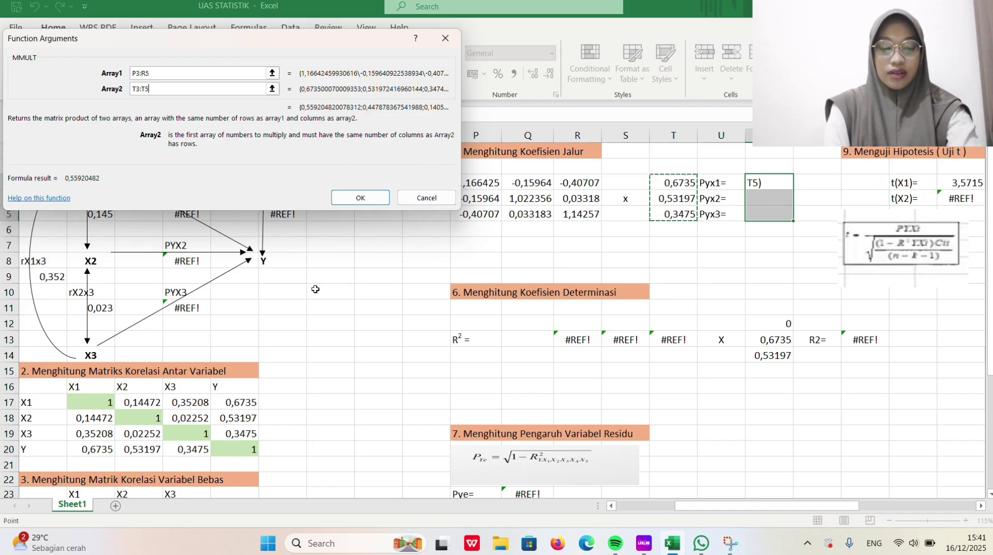
pyautogui.press('Return')
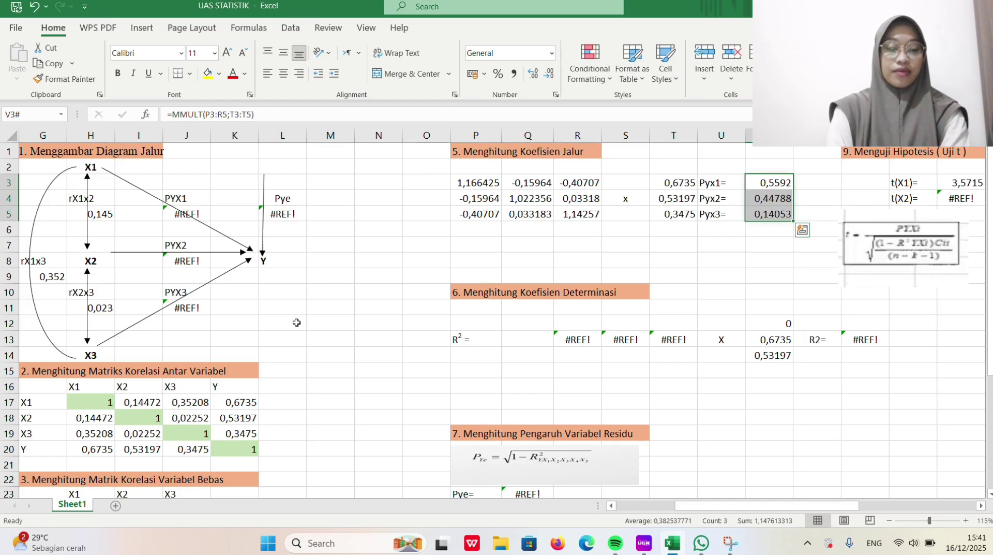
pyautogui.click(572, 263)
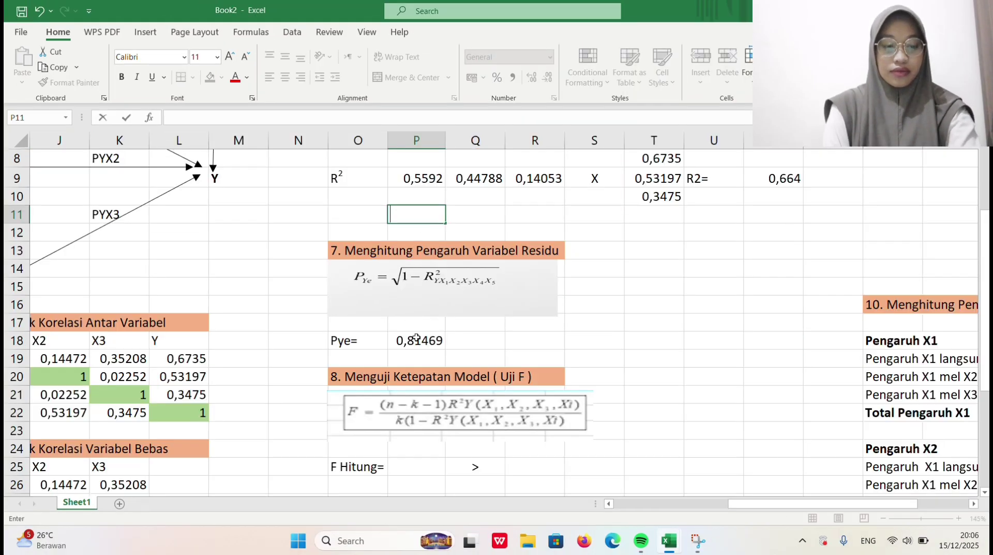
# Replace the Pye formula in P18 with =SQRT(1-V9) and display it with four decimal places.
pyautogui.click(417, 337)
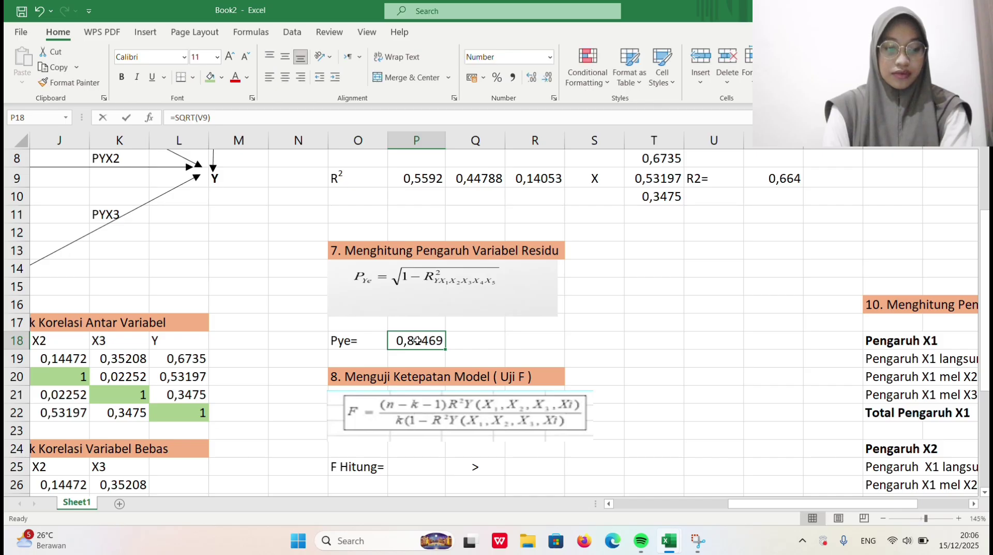
pyautogui.press('BackSpace')
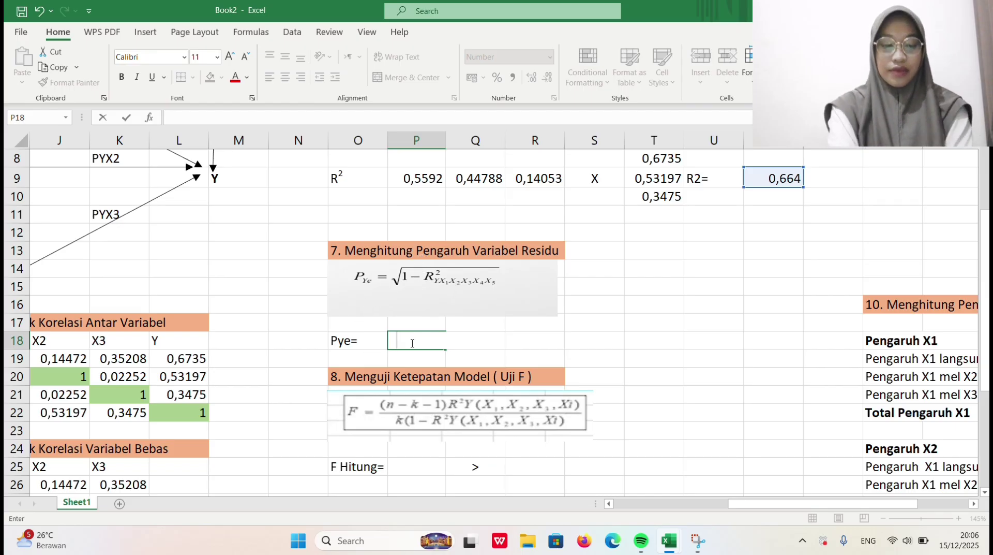
pyautogui.write('=SQR')
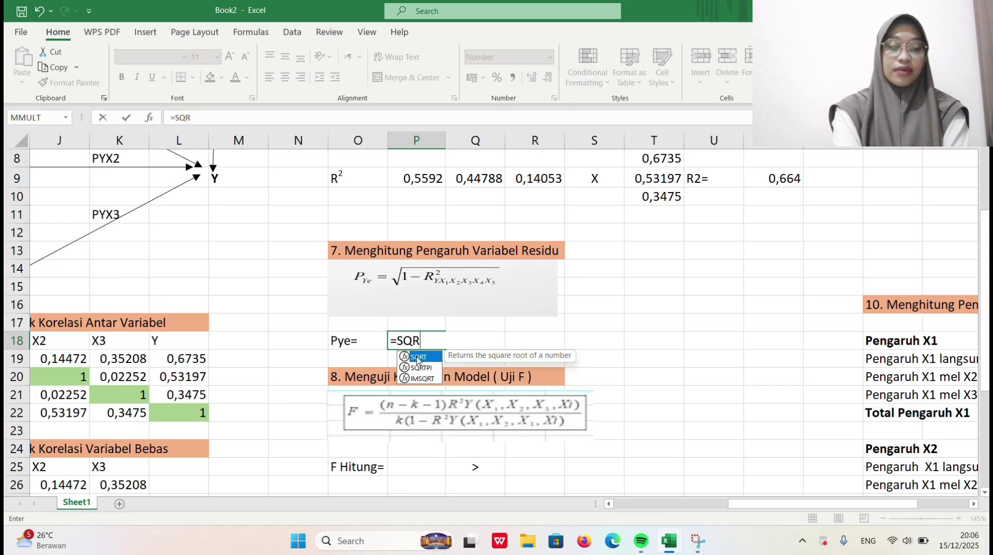
pyautogui.doubleClick(418, 357)
pyautogui.write('1')
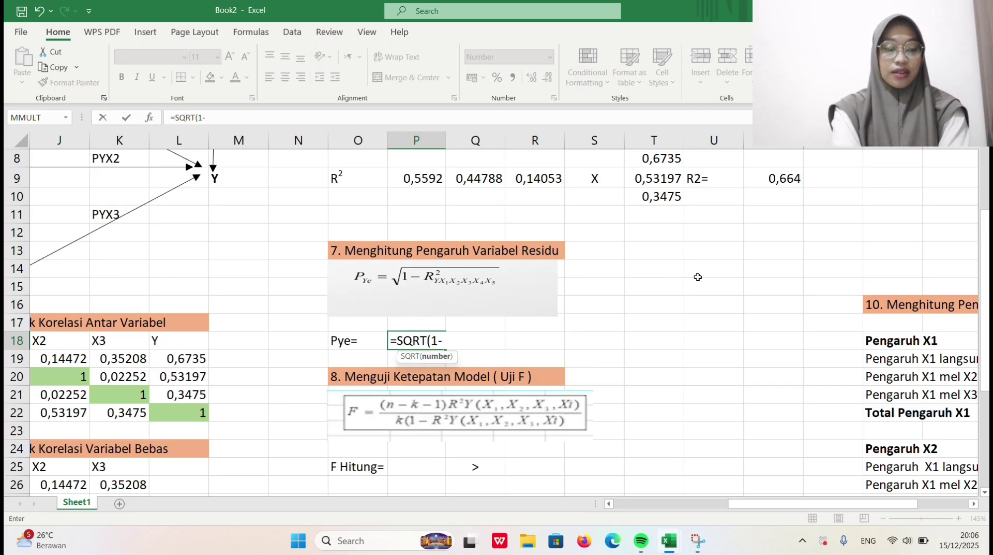
pyautogui.write('-')
pyautogui.click(789, 180)
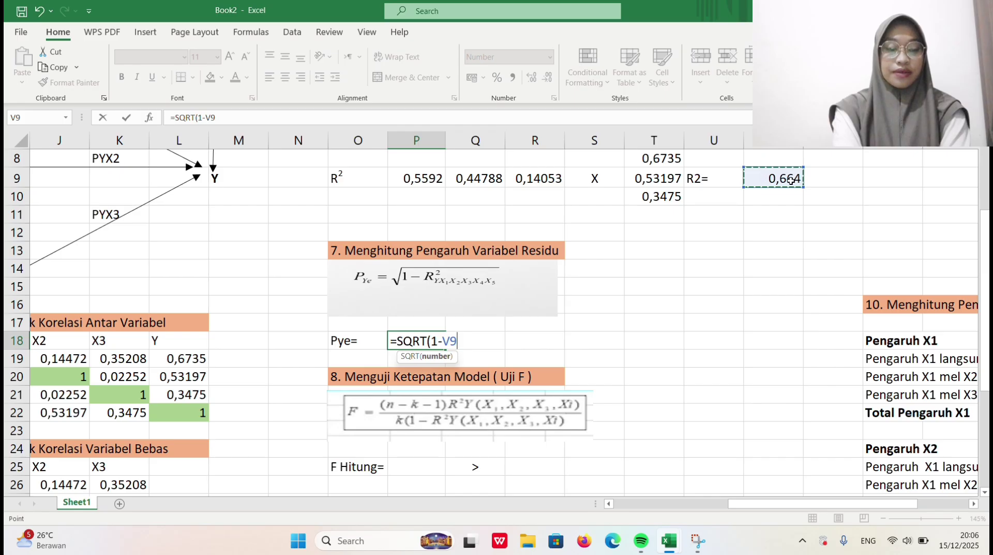
pyautogui.press('Return')
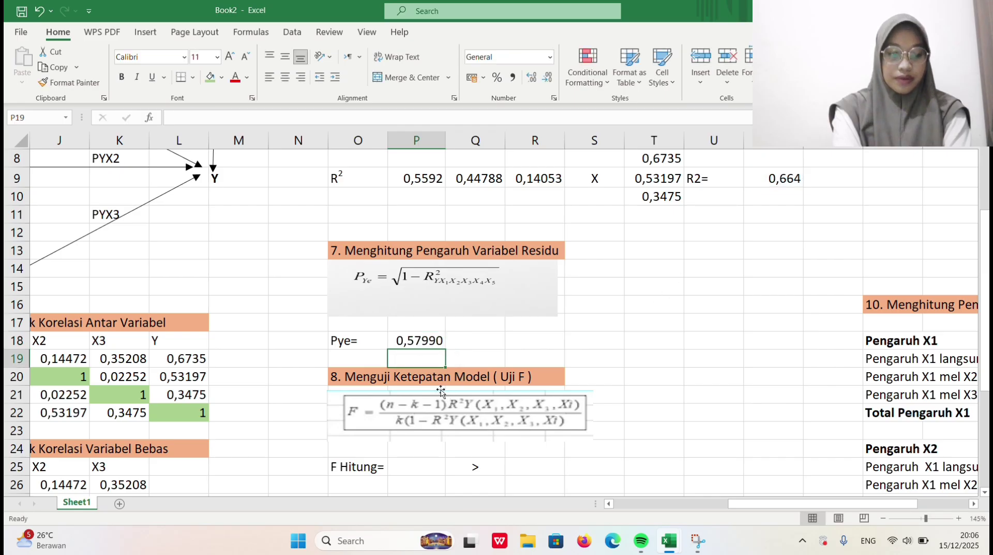
pyautogui.click(433, 343)
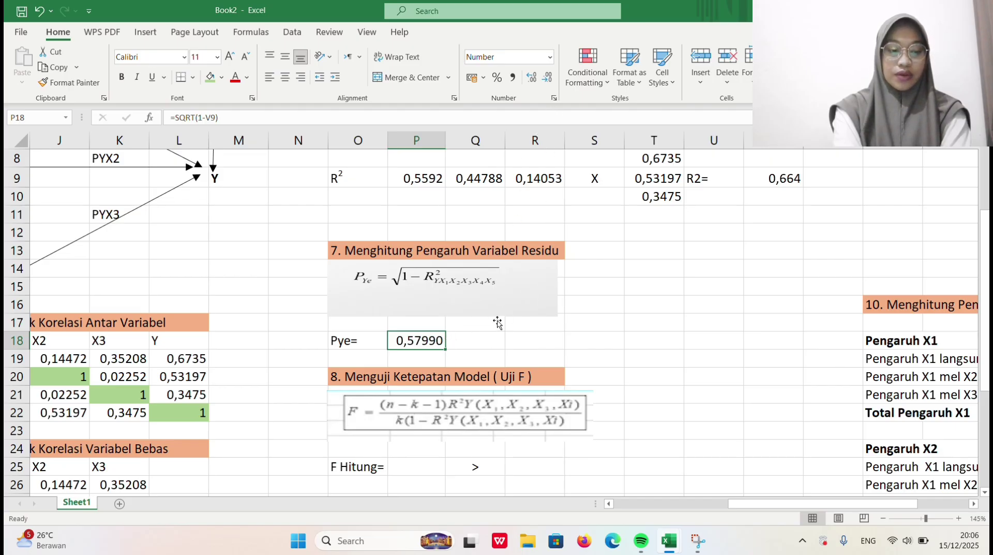
pyautogui.click(549, 78)
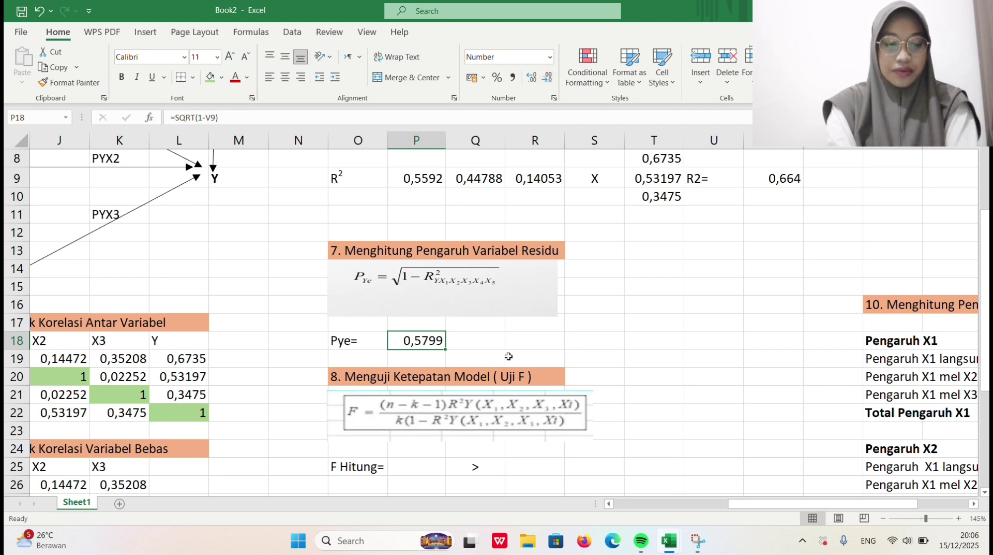
pyautogui.scroll(-3, 508, 356)
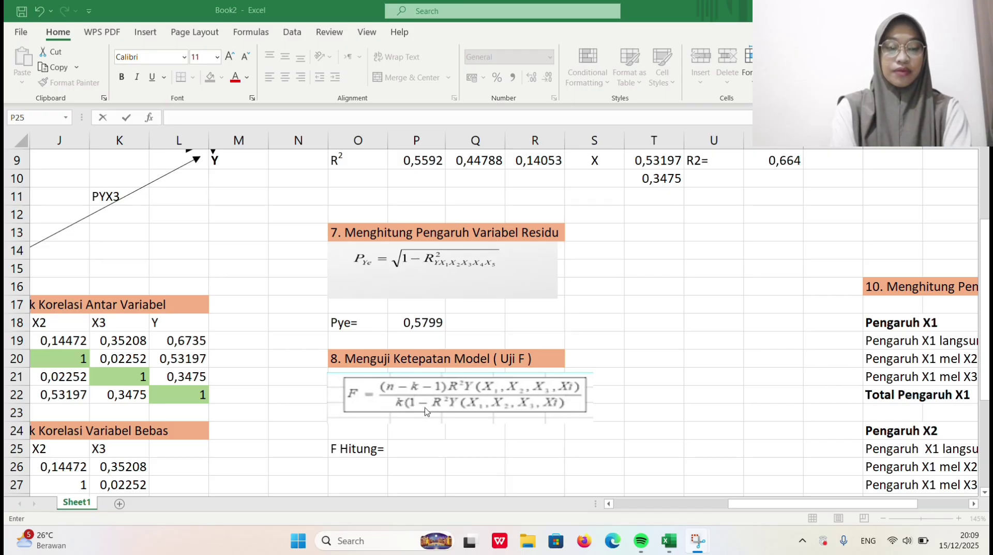
pyautogui.click(403, 447)
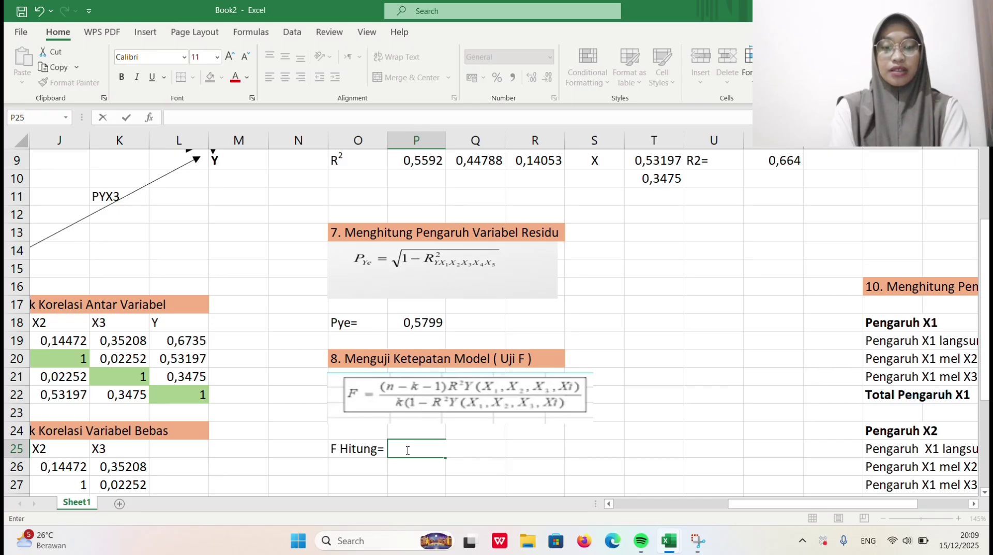
pyautogui.write('((2')
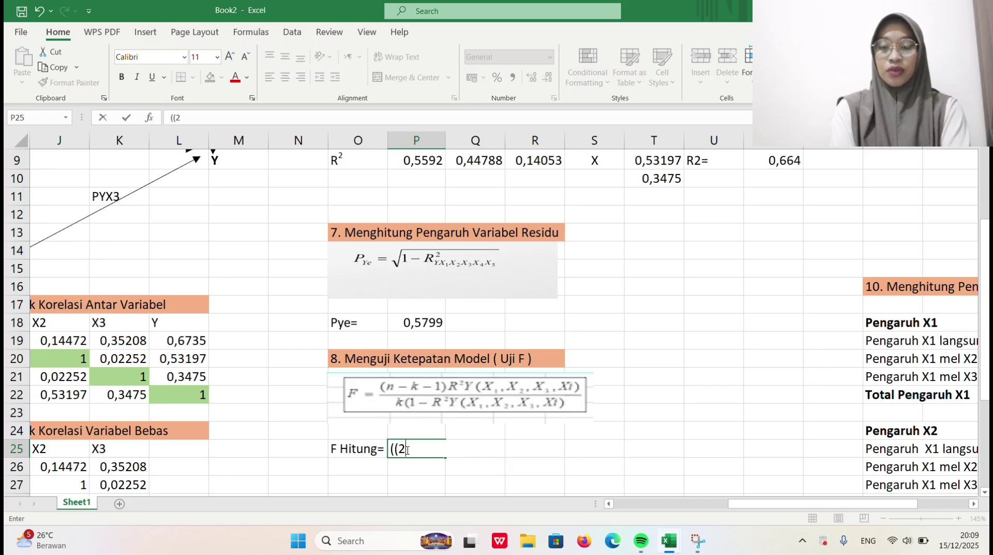
pyautogui.write('0-')
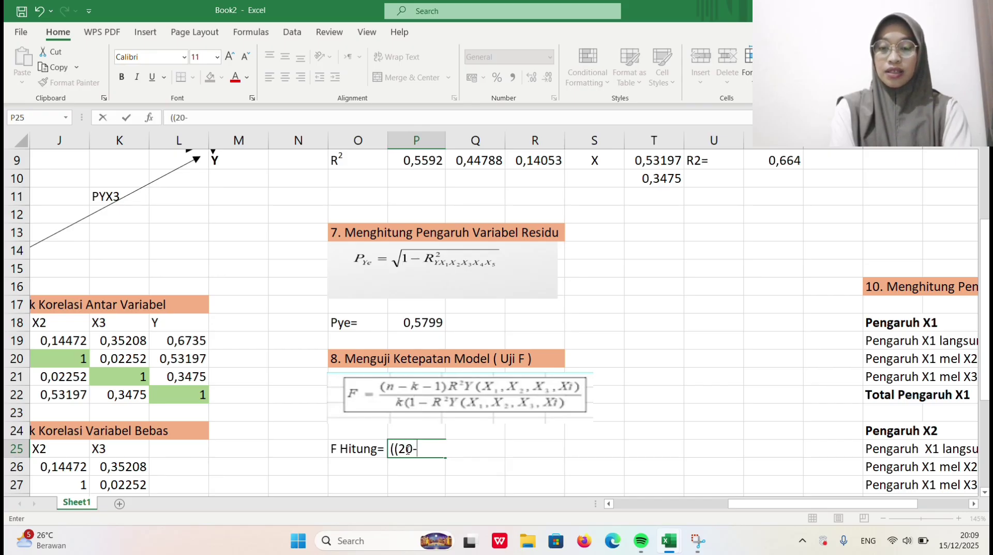
pyautogui.write('3-1)*')
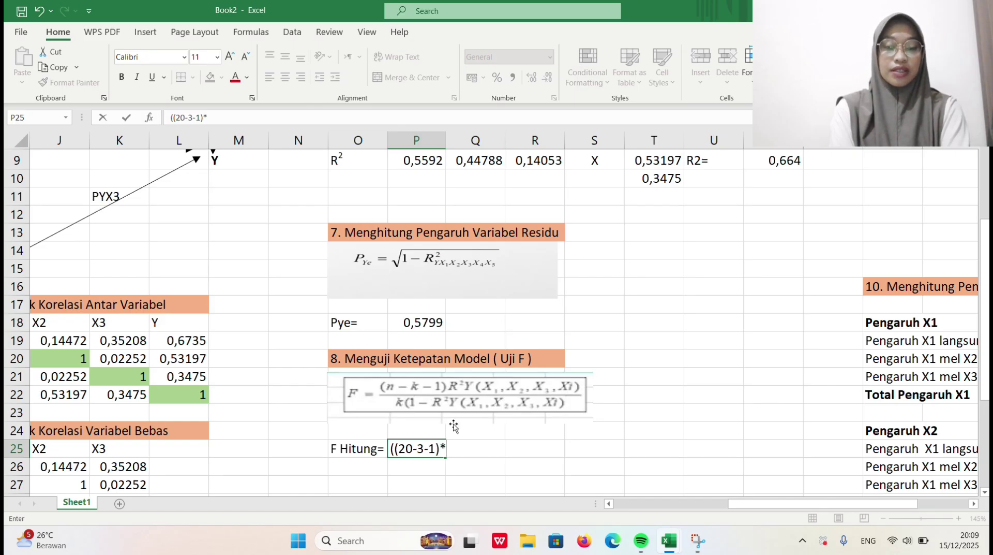
pyautogui.click(795, 164)
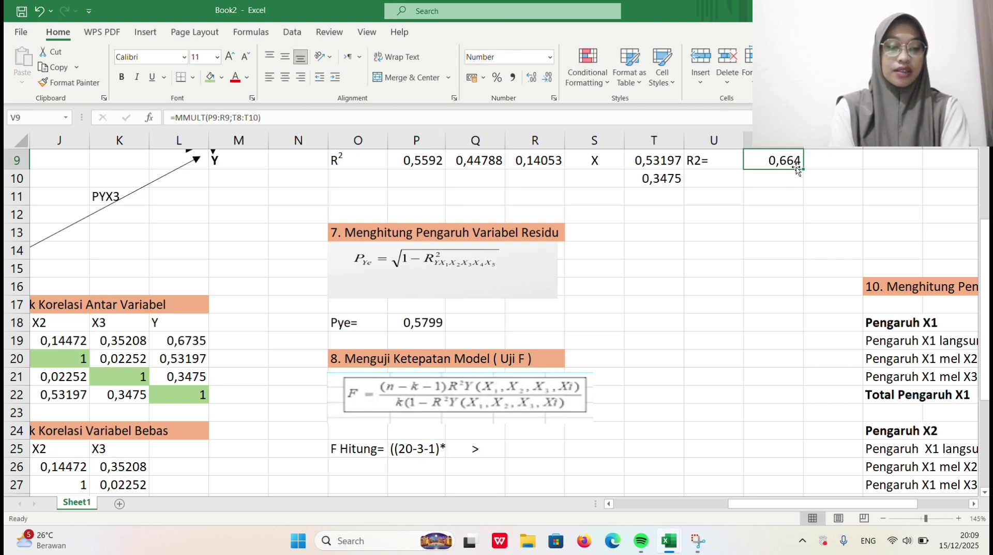
pyautogui.click(477, 446)
pyautogui.doubleClick(477, 446)
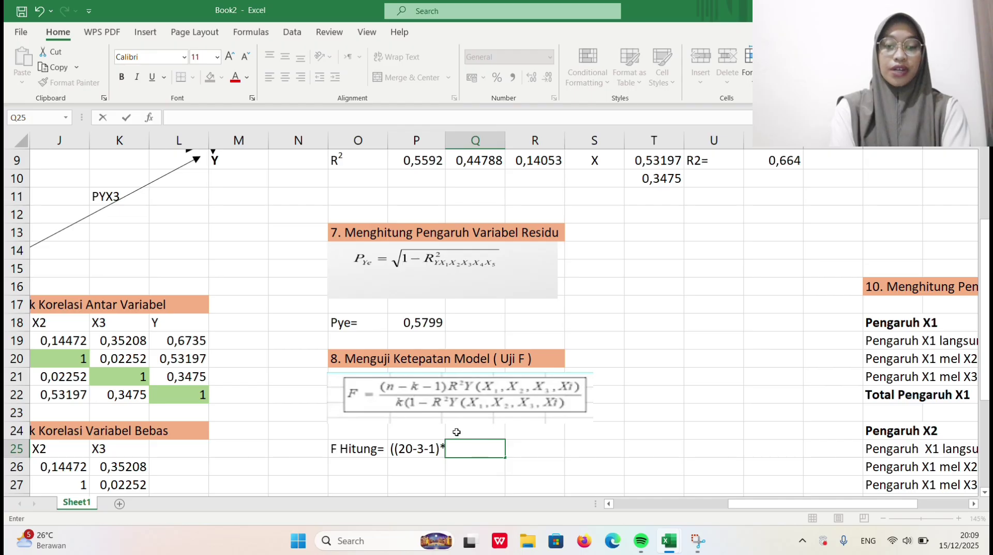
# Clear the incomplete text entry ((20-3-1)* from the F Hitung cell P25.
pyautogui.click(417, 452)
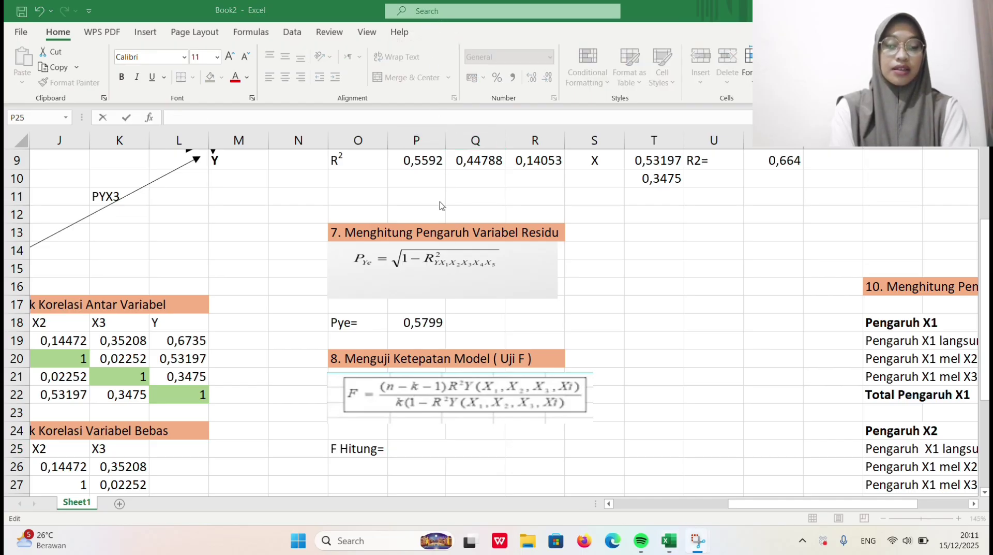
pyautogui.scroll(-3, 439, 206)
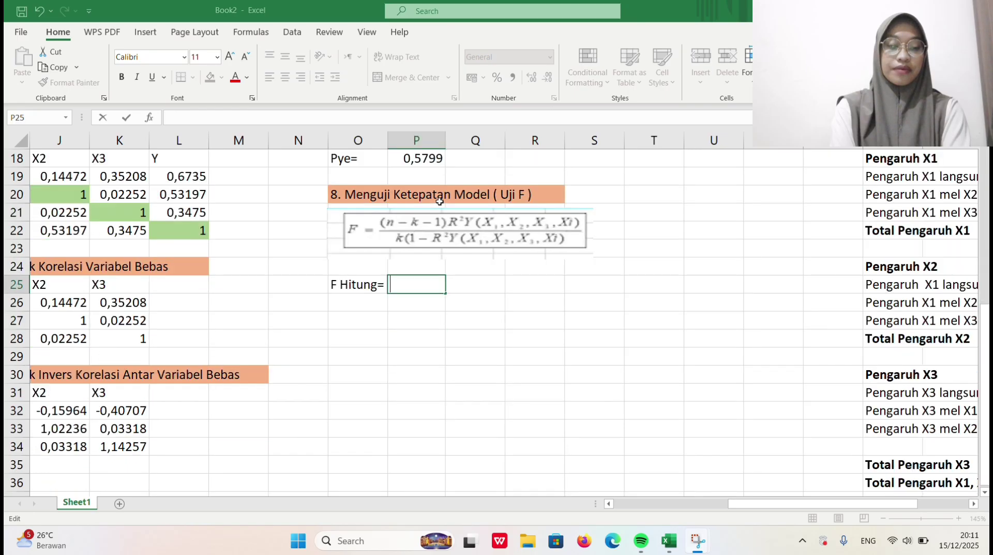
pyautogui.scroll(1, 440, 202)
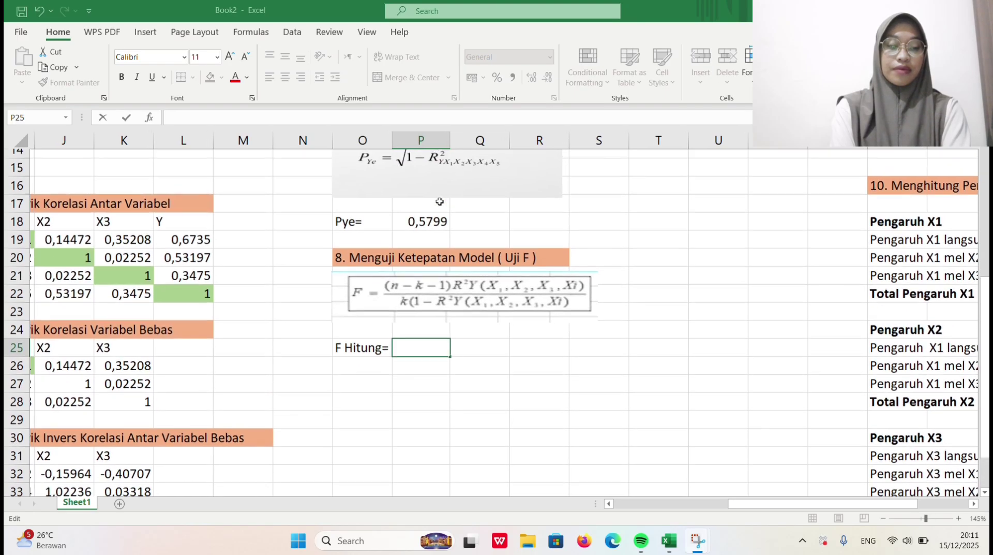
pyautogui.scroll(-1, 440, 202)
pyautogui.scroll(2, 444, 252)
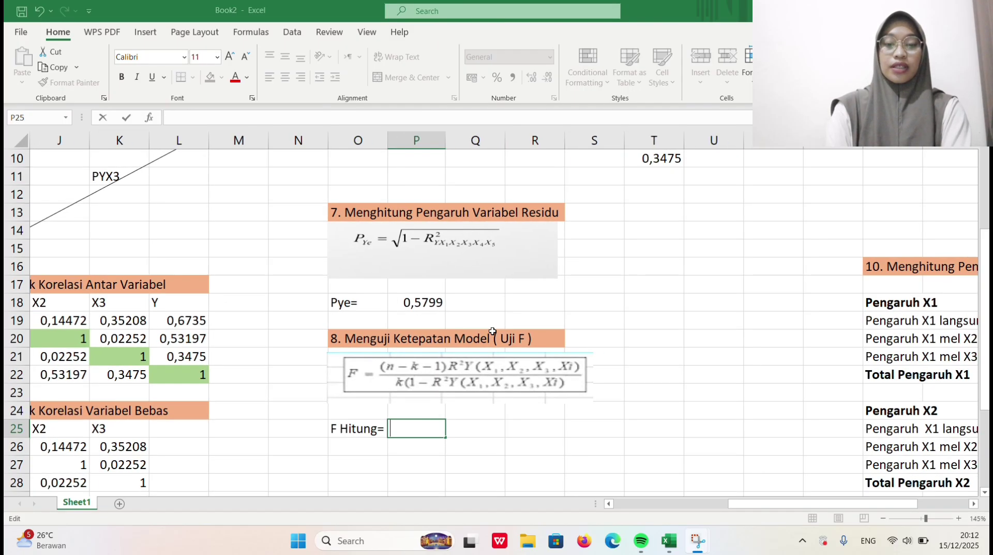
pyautogui.scroll(1, 494, 331)
pyautogui.scroll(-1, 493, 333)
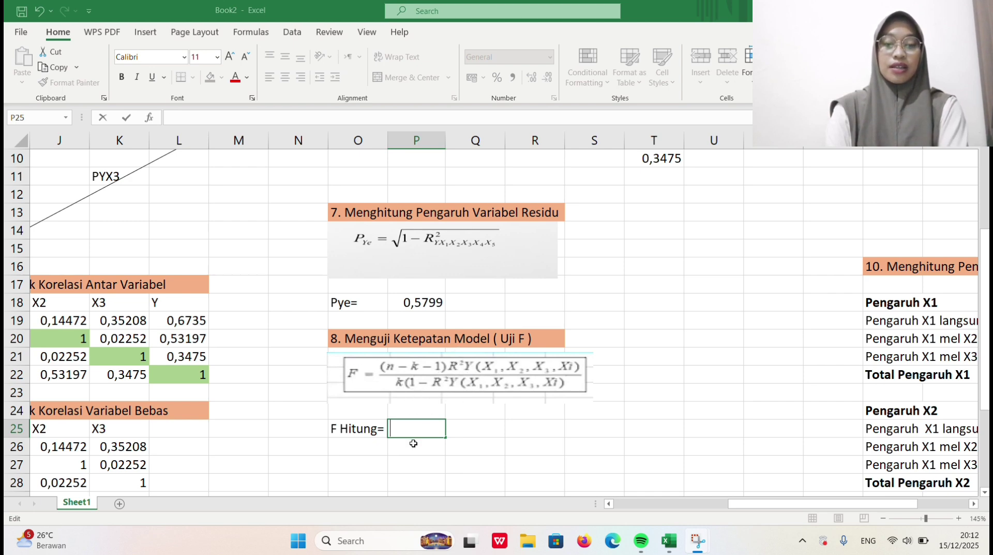
pyautogui.press('Escape')
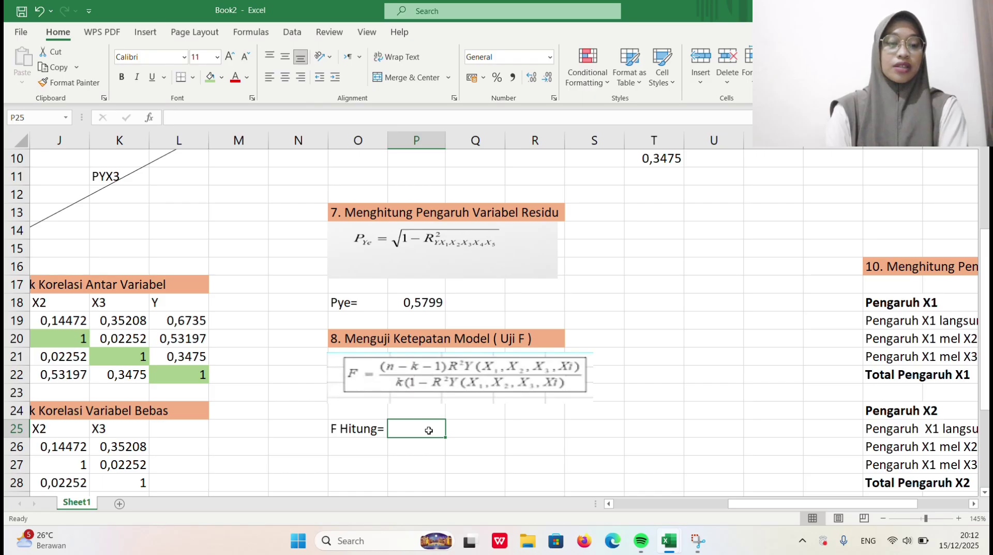
# Start the F Hitung formula in P25 with the numerator =((20-3-1)*V9, referencing the R2 value.
pyautogui.write('=')
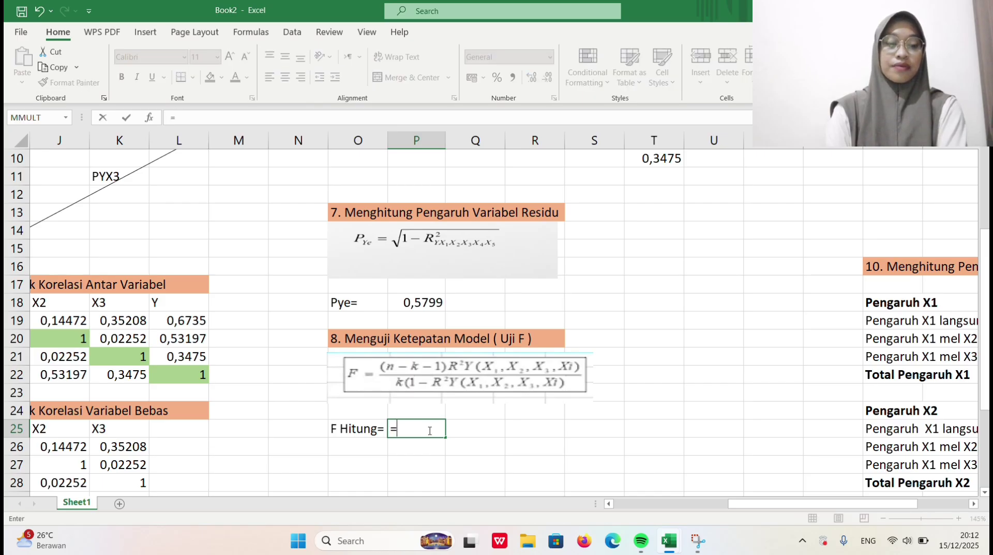
pyautogui.write('((')
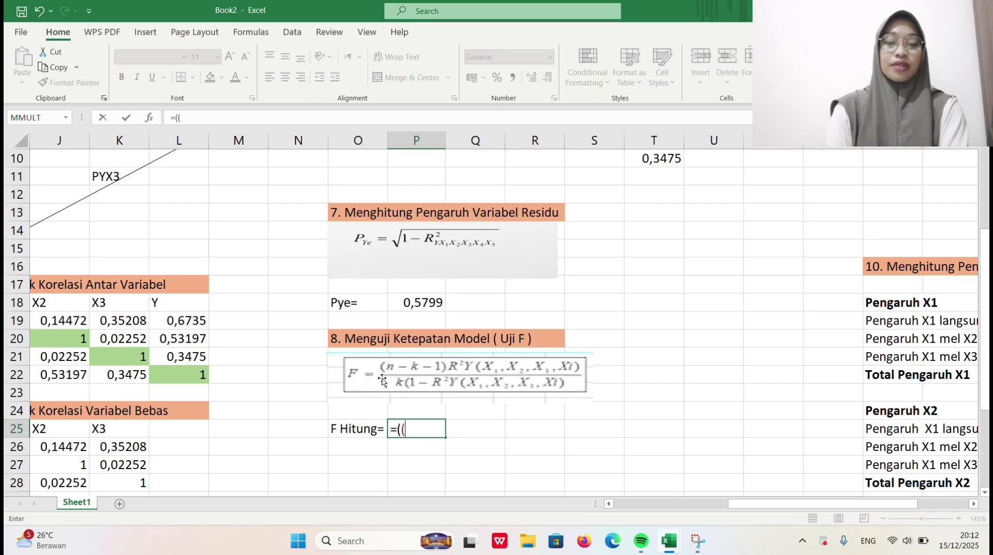
pyautogui.write('20-3-')
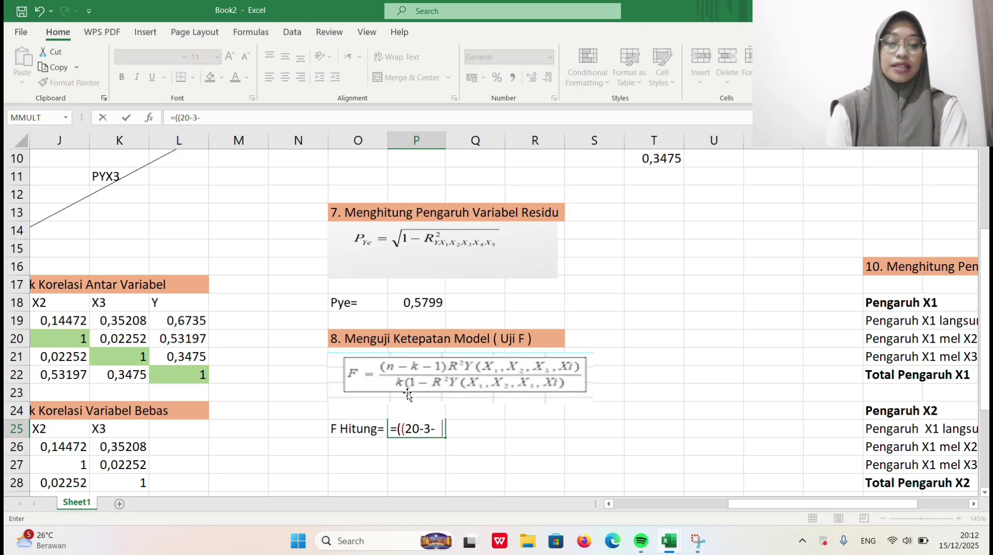
pyautogui.write('1')
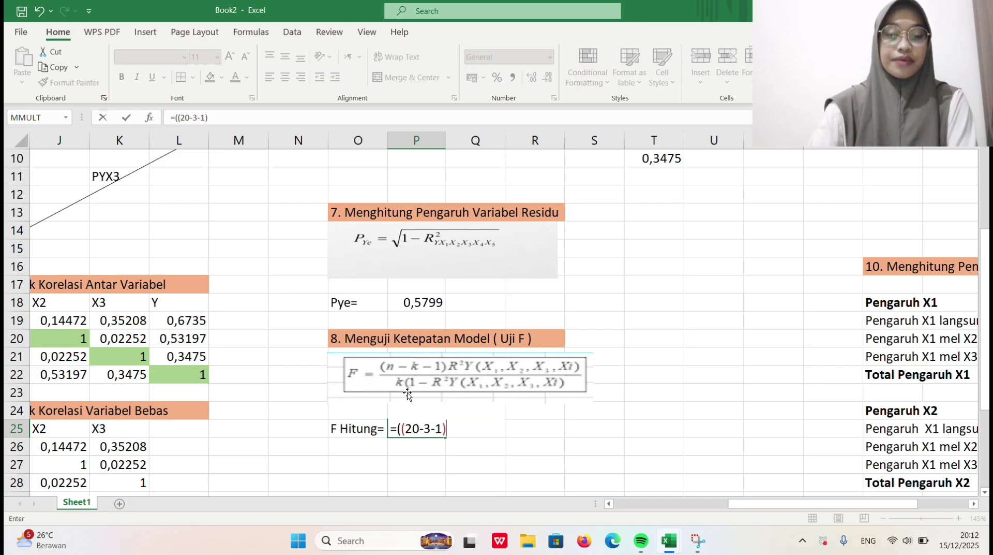
pyautogui.write(')*')
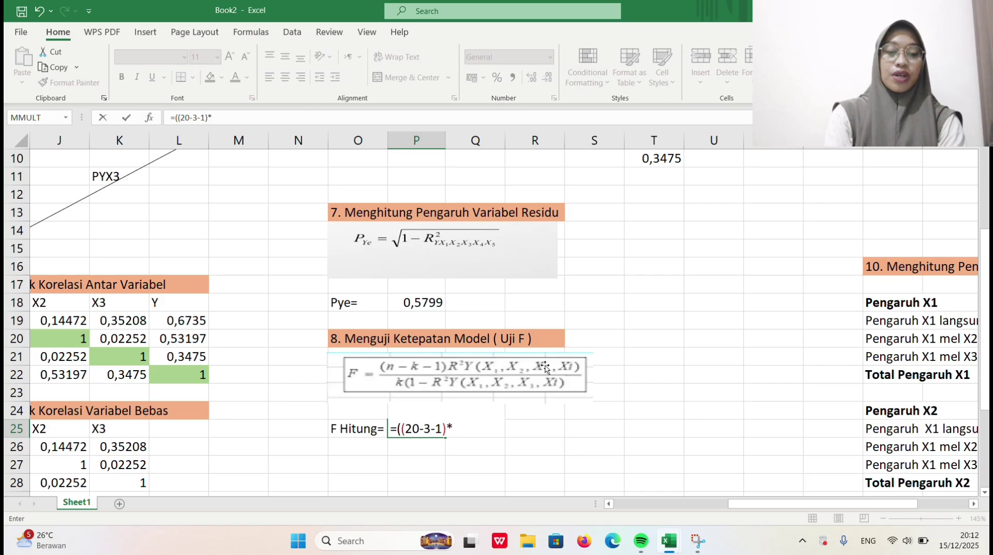
pyautogui.scroll(1, 652, 212)
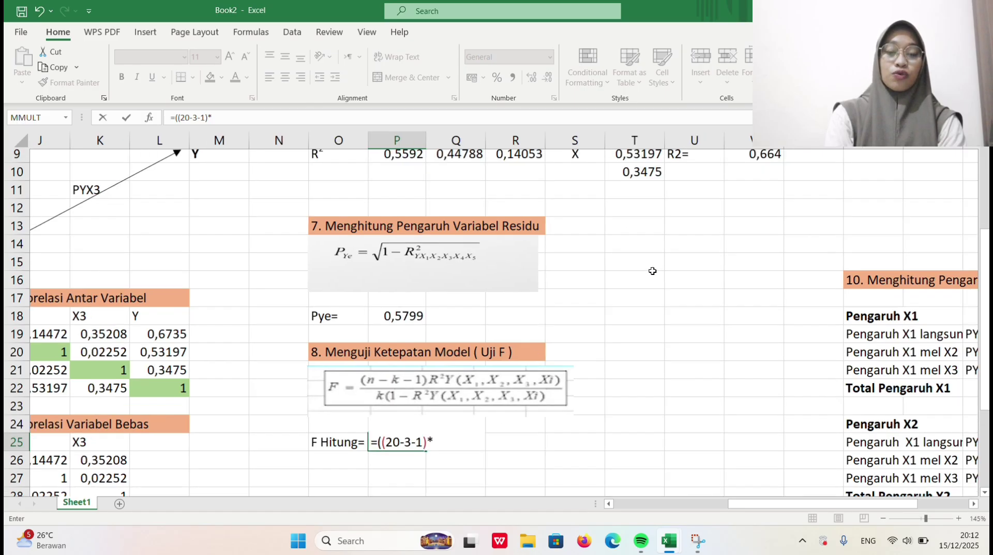
pyautogui.click(792, 182)
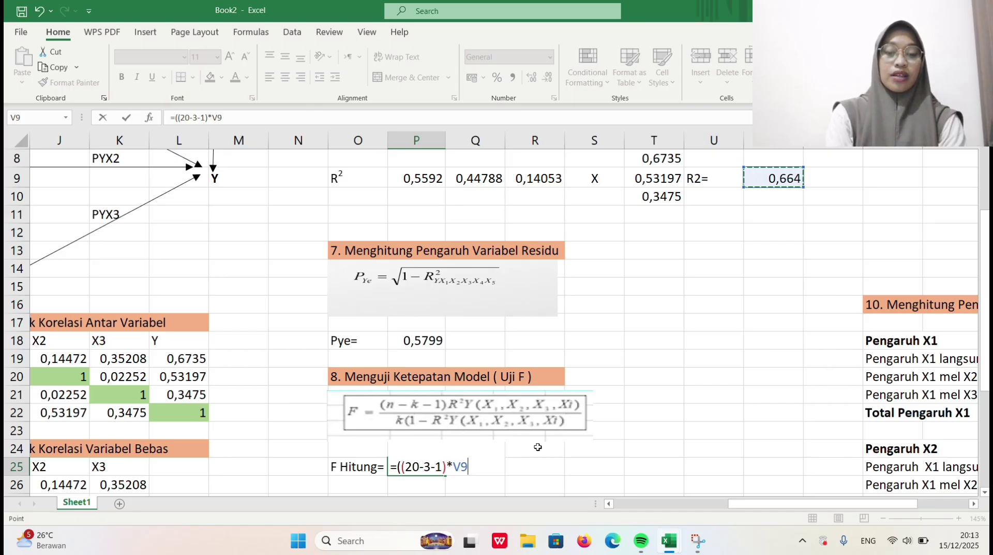
# Complete the F Hitung formula with the divisor 3*(1-V9) and enter it as =((20-3-1)*V9/((3*(1-V9)))), accepting the proposed bracket correction.
pyautogui.write('/')
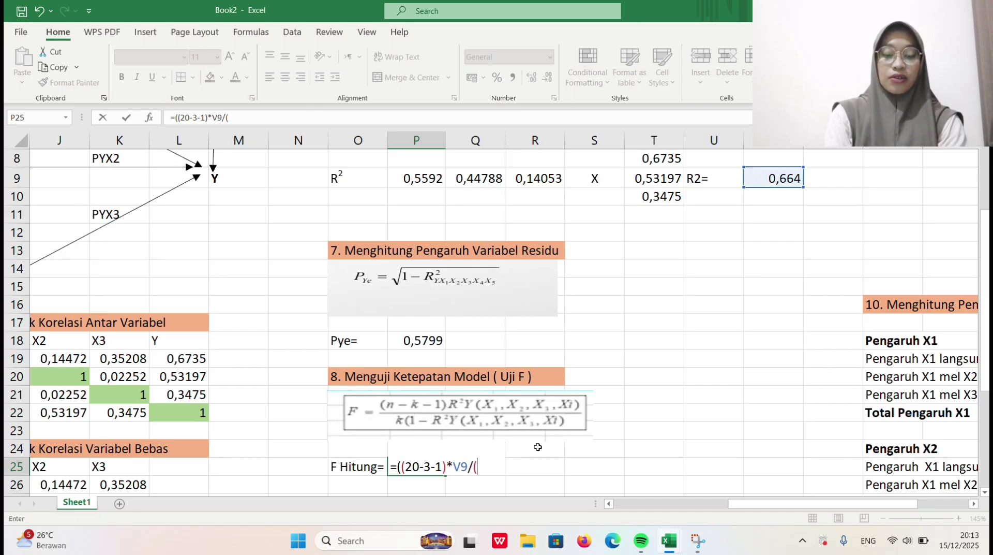
pyautogui.write('(3*(')
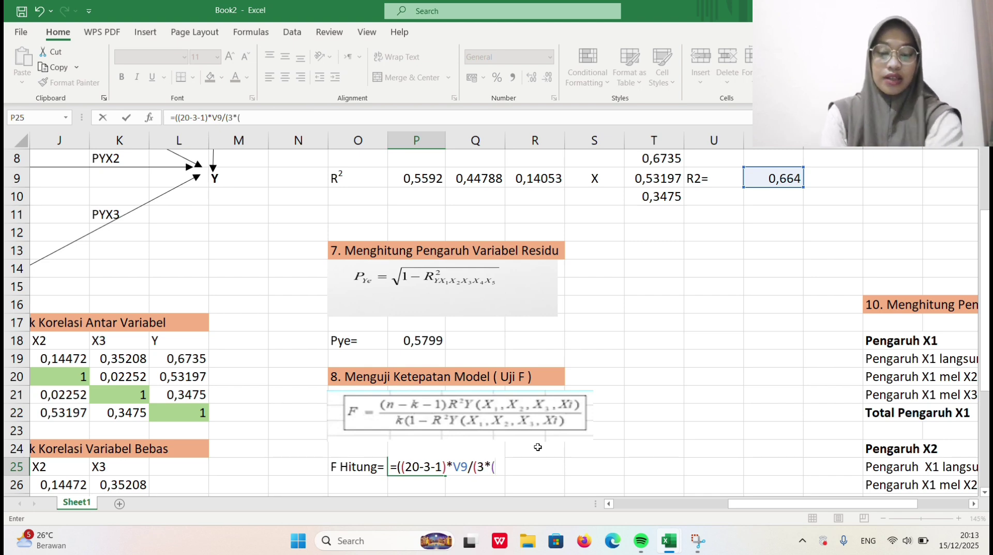
pyautogui.write('1')
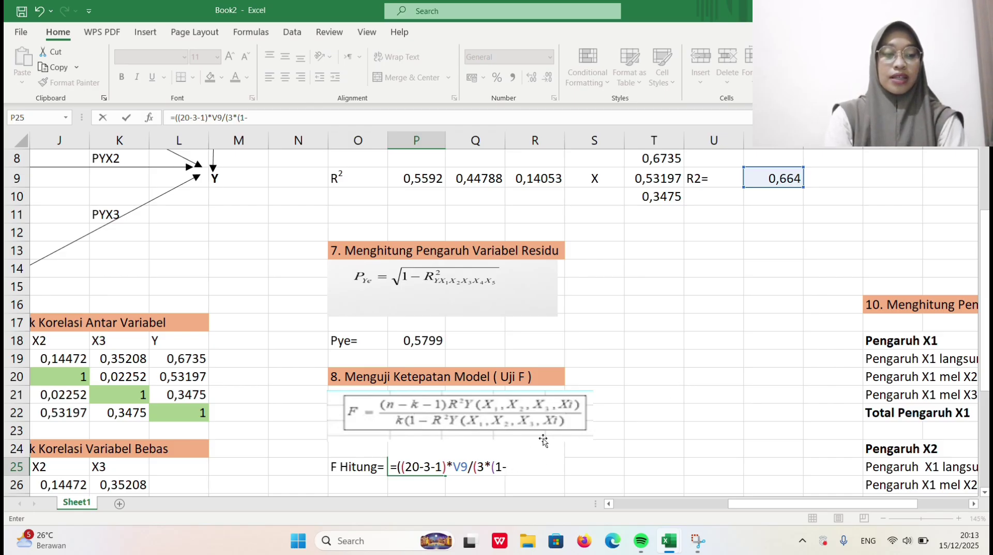
pyautogui.write('-')
pyautogui.click(780, 178)
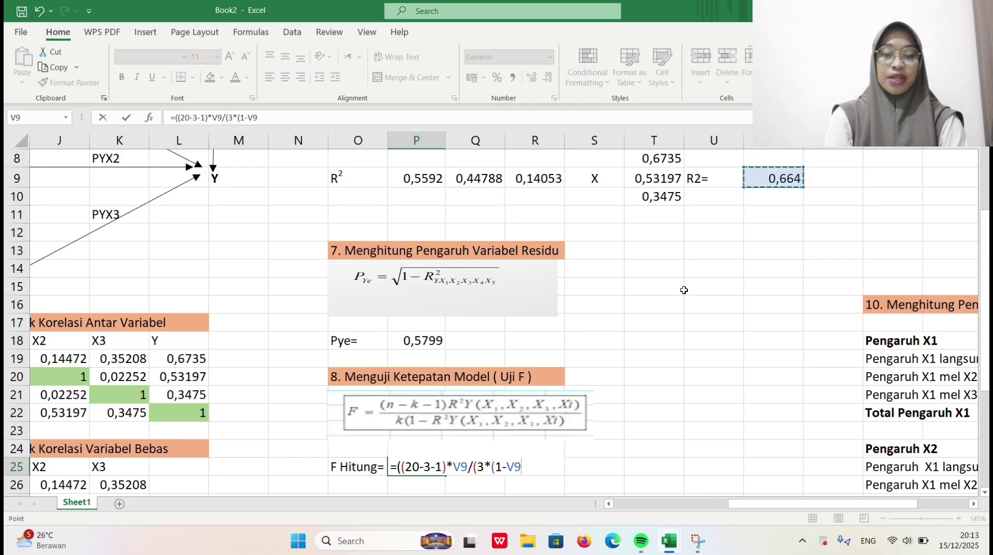
pyautogui.write('))')
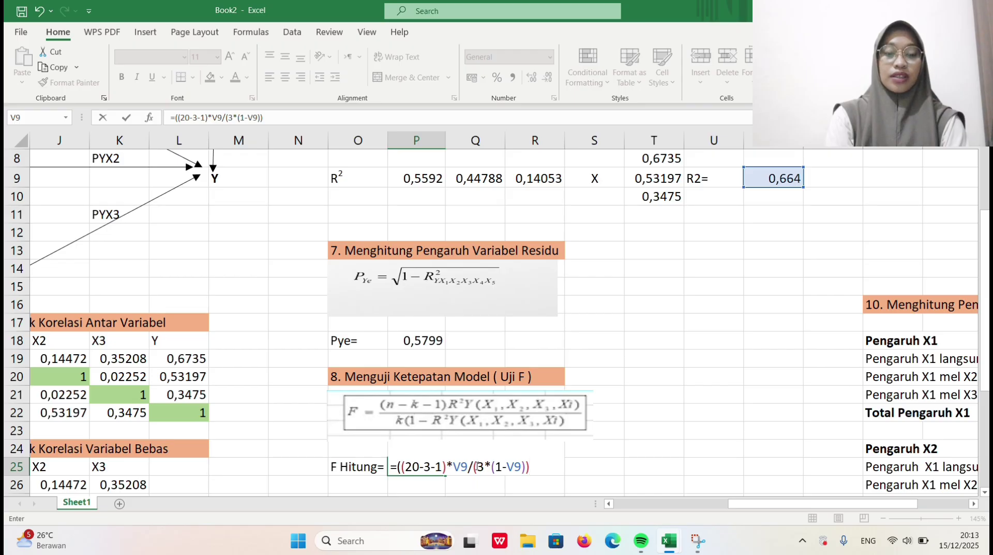
pyautogui.write('(')
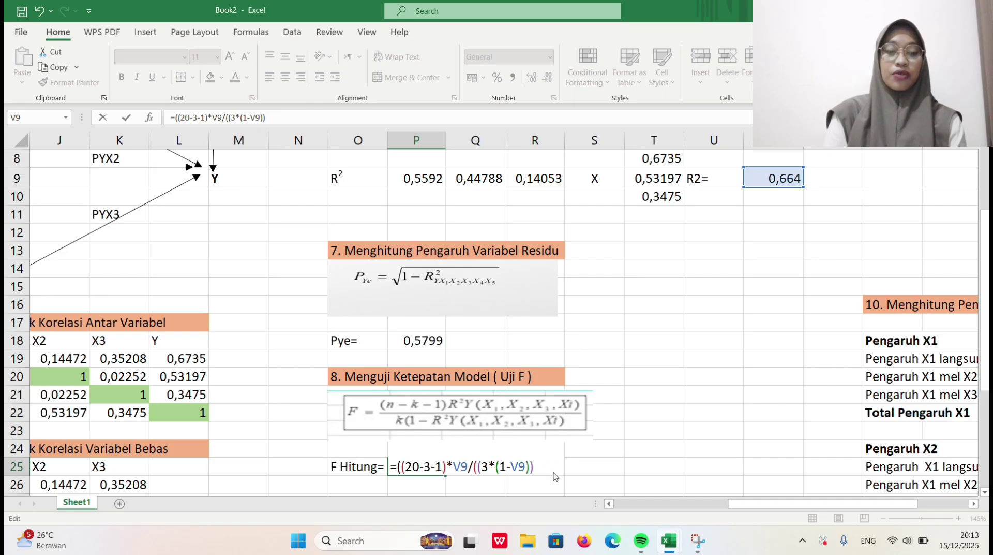
pyautogui.press('Return')
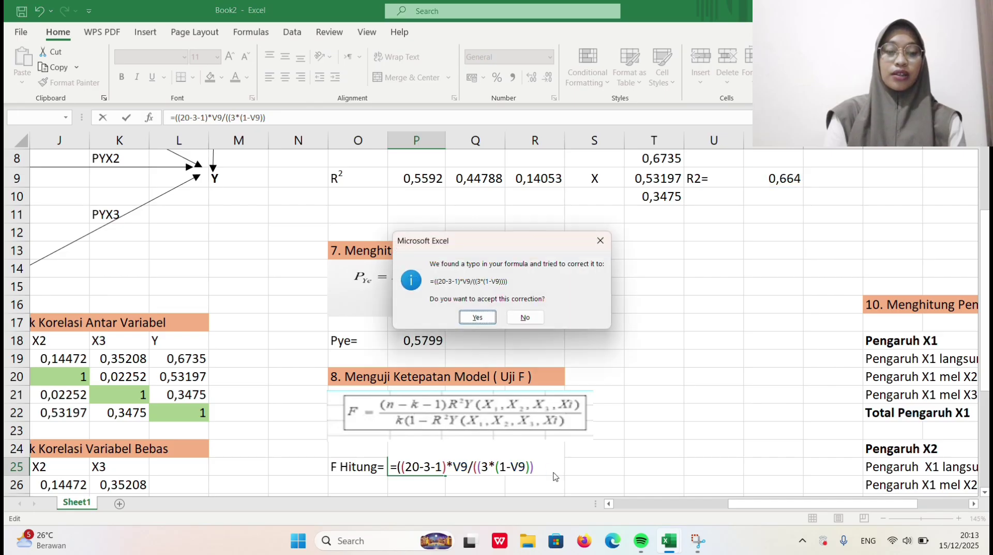
pyautogui.click(478, 318)
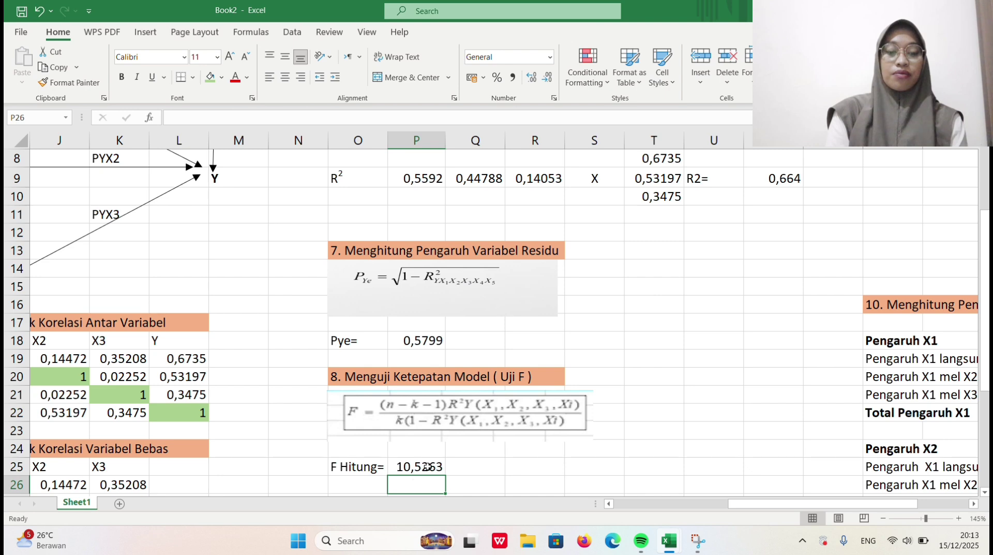
# Write the comparison value 3,24 in R25, on the F Hitung row.
pyautogui.scroll(-1, 427, 466)
pyautogui.scroll(-1, 427, 466)
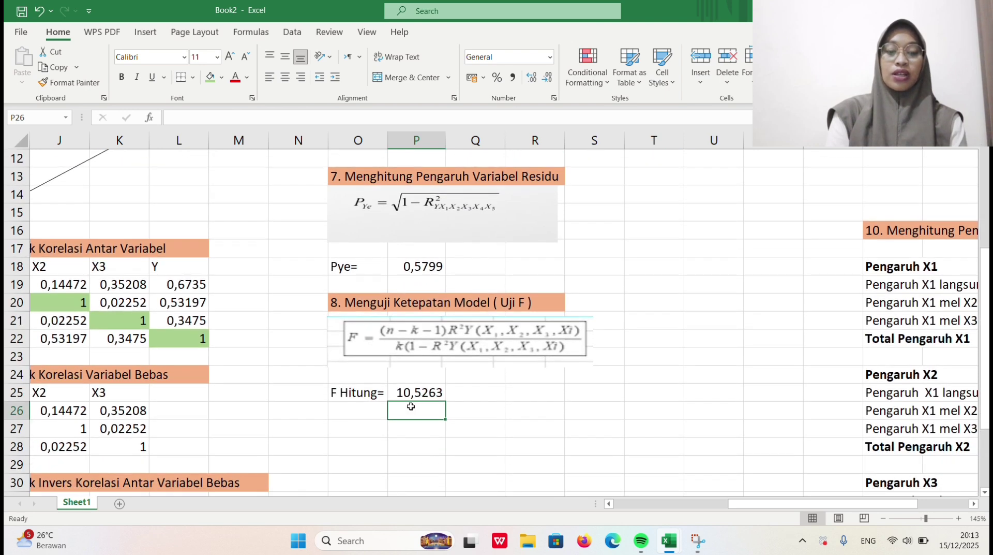
pyautogui.scroll(-1, 412, 406)
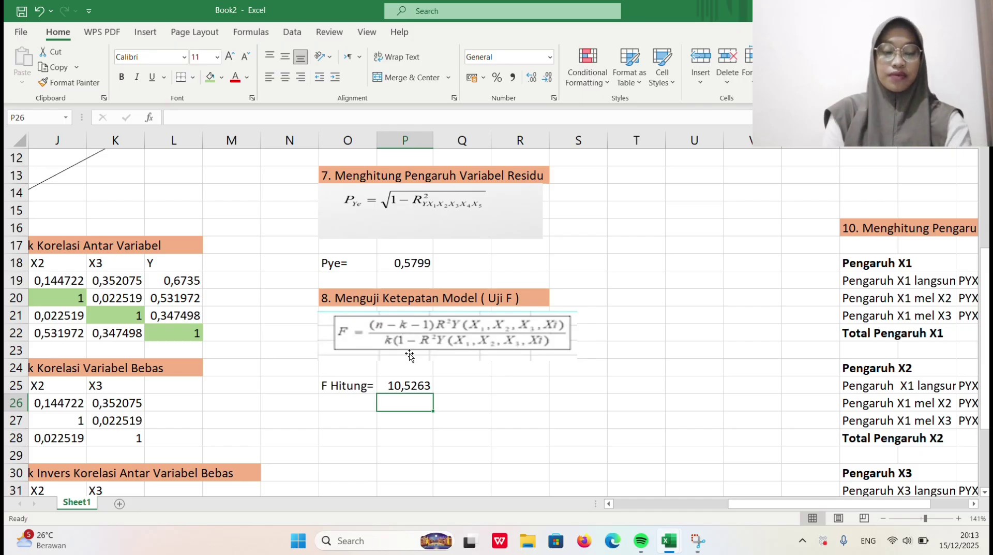
pyautogui.click(436, 54)
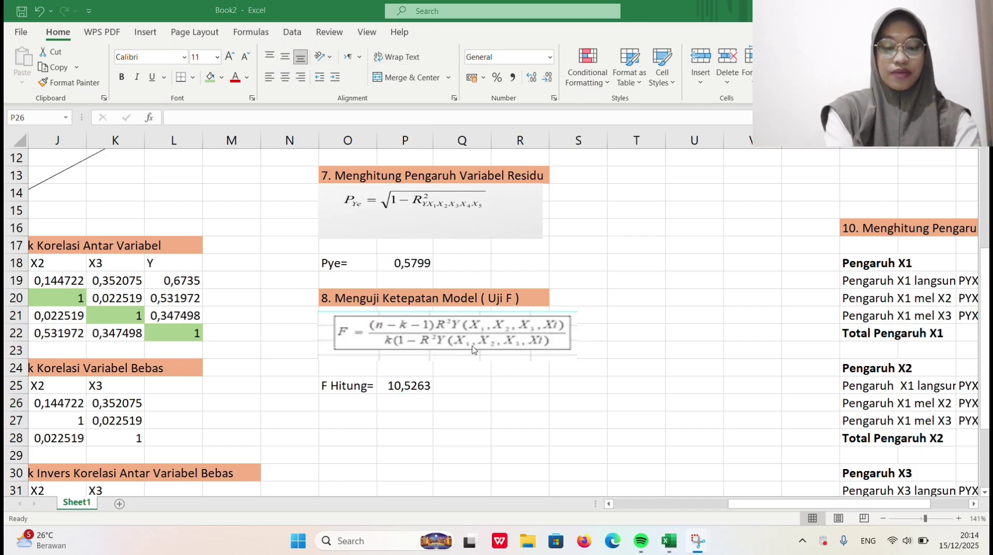
pyautogui.click(455, 389)
pyautogui.click(463, 390)
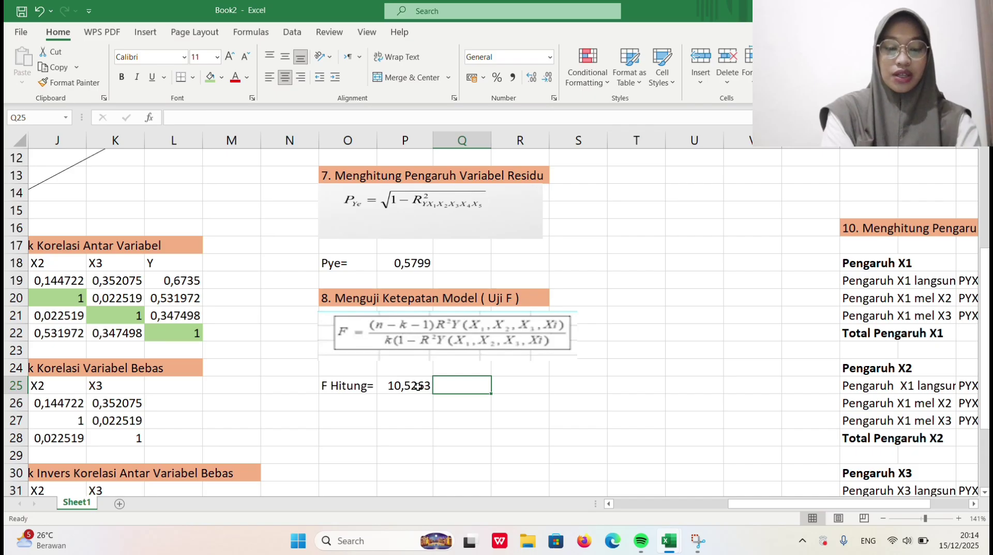
pyautogui.click(508, 388)
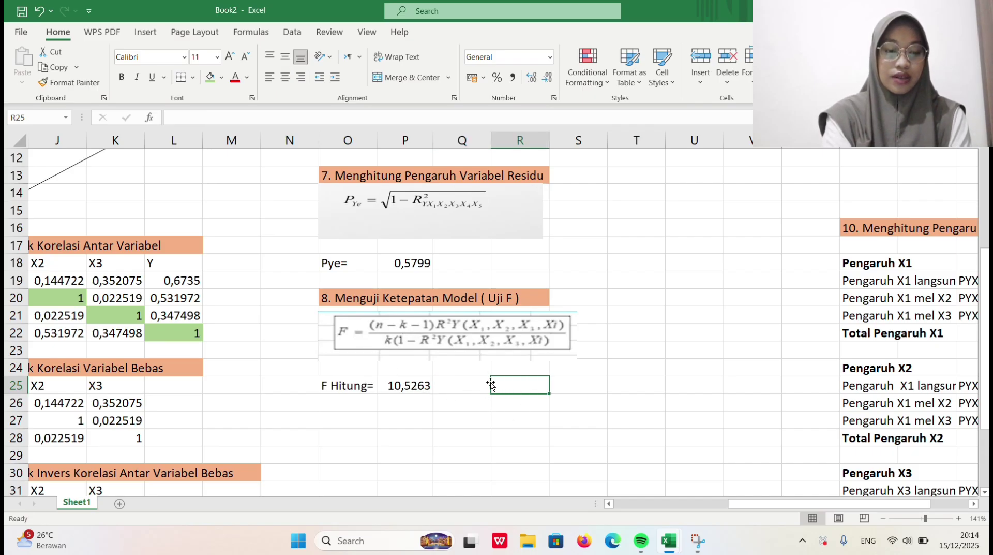
pyautogui.write('3')
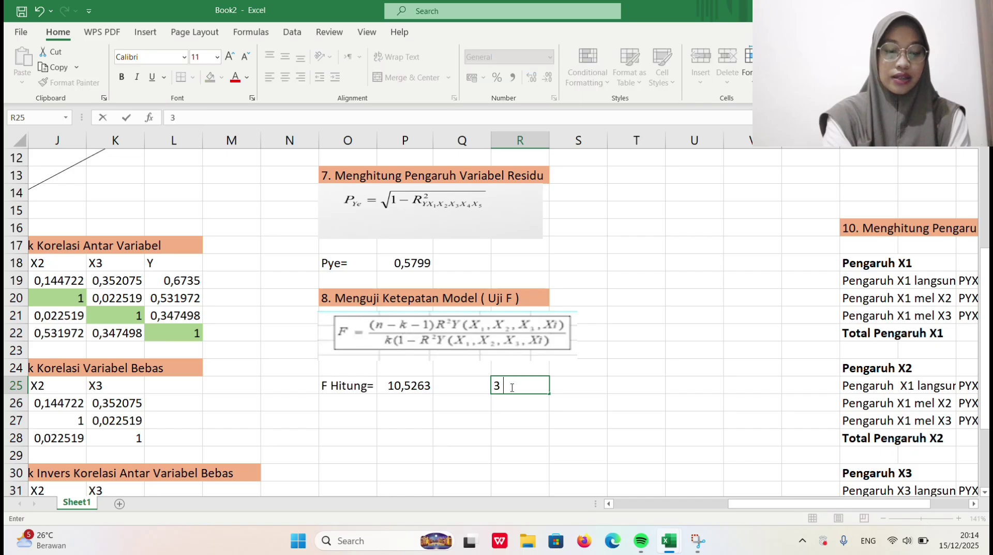
pyautogui.write(',24')
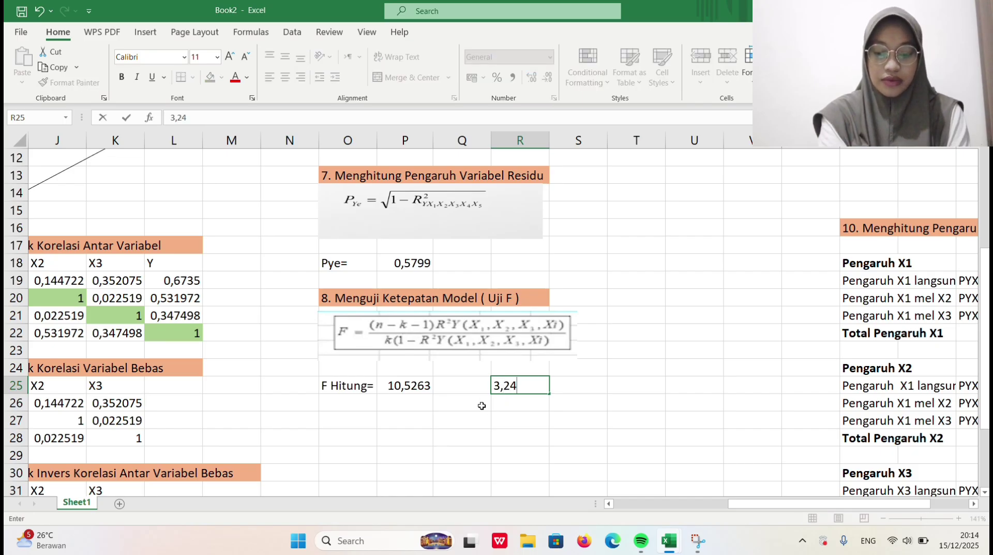
# Put the comparison sign > in Q25, between the F Hitung result and 3,24.
pyautogui.moveTo(444, 407); pyautogui.dragTo(447, 390)
pyautogui.click(447, 390)
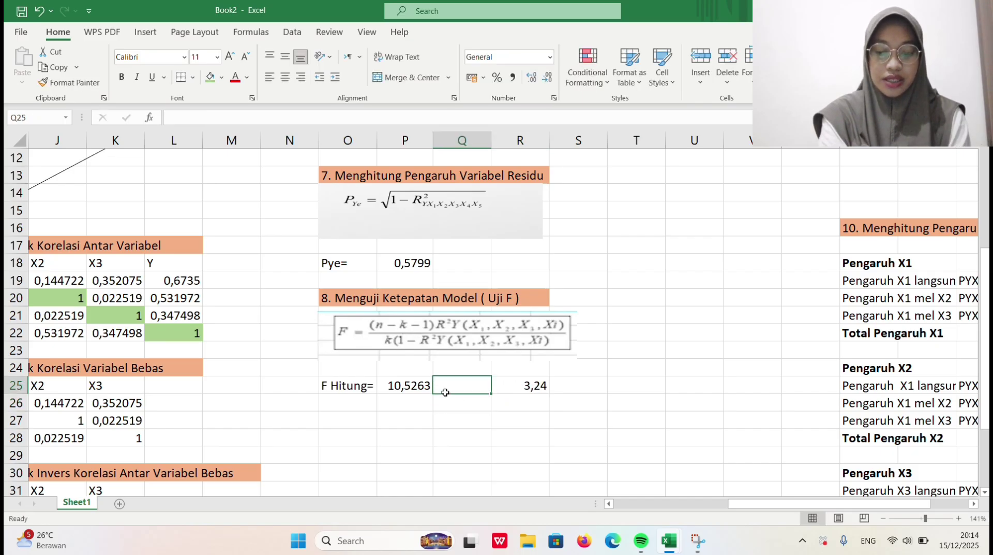
pyautogui.click(462, 406)
pyautogui.click(462, 390)
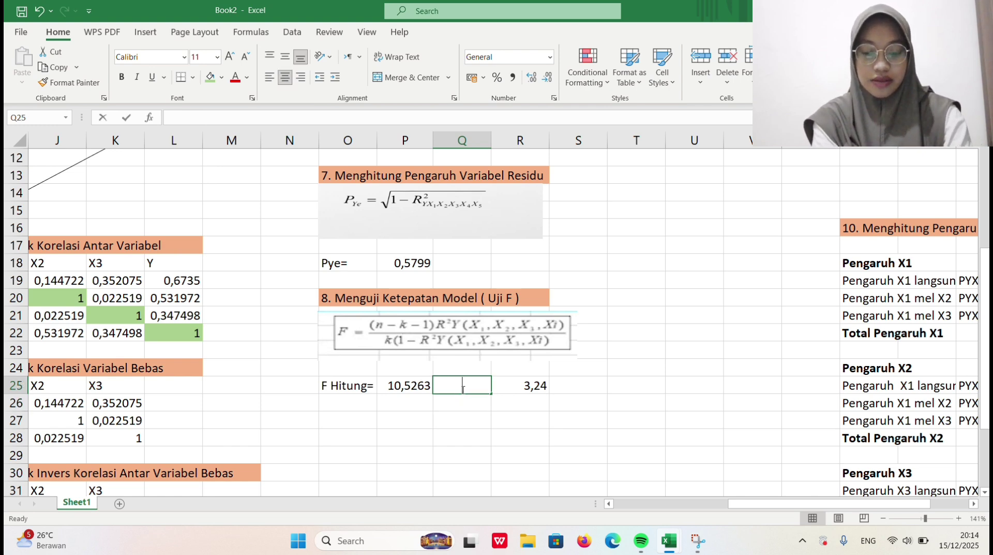
pyautogui.write('>')
pyautogui.click(526, 389)
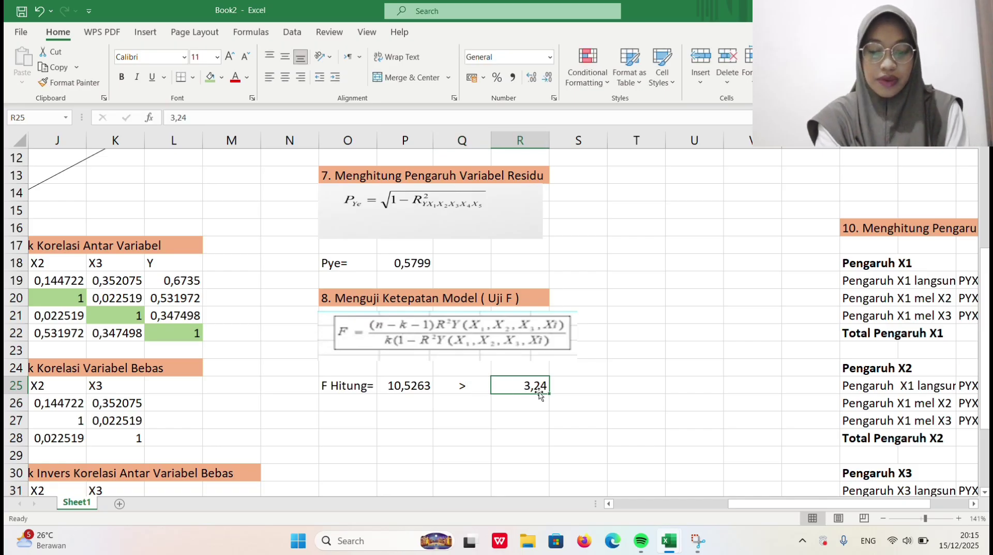
# Record the F test conclusion "Model Fiit" in S25, beside the comparison value.
pyautogui.click(565, 391)
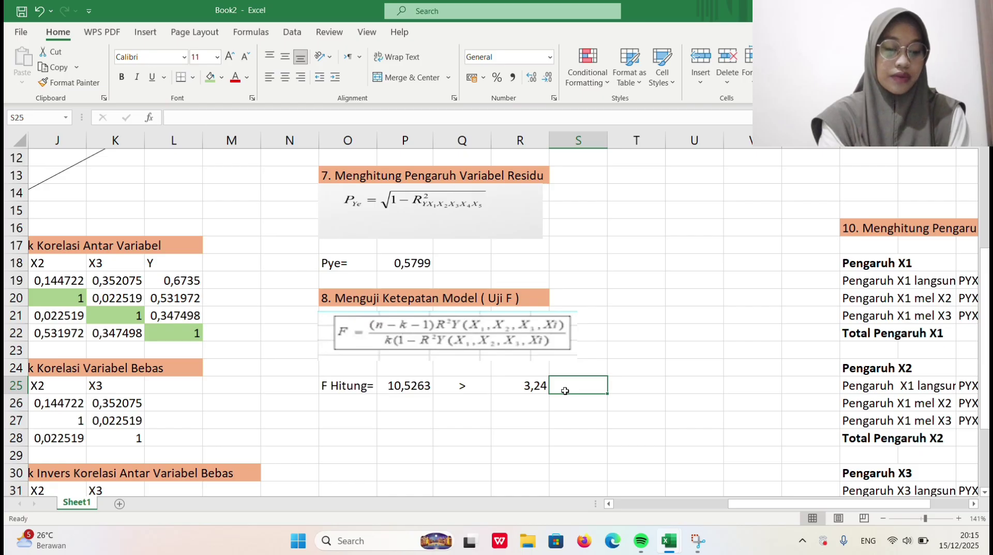
pyautogui.write('Mo')
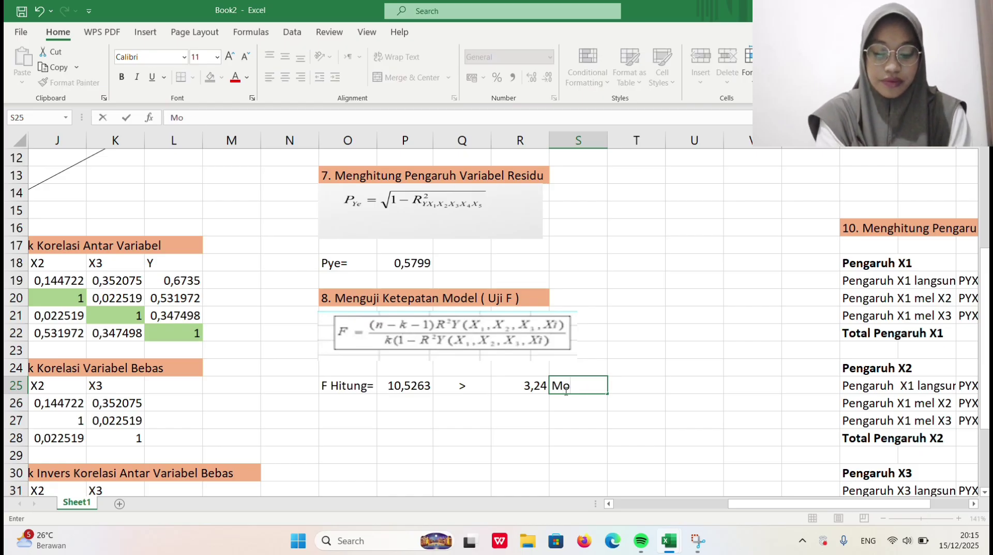
pyautogui.write('del Fiit')
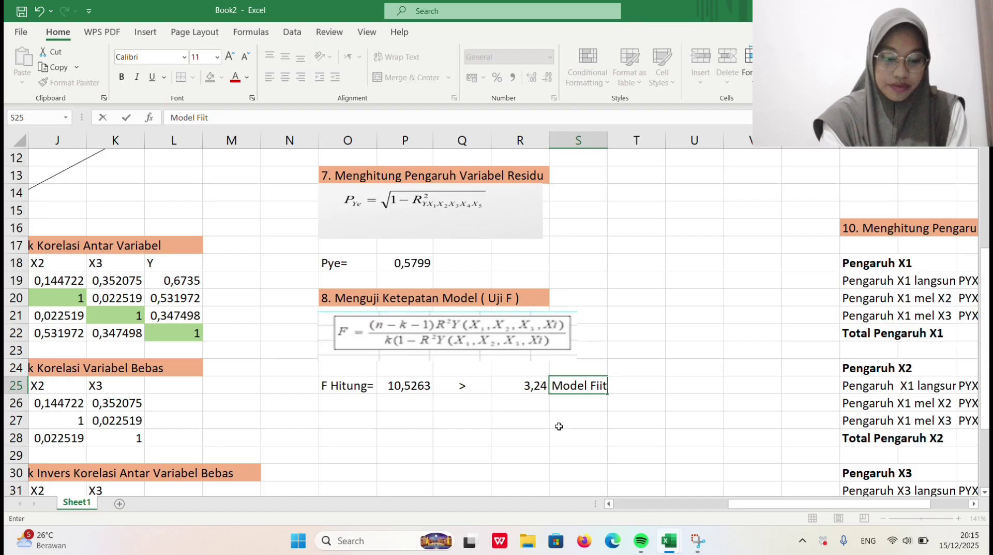
pyautogui.click(460, 401)
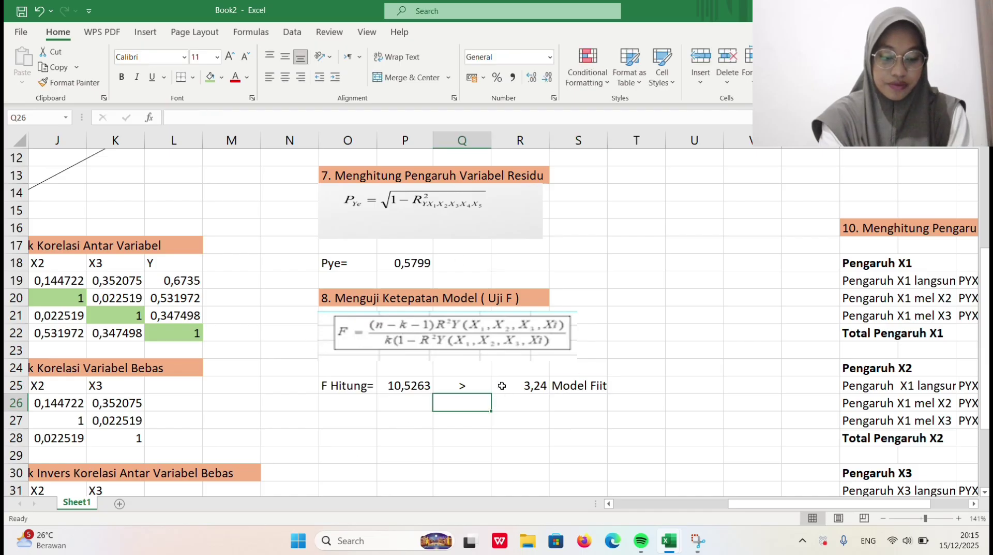
# Start the t(X1) formula in AB3 of the hypothesis test section with the X1 path coefficient in P9 as numerator.
pyautogui.scroll(3, 500, 386)
pyautogui.hscroll(4, 500, 385)
pyautogui.scroll(2, 502, 386)
pyautogui.hscroll(6, 502, 385)
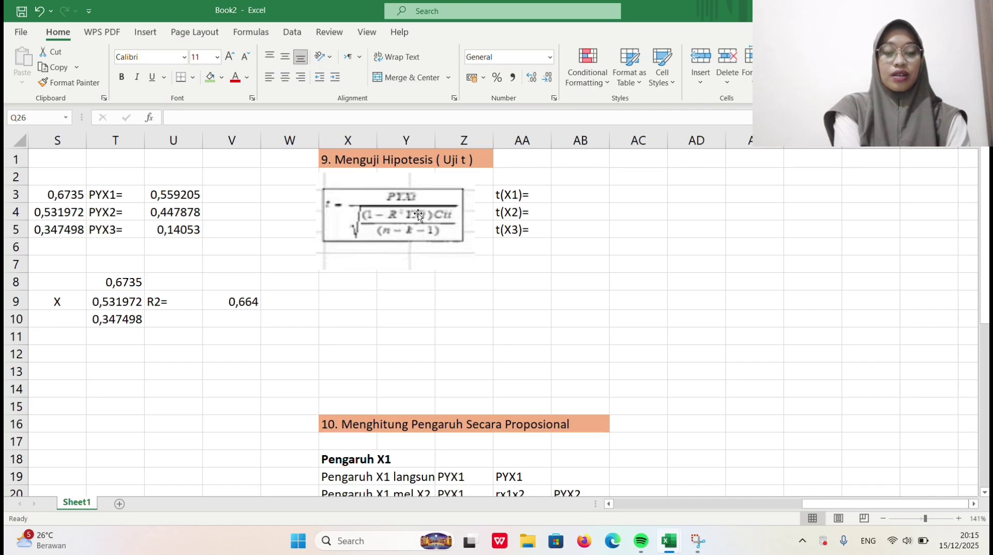
pyautogui.click(385, 230)
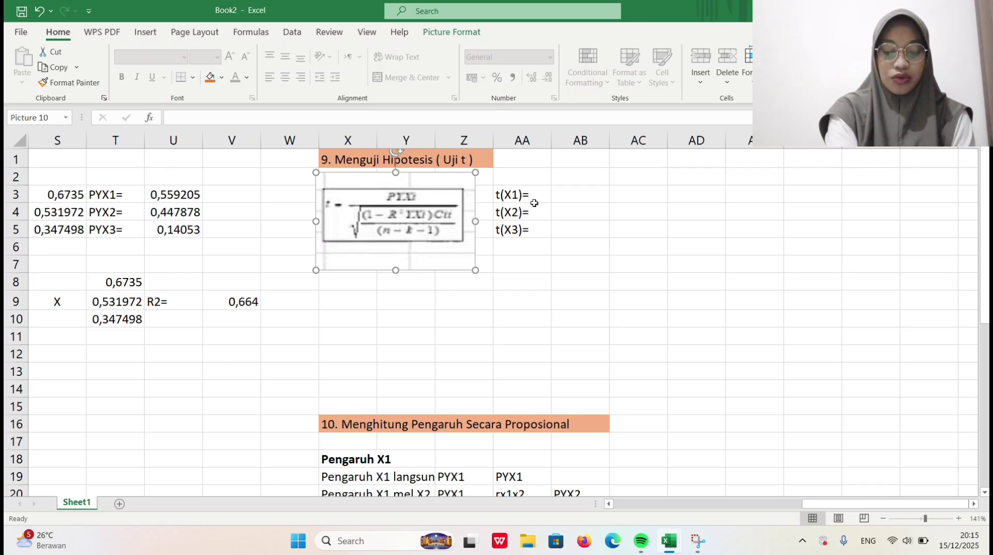
pyautogui.click(558, 201)
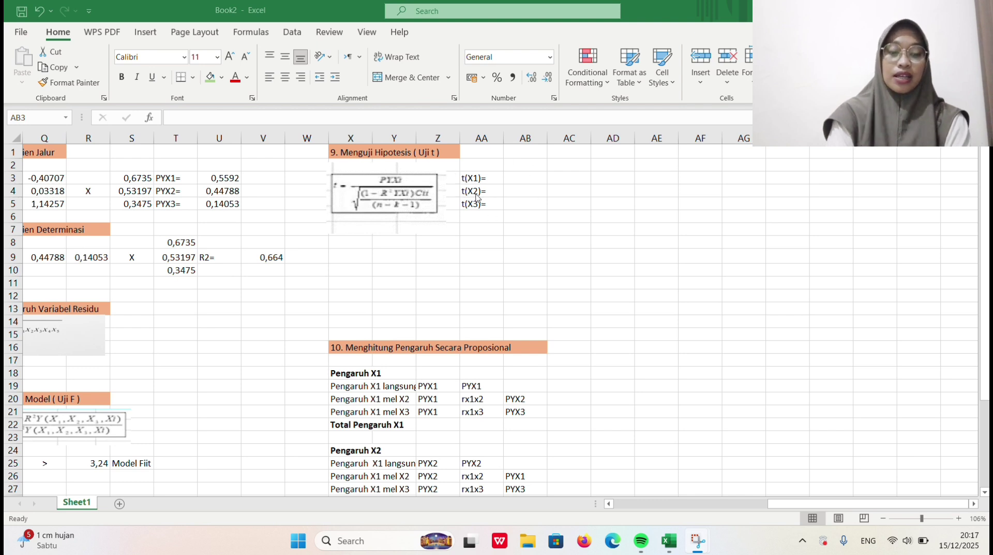
pyautogui.click(528, 181)
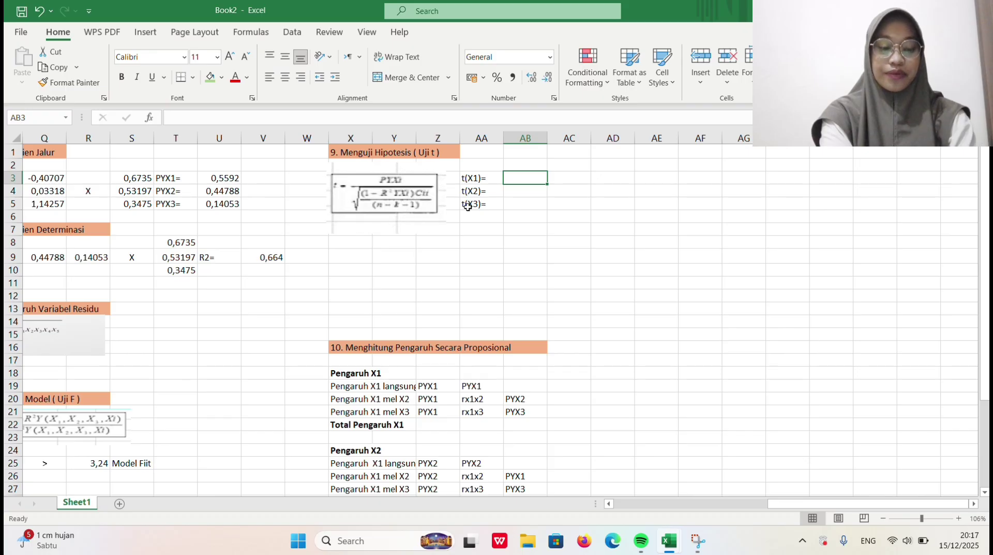
pyautogui.write('=')
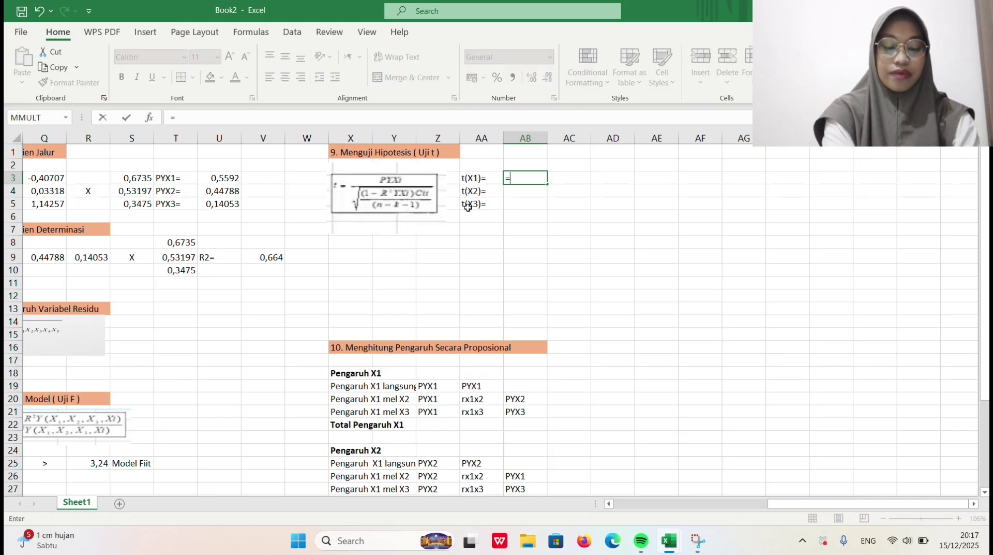
pyautogui.hscroll(-4, 456, 243)
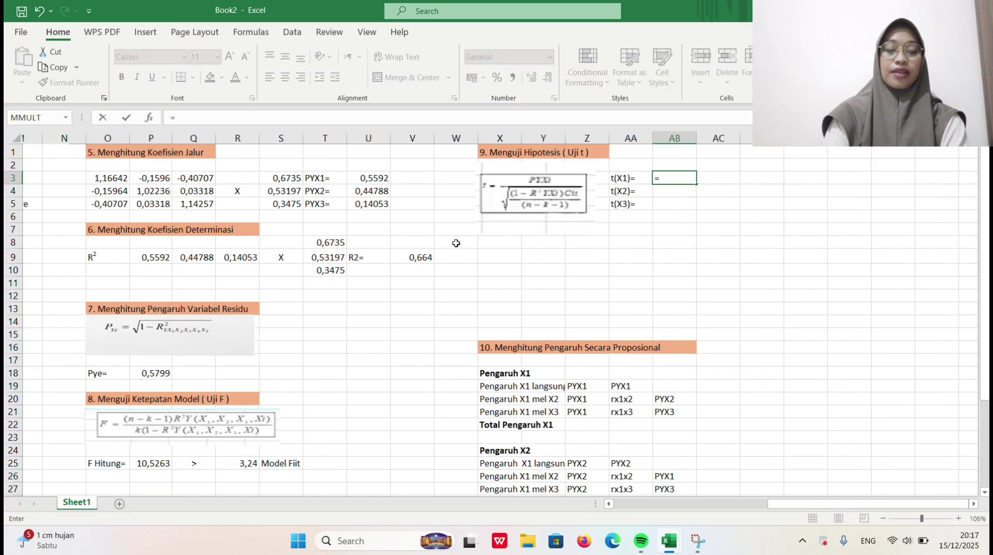
pyautogui.click(186, 257)
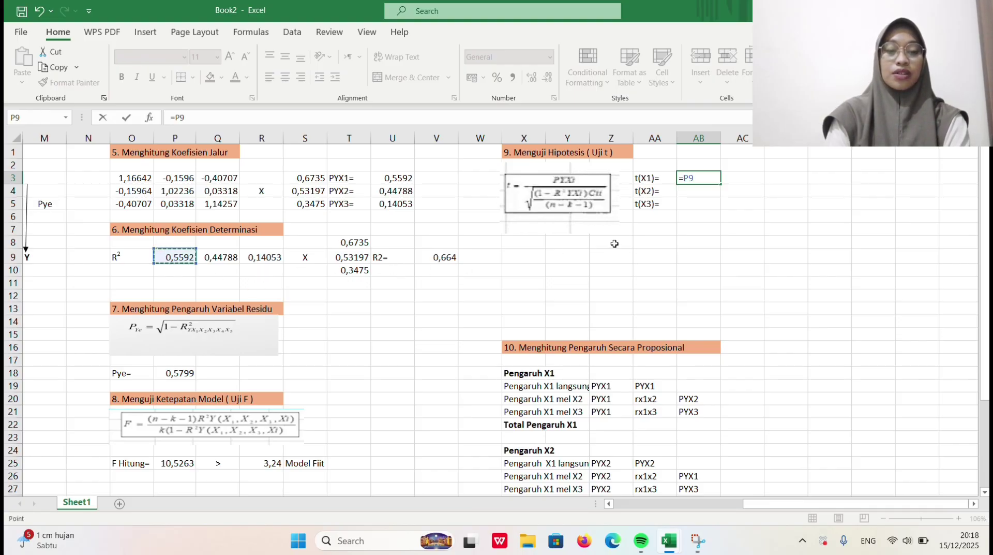
pyautogui.hscroll(1, 717, 199)
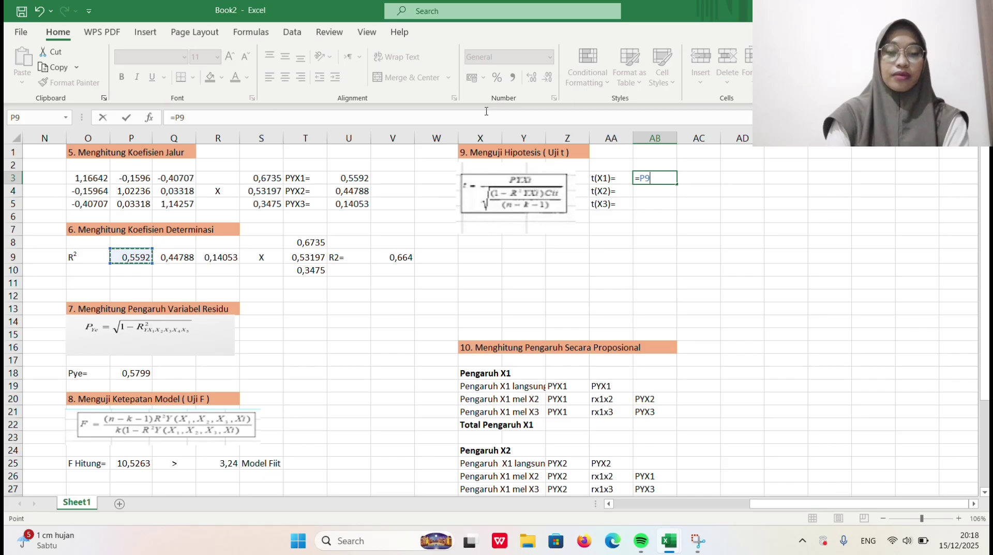
# Extend the t(X1) formula with a division by the square root of (1-V9), followed by a multiplication sign: =P9/SQRT((1-V9)*.
pyautogui.write('/')
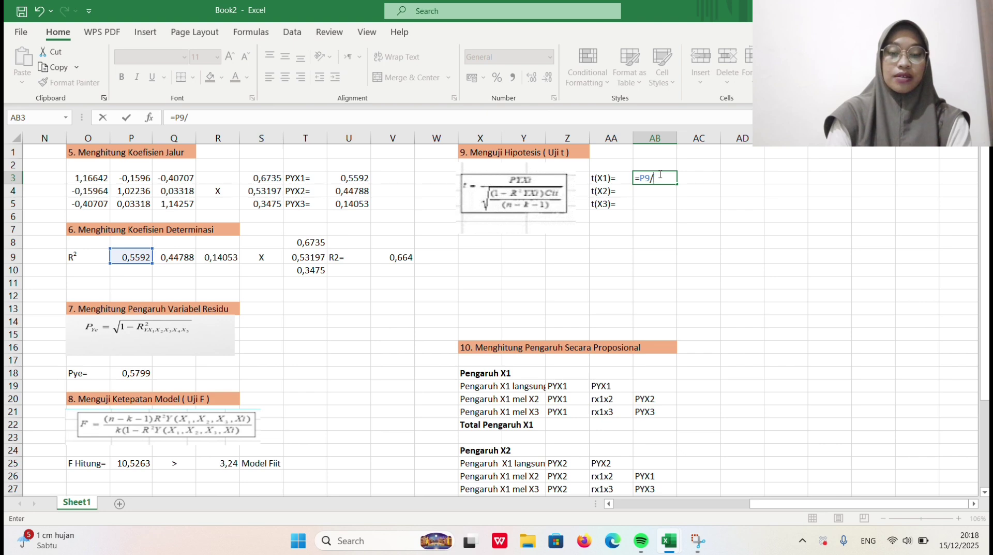
pyautogui.write('sq')
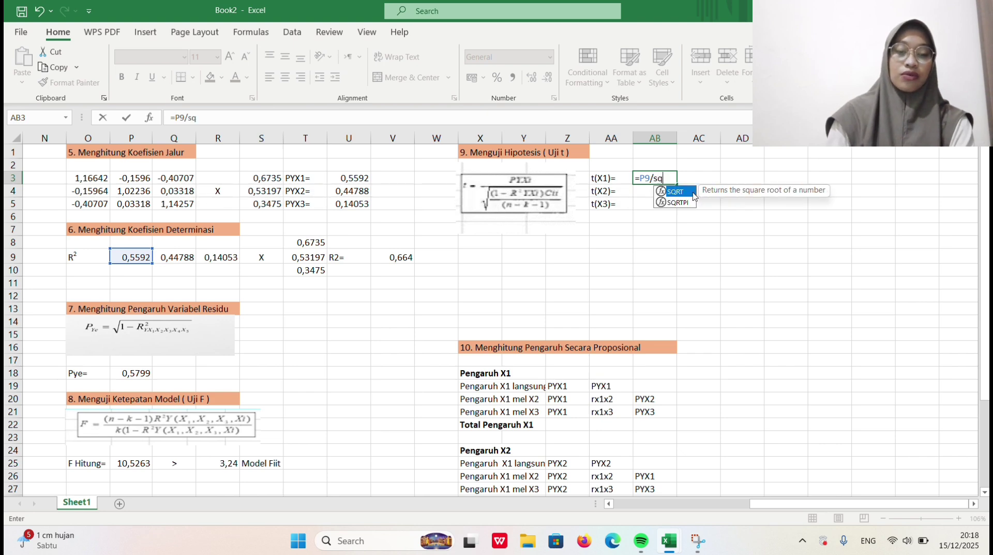
pyautogui.doubleClick(675, 192)
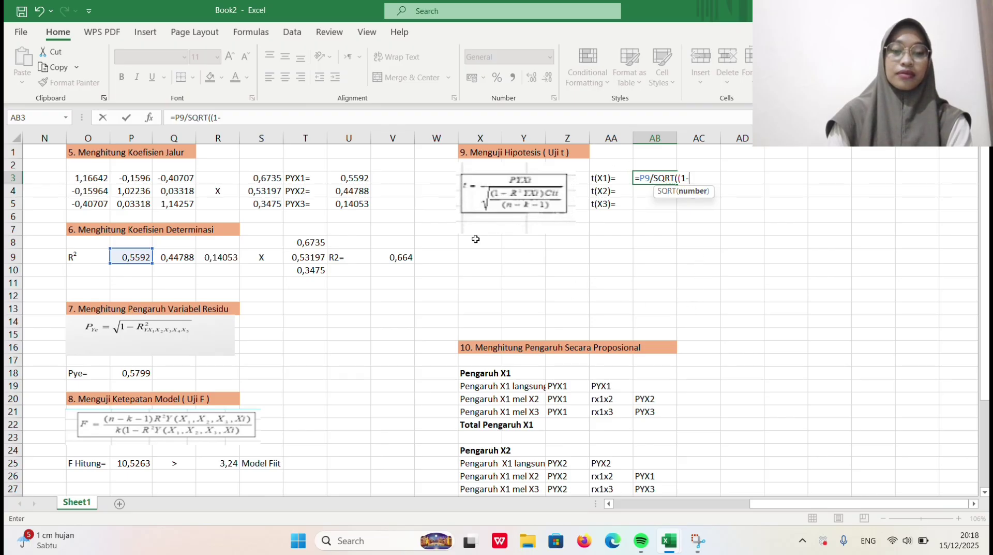
pyautogui.click(397, 257)
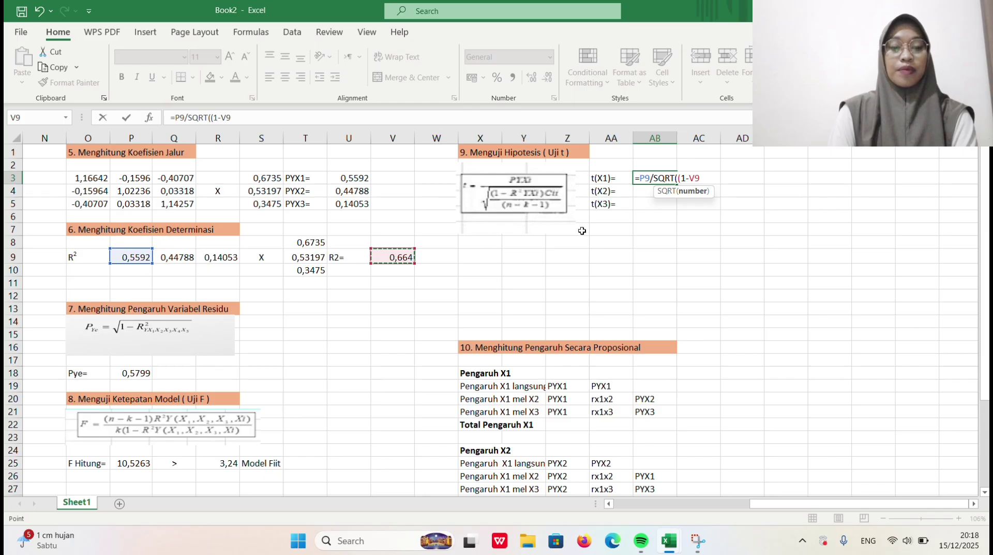
pyautogui.write(')*')
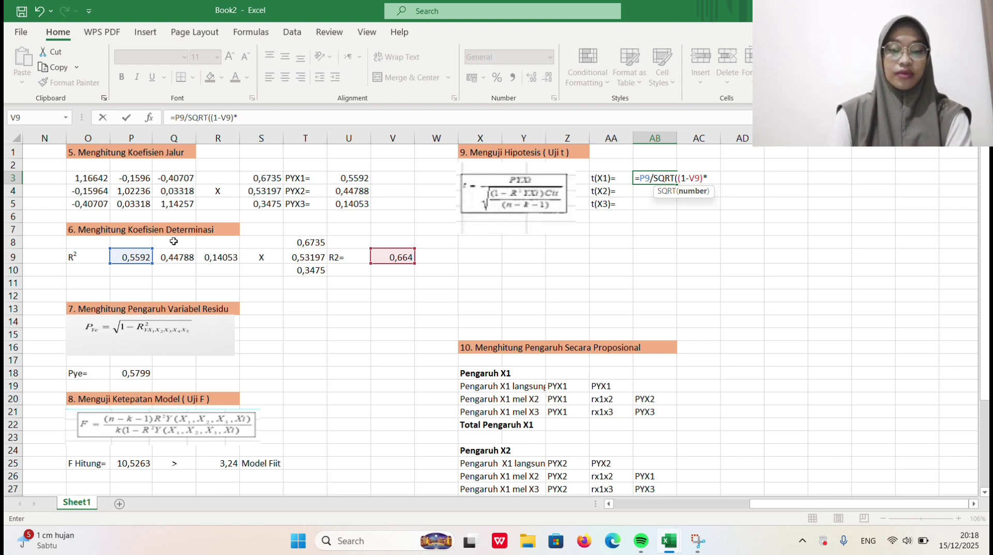
# Add O3, the first diagonal element of the matrix in section 5, as the multiplier in the t(X1) formula.
pyautogui.hscroll(-1, 121, 240)
pyautogui.hscroll(1, 120, 240)
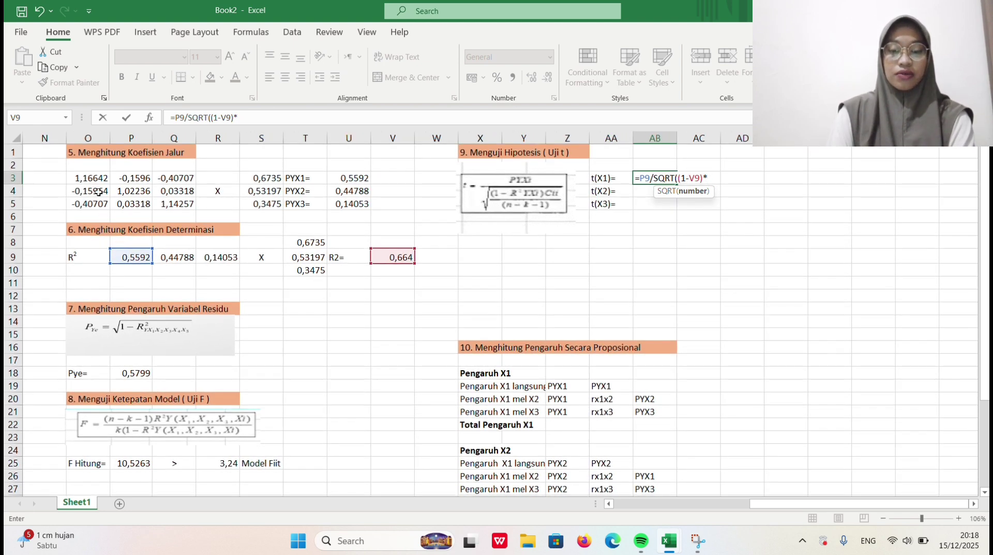
pyautogui.scroll(-4, 125, 187)
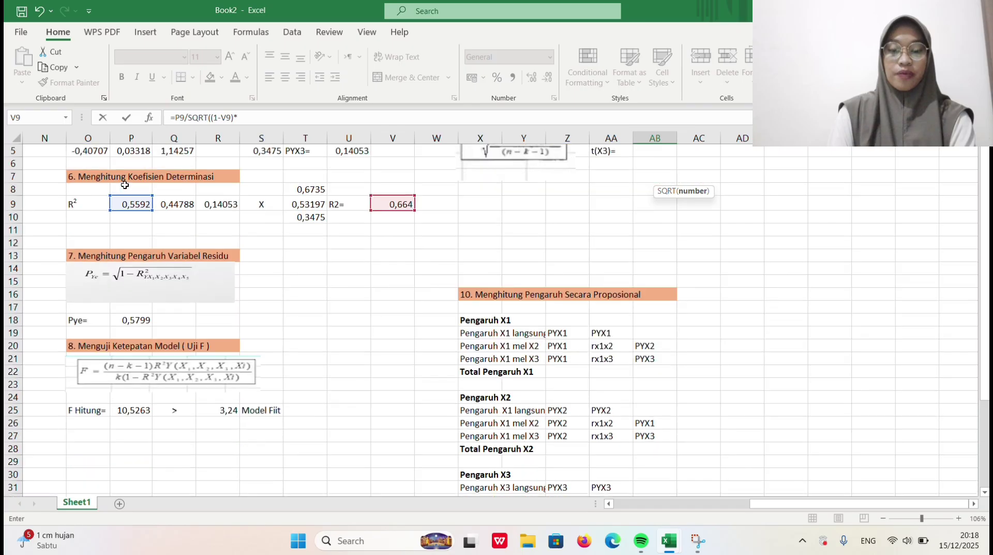
pyautogui.scroll(4, 125, 188)
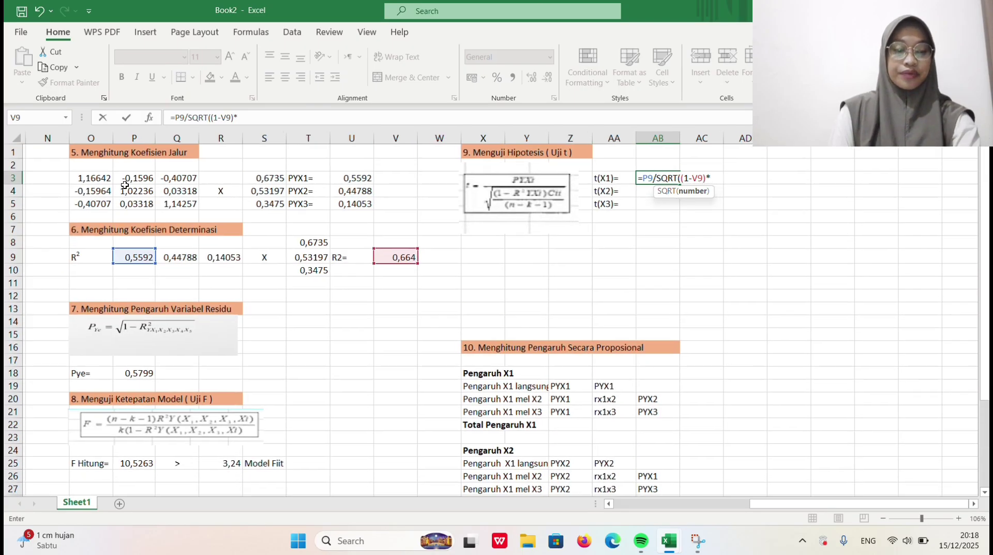
pyautogui.hscroll(-3, 125, 186)
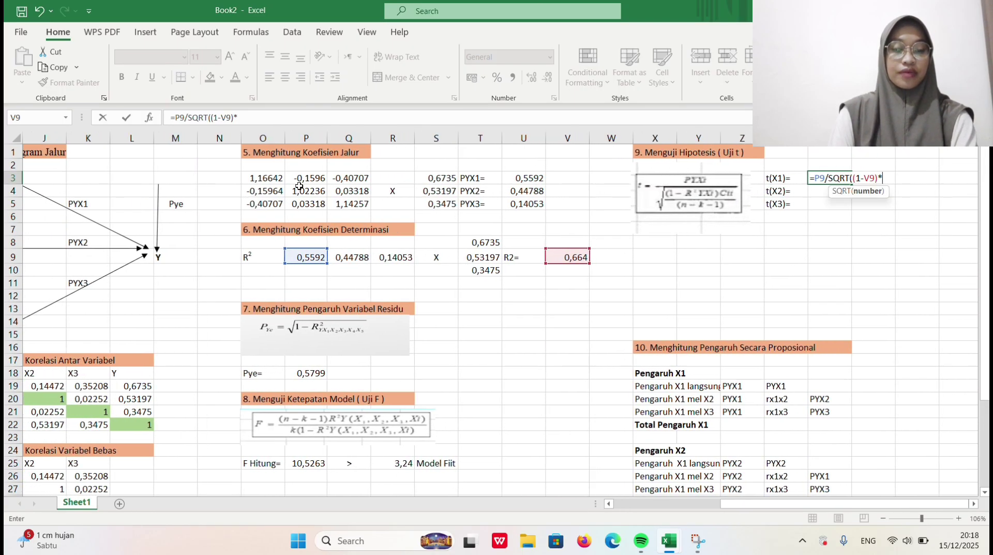
pyautogui.hscroll(-2, 299, 185)
pyautogui.scroll(-3, 299, 185)
pyautogui.scroll(3, 299, 186)
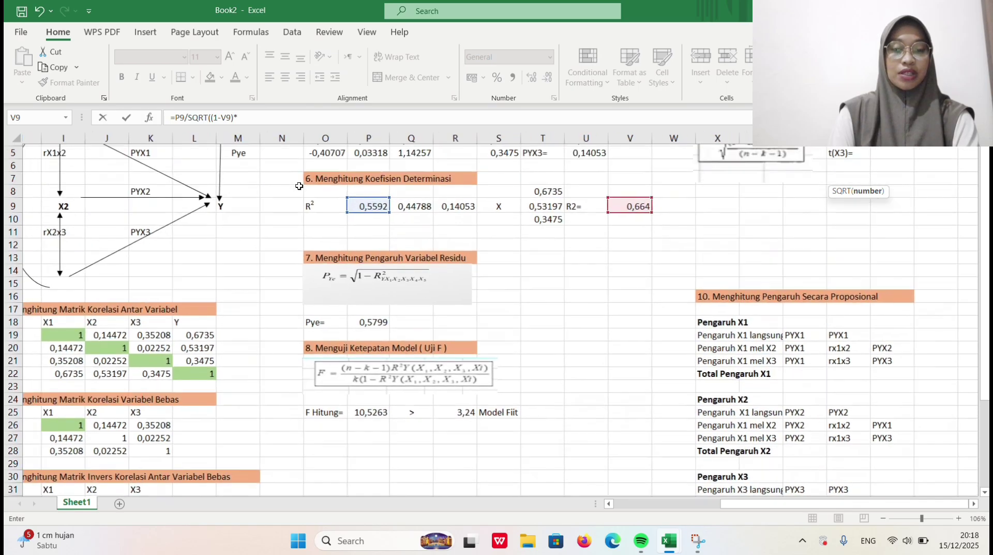
pyautogui.hscroll(1, 299, 185)
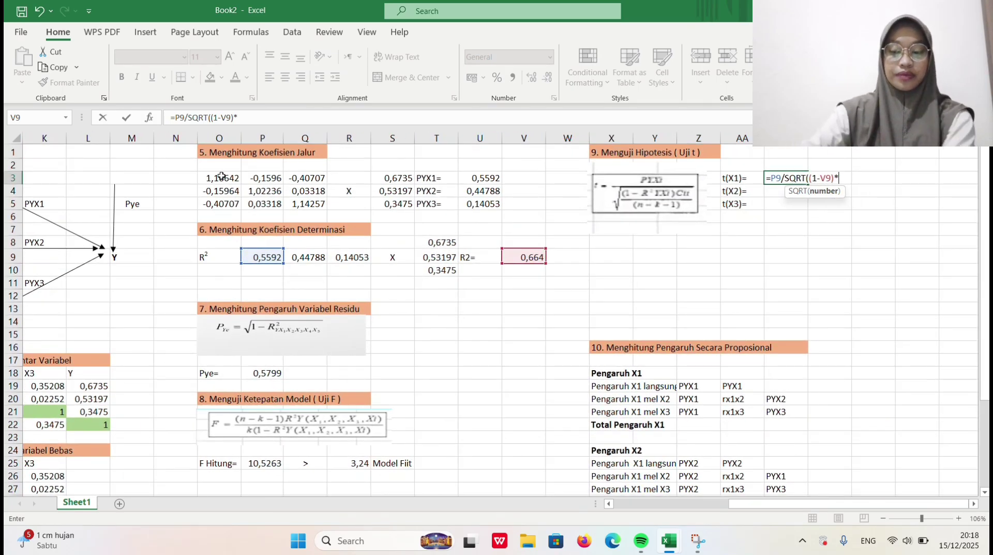
pyautogui.click(221, 176)
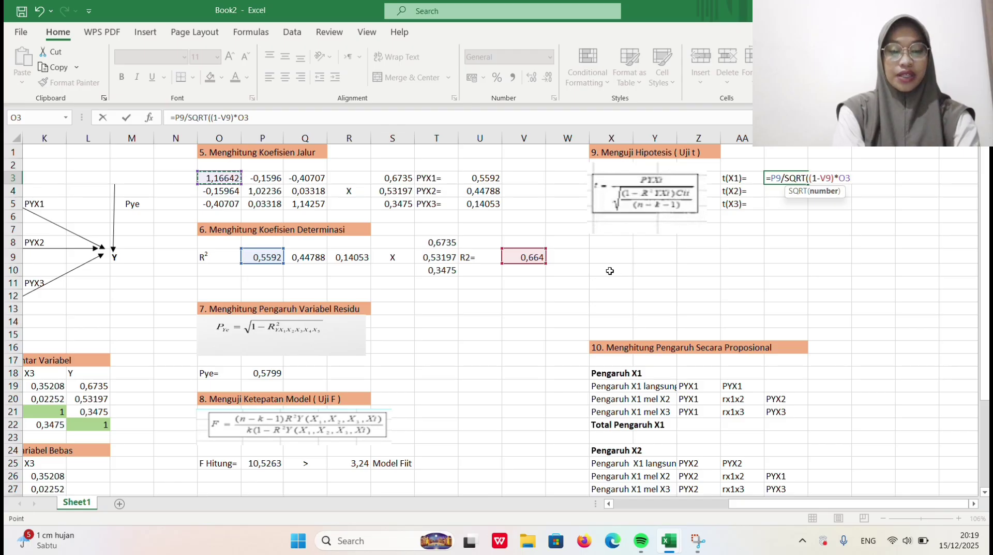
pyautogui.click(218, 192)
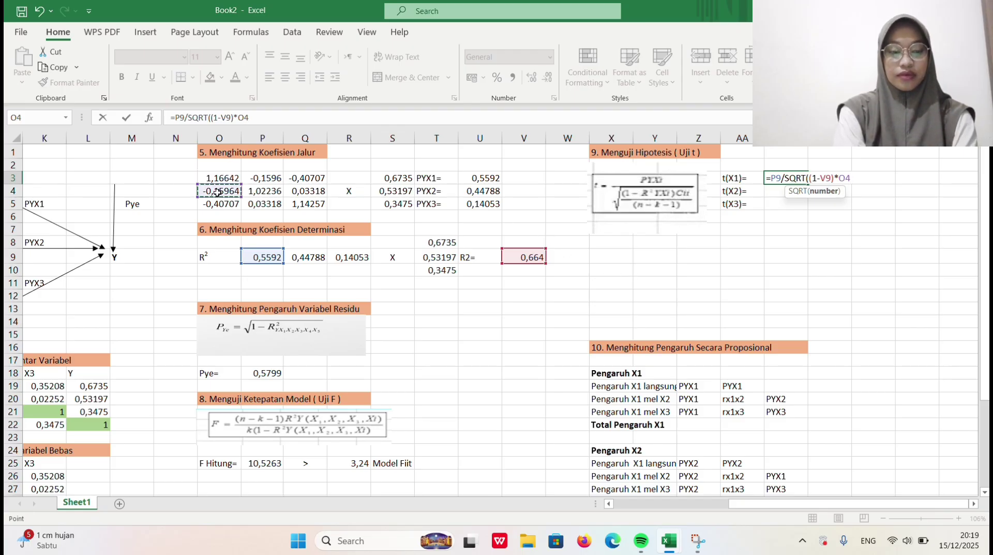
pyautogui.click(218, 176)
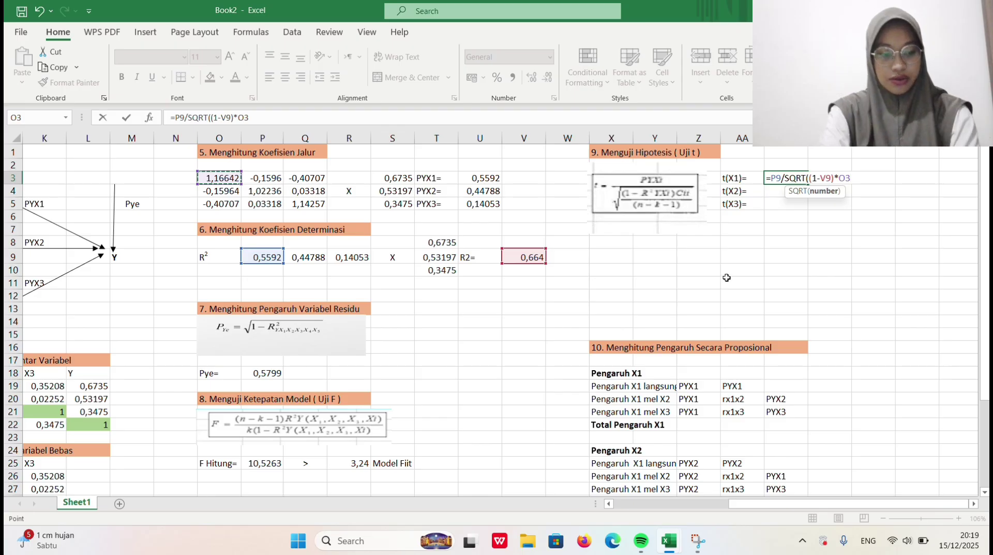
# Complete the t(X1) formula with the divisor (20-3-1) and enter it as =P9/SQRT((1-V9)*O3/(20-3-1)).
pyautogui.write('/(20-3-')
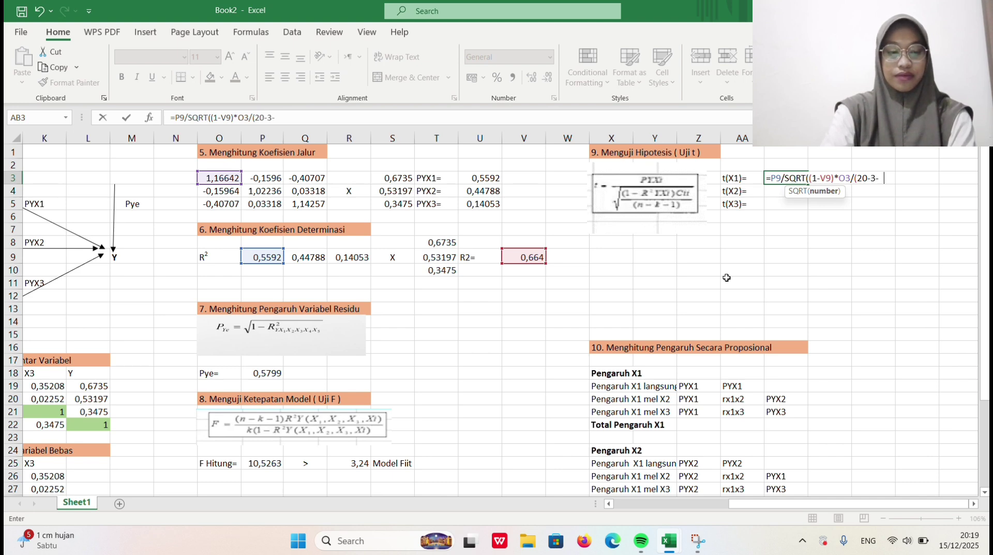
pyautogui.write(')')
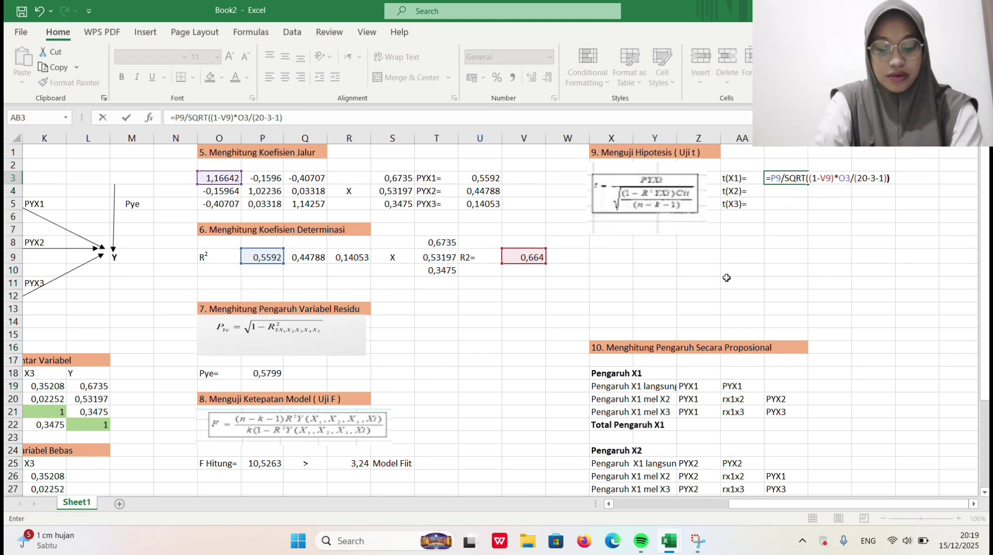
pyautogui.click(430, 18)
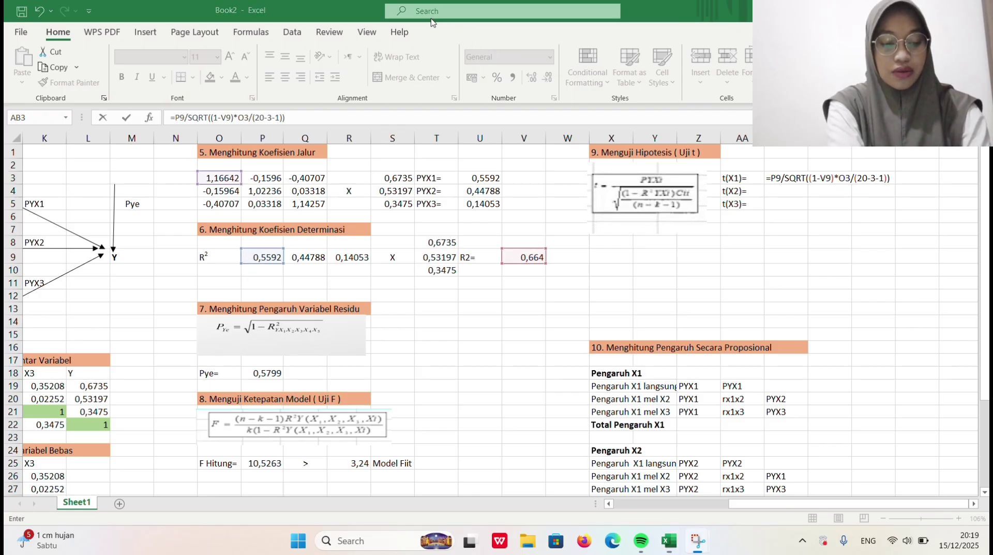
pyautogui.click(891, 177)
pyautogui.press('Return')
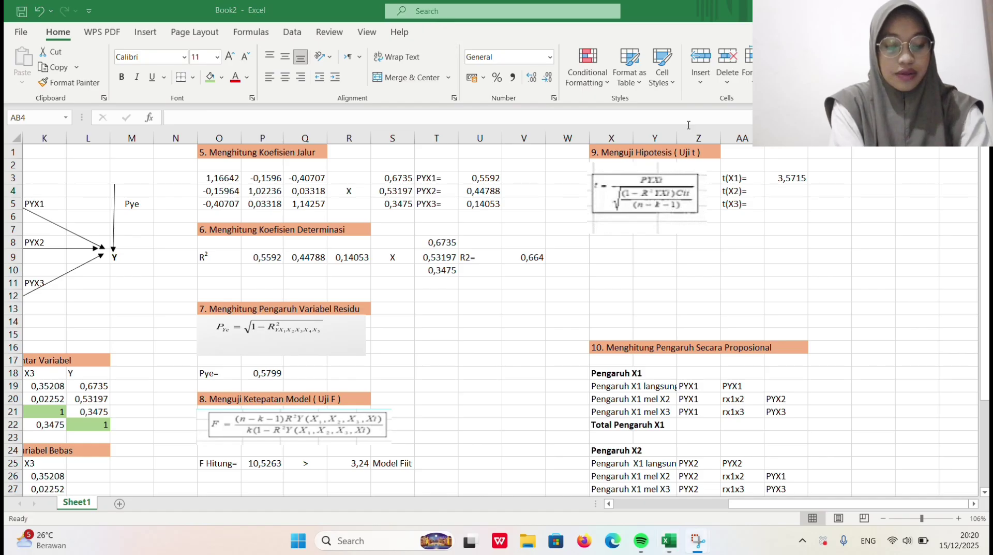
# Start the t(X2) formula in AB4 with the X2 path coefficient in Q9 divided by the square root of (1-V9): =Q9/SQRT((1-V9)*.
pyautogui.click(800, 193)
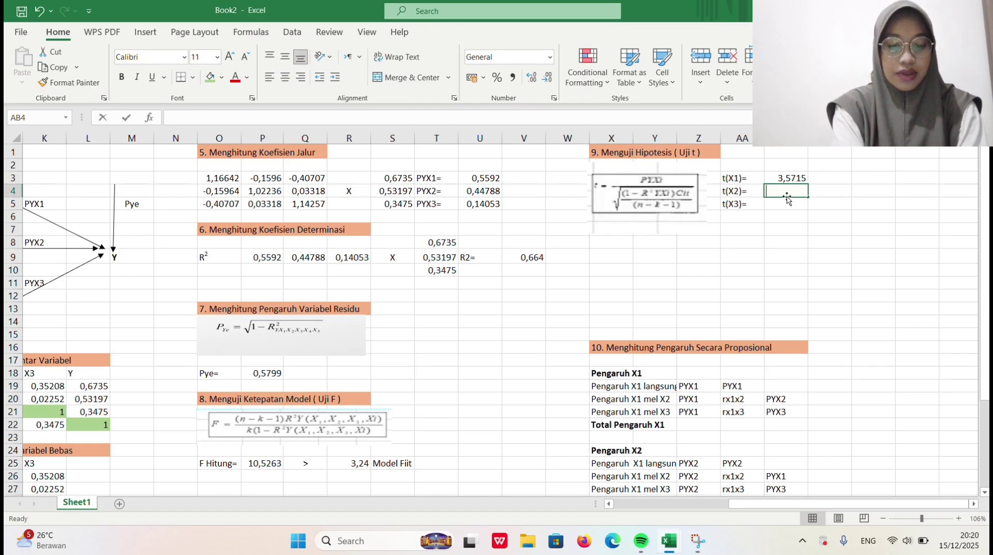
pyautogui.write('=')
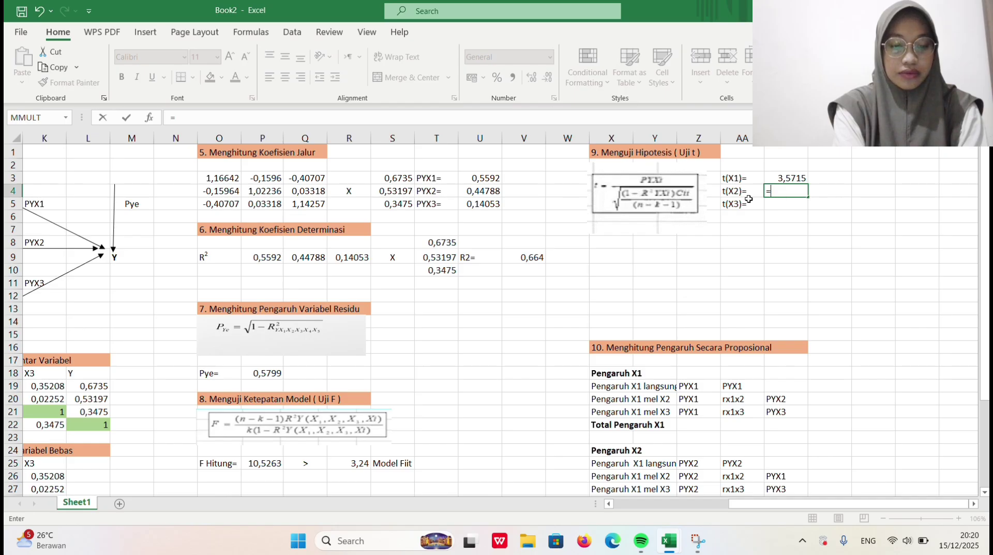
pyautogui.click(308, 257)
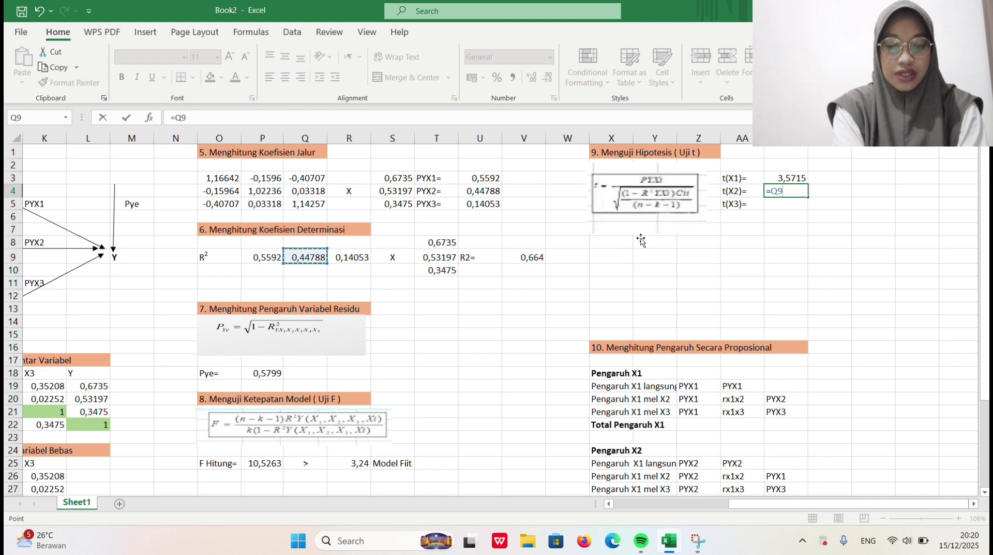
pyautogui.write('/')
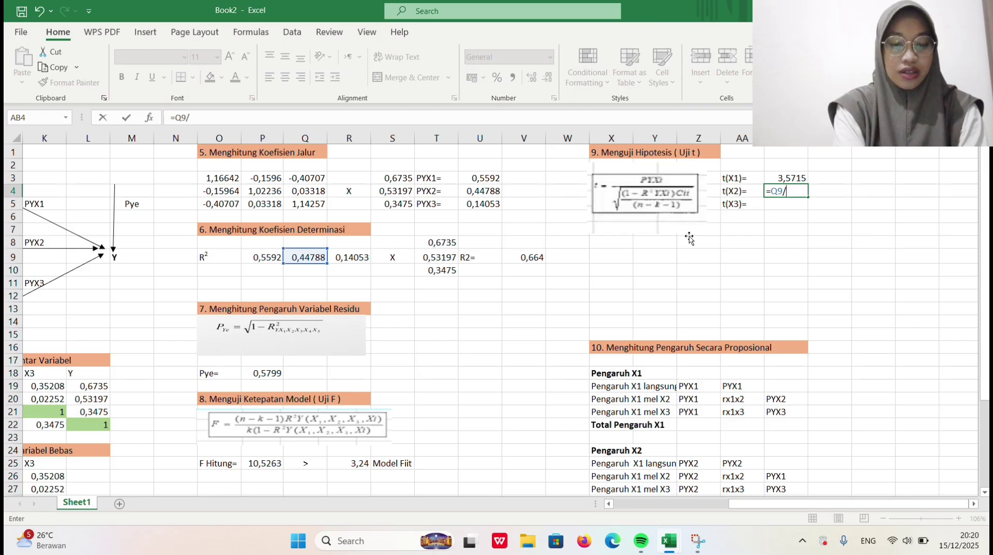
pyautogui.write('sq')
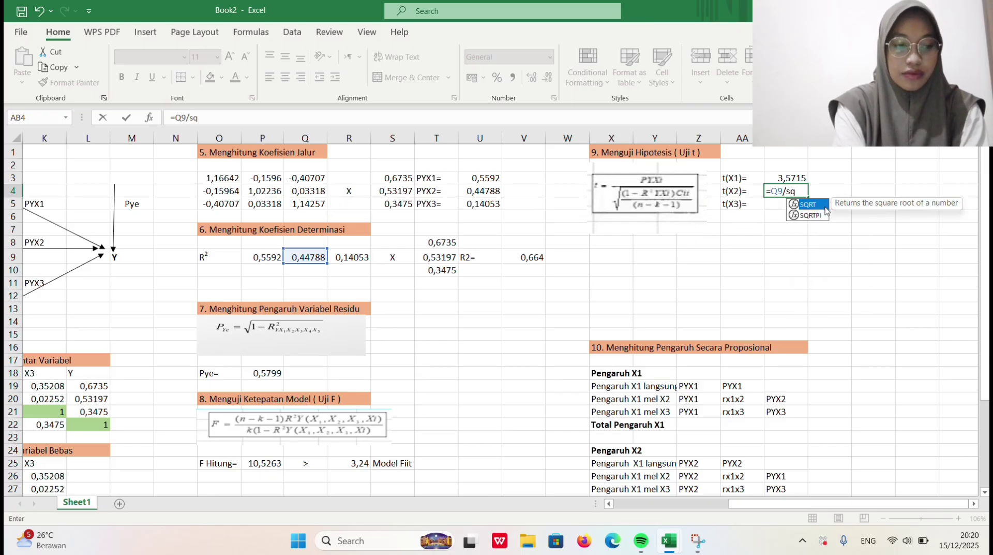
pyautogui.doubleClick(826, 205)
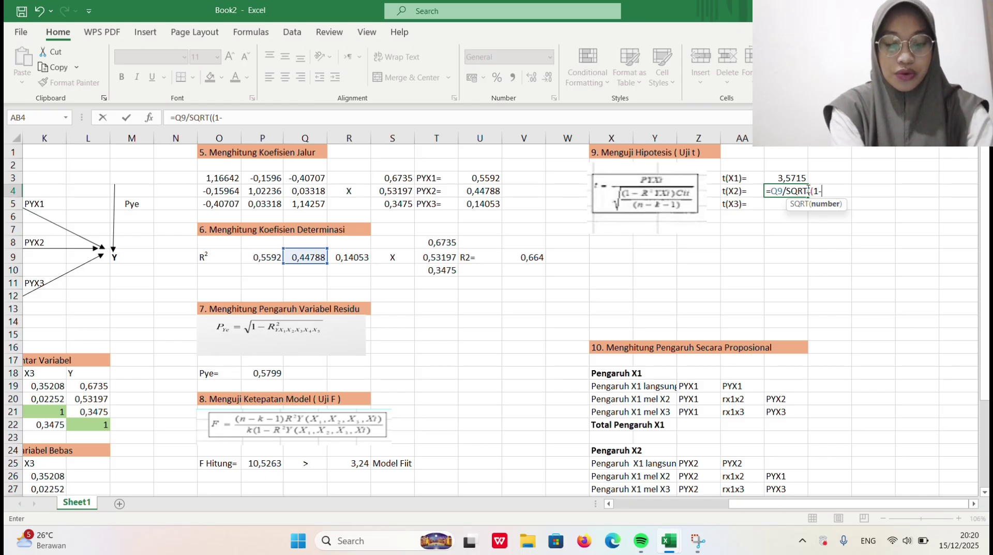
pyautogui.click(538, 256)
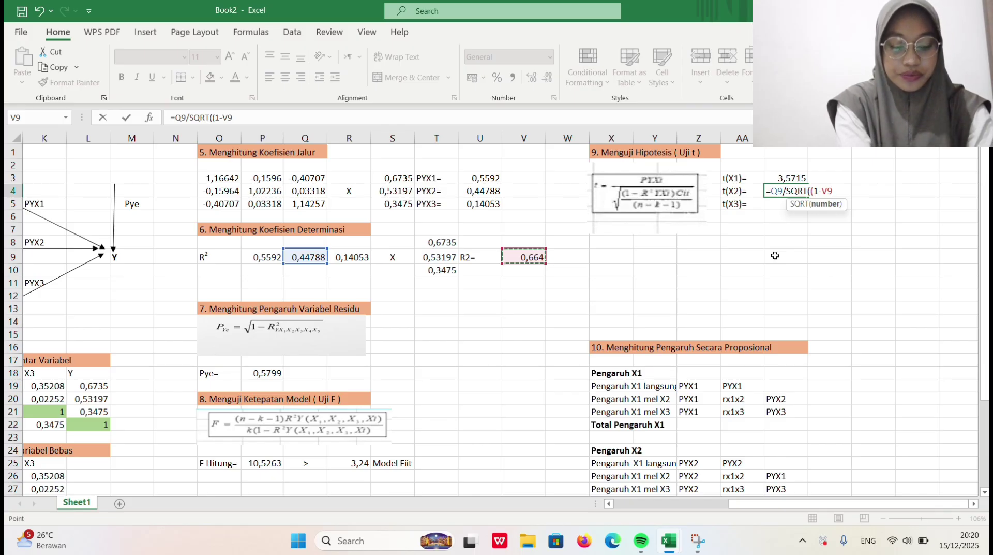
pyautogui.write(')*')
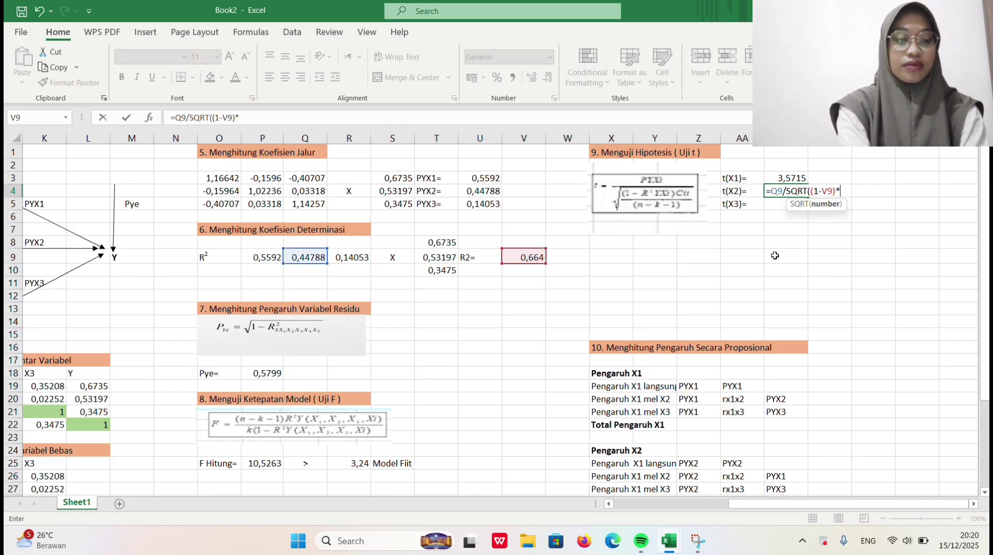
# Complete the t(X2) formula with diagonal element P4 and the divisor (20-3-1), and enter it as =Q9/SQRT((1-V9)*P4/(20-3-1)).
pyautogui.click(258, 190)
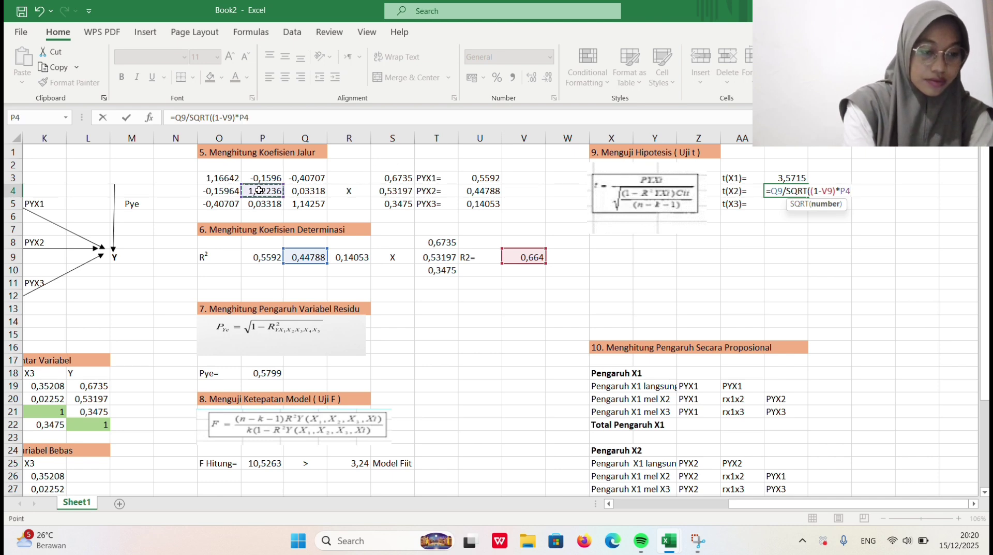
pyautogui.write('/(20-3-1')
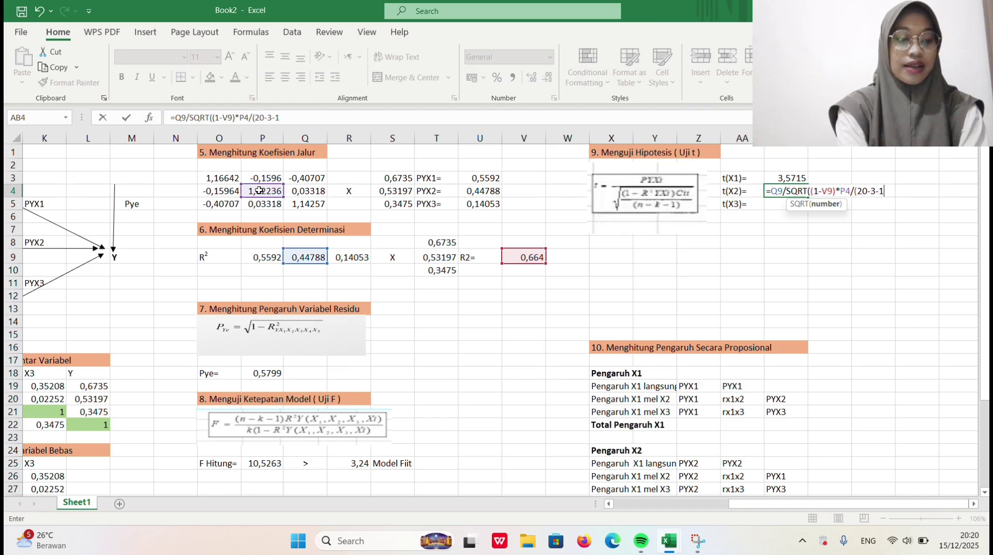
pyautogui.write('))')
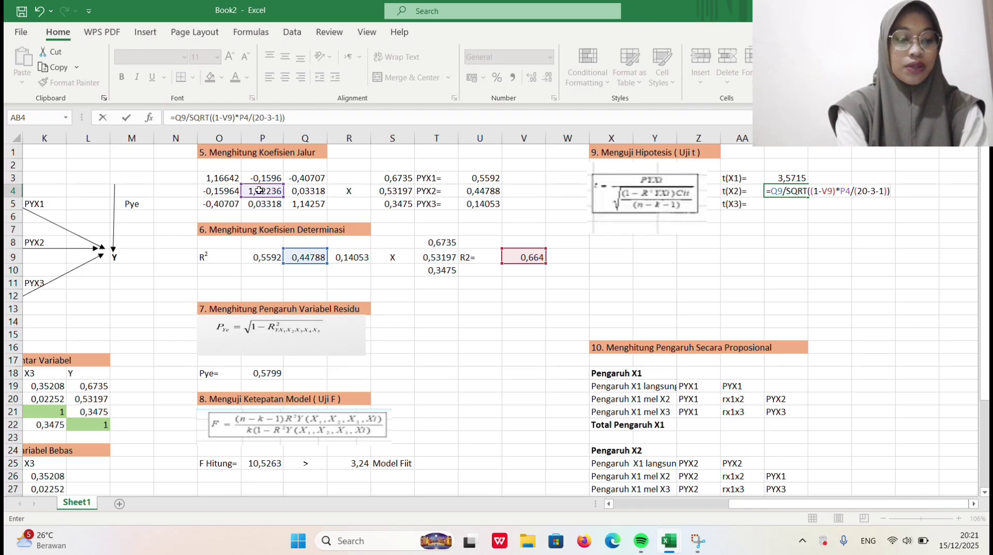
pyautogui.press('Return')
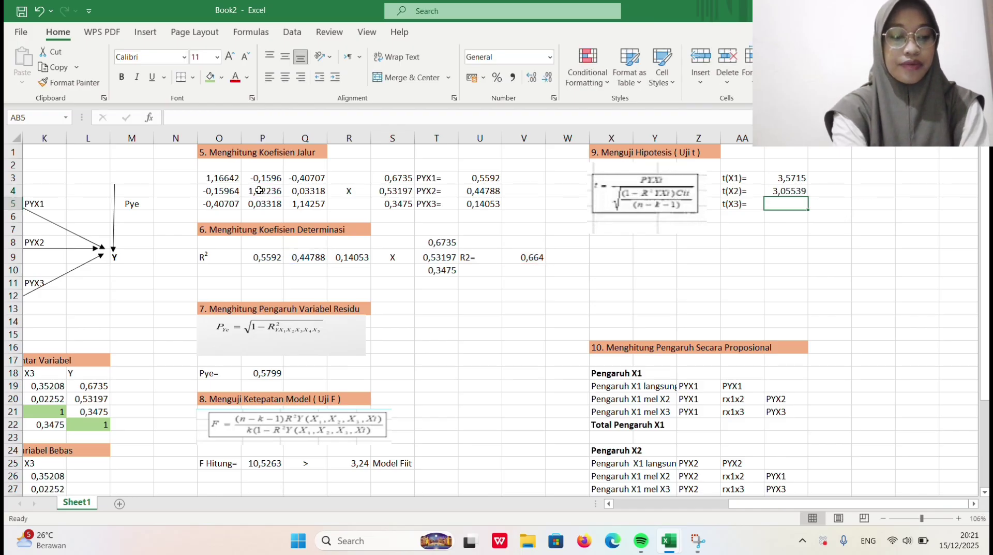
pyautogui.click(797, 192)
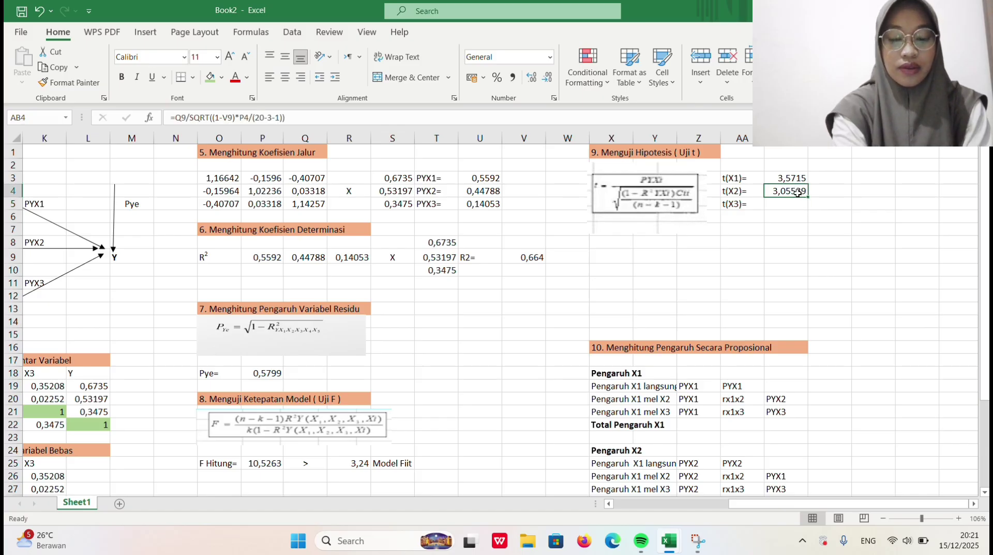
# Start the t(X3) formula in AB5 with the X3 path coefficient in R9 divided by the square root of (1-V9): =R9/SQRT((1-V9)*.
pyautogui.click(792, 204)
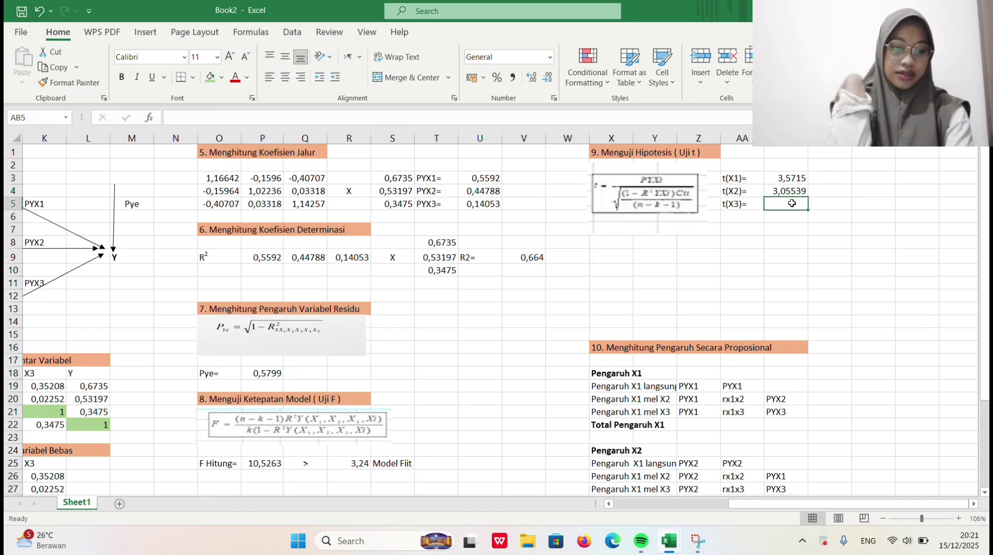
pyautogui.doubleClick(806, 205)
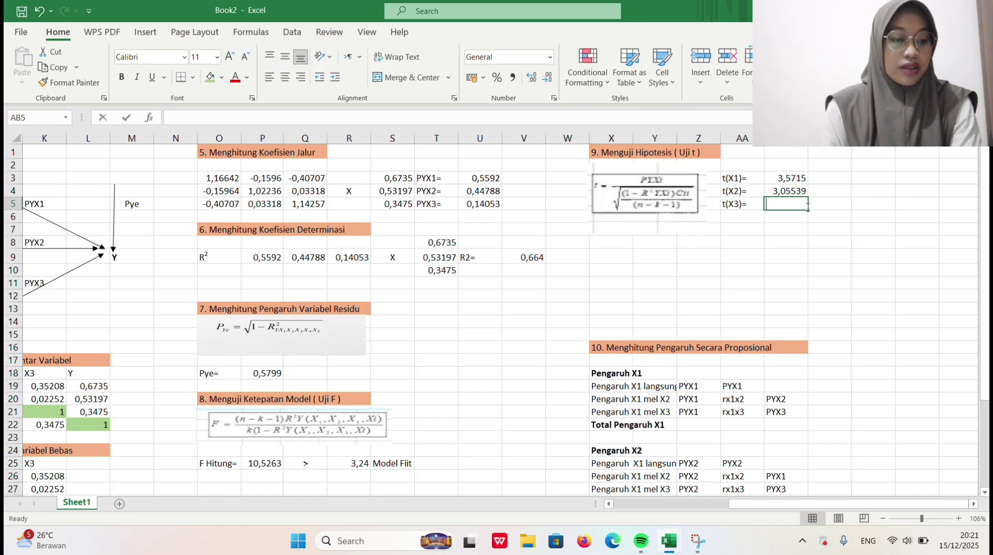
pyautogui.write('=')
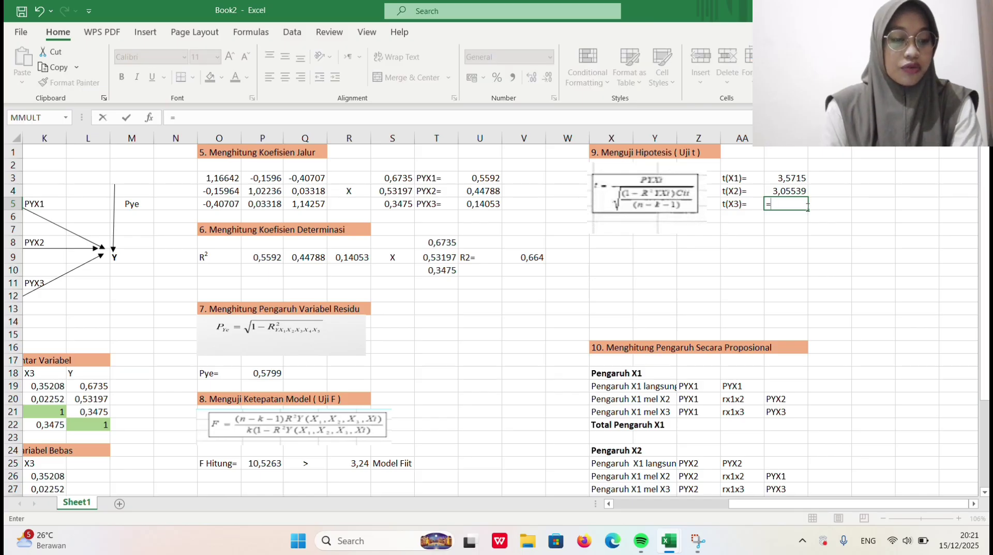
pyautogui.click(356, 256)
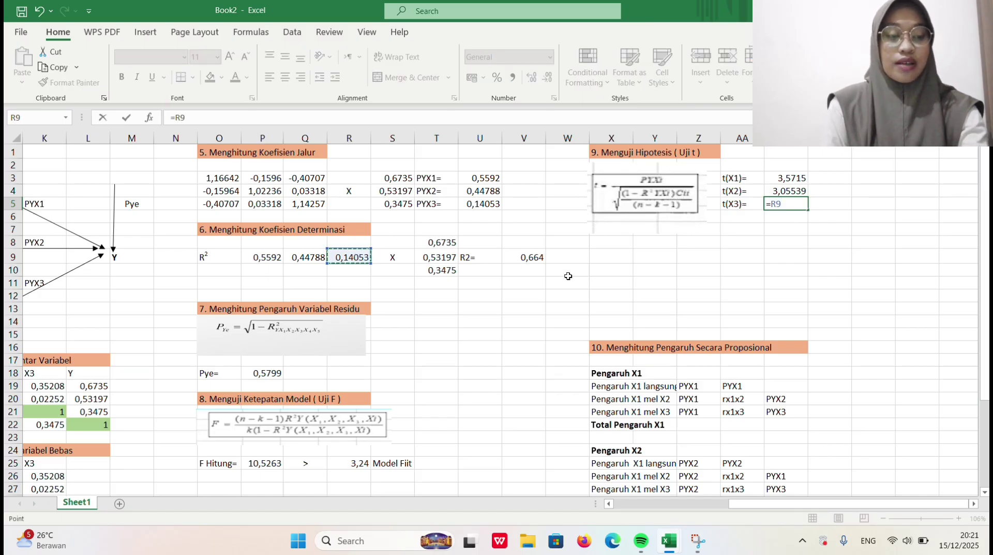
pyautogui.write('/')
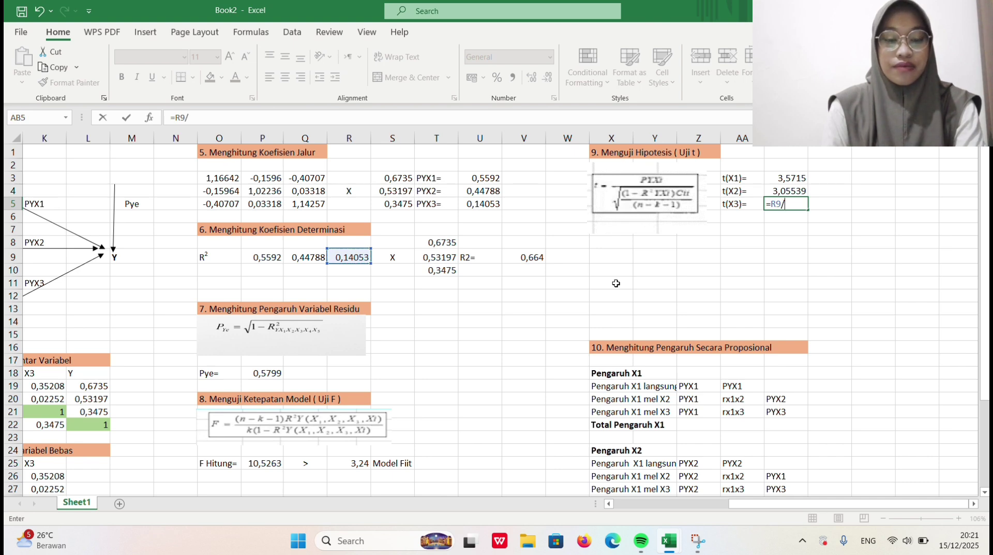
pyautogui.write('sq')
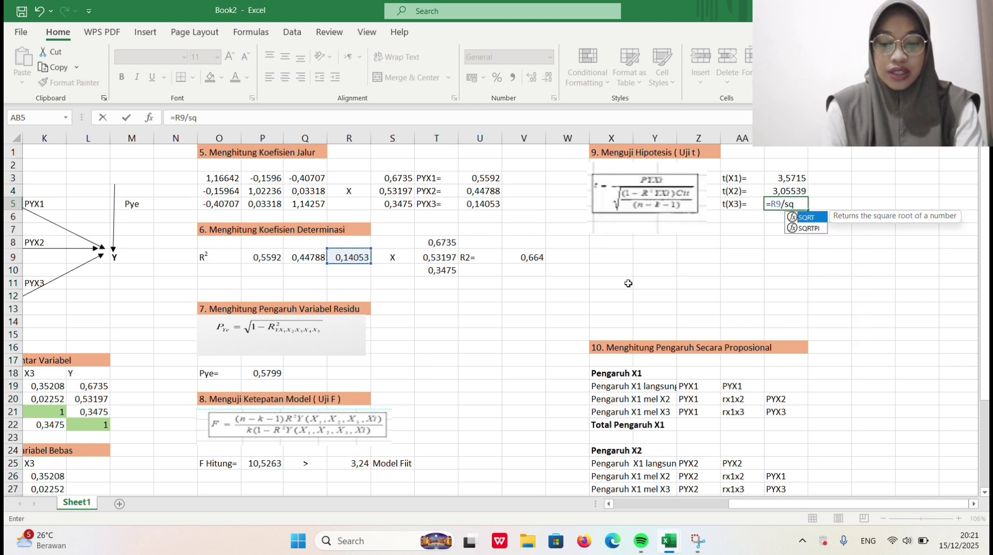
pyautogui.doubleClick(818, 218)
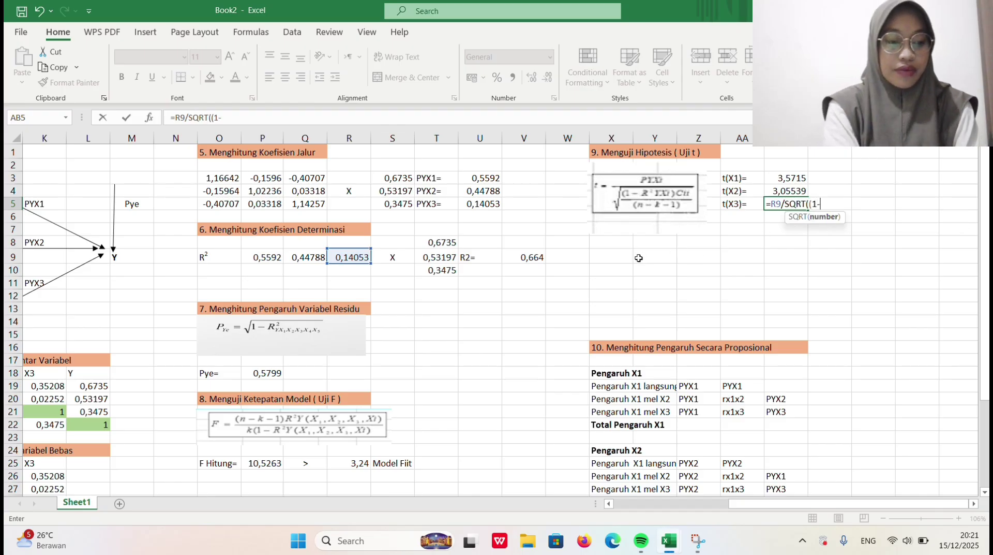
pyautogui.write('(1-')
pyautogui.click(537, 257)
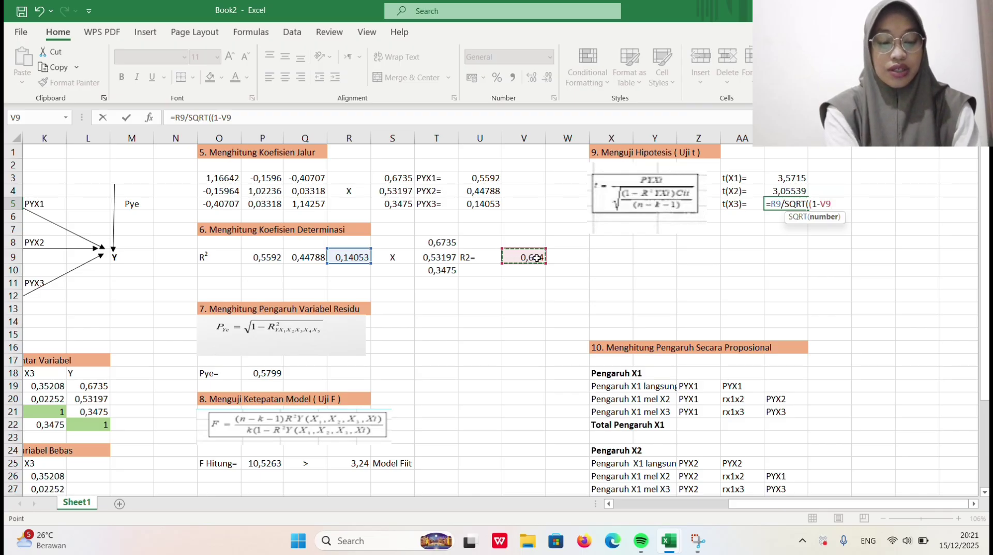
pyautogui.write(')*')
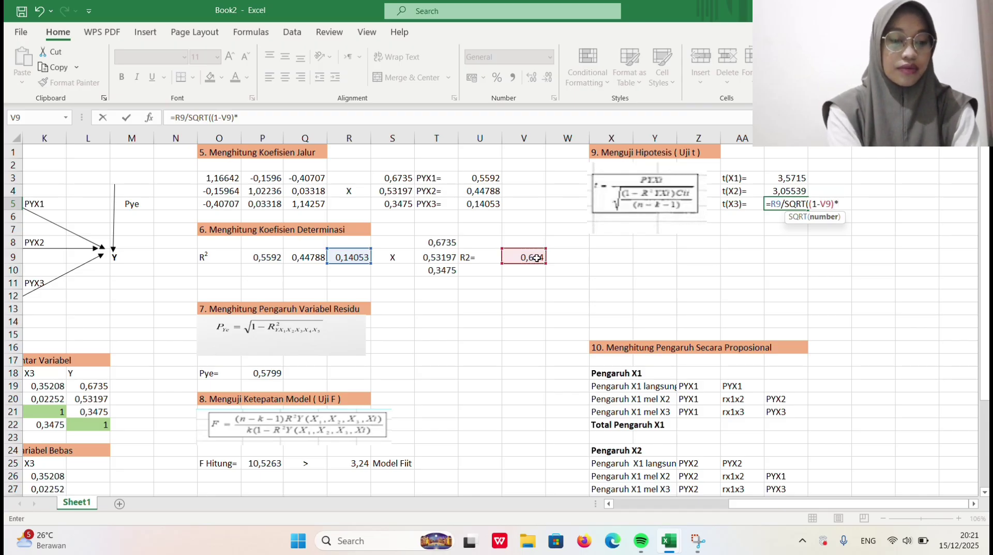
# Complete the t(X3) formula with diagonal element Q5 and the divisor (20-3-1), and enter it as =R9/SQRT((1-V9)*Q5/(20-3-1)).
pyautogui.click(307, 205)
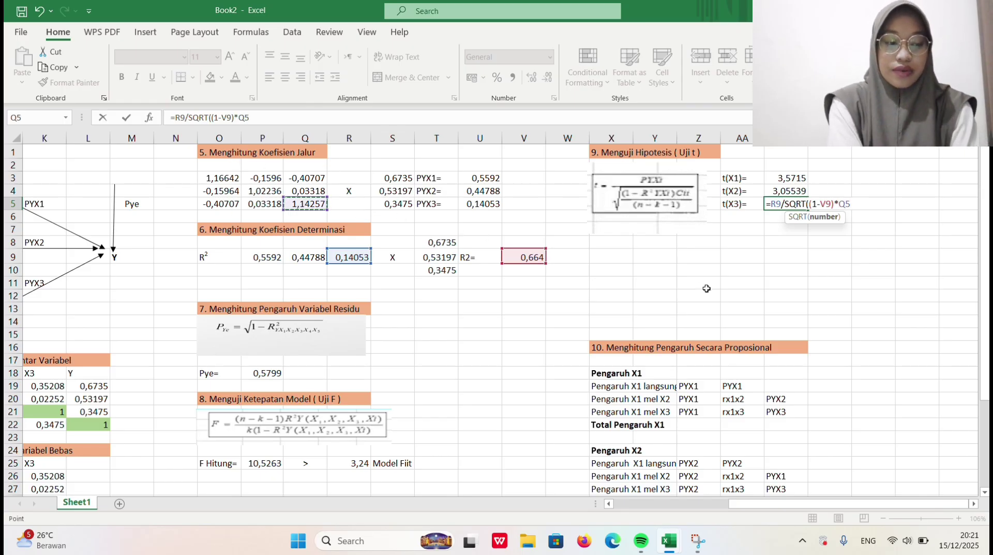
pyautogui.write('/')
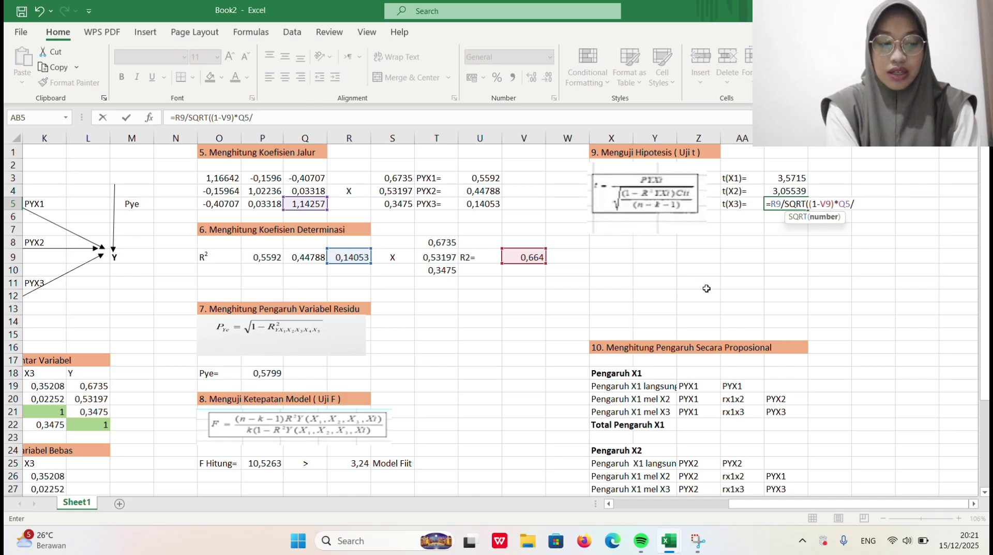
pyautogui.write('(')
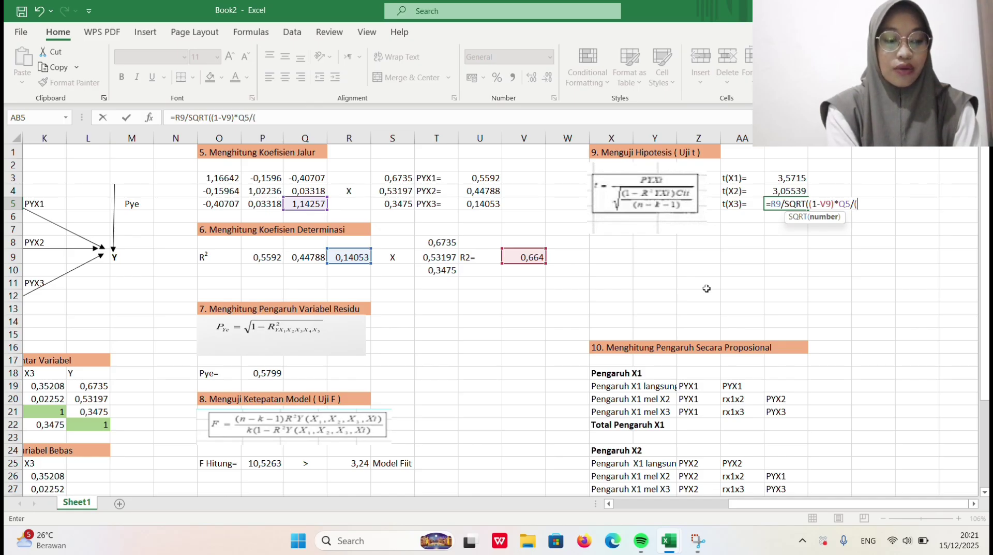
pyautogui.write('20-3-1')
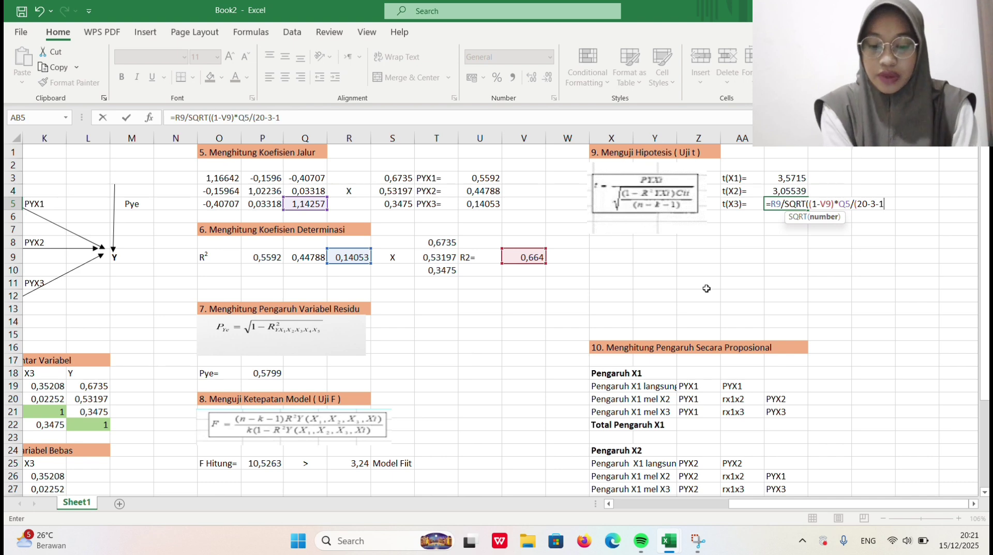
pyautogui.write('))')
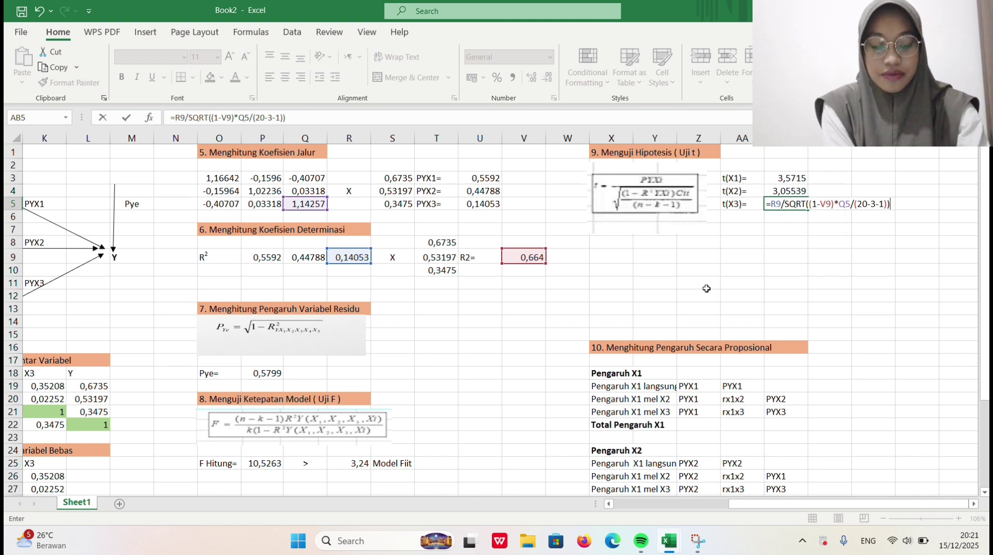
pyautogui.press('Return')
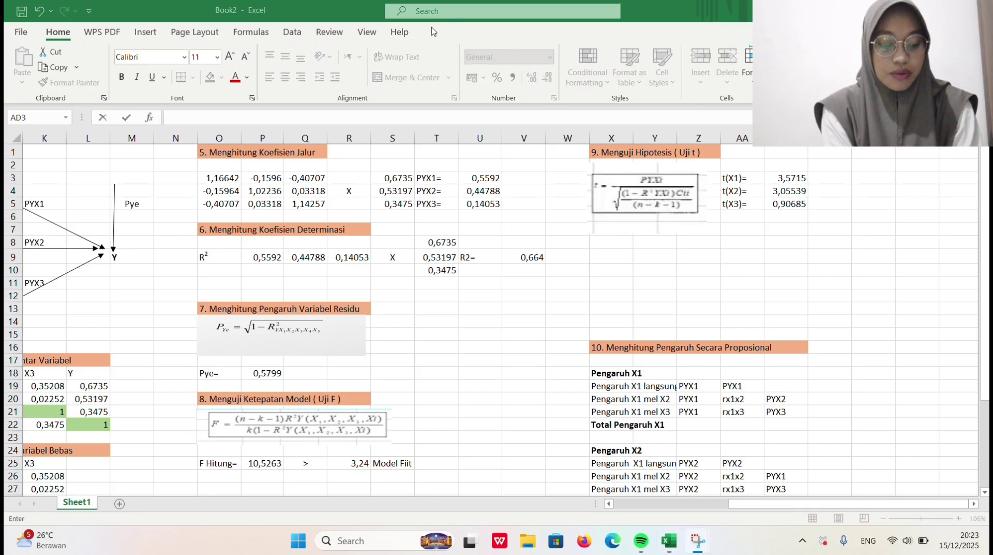
# Enter the t table value 1,75 in AD3 and copy it down through AD5 for all three t tests.
pyautogui.click(870, 178)
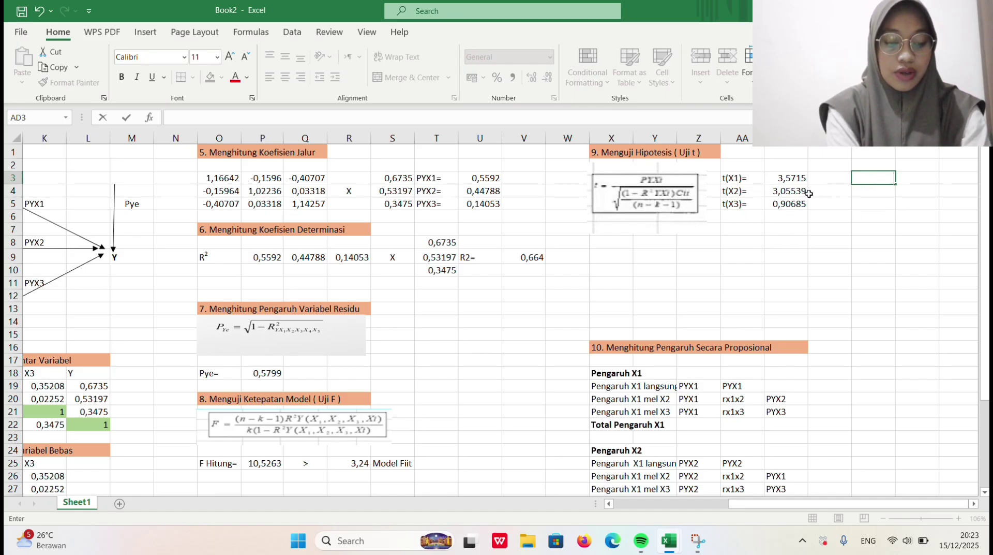
pyautogui.write('5')
pyautogui.press('Return')
pyautogui.click(879, 180)
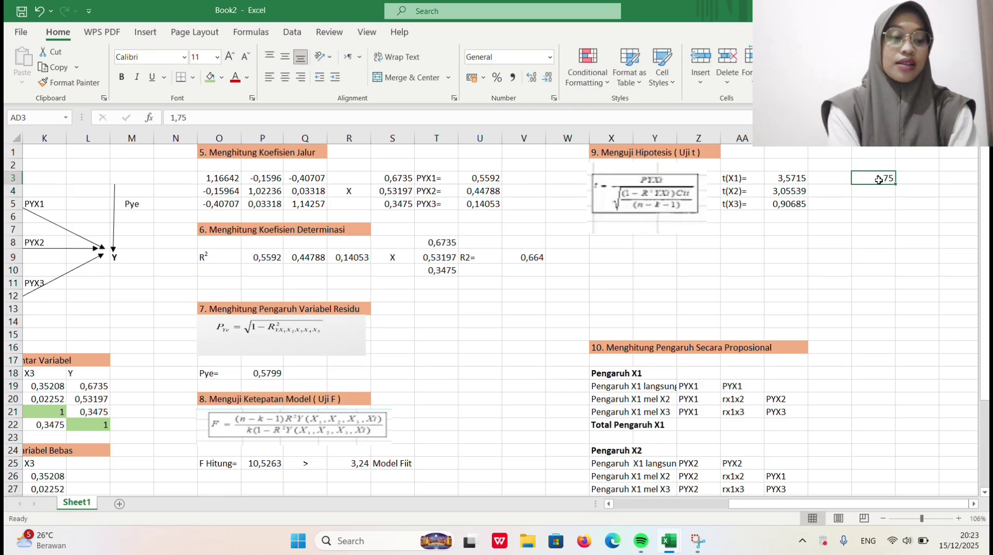
pyautogui.moveTo(894, 182); pyautogui.dragTo(892, 205)
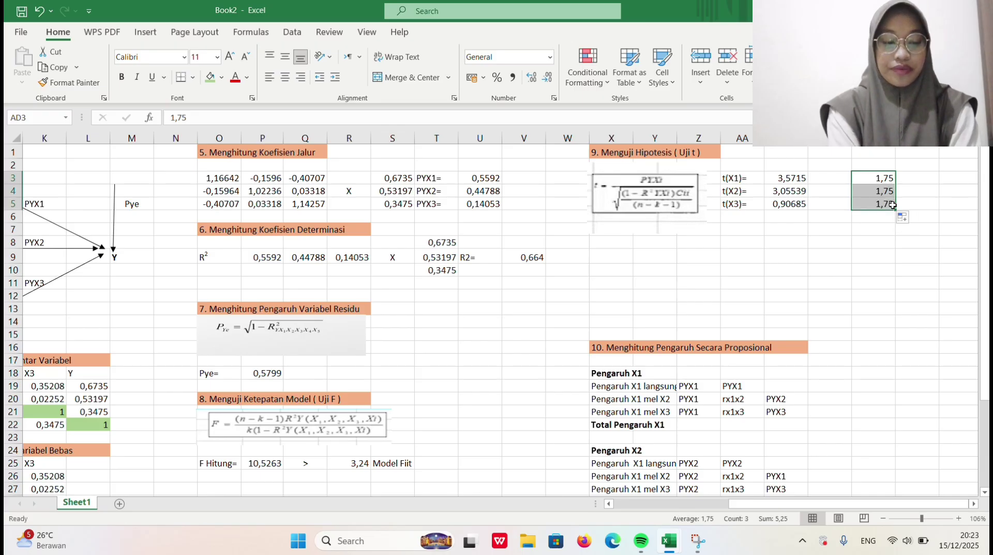
# Enter the comparison signs between the t values and the table value: > in AC3, > in AC4, and < in AC5.
pyautogui.click(839, 183)
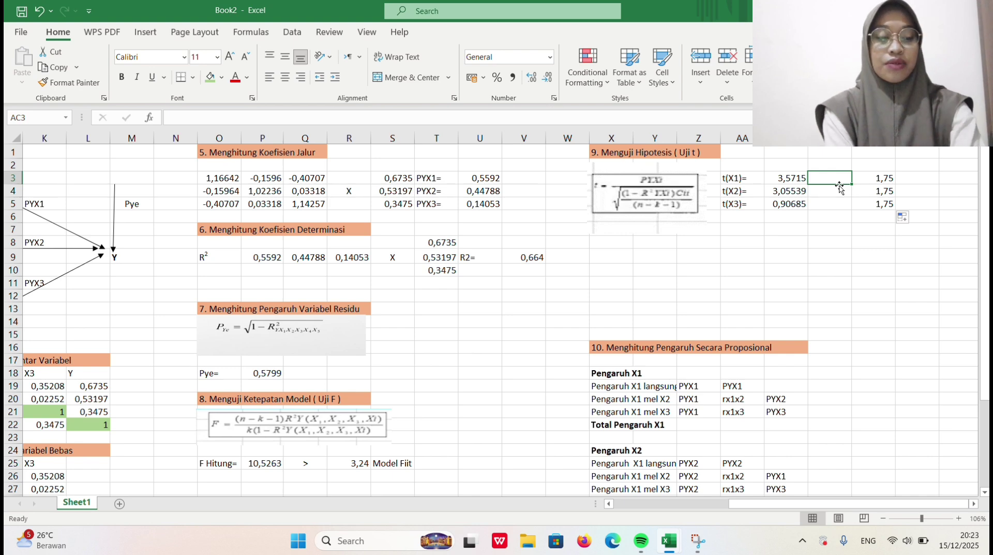
pyautogui.write('>')
pyautogui.press('Return')
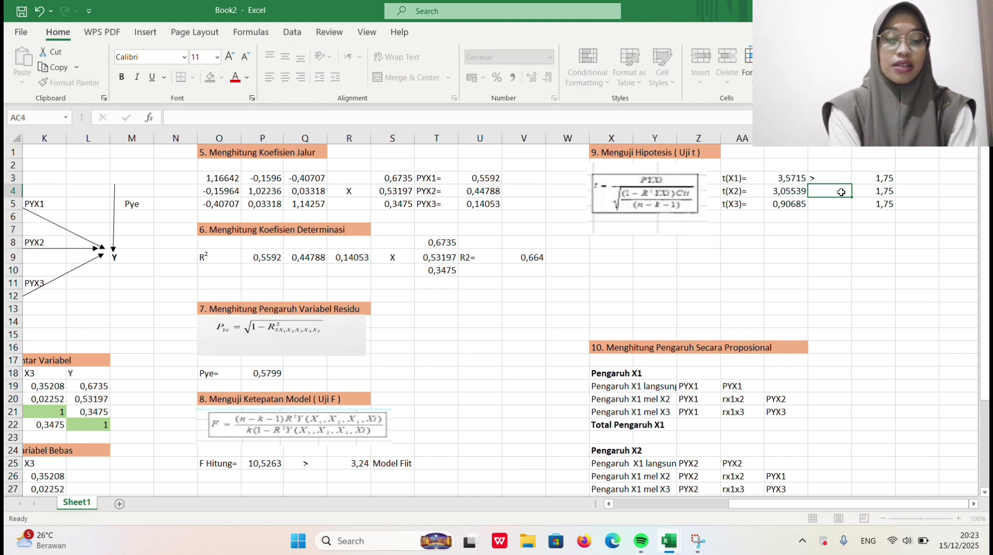
pyautogui.doubleClick(842, 192)
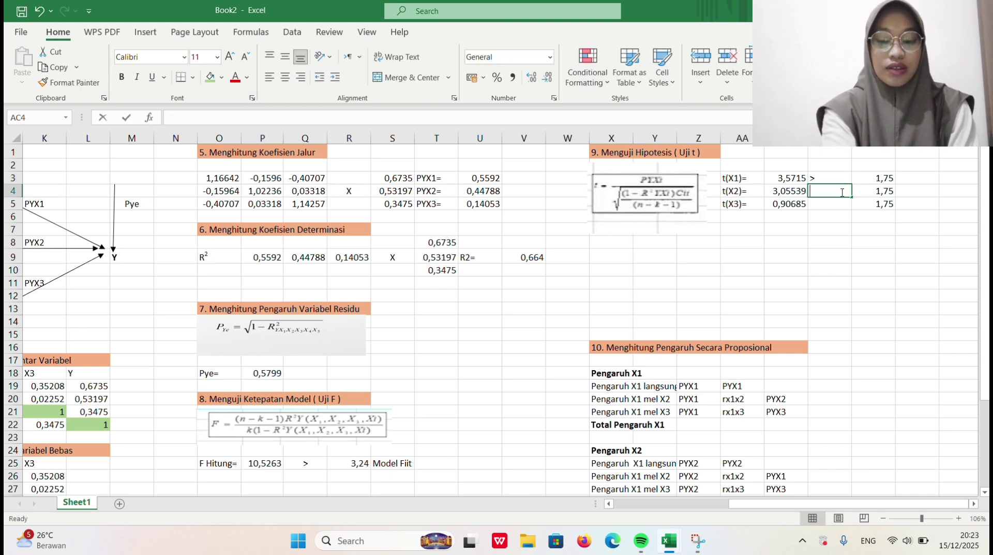
pyautogui.write('>')
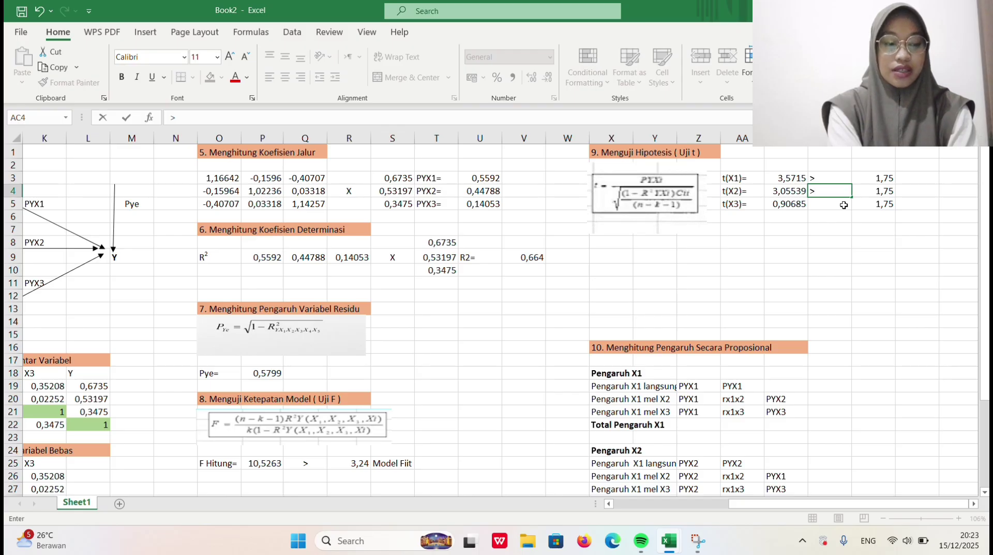
pyautogui.press('Return')
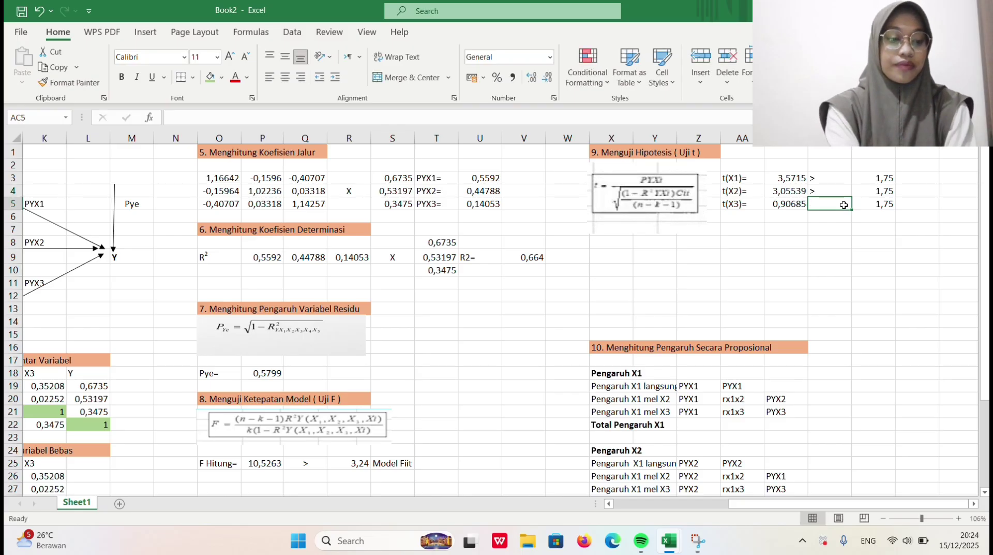
pyautogui.write('<')
pyautogui.press('Return')
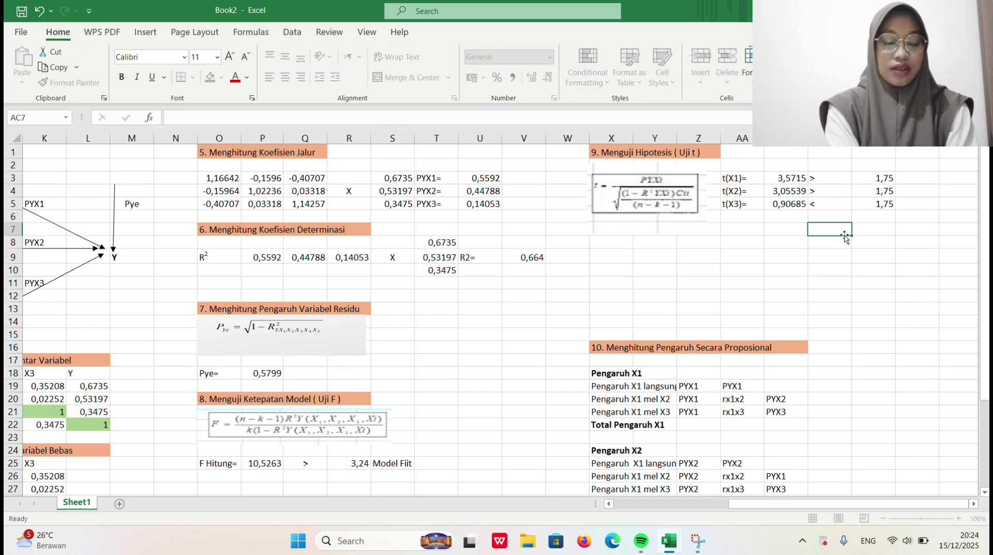
# Center the comparison signs in AC3:AC5 horizontally.
pyautogui.click(829, 180)
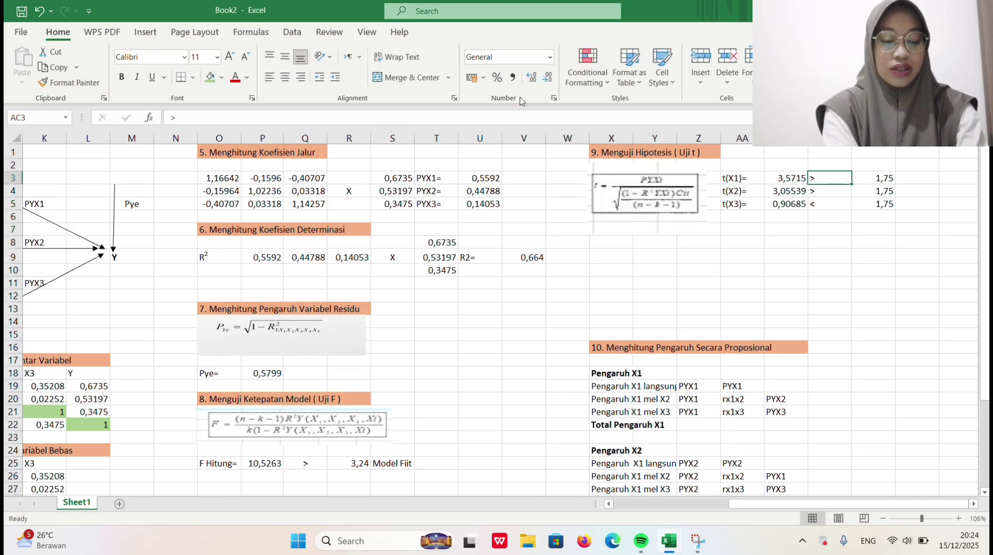
pyautogui.moveTo(817, 179); pyautogui.dragTo(827, 203)
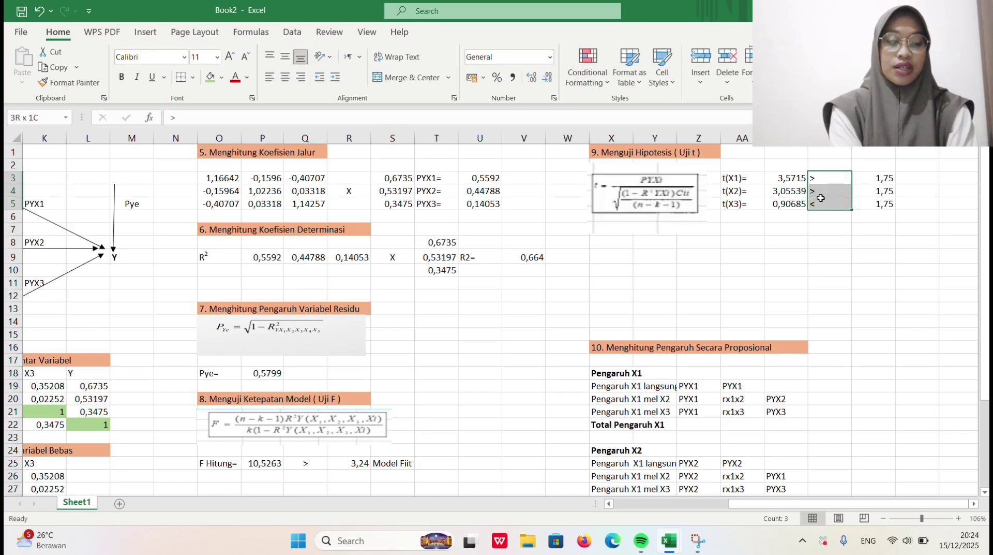
pyautogui.click(284, 81)
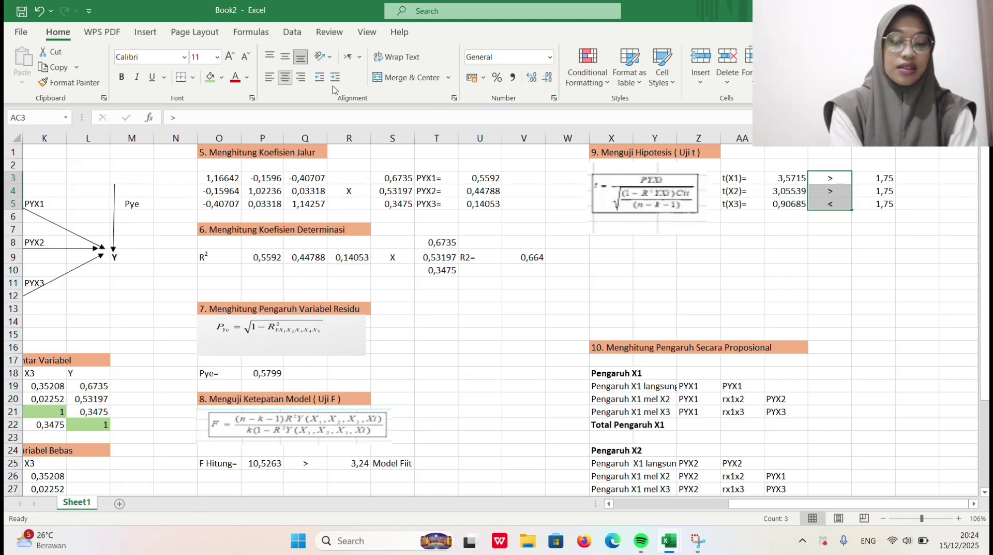
# Enter the t test conclusions beside the table values: Sig in AE3, Sig in AE4, and No. Sig in AE5.
pyautogui.click(931, 180)
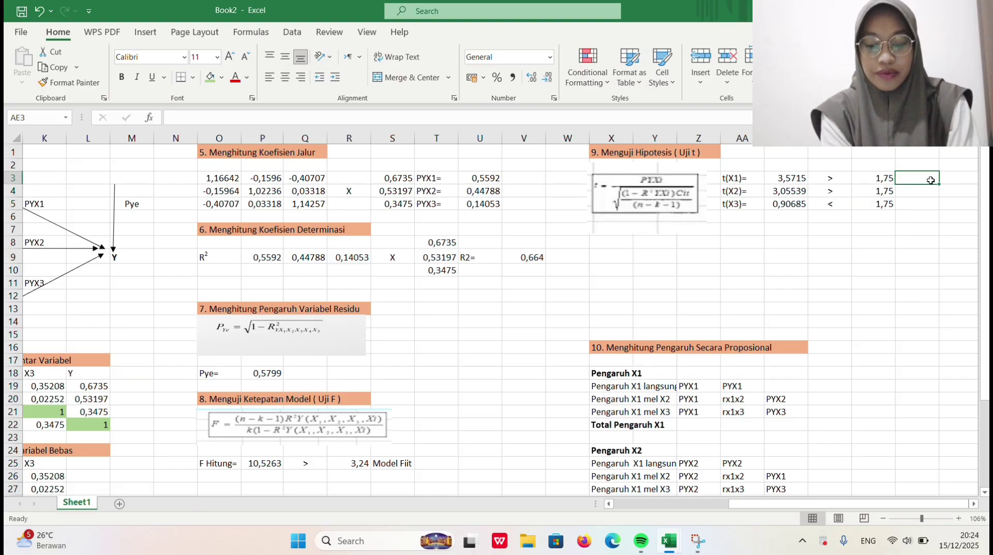
pyautogui.write('Sig')
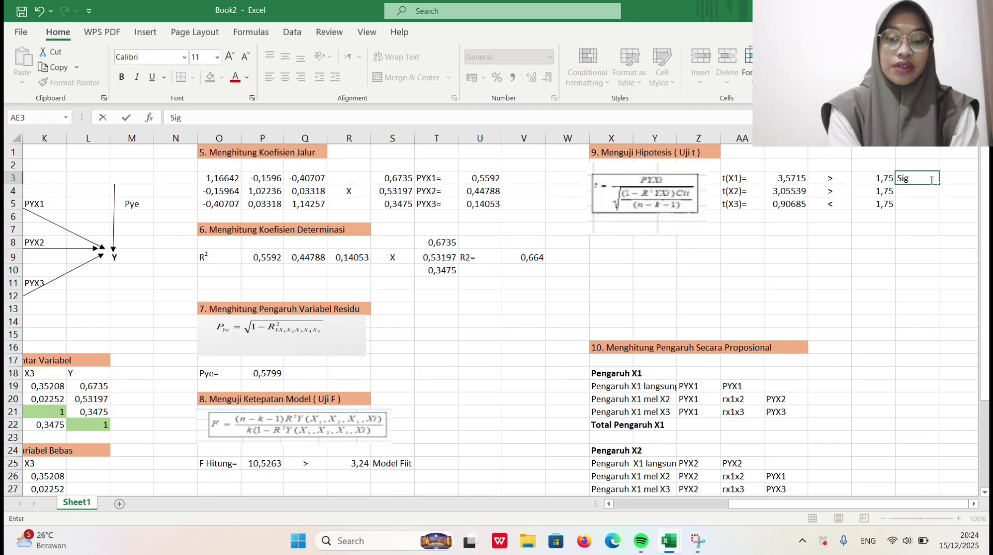
pyautogui.press('Return')
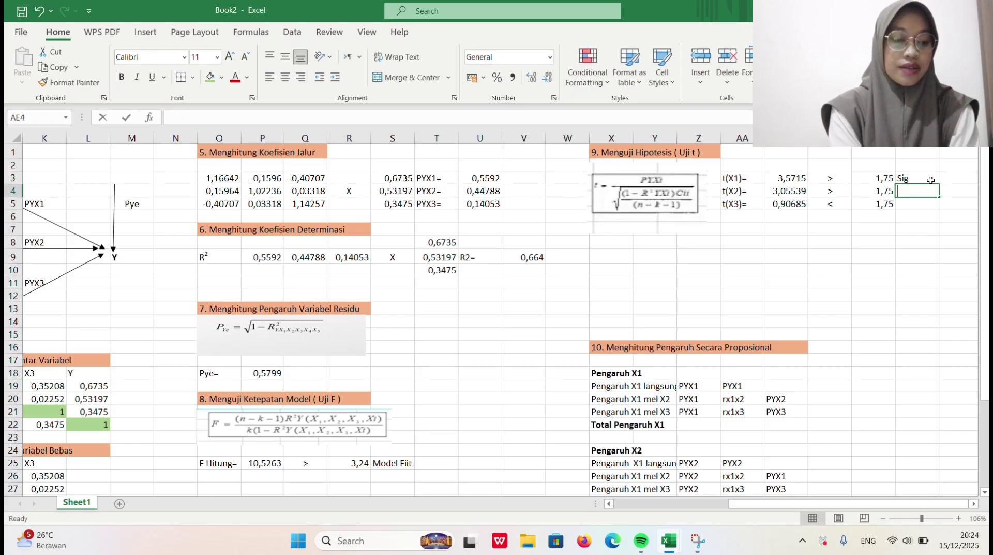
pyautogui.write('Sig')
pyautogui.press('Return')
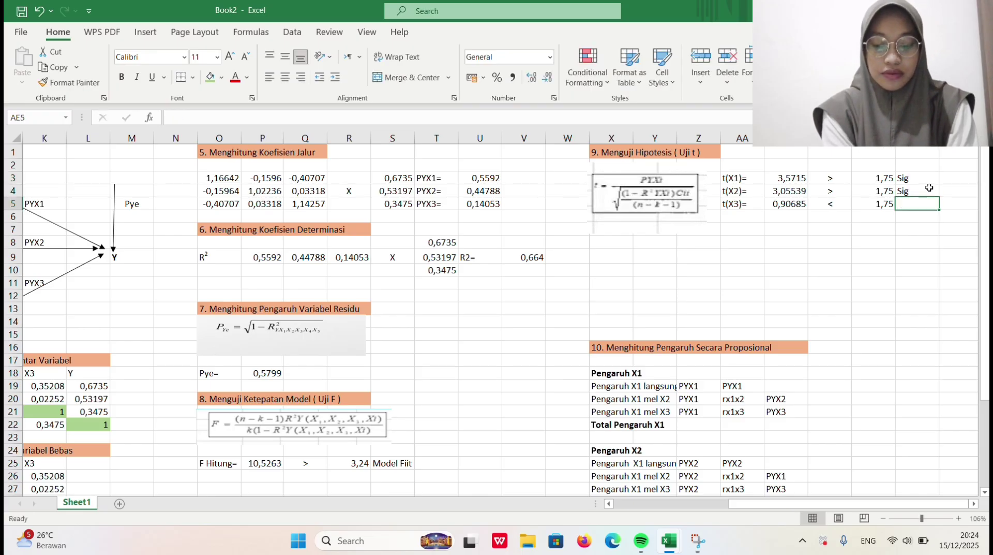
pyautogui.doubleClick(922, 209)
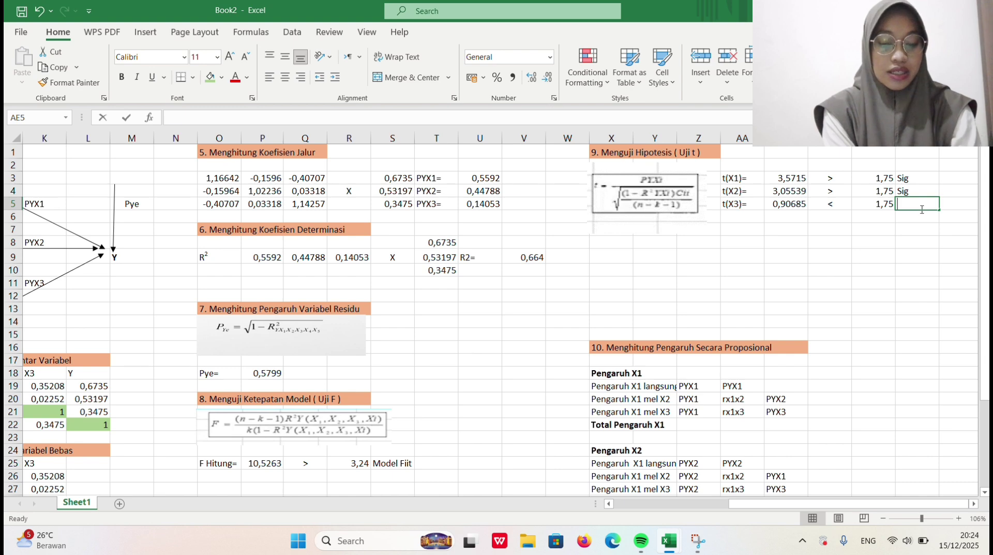
pyautogui.write('No')
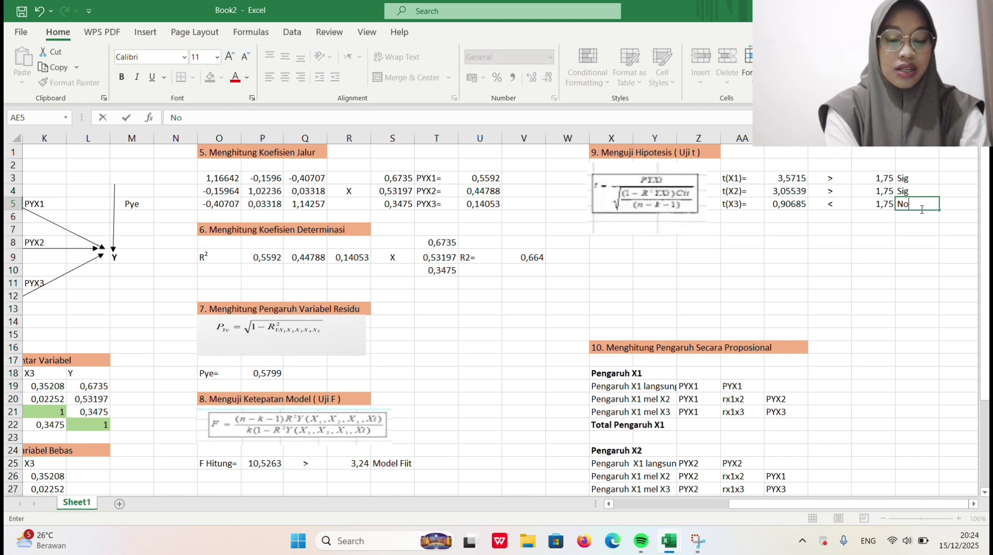
pyautogui.write('. Sig')
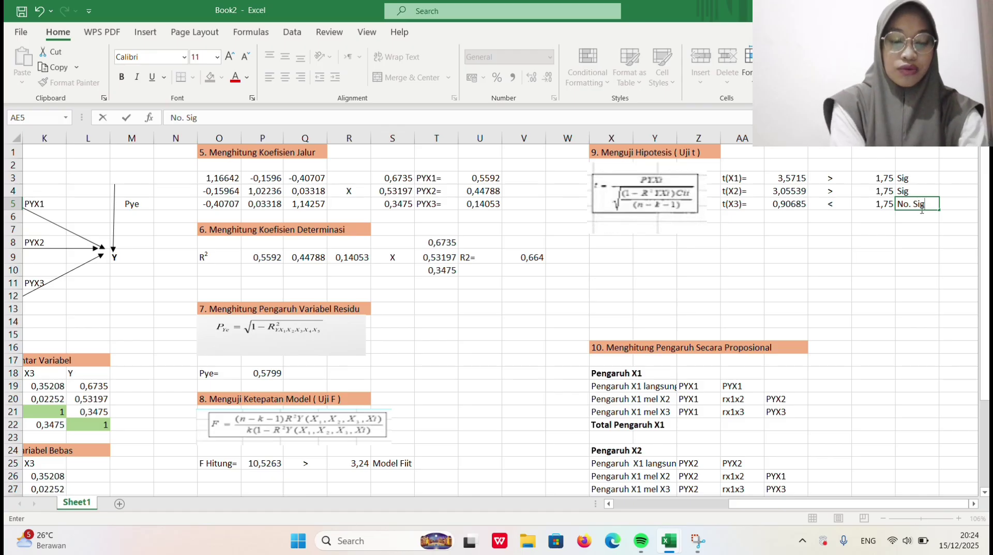
pyautogui.click(898, 258)
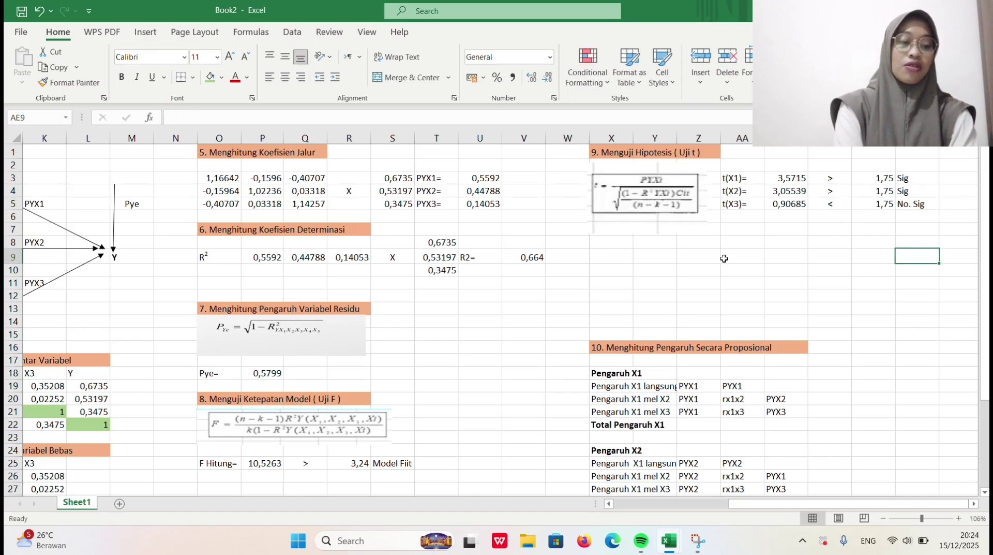
pyautogui.scroll(-3, 721, 202)
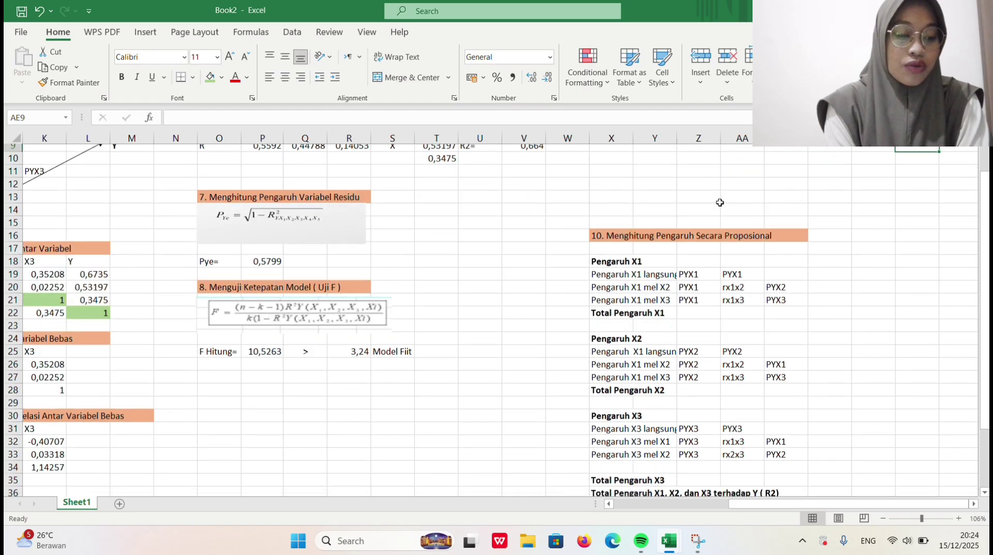
pyautogui.scroll(-1, 725, 269)
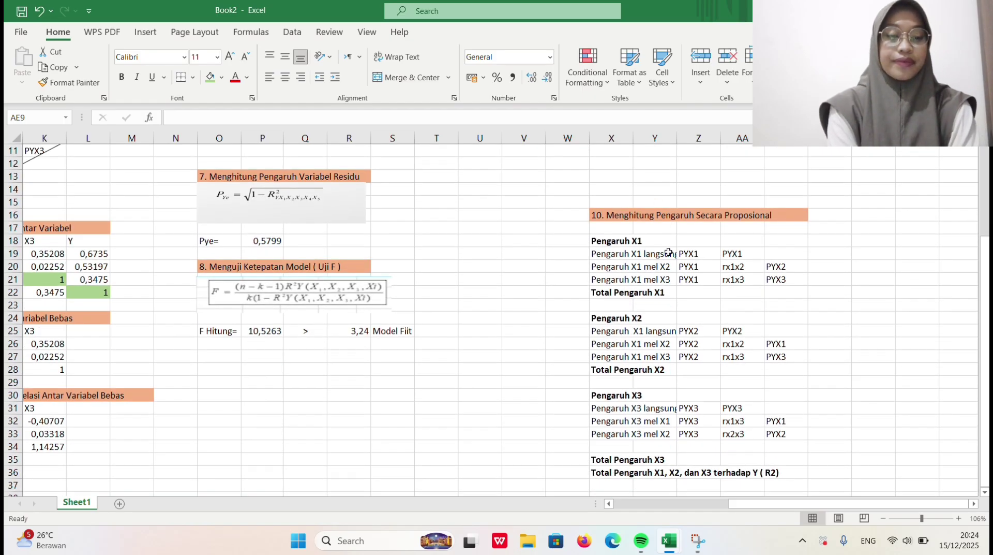
pyautogui.scroll(-1, 668, 252)
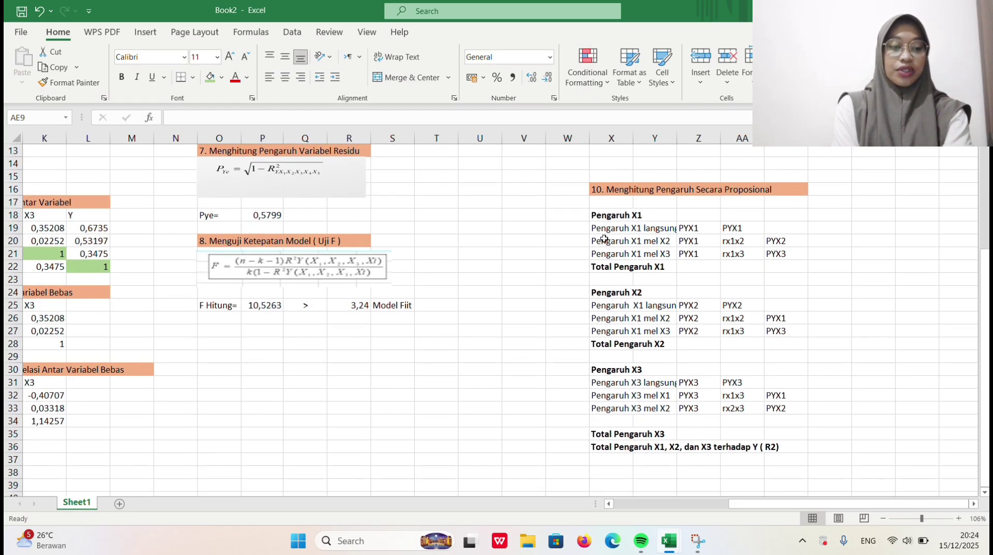
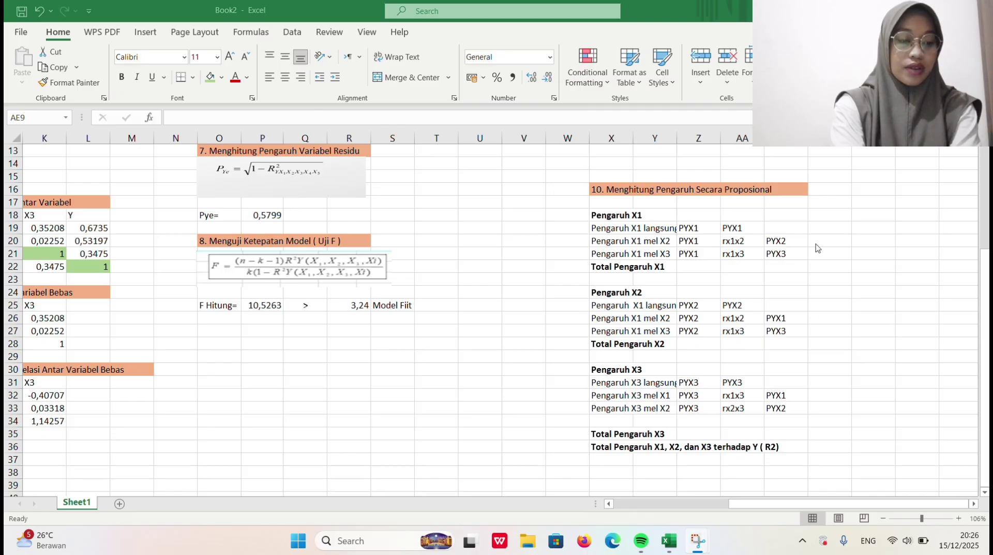
pyautogui.click(826, 229)
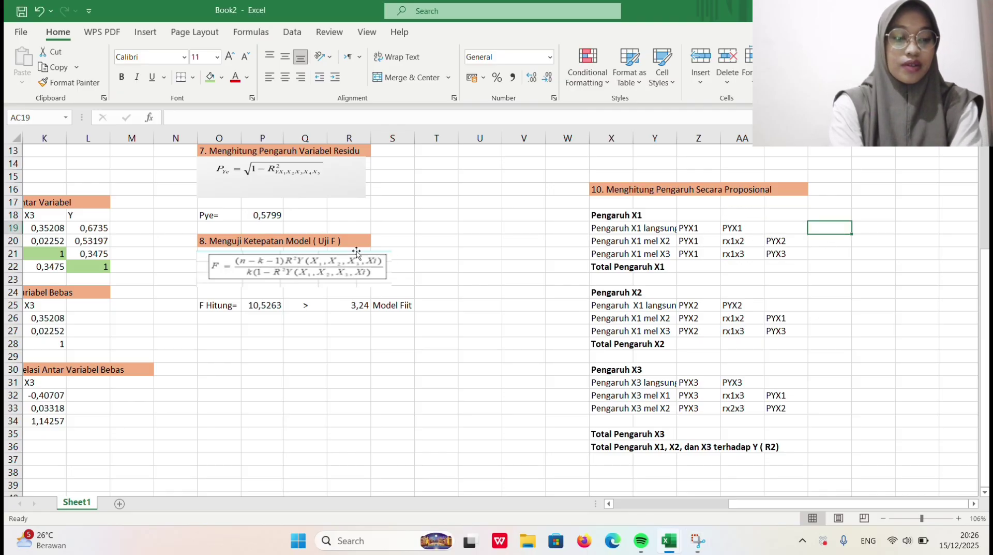
# Show the PYX1 coefficient under its label in the path diagram by entering =U3 in K6.
pyautogui.scroll(-2, 406, 305)
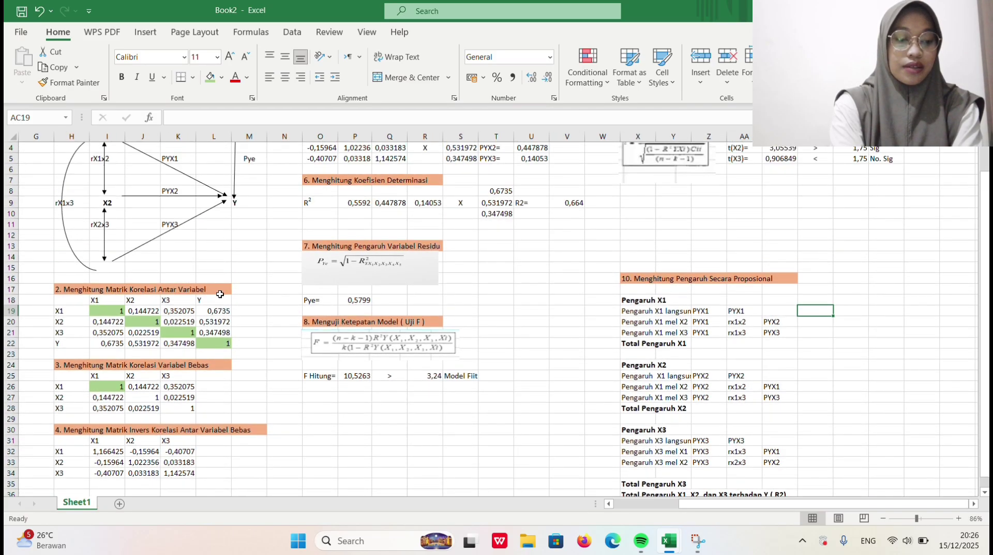
pyautogui.scroll(1, 220, 293)
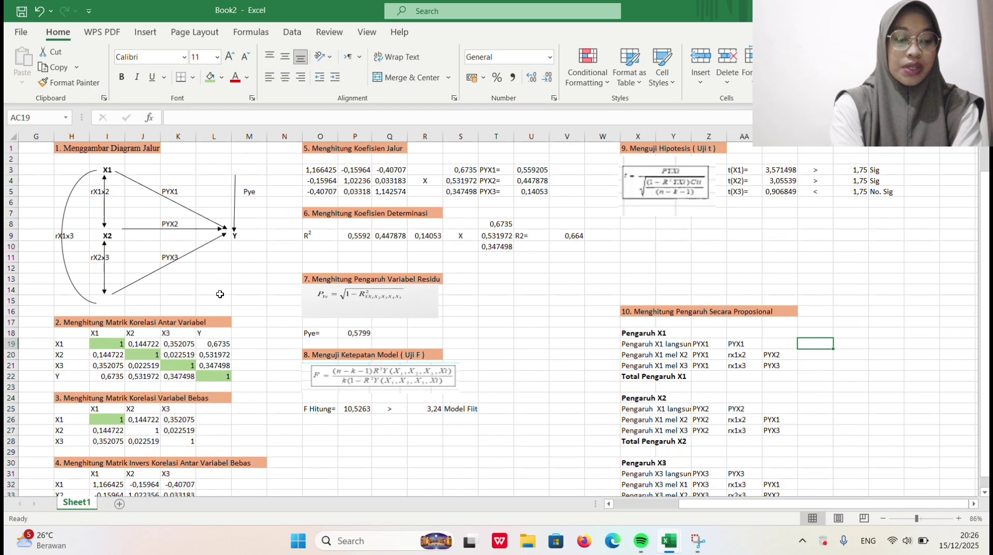
pyautogui.click(528, 170)
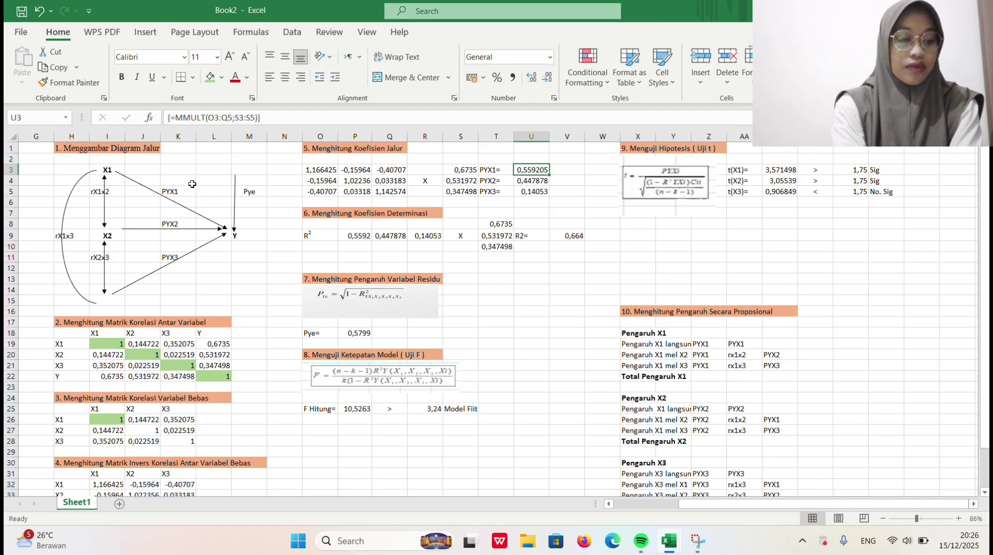
pyautogui.click(188, 199)
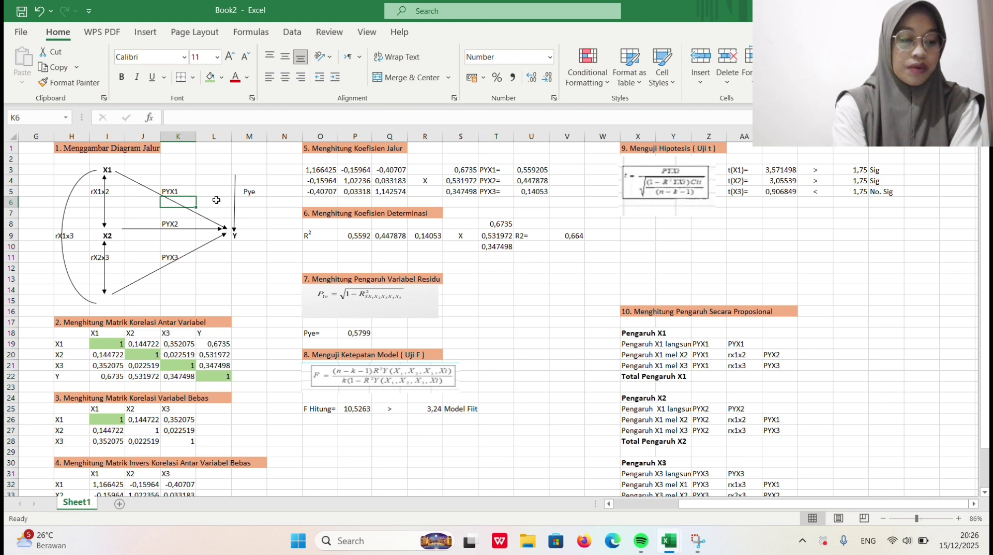
pyautogui.write('=')
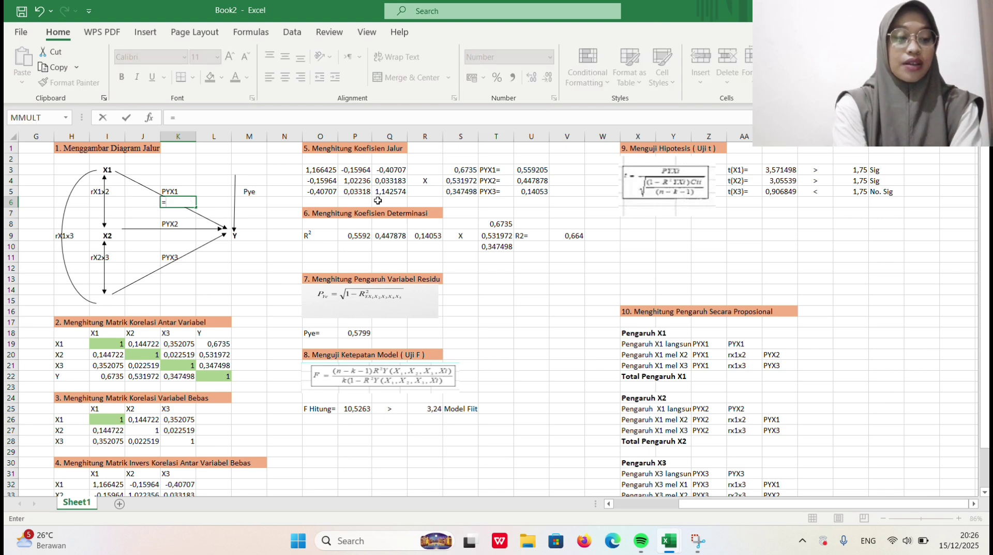
pyautogui.click(541, 167)
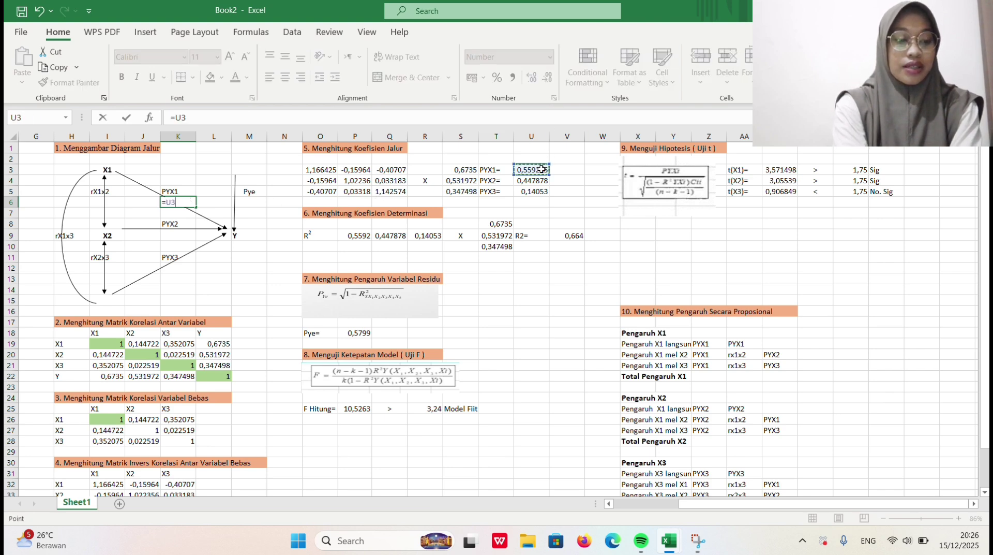
pyautogui.press('Return')
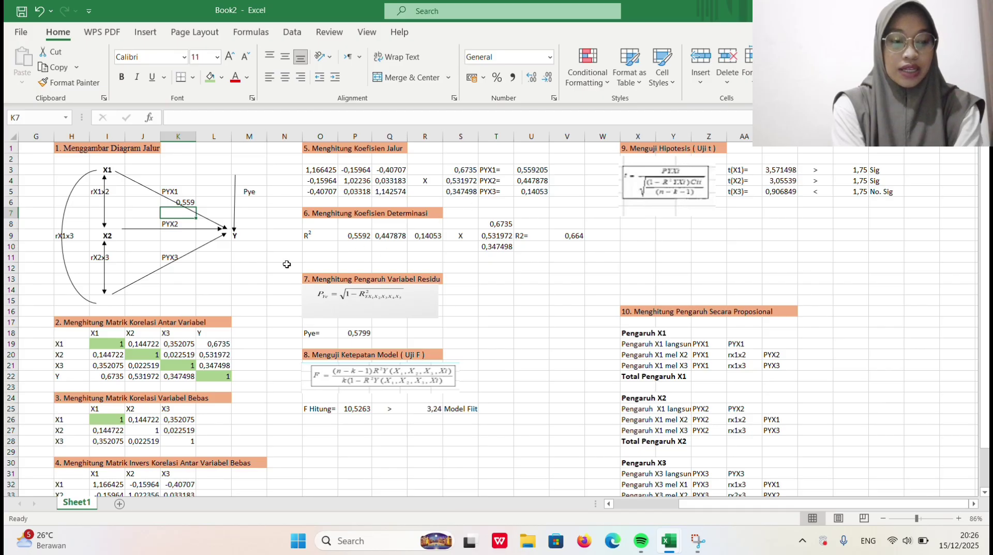
# Show the PYX2 coefficient under its label in the path diagram by entering =U4 in K9.
pyautogui.click(182, 236)
pyautogui.write('=')
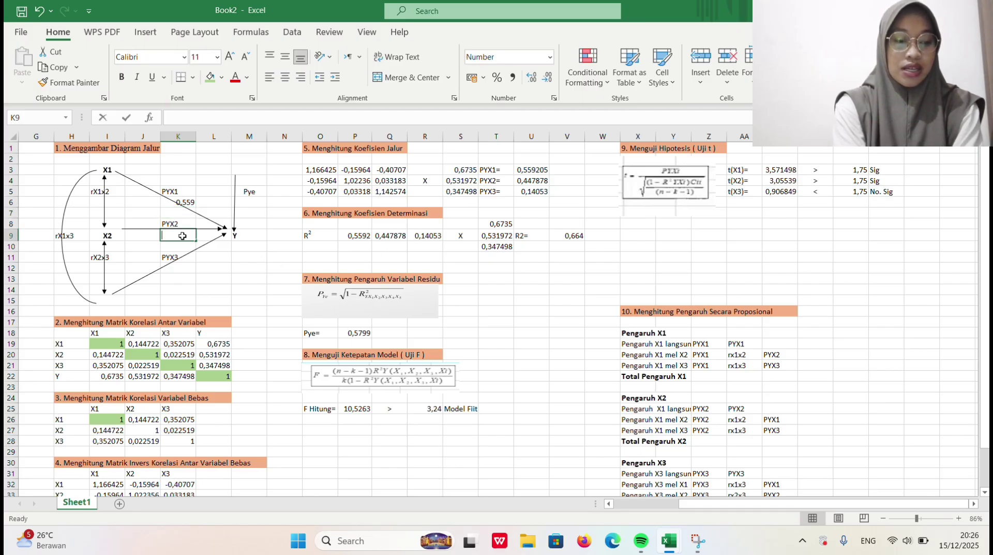
pyautogui.click(523, 182)
pyautogui.press('Return')
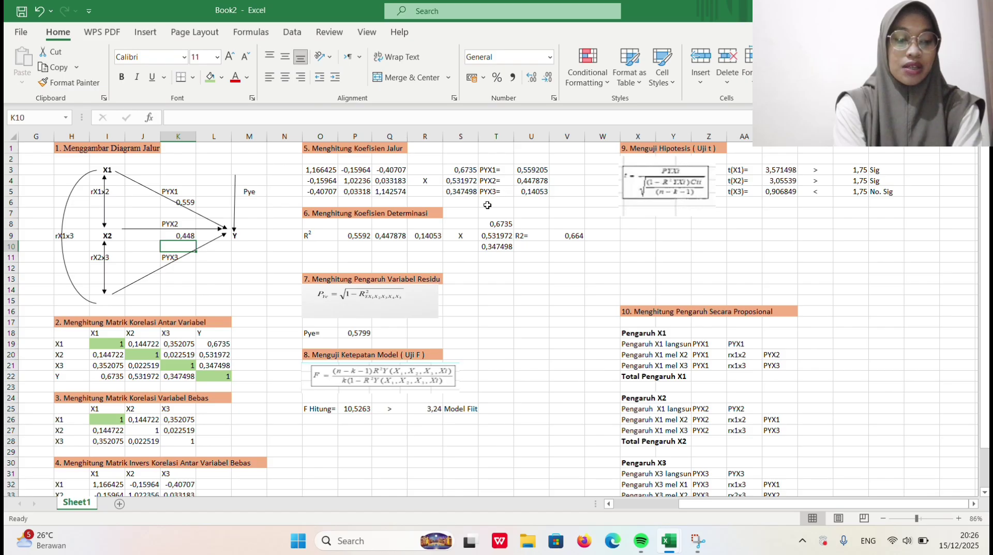
# Show the PYX3 coefficient under its label in the path diagram by entering =U5 in K12.
pyautogui.click(180, 267)
pyautogui.click(537, 194)
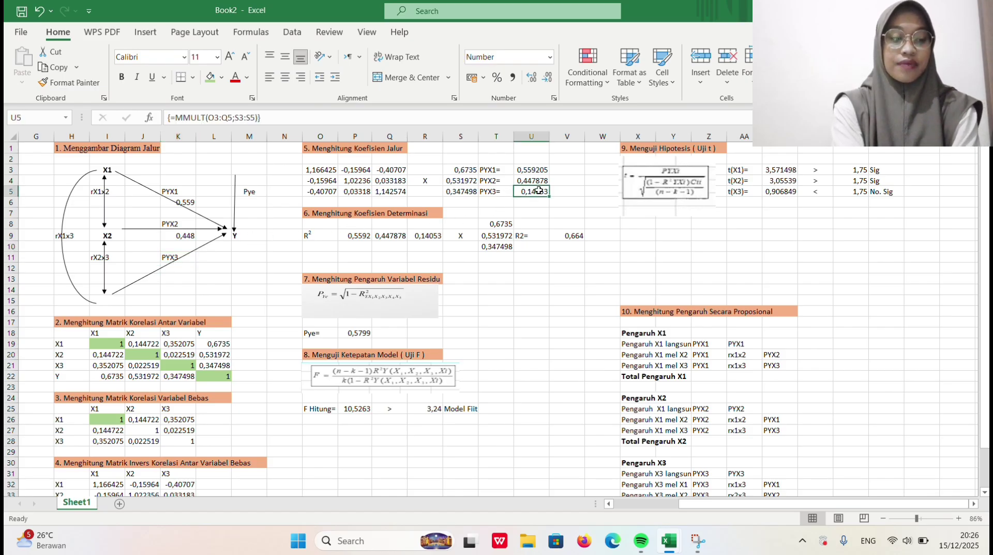
pyautogui.click(531, 202)
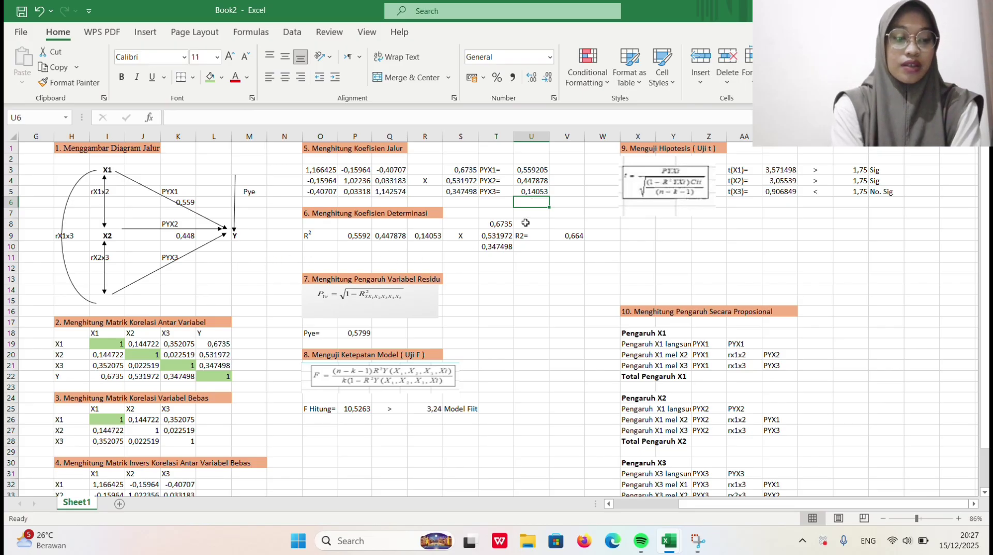
pyautogui.click(190, 268)
pyautogui.write('=')
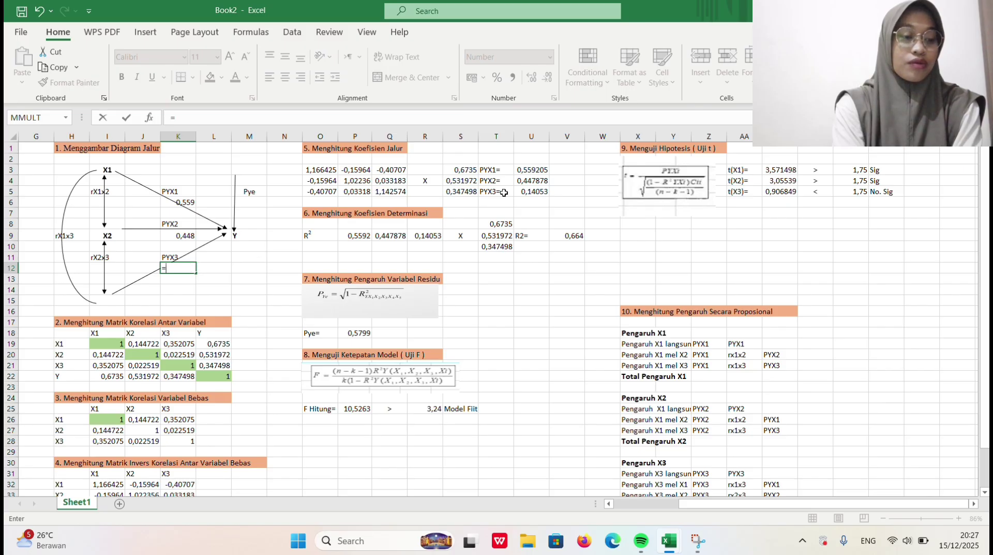
pyautogui.click(541, 191)
pyautogui.press('Return')
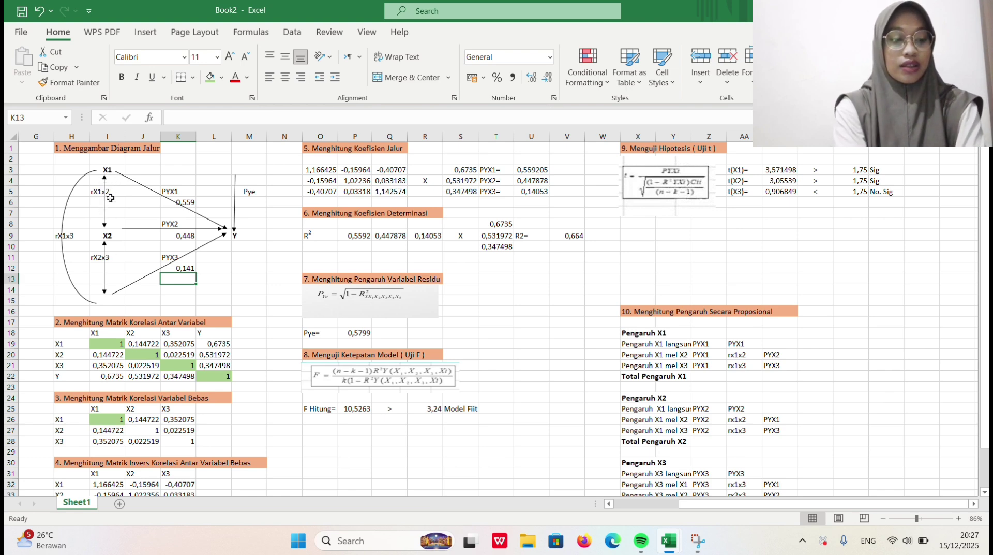
# Show the rX1x2 correlation under its label in the path diagram by entering =I27 in I6.
pyautogui.hscroll(-1, 153, 279)
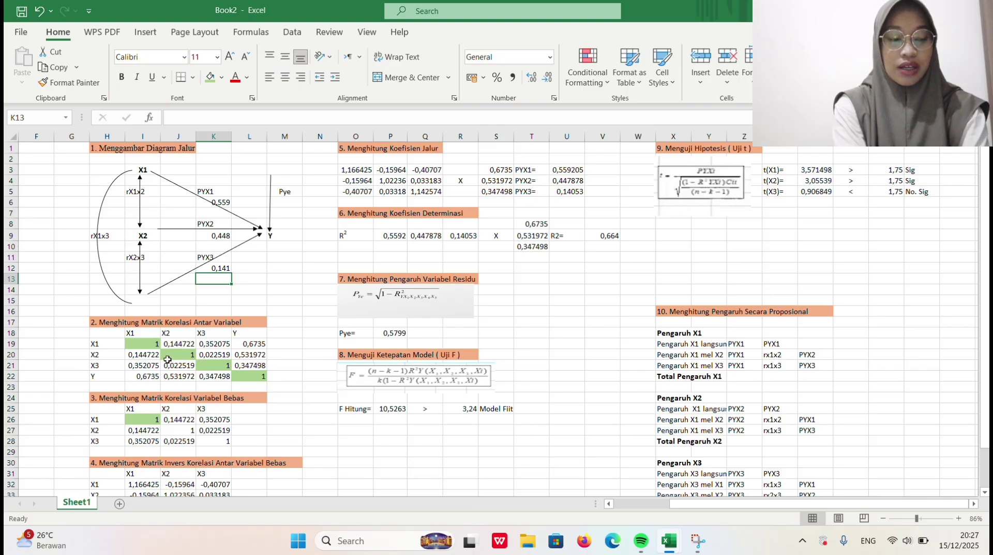
pyautogui.click(145, 202)
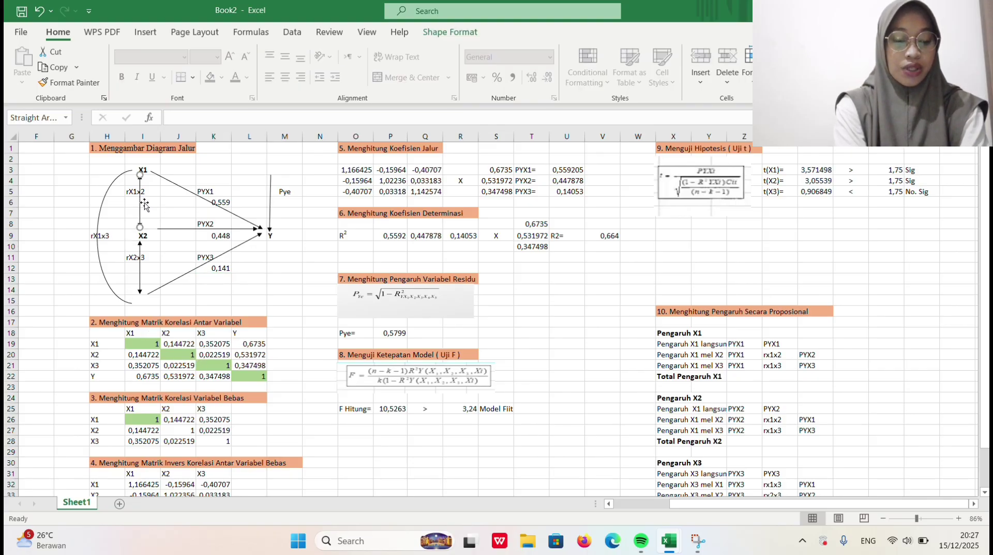
pyautogui.click(147, 202)
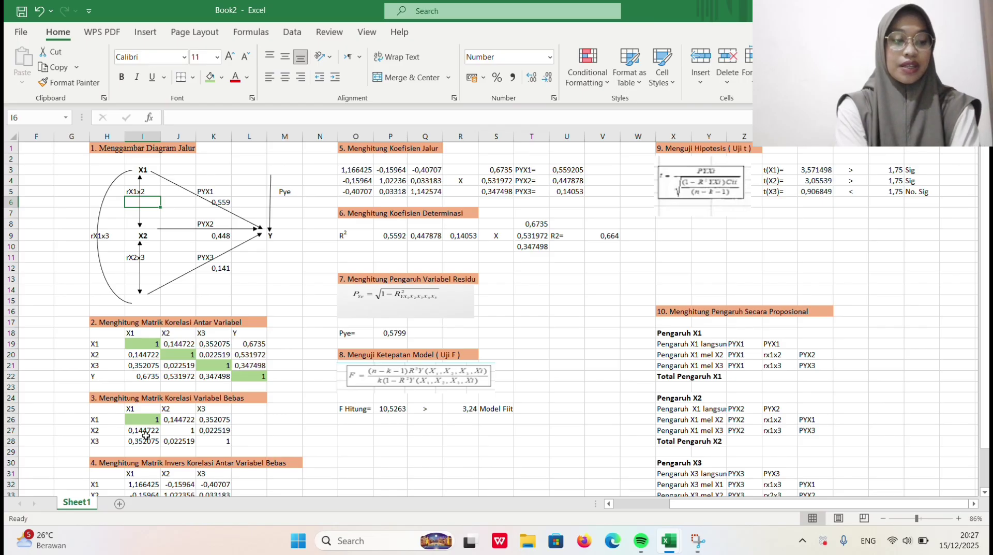
pyautogui.write('=')
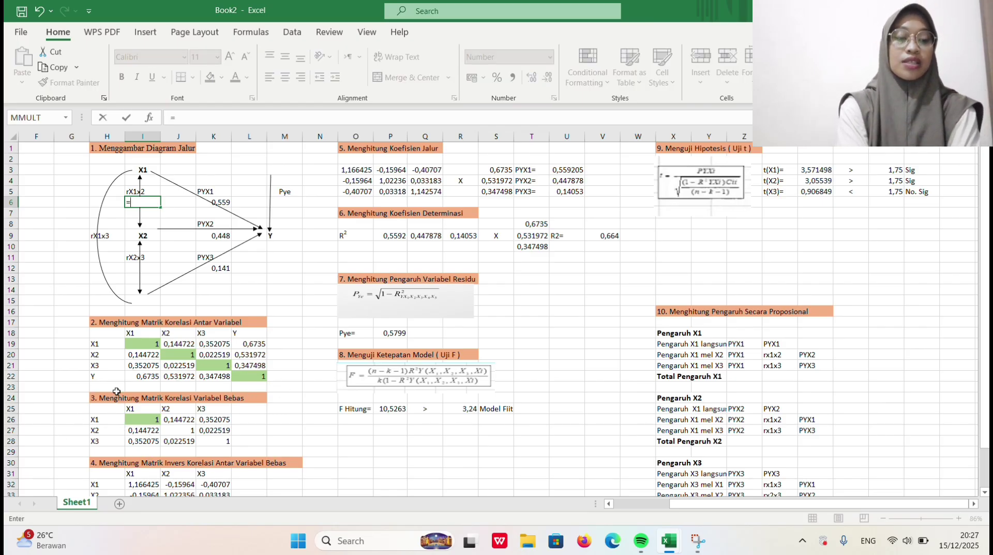
pyautogui.click(147, 433)
pyautogui.press('Return')
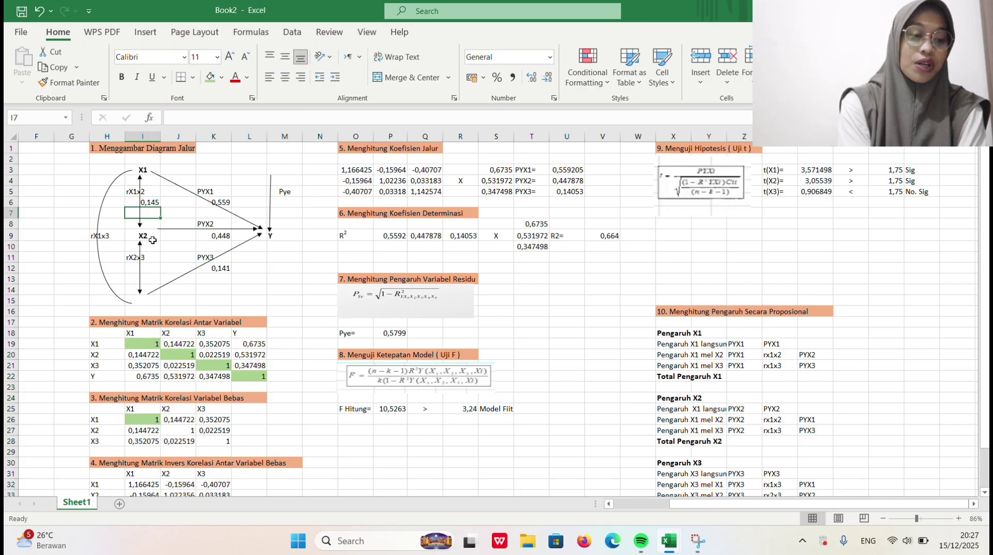
pyautogui.click(146, 266)
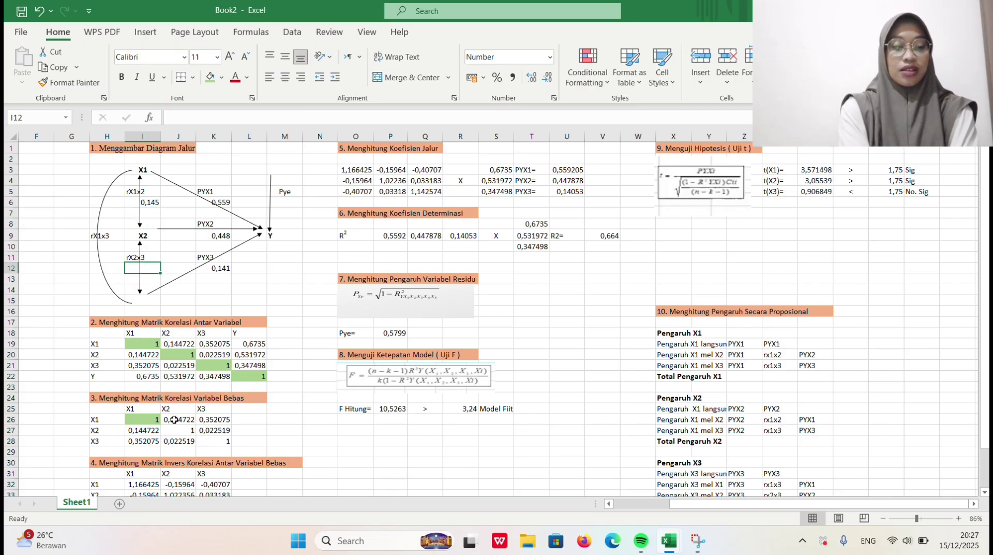
pyautogui.write('=')
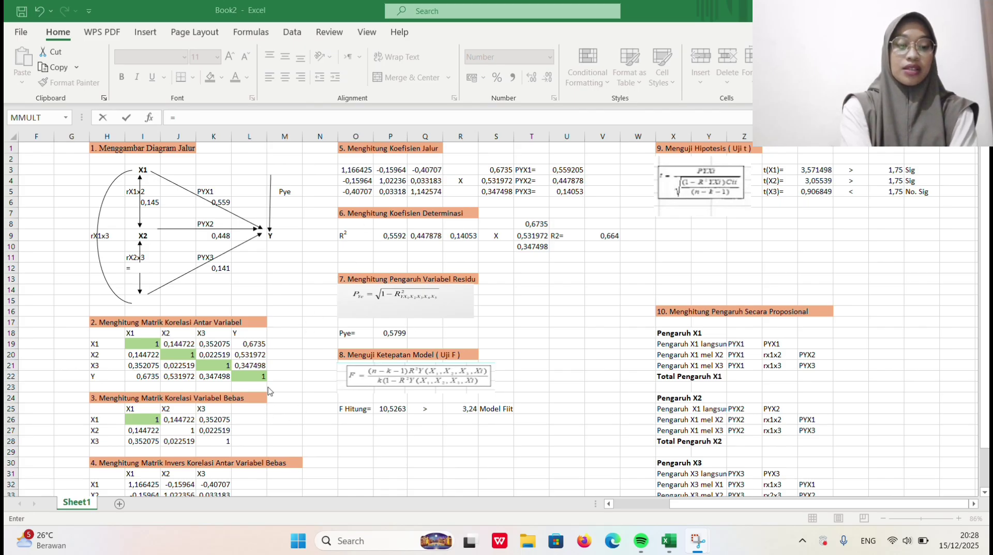
pyautogui.click(155, 198)
pyautogui.write('I')
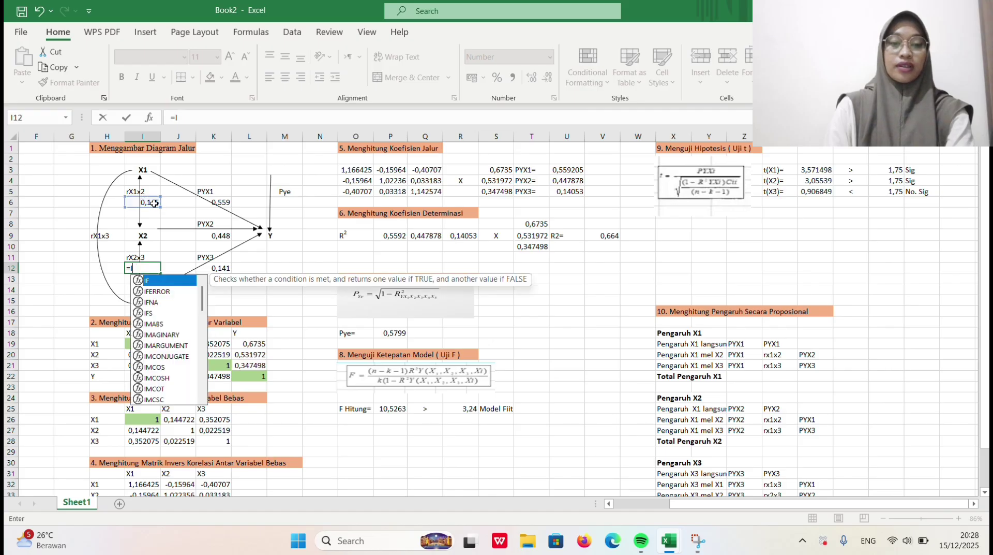
pyautogui.click(154, 203)
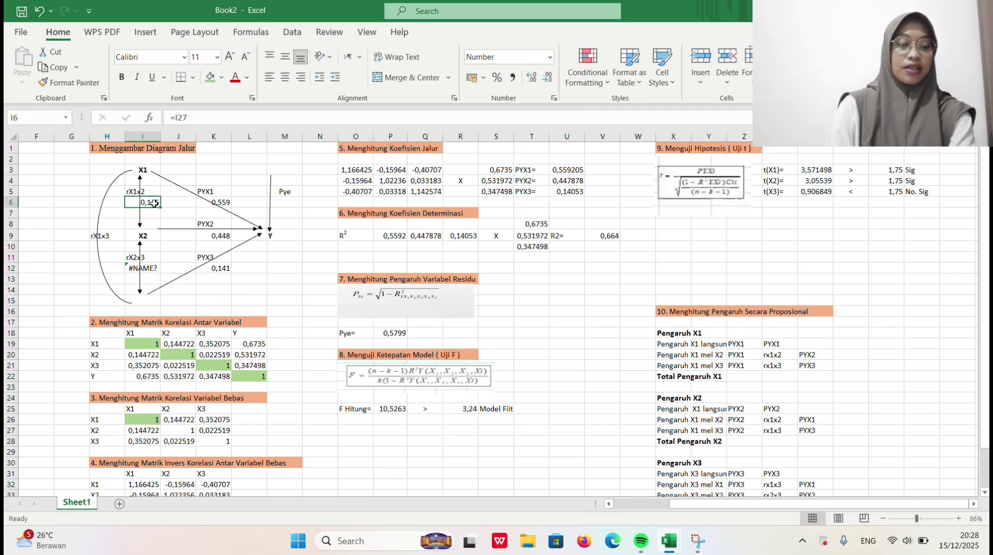
# Clear the entries under the rX1x2 and rX2x3 labels in I6 and I12.
pyautogui.press('BackSpace')
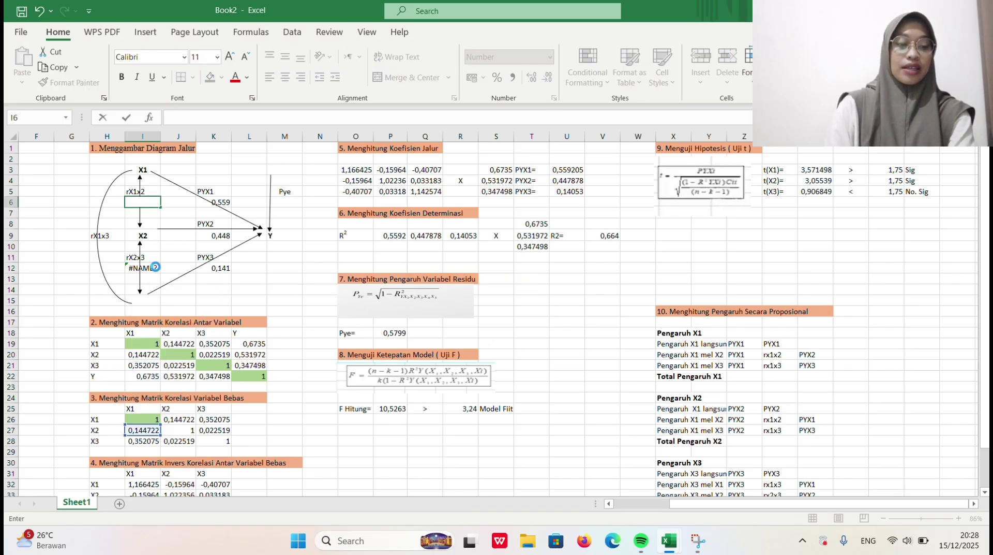
pyautogui.click(156, 267)
pyautogui.press('BackSpace')
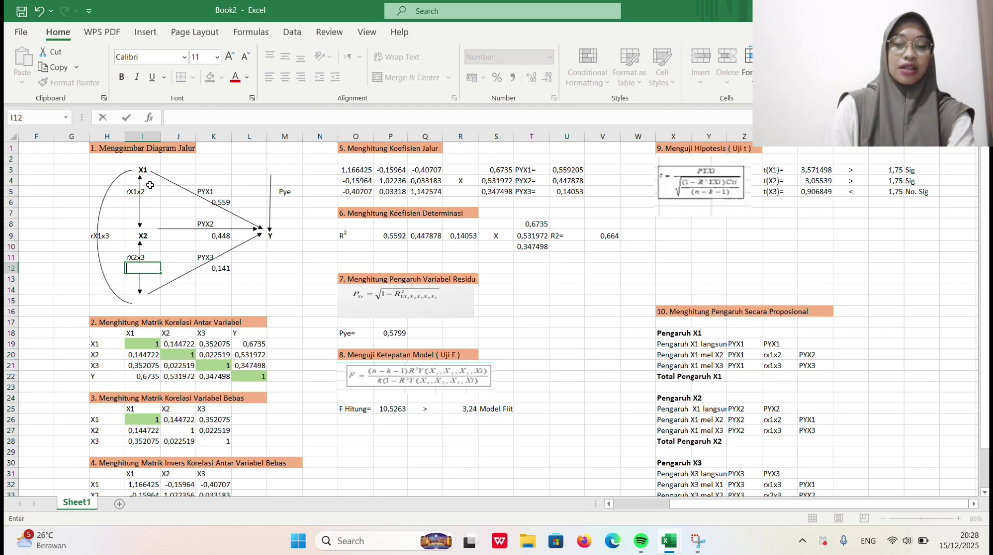
# Show the rX1x2 correlation under its label in the path diagram by entering =I20 in I6.
pyautogui.click(153, 204)
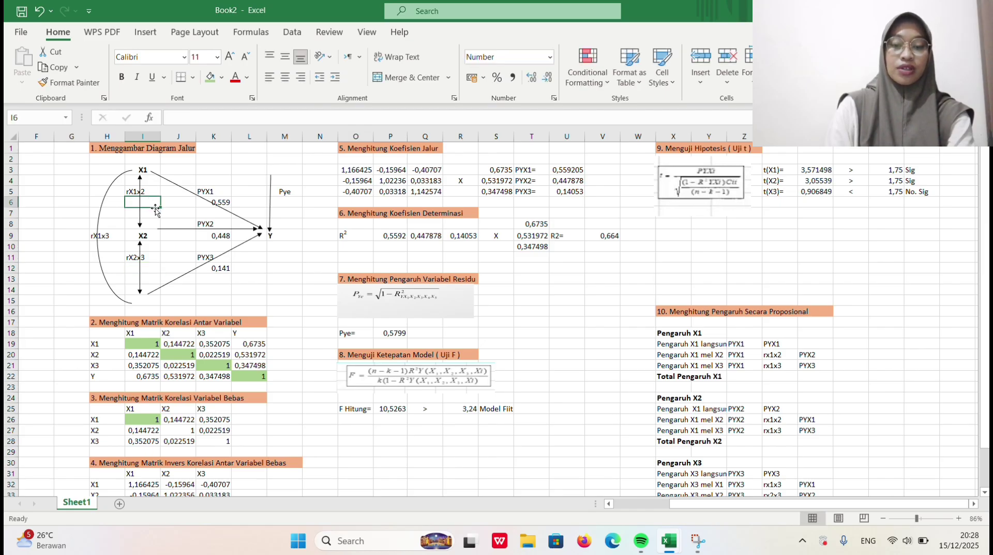
pyautogui.write('=')
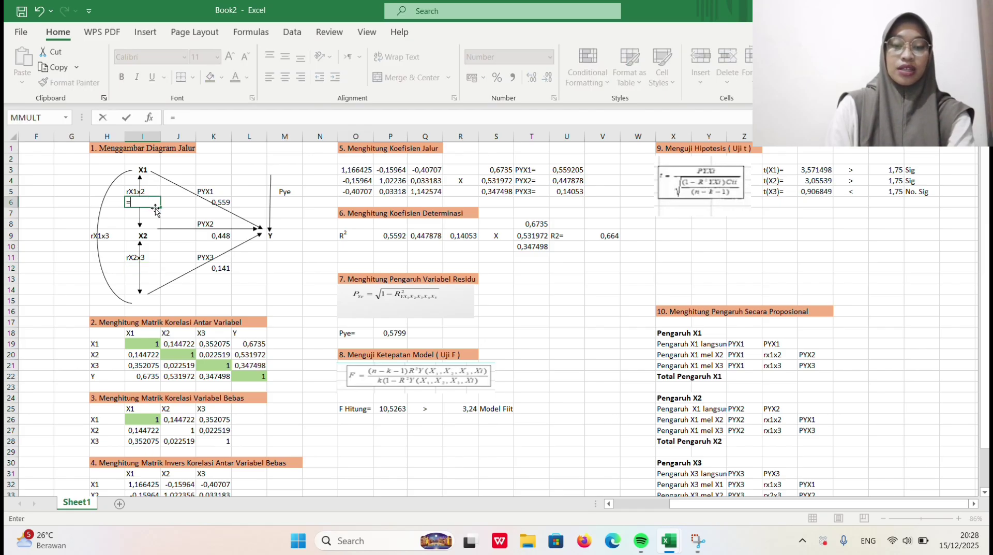
pyautogui.click(147, 356)
pyautogui.press('Return')
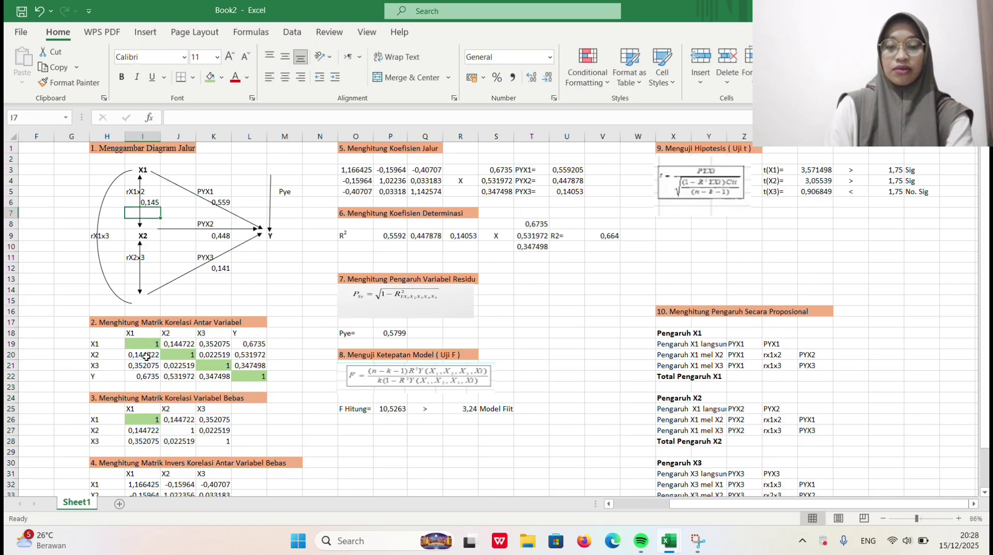
# Show the rX2x3 correlation under its label in the path diagram by entering =J21 in I12.
pyautogui.click(150, 269)
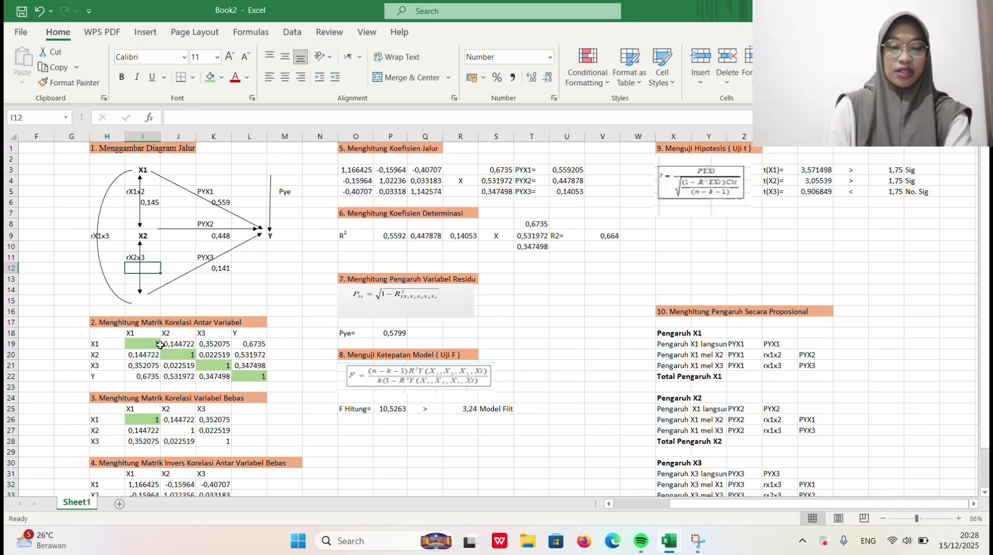
pyautogui.click(176, 365)
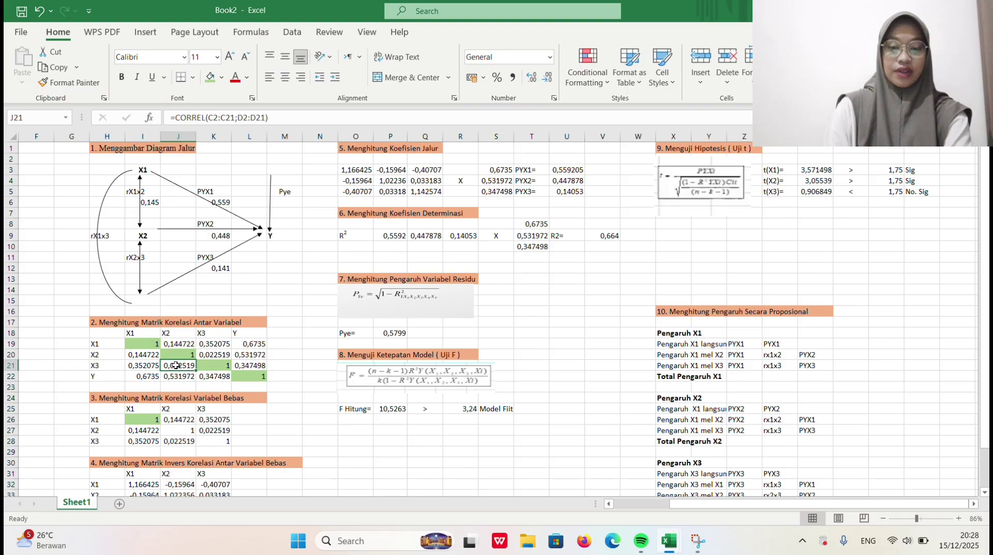
pyautogui.click(149, 267)
pyautogui.write('=')
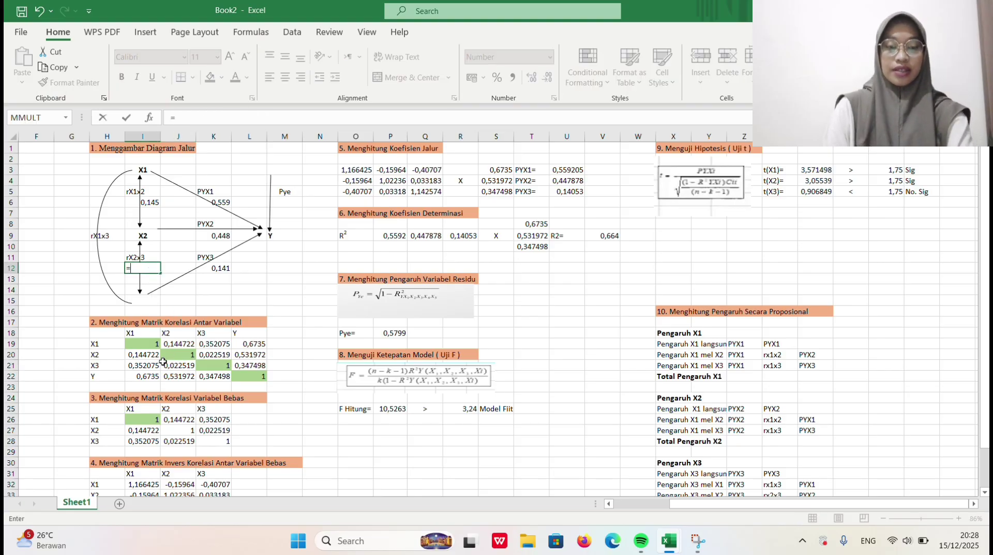
pyautogui.click(181, 365)
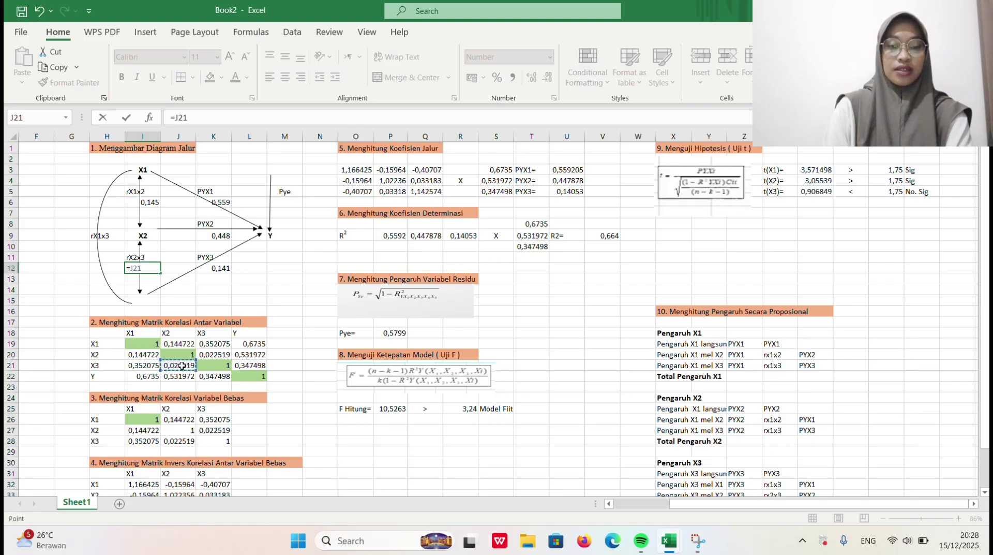
pyautogui.press('Return')
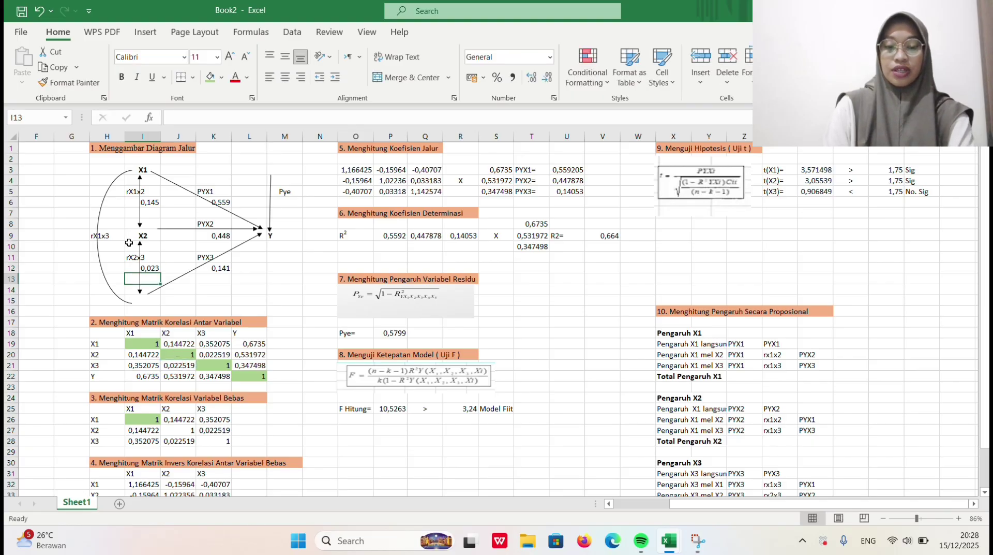
# Show the rX1x3 correlation under its label in the path diagram by entering =K19 in H10.
pyautogui.click(113, 247)
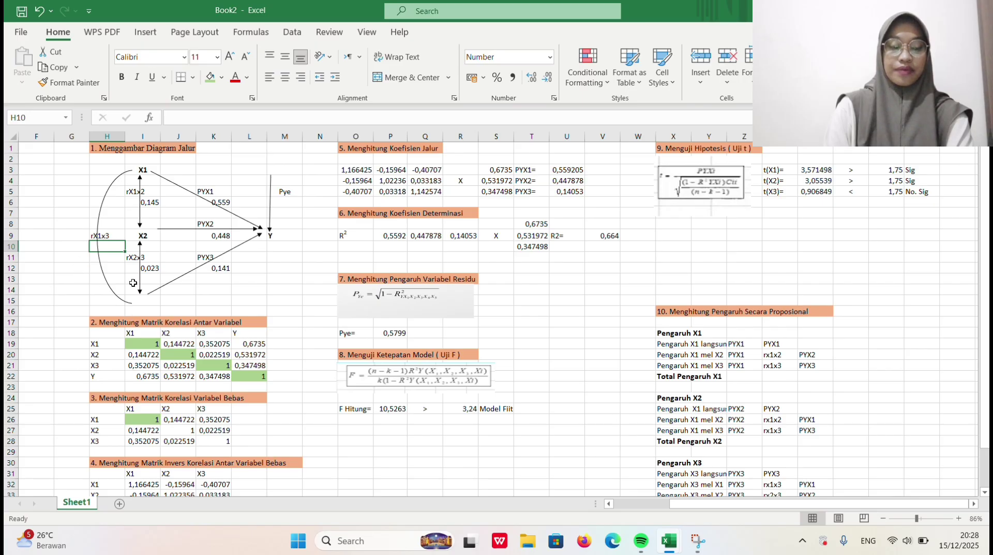
pyautogui.write('=')
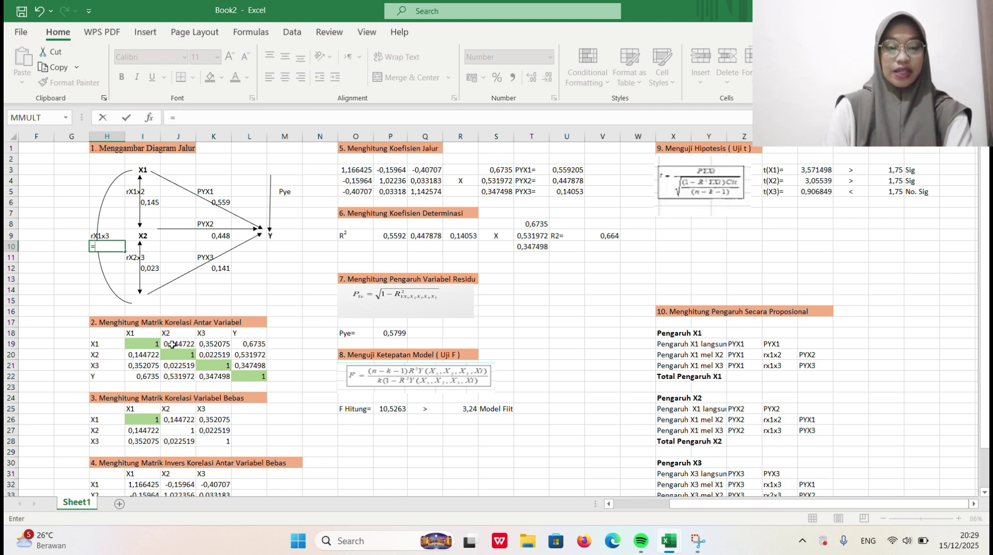
pyautogui.click(216, 344)
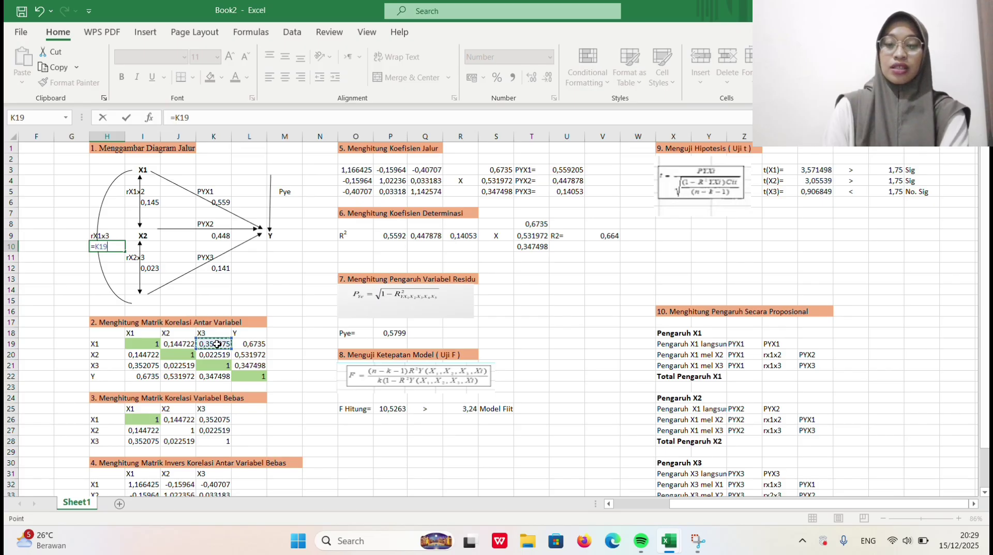
pyautogui.press('Return')
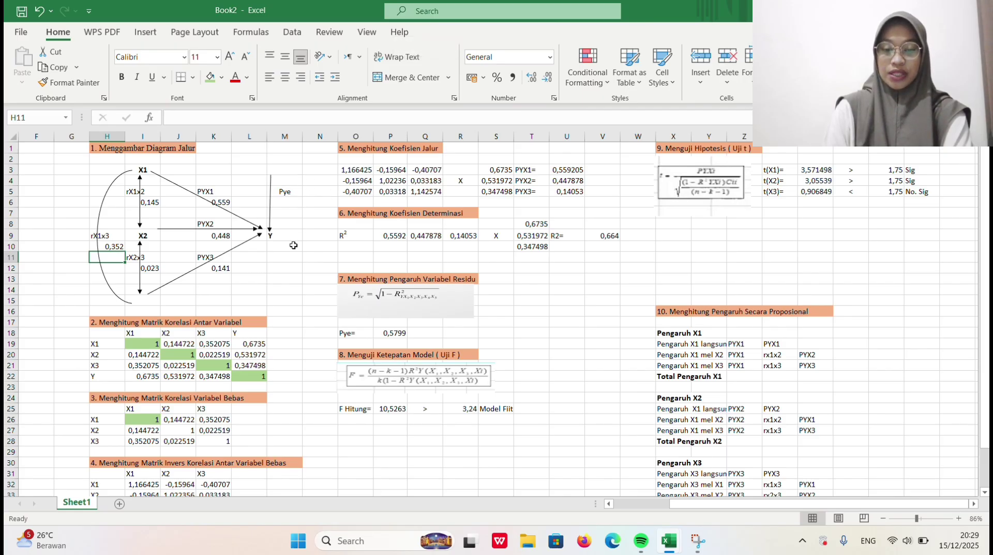
# Show the residual coefficient Pye under its label in the path diagram by entering =P18 in M6.
pyautogui.click(287, 195)
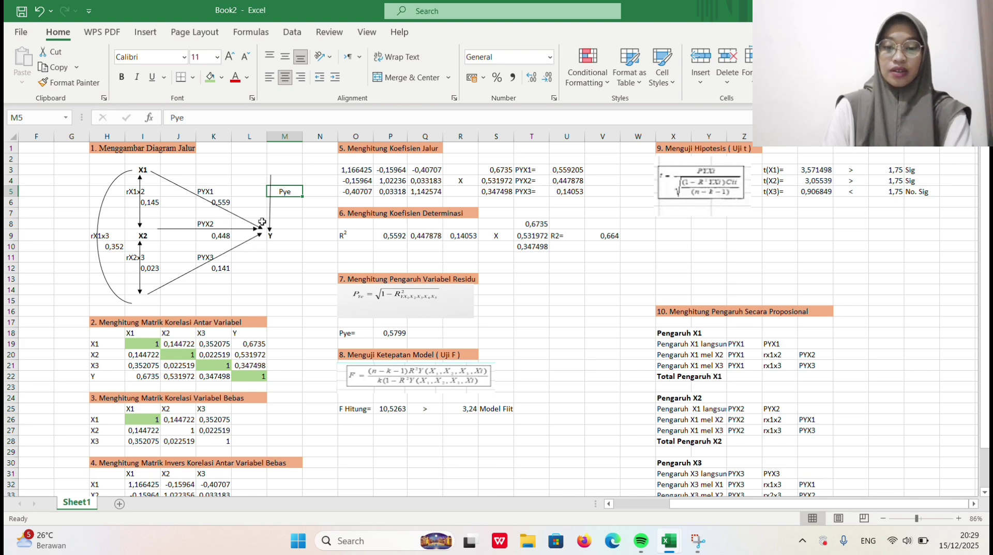
pyautogui.click(291, 203)
pyautogui.scroll(-1, 252, 377)
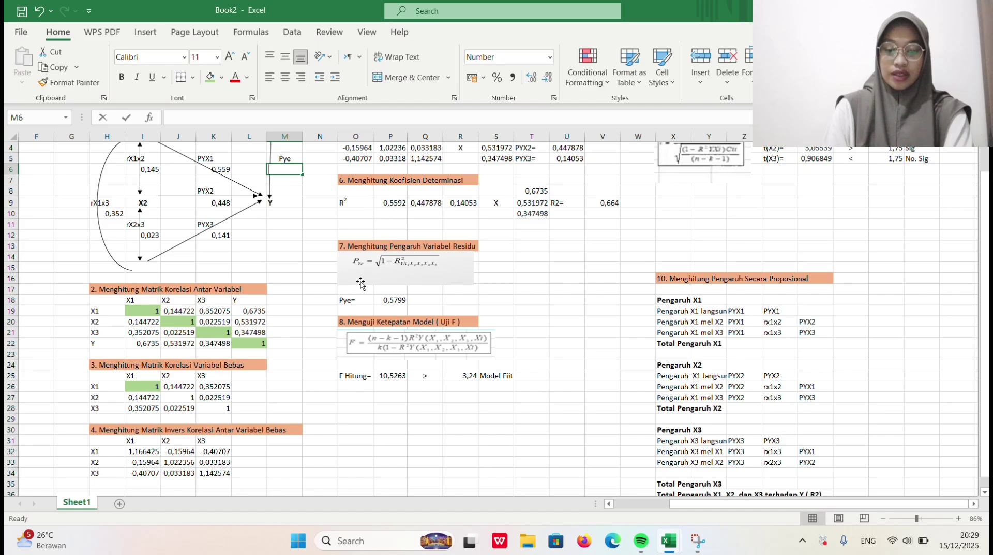
pyautogui.write('=')
pyautogui.click(407, 303)
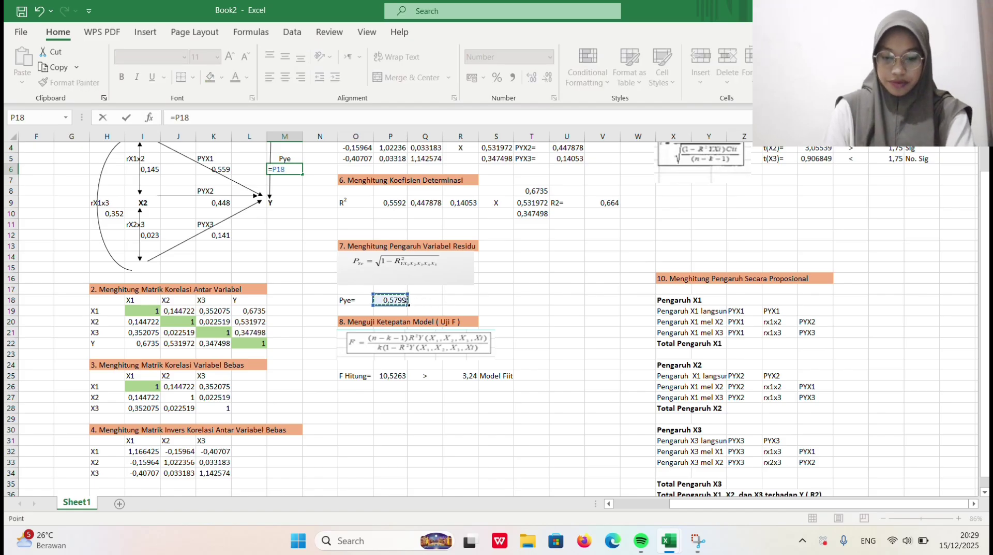
pyautogui.press('Return')
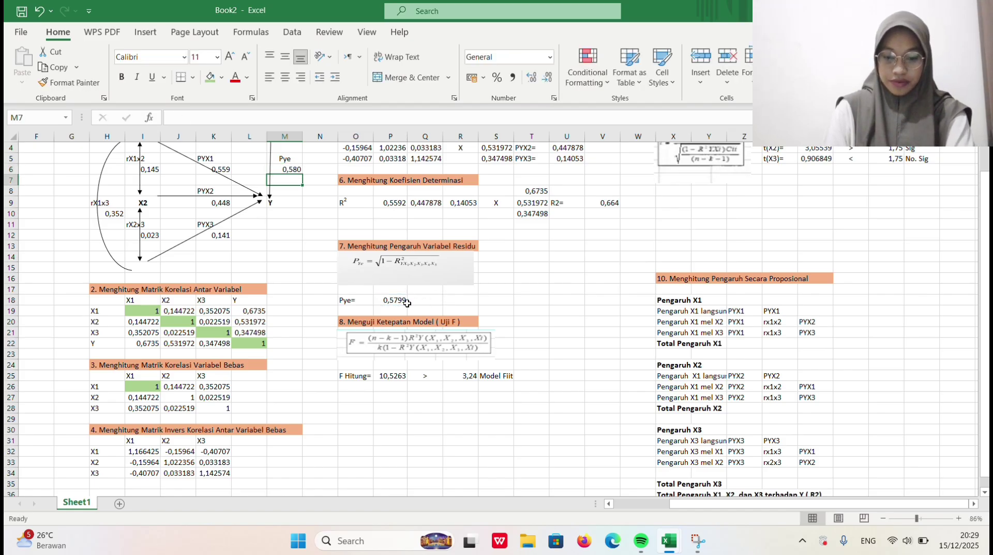
pyautogui.click(298, 169)
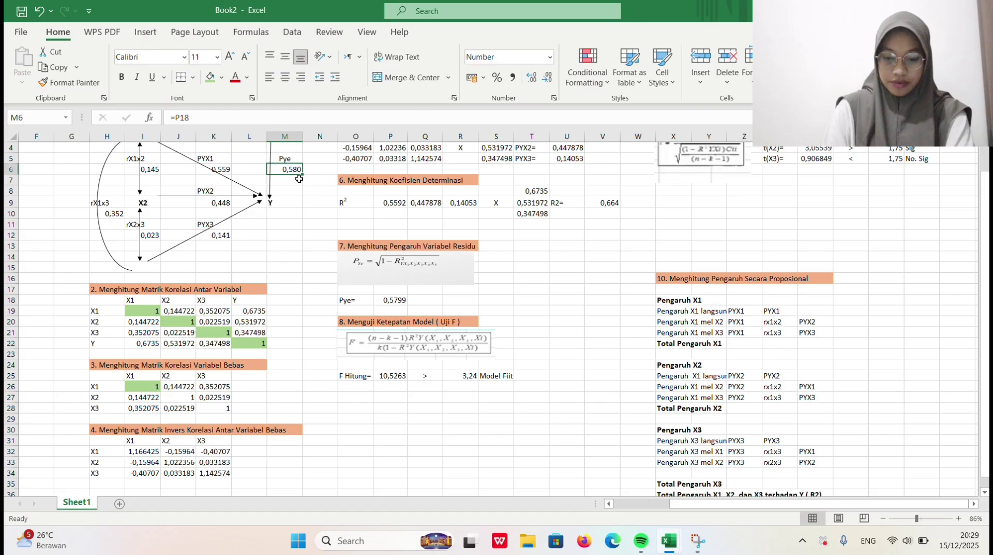
pyautogui.scroll(1, 303, 192)
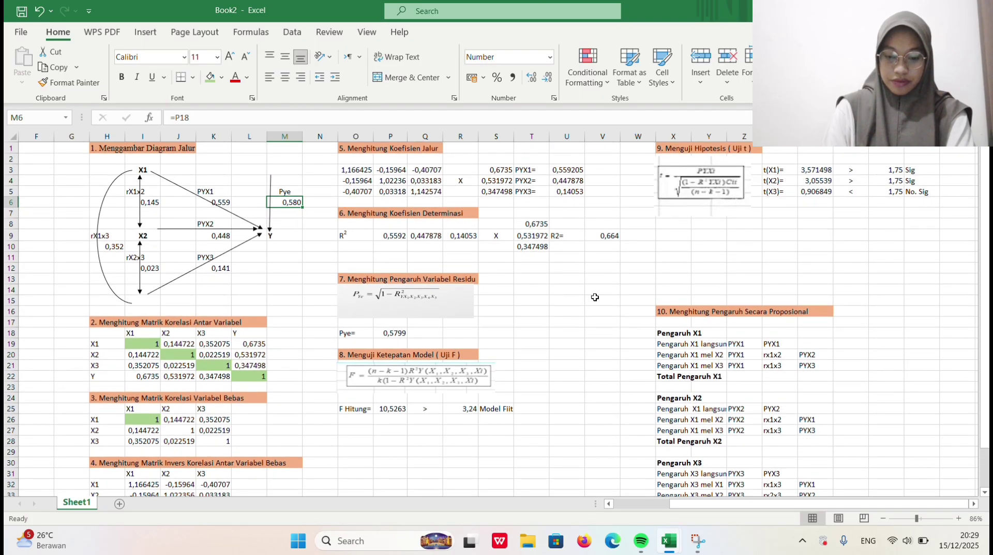
# Bring the first PYX1 coefficient into the direct-effect row of Pengaruh X1 by entering =K6 in AC19.
pyautogui.click(427, 16)
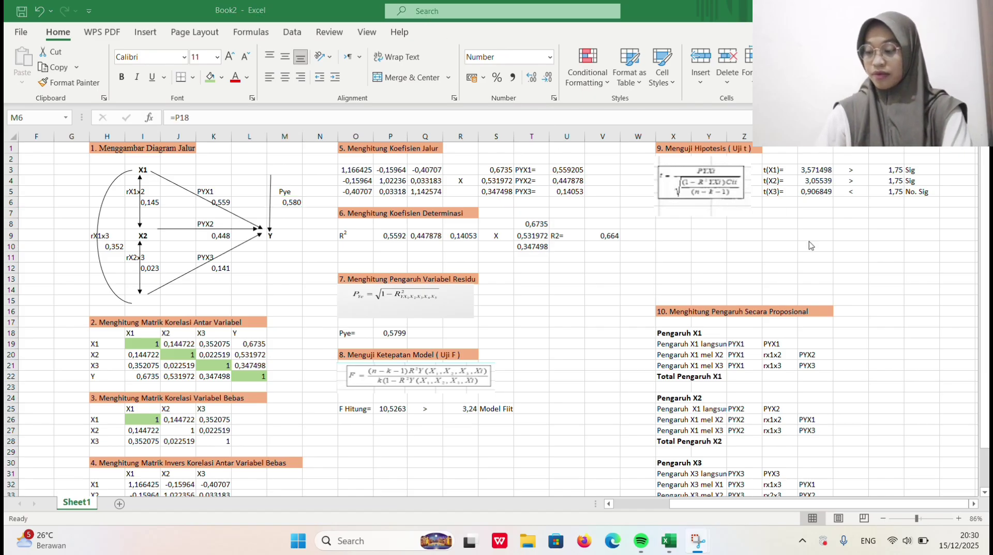
pyautogui.scroll(-2, 863, 357)
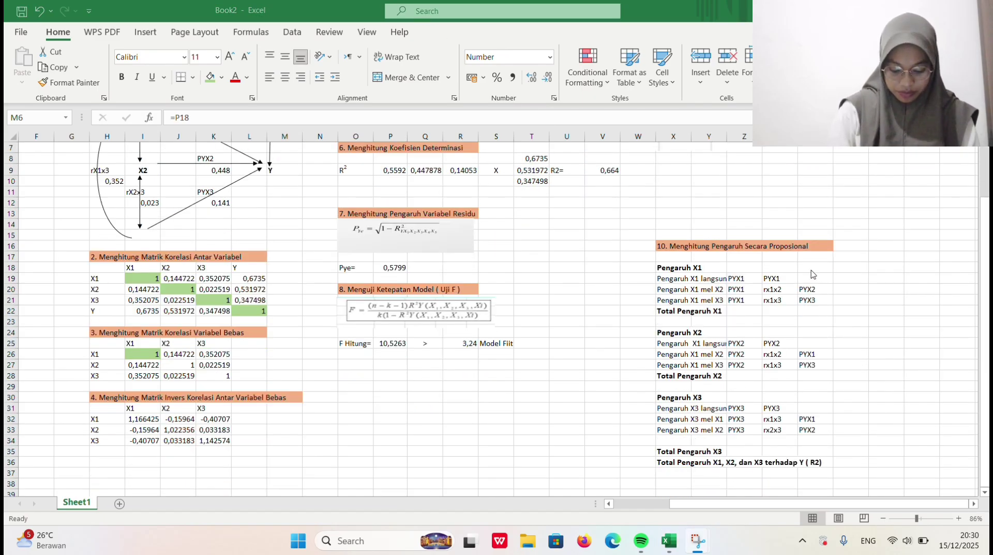
pyautogui.scroll(1, 790, 268)
pyautogui.scroll(1, 785, 365)
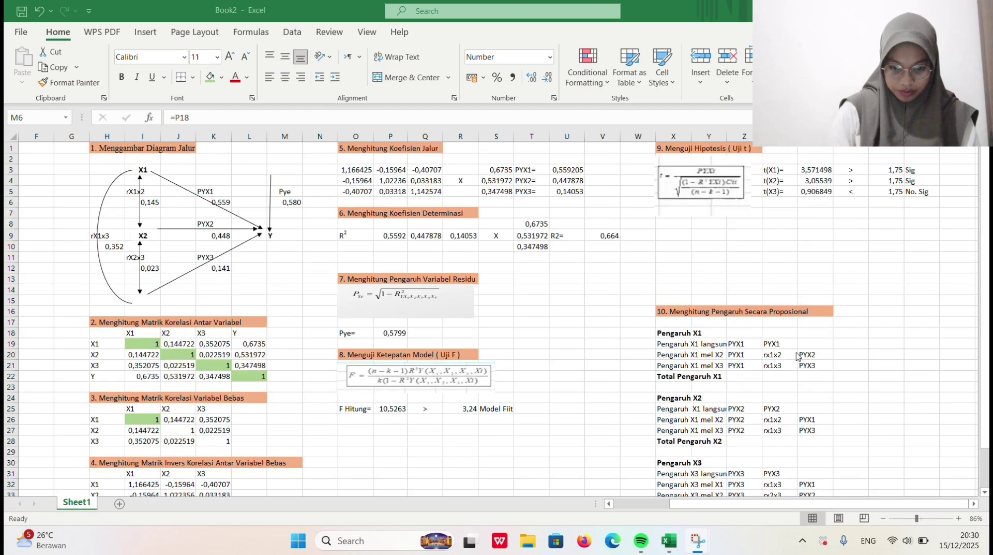
pyautogui.click(849, 343)
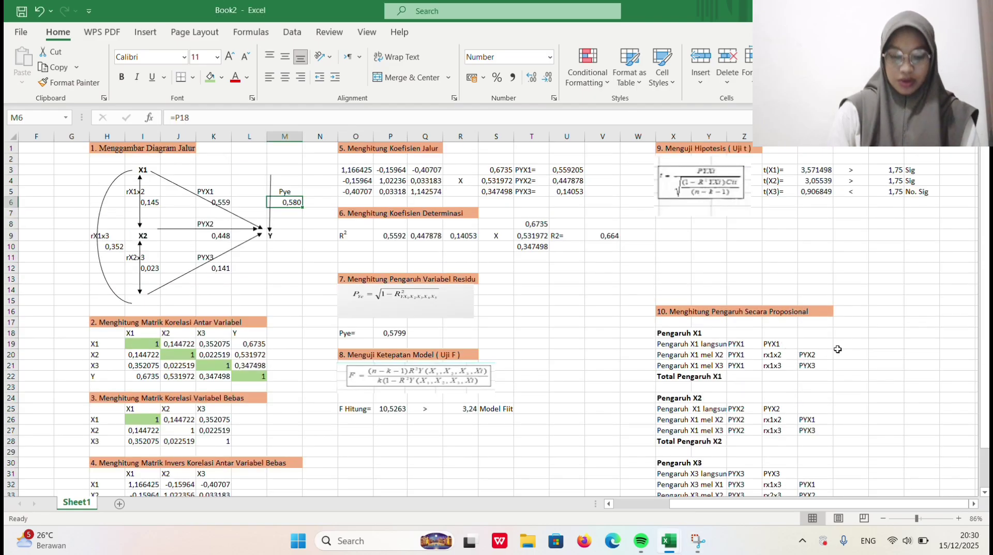
pyautogui.click(850, 343)
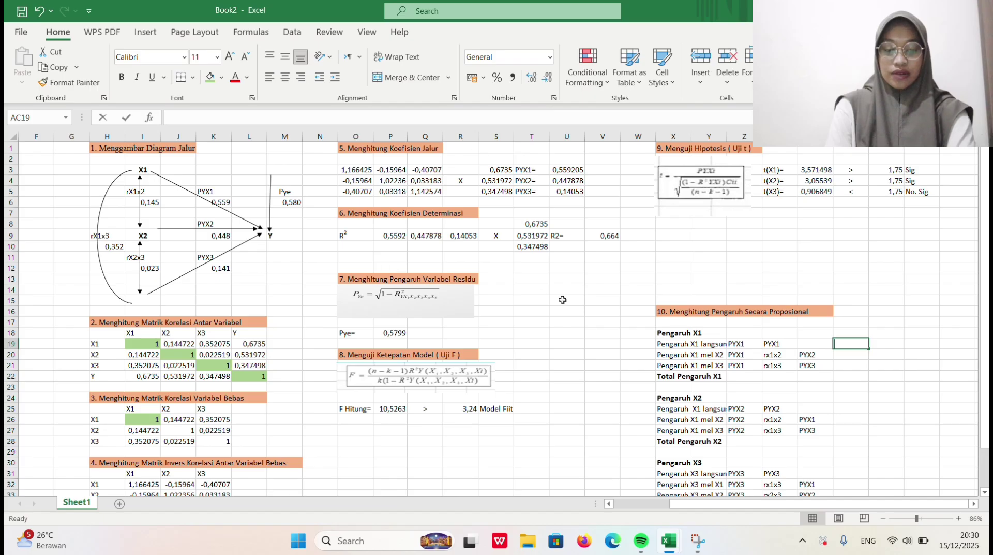
pyautogui.write('=')
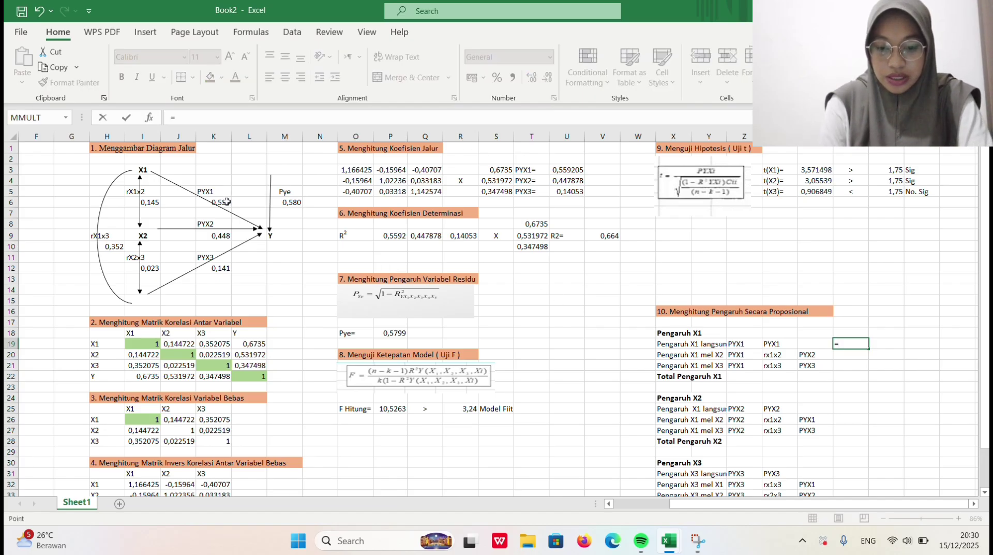
pyautogui.click(227, 201)
pyautogui.press('Return')
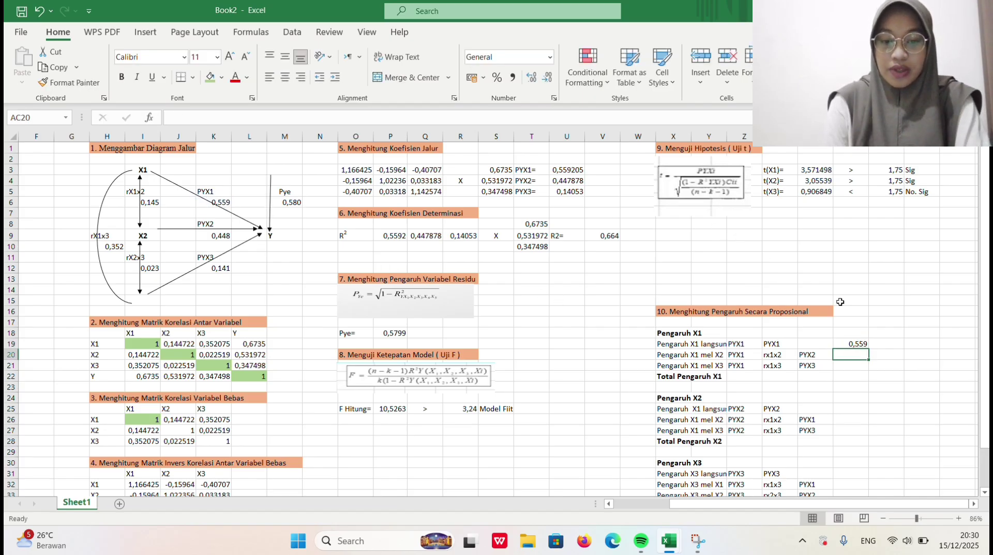
# Bring the second PYX1 coefficient into the direct-effect row of Pengaruh X1 by entering =K6 in AD19.
pyautogui.doubleClick(886, 343)
pyautogui.write('=')
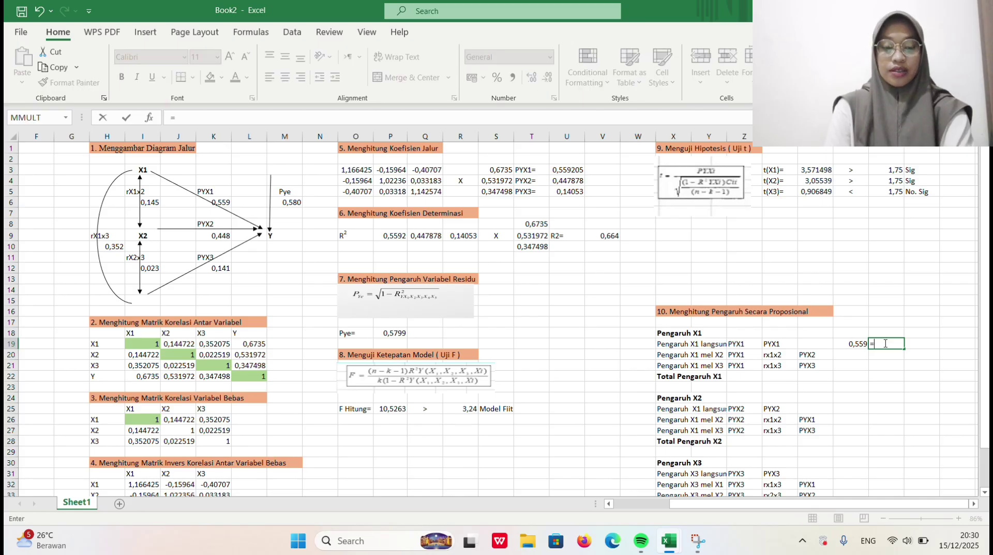
pyautogui.click(227, 202)
pyautogui.press('Return')
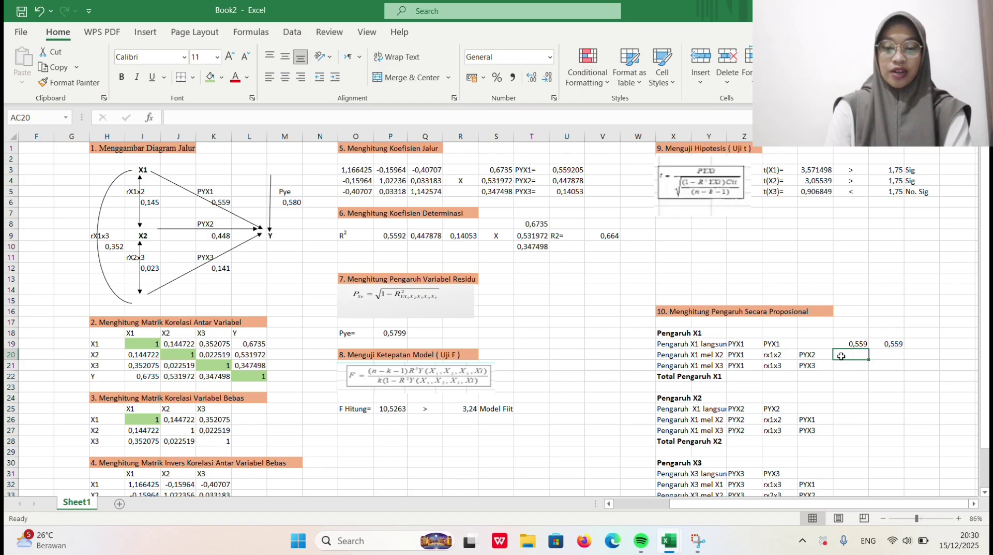
pyautogui.click(733, 343)
pyautogui.write('=')
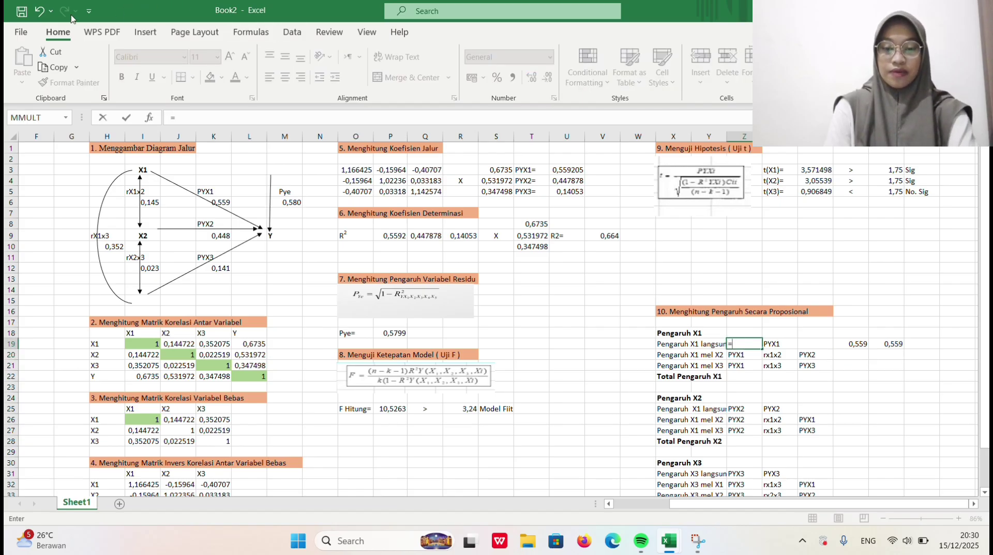
pyautogui.click(41, 12)
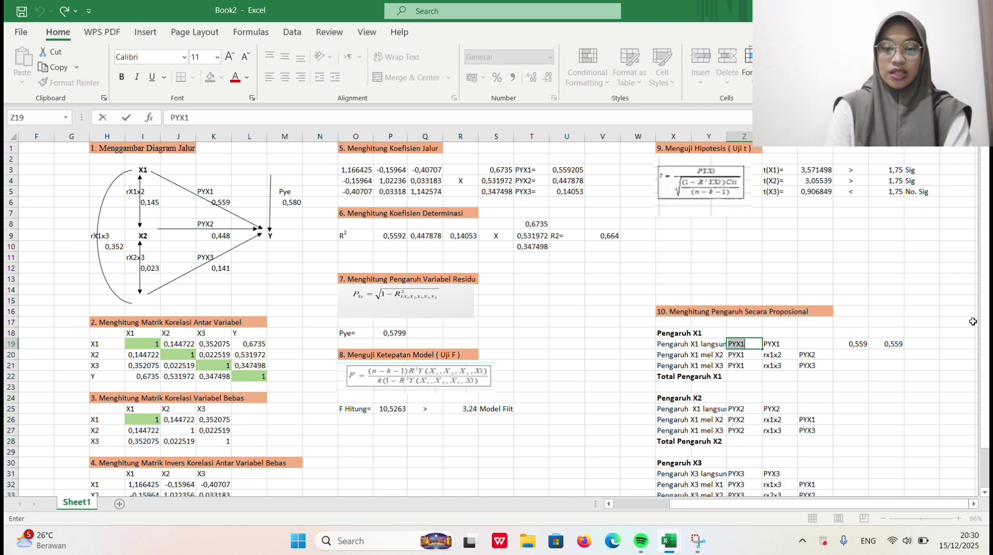
# Bring the PYX1 coefficient into the row for X1's effect through X2 by entering =K6 in AC20.
pyautogui.click(865, 356)
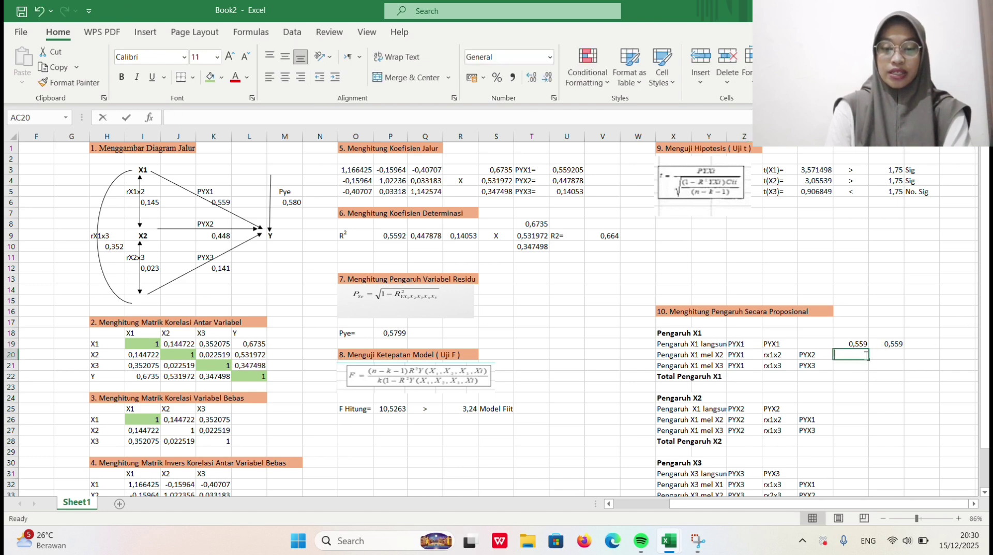
pyautogui.write('=')
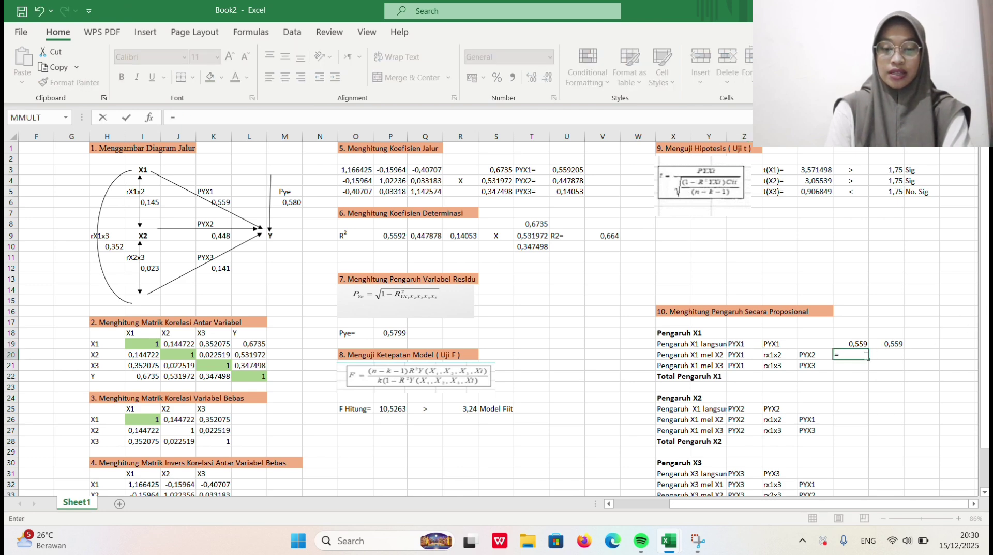
pyautogui.click(227, 203)
pyautogui.press('Return')
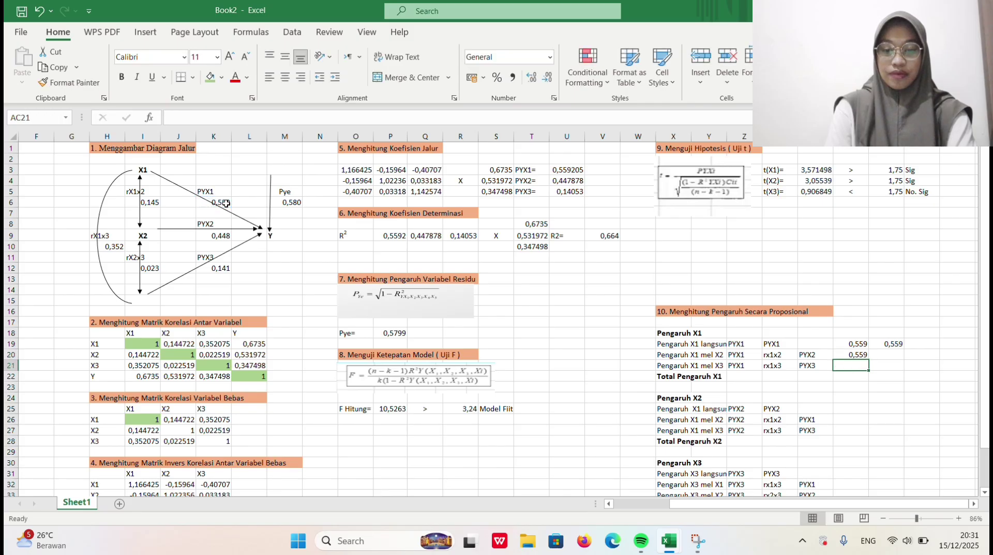
# Bring the rx1x2 correlation into the row for X1's effect through X2 by entering =I6 in AD20.
pyautogui.press('Up')
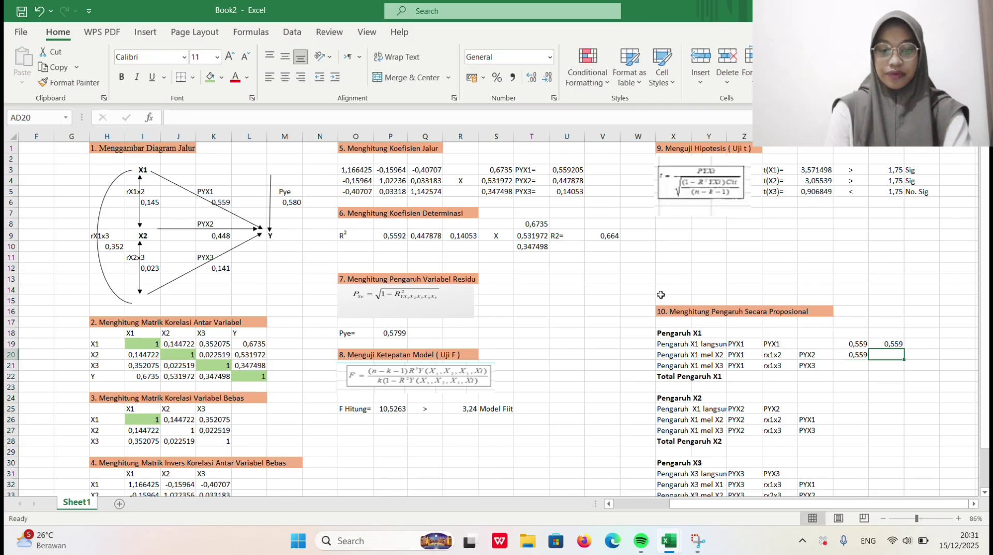
pyautogui.write('=')
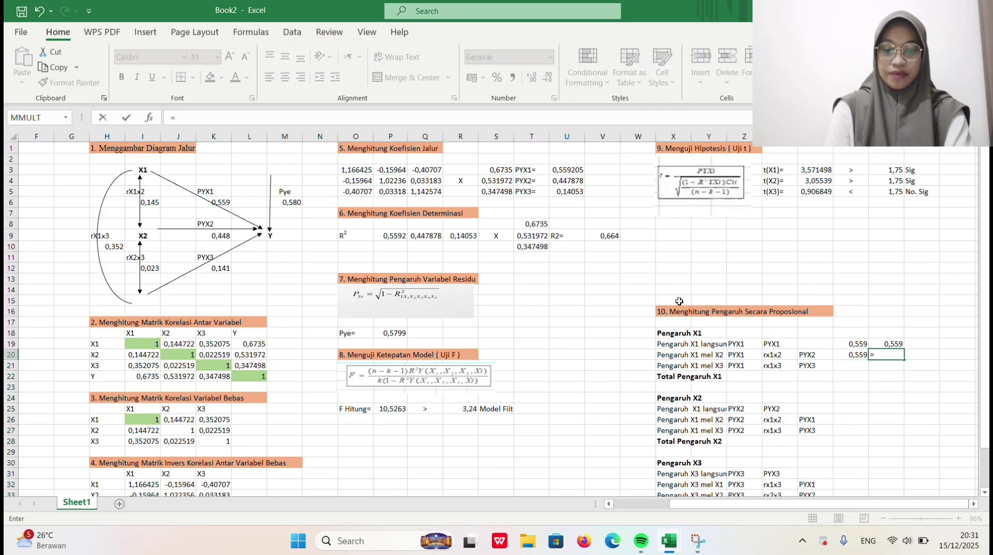
pyautogui.click(151, 201)
pyautogui.press('Return')
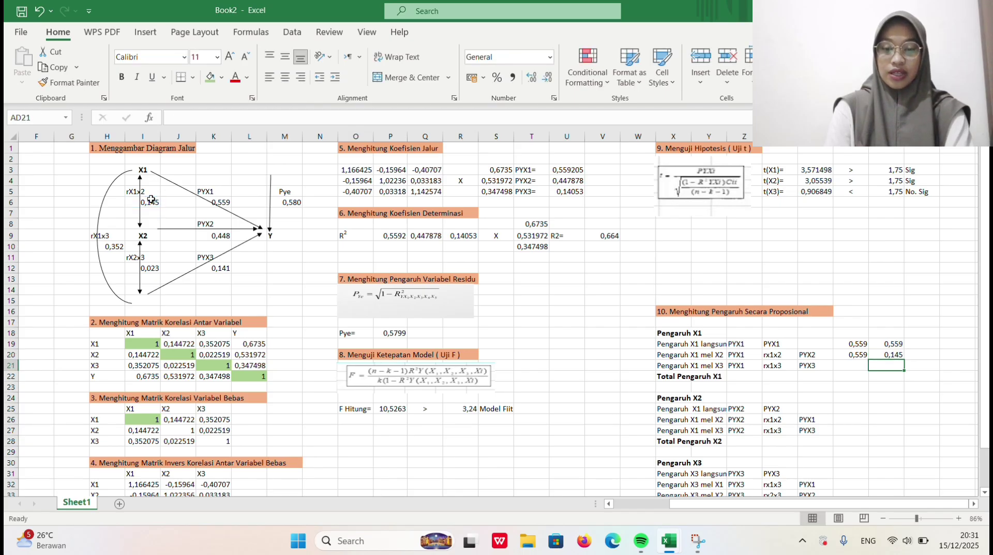
# Link cell AE20 in the Pengaruh X1 mel X2 row to the PYX2 coefficient in K9.
pyautogui.press('Right')
pyautogui.press('Up')
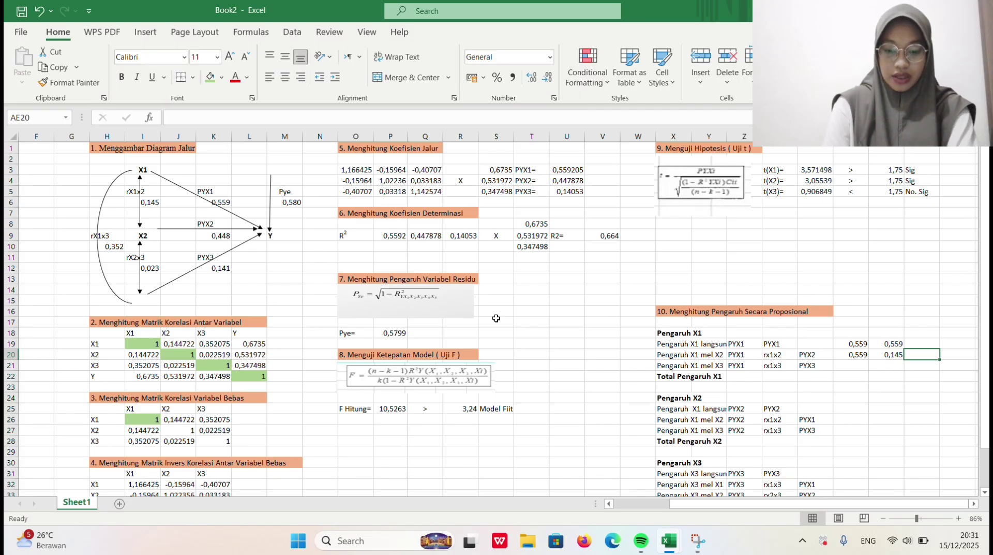
pyautogui.write('=')
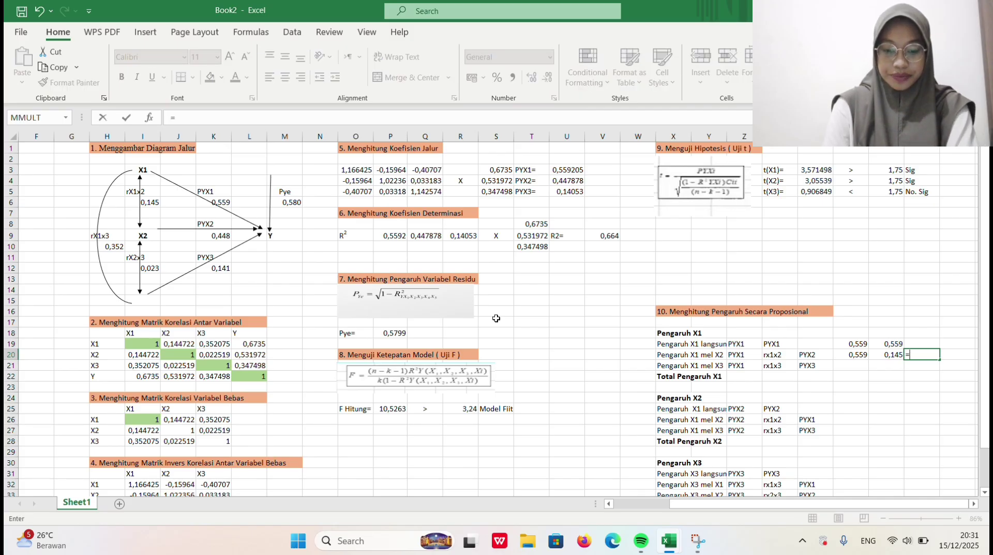
pyautogui.click(222, 236)
pyautogui.press('Return')
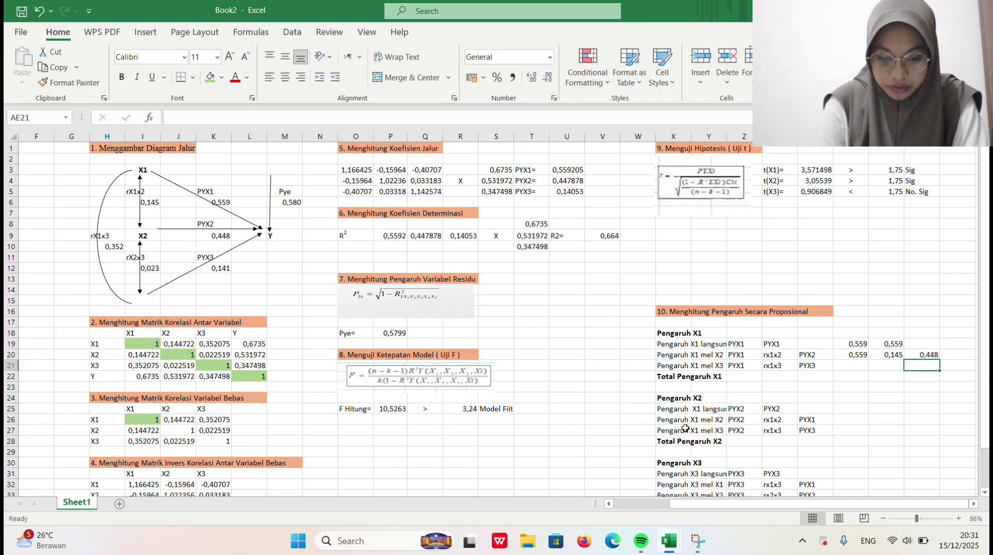
# Link cell AC21 in the Pengaruh X1 mel X3 row to the PYX1 coefficient in K6.
pyautogui.press('Left')
pyautogui.press('Left')
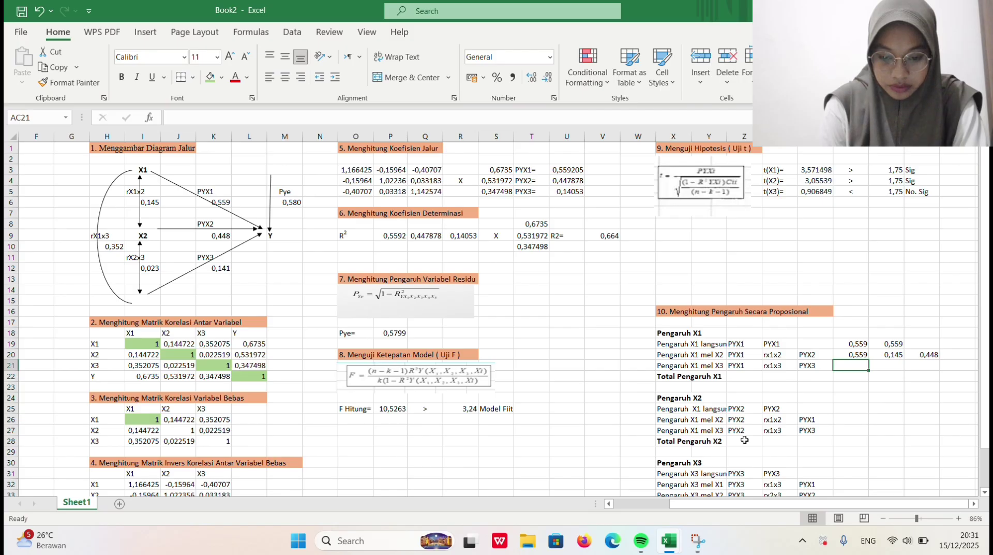
pyautogui.write('=')
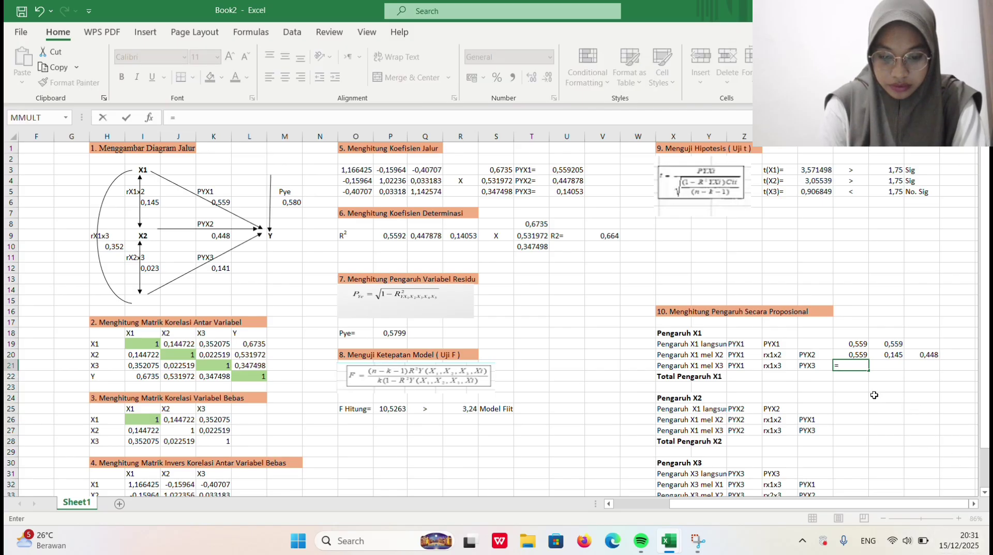
pyautogui.scroll(-2, 735, 381)
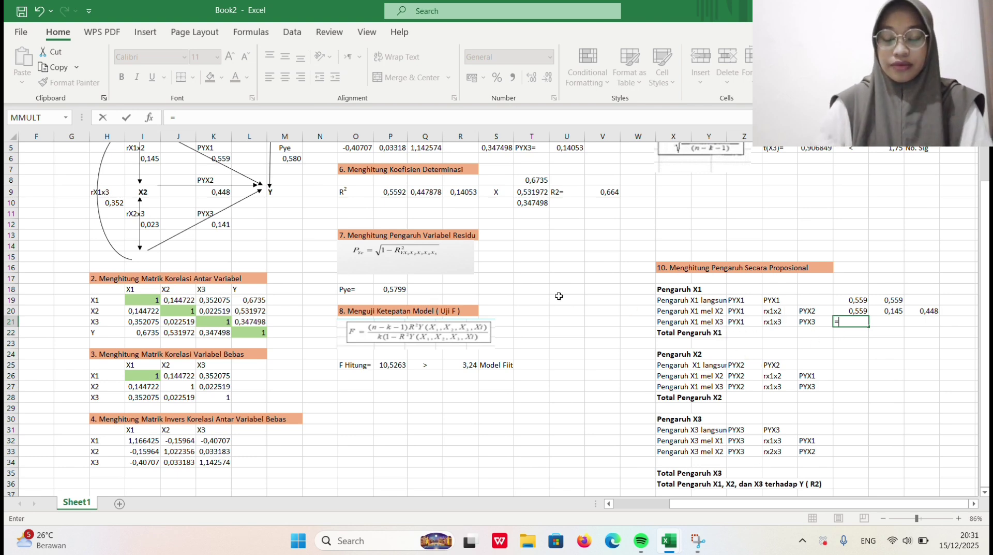
pyautogui.click(223, 158)
pyautogui.press('Tab')
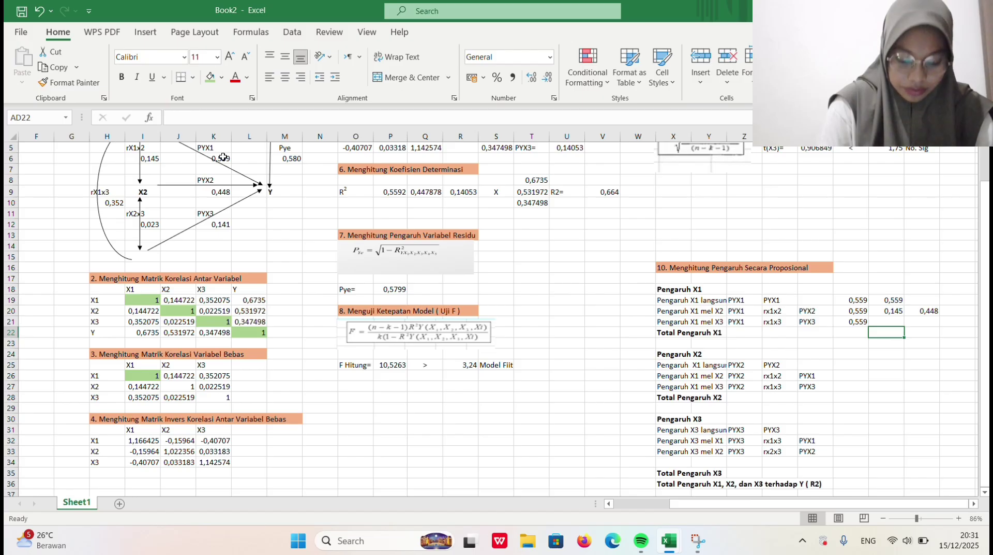
# Complete the Pengaruh X1 mel X3 row by linking AD21 to rX1x3 in H10 and AE21 to PYX3 in K12.
pyautogui.write('=')
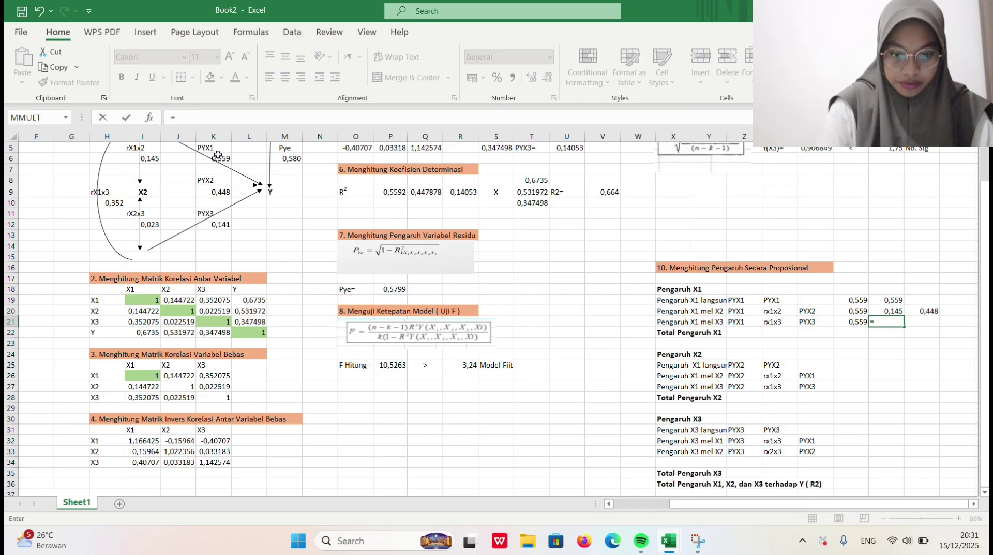
pyautogui.click(120, 202)
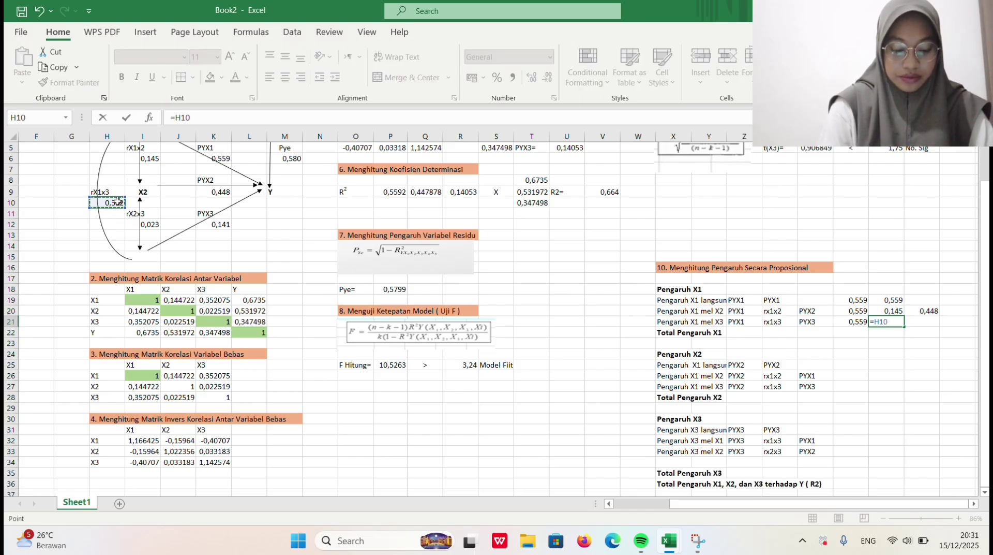
pyautogui.press('Tab')
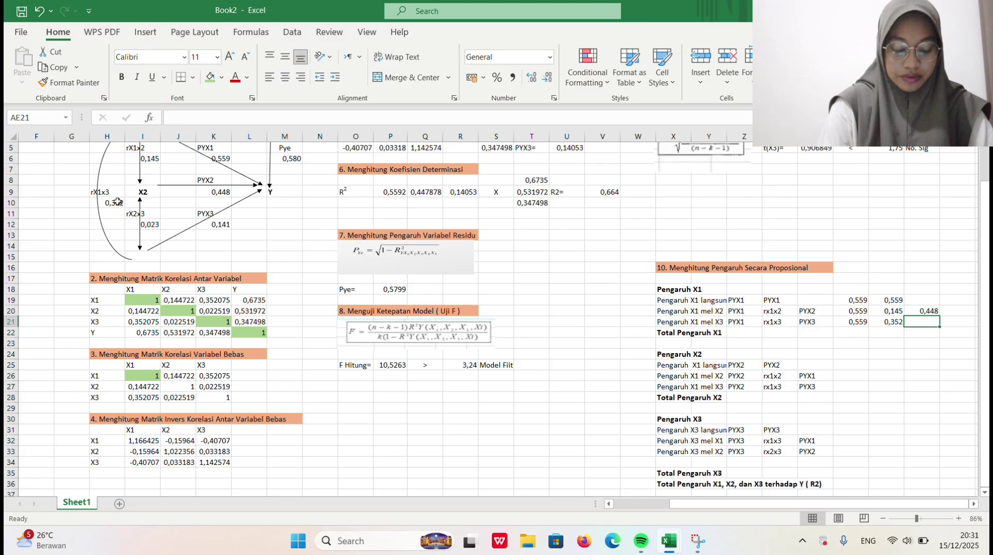
pyautogui.write('=')
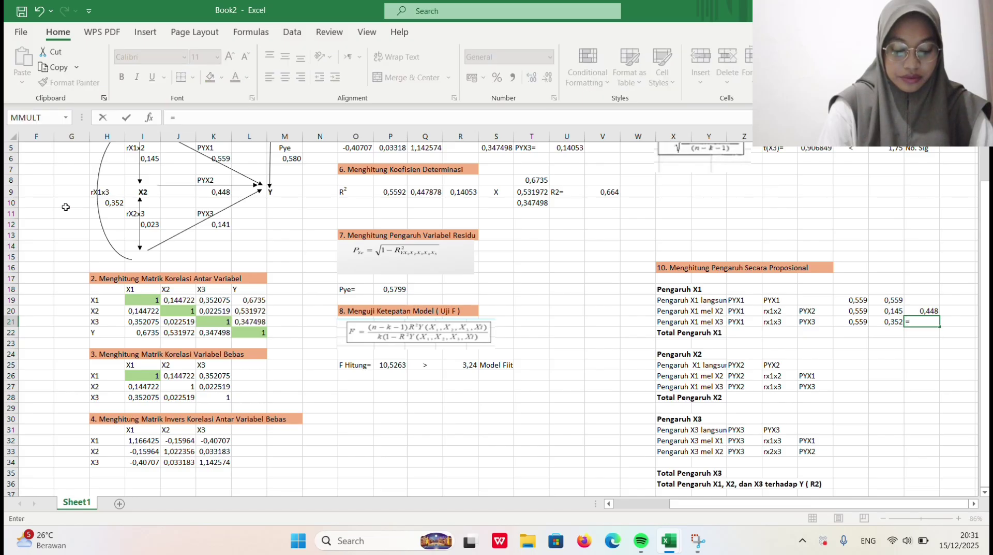
pyautogui.click(222, 224)
pyautogui.press('Return')
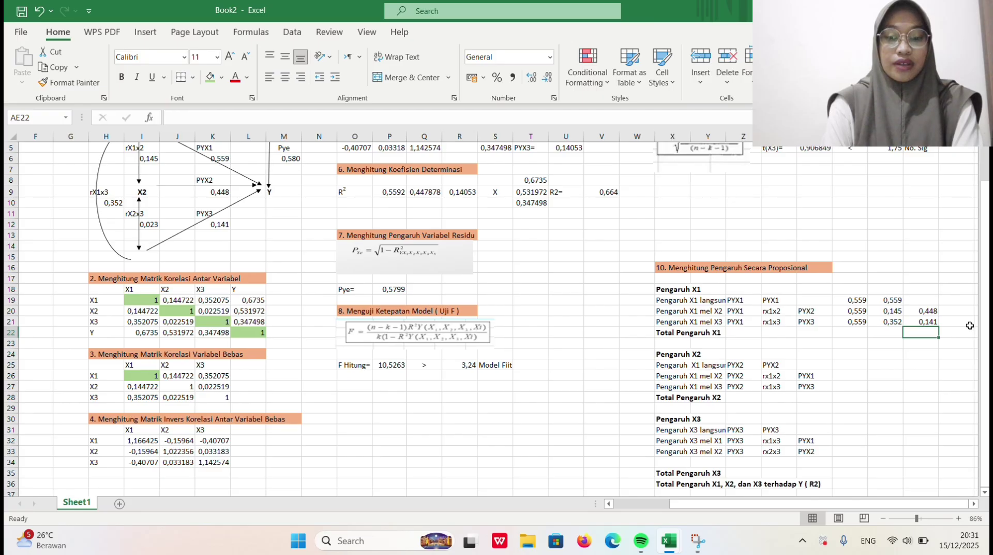
# Link cell AC25 in the direct-effect row of Pengaruh X2 to the PYX2 coefficient in K9.
pyautogui.hscroll(1, 969, 325)
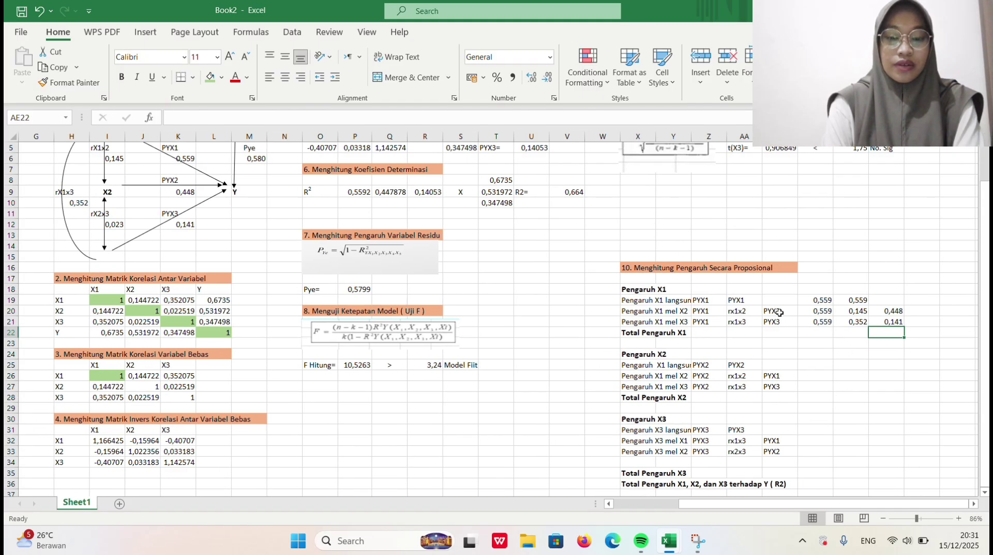
pyautogui.scroll(-1, 723, 399)
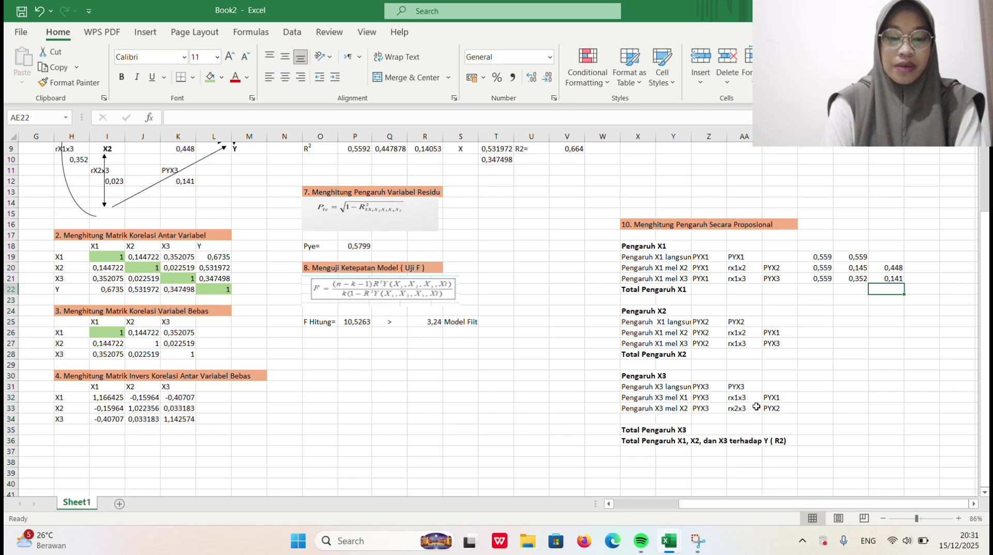
pyautogui.click(835, 324)
pyautogui.click(814, 324)
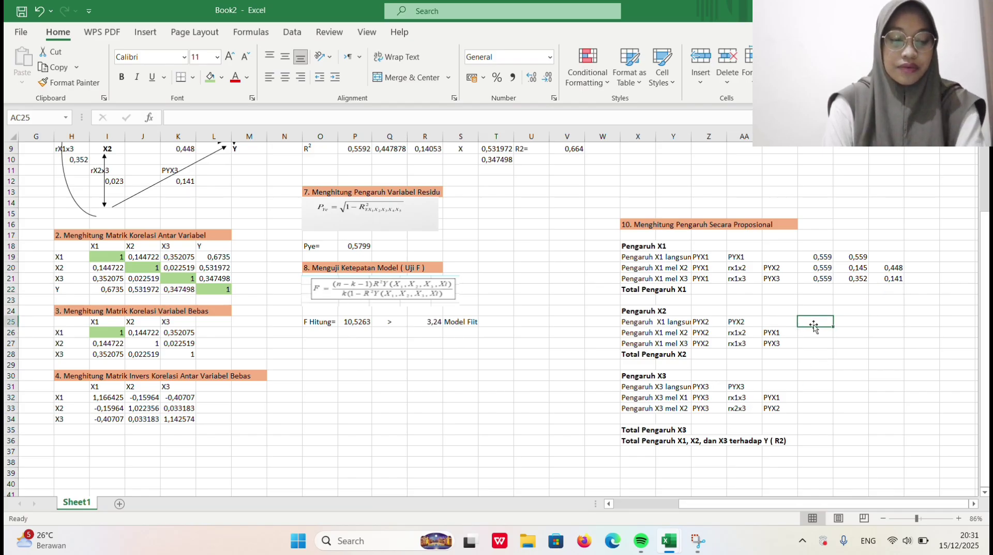
pyautogui.write('=')
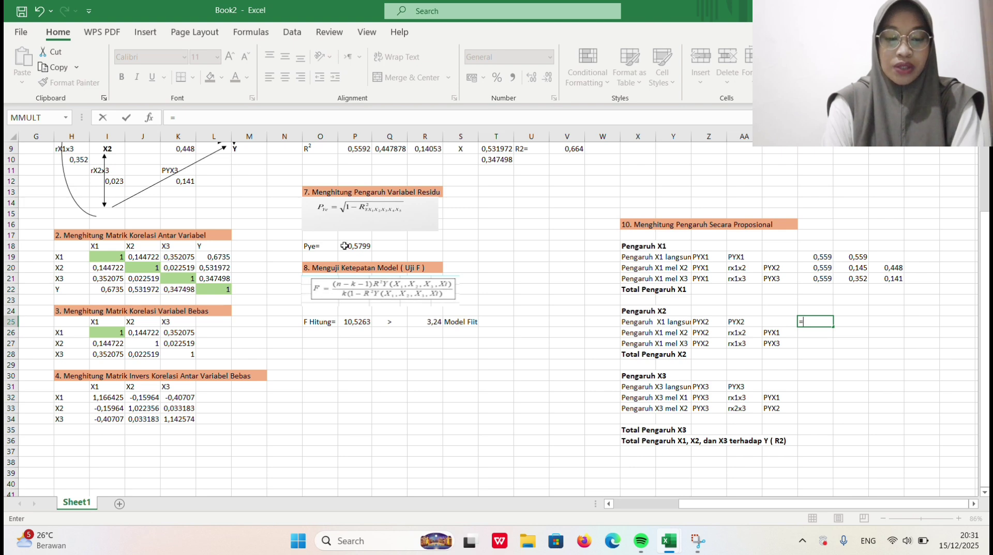
pyautogui.scroll(2, 194, 205)
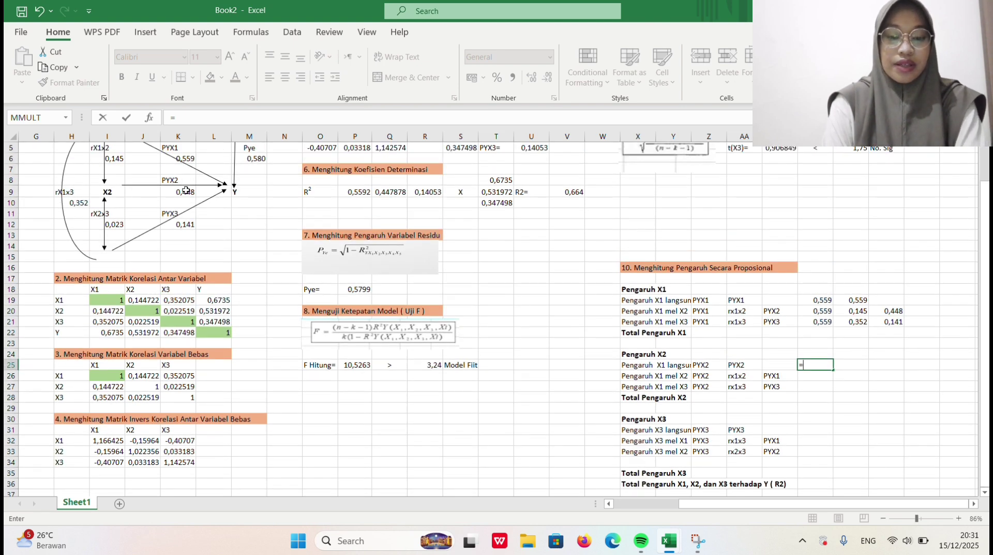
pyautogui.click(186, 190)
pyautogui.press('Return')
# Link cell AD25, the second factor of X2's direct effect, to the PYX2 coefficient in K9.
pyautogui.press('Right')
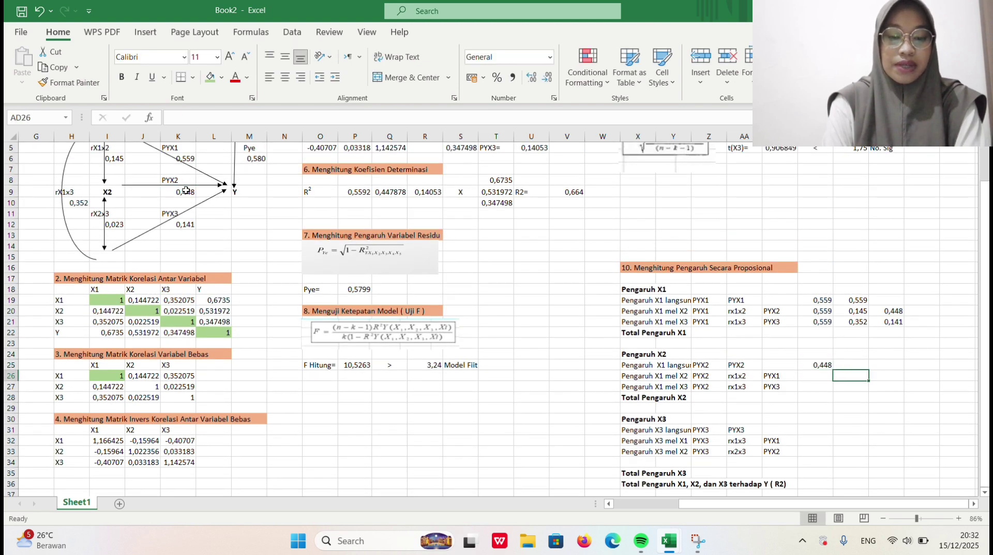
pyautogui.press('Down')
pyautogui.press('Up')
pyautogui.press('Up')
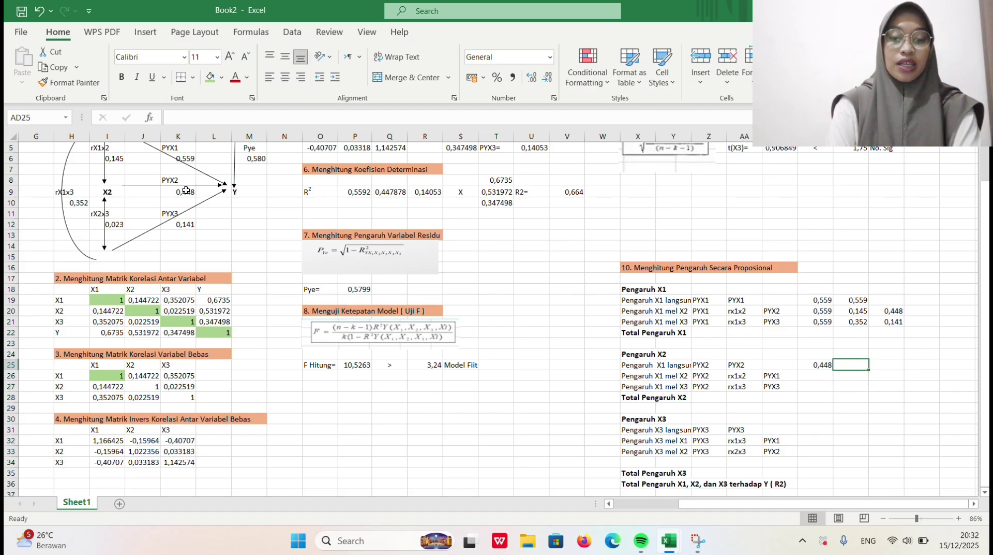
pyautogui.write('=')
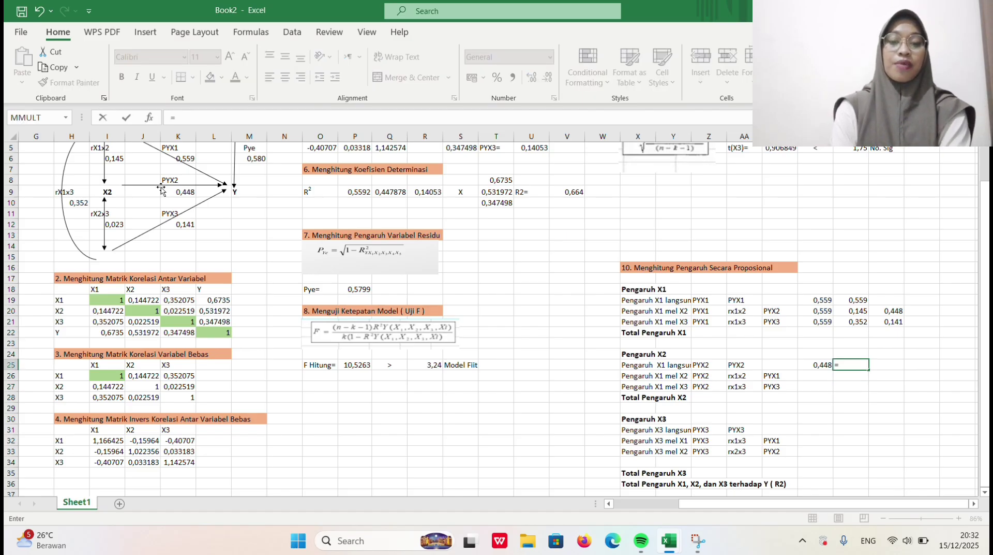
pyautogui.click(183, 191)
pyautogui.press('Return')
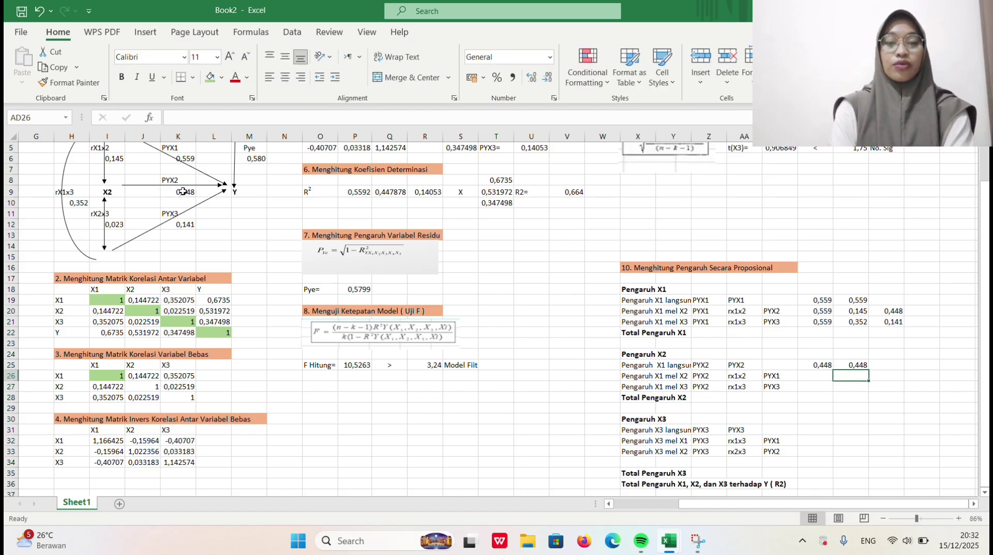
# Link cell AC26, the first factor in the rx1x2 row of Pengaruh X2, to PYX2 in K9.
pyautogui.press('Down')
pyautogui.press('Up')
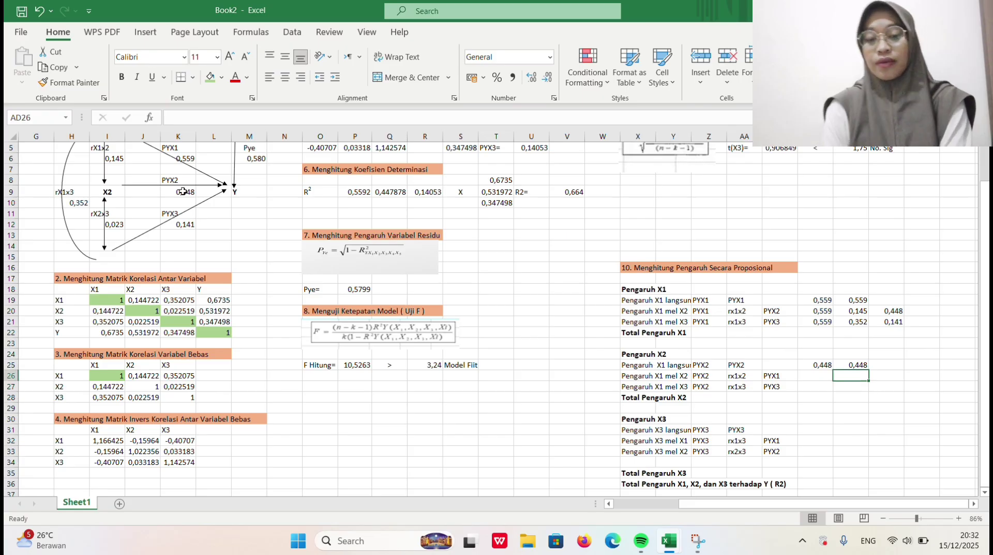
pyautogui.press('Left')
pyautogui.write('=')
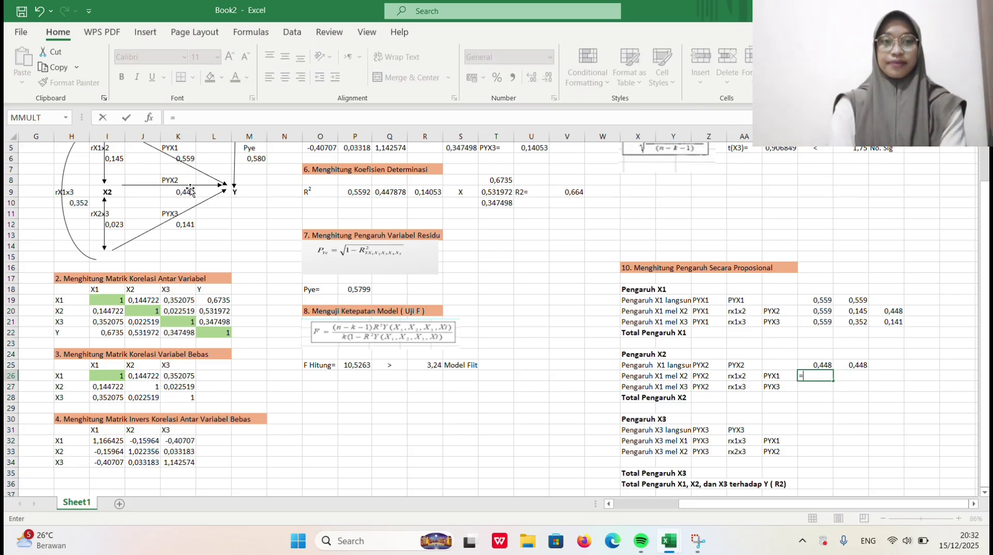
pyautogui.click(190, 192)
pyautogui.press('Return')
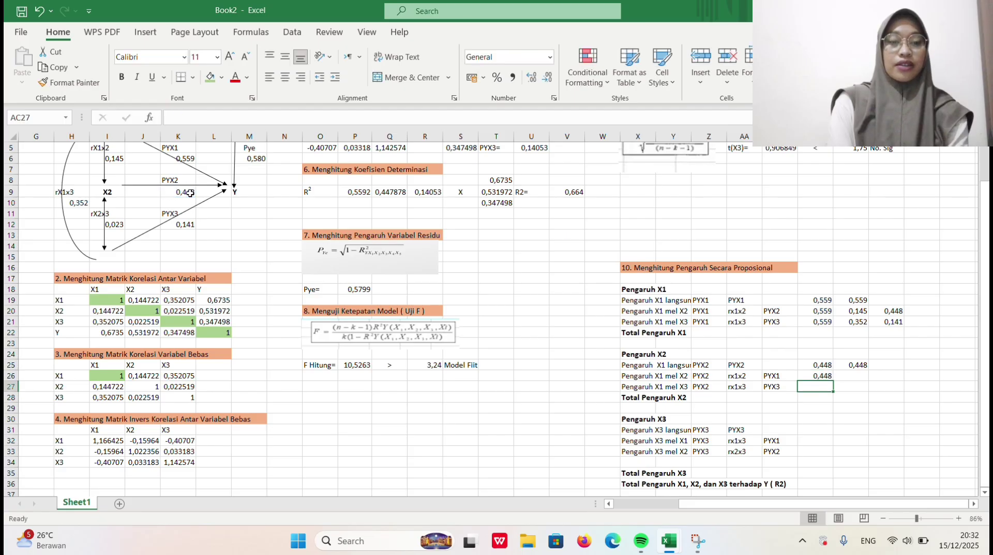
# Complete row 26 of Pengaruh X2 by linking AD26 to rX1x2 in I6 and AE26 to PYX1 in K6.
pyautogui.press('Up')
pyautogui.press('Right')
pyautogui.write('=')
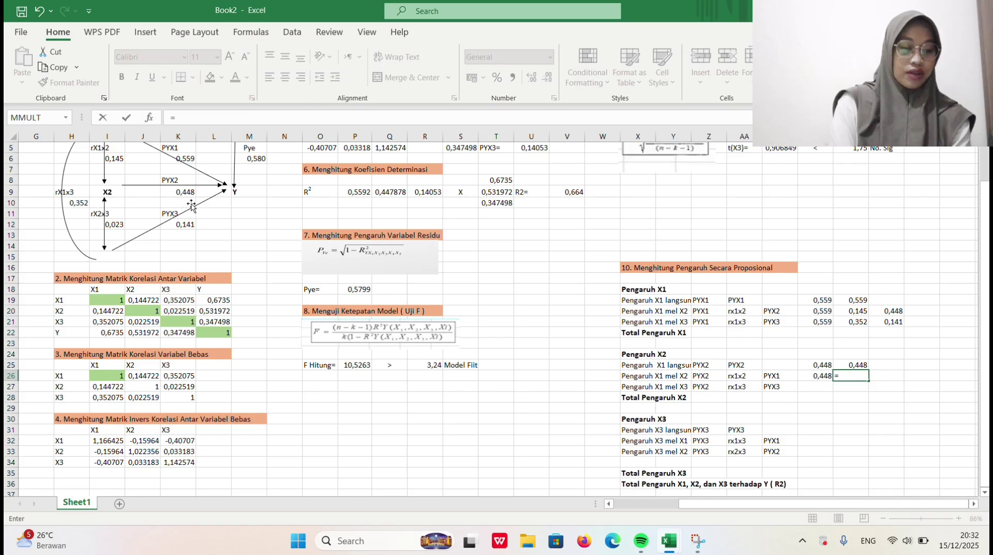
pyautogui.click(118, 161)
pyautogui.press('Tab')
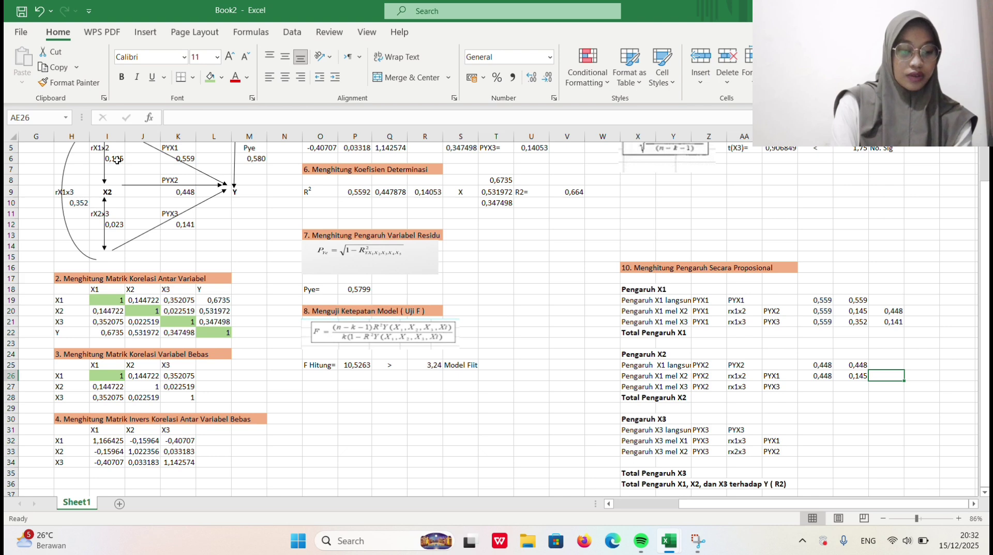
pyautogui.write('=')
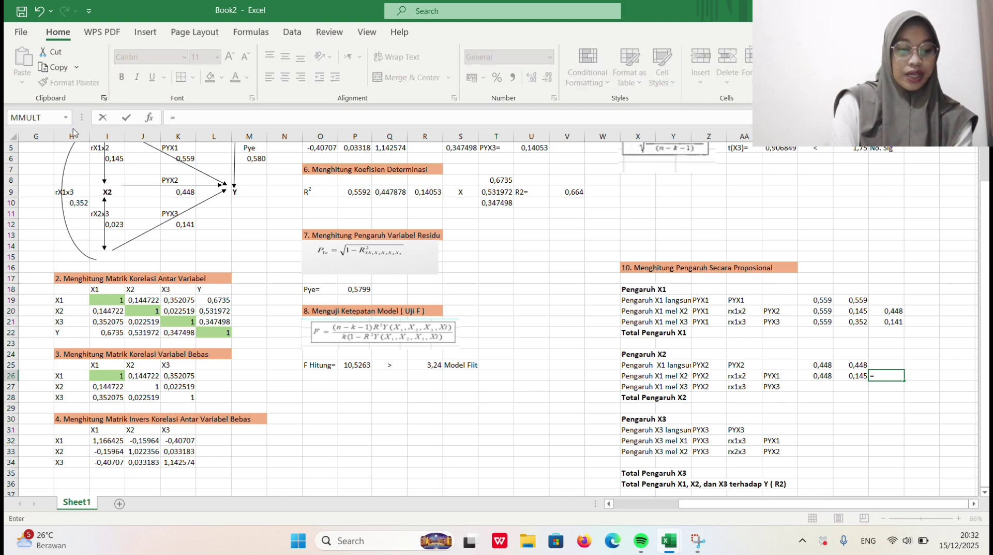
pyautogui.click(182, 156)
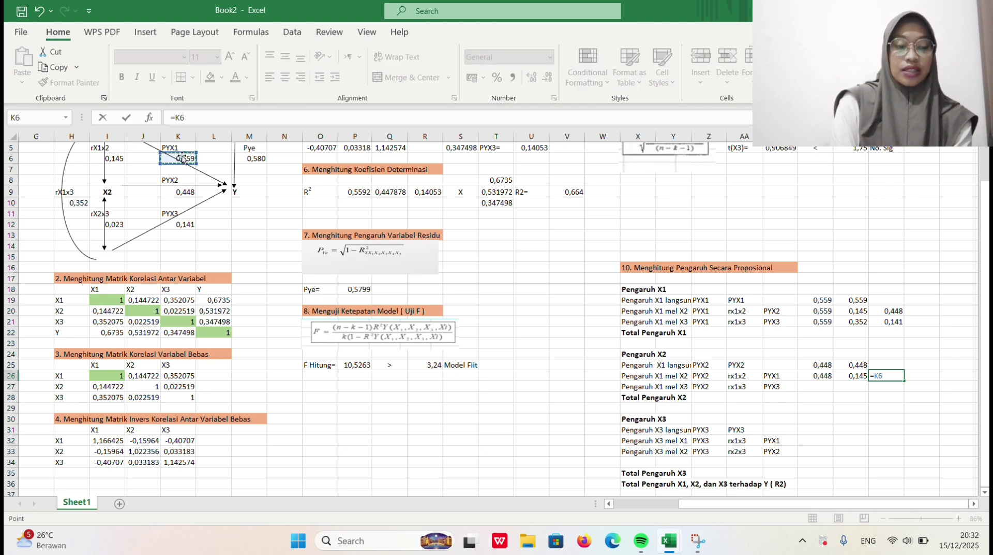
pyautogui.press('Return')
pyautogui.press('Left')
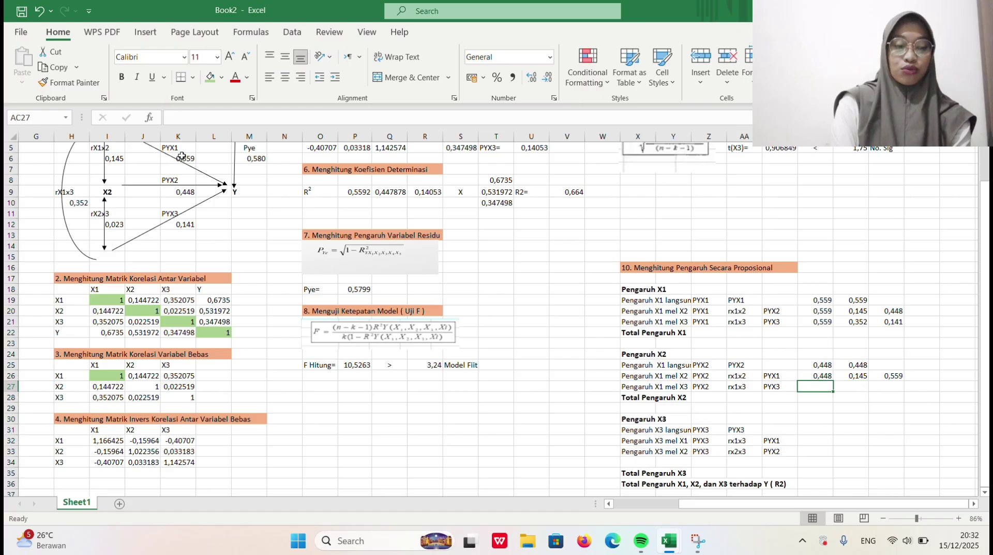
pyautogui.write('=')
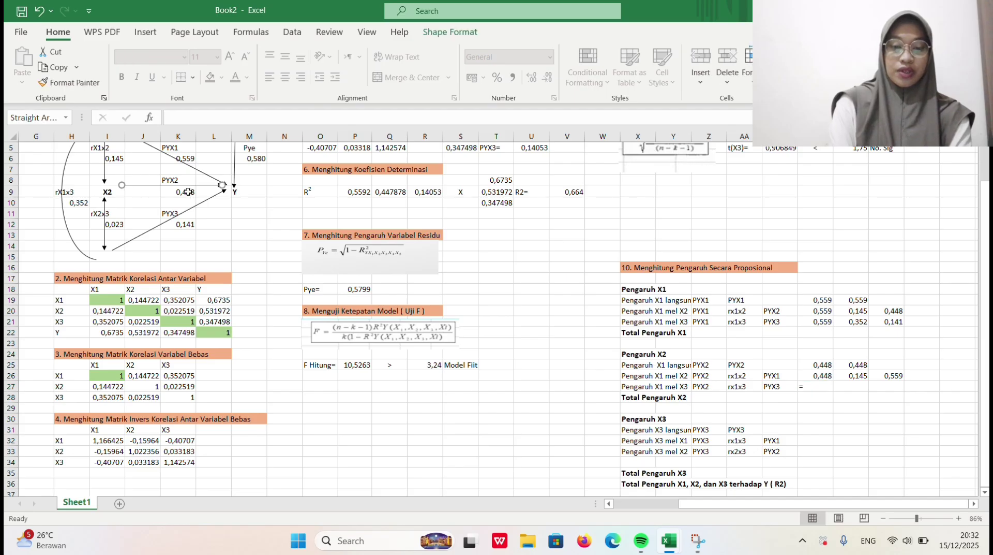
pyautogui.click(188, 192)
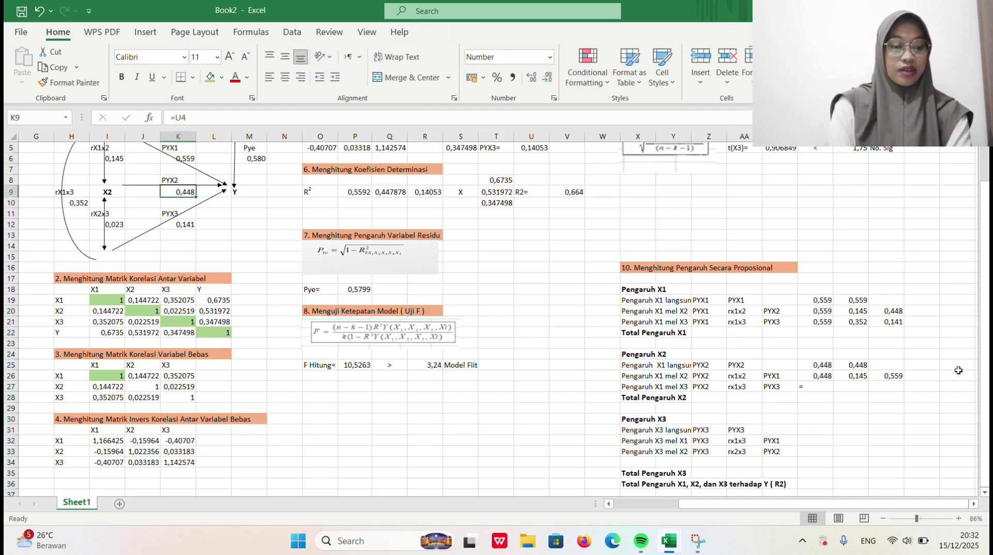
# Delete the Pye formula picture under section 7, Menghitung Pengaruh Variabel Residu.
pyautogui.click(823, 385)
pyautogui.click(368, 273)
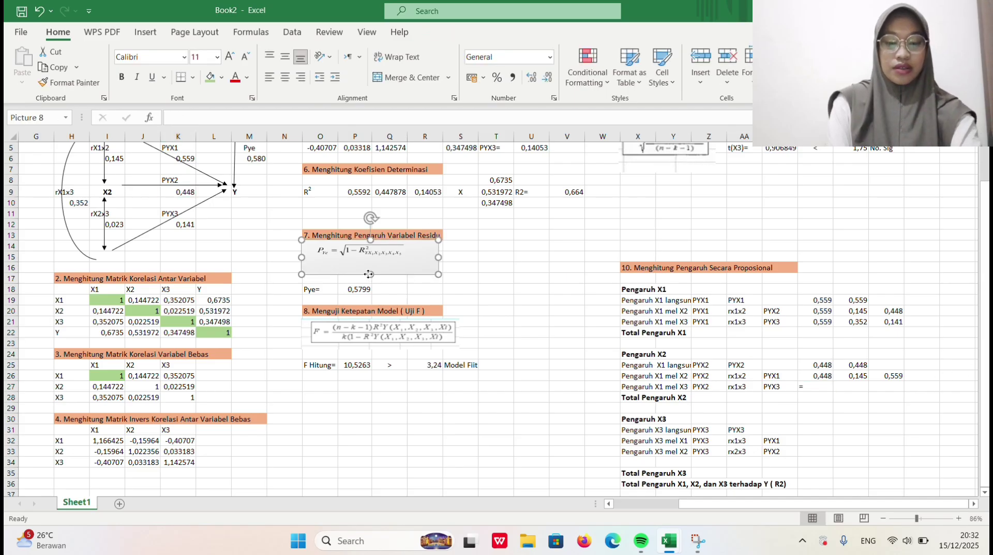
pyautogui.press('Delete')
# Link cell AC27, the first factor in the rx1x3 row of Pengaruh X2, to PYX2 in K9.
pyautogui.write('=')
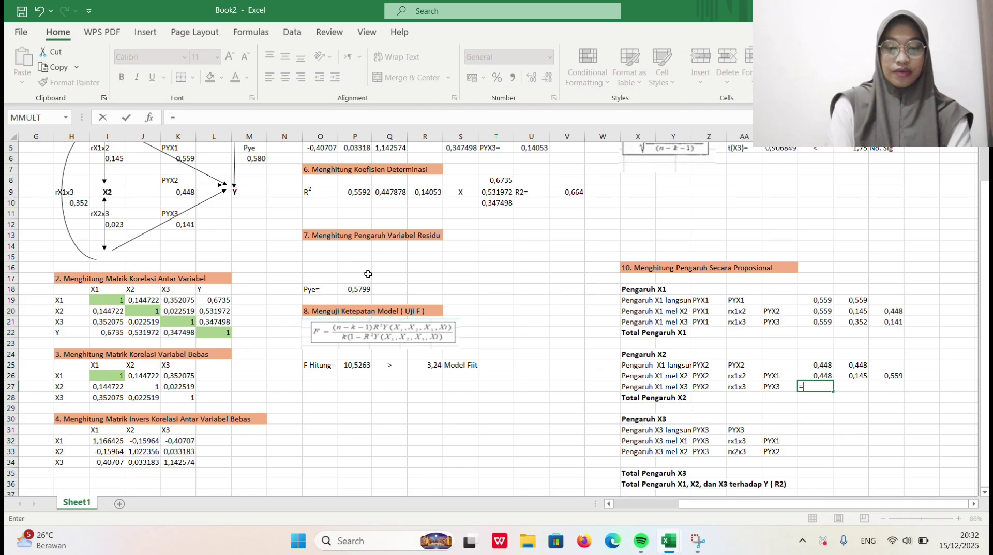
pyautogui.click(191, 194)
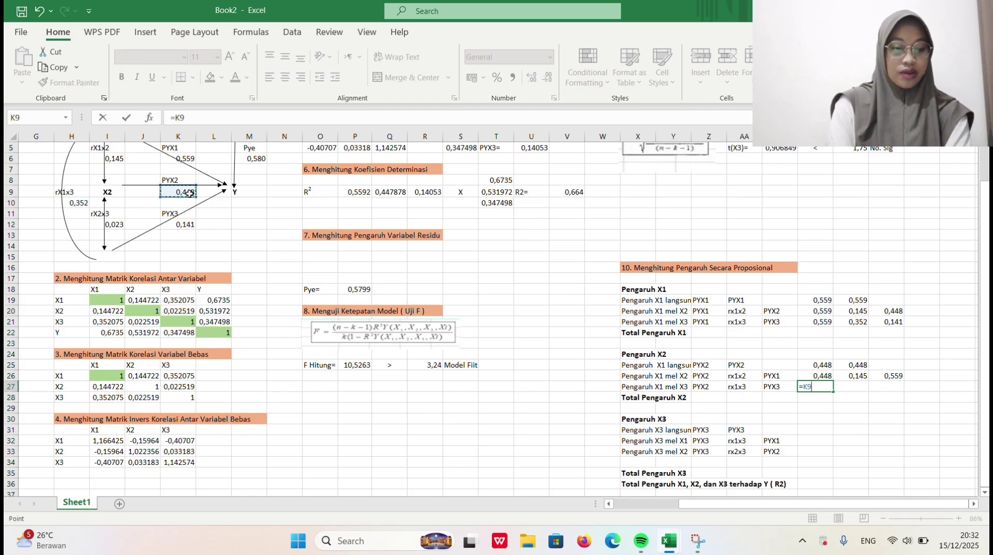
pyautogui.press('Tab')
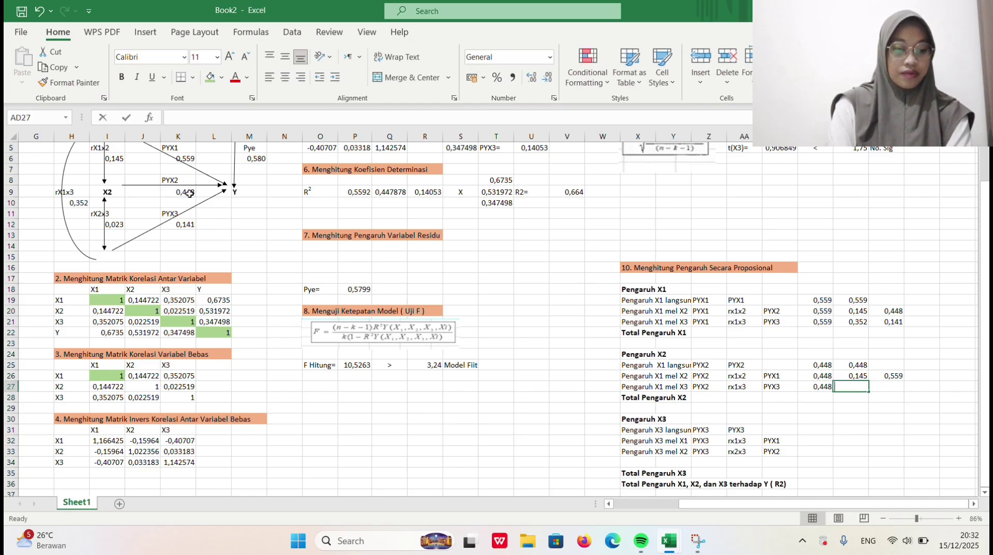
# Complete row 27 of Pengaruh X2 by linking AD27 to rX1x3 in H10 and AE27 to PYX3 in K12.
pyautogui.write('=')
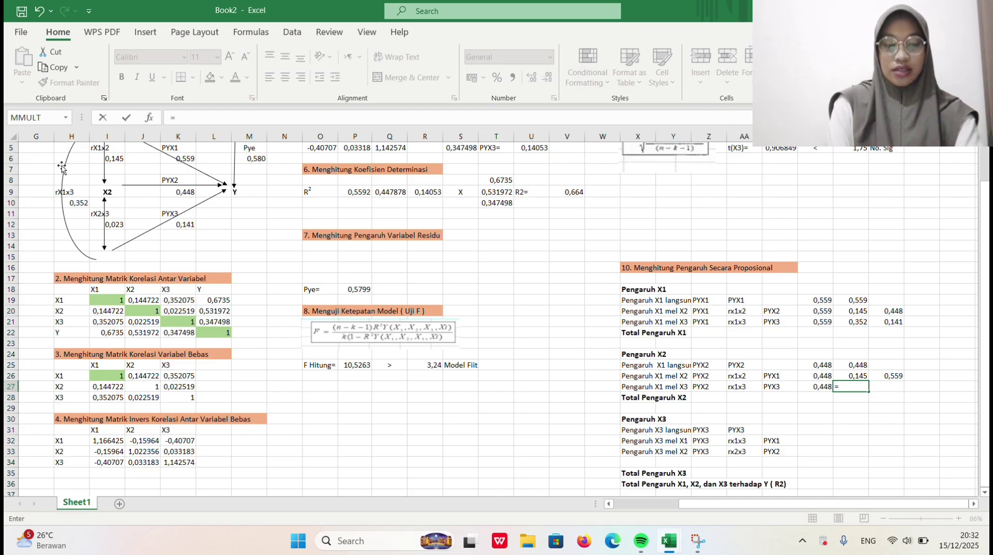
pyautogui.click(83, 205)
pyautogui.press('Tab')
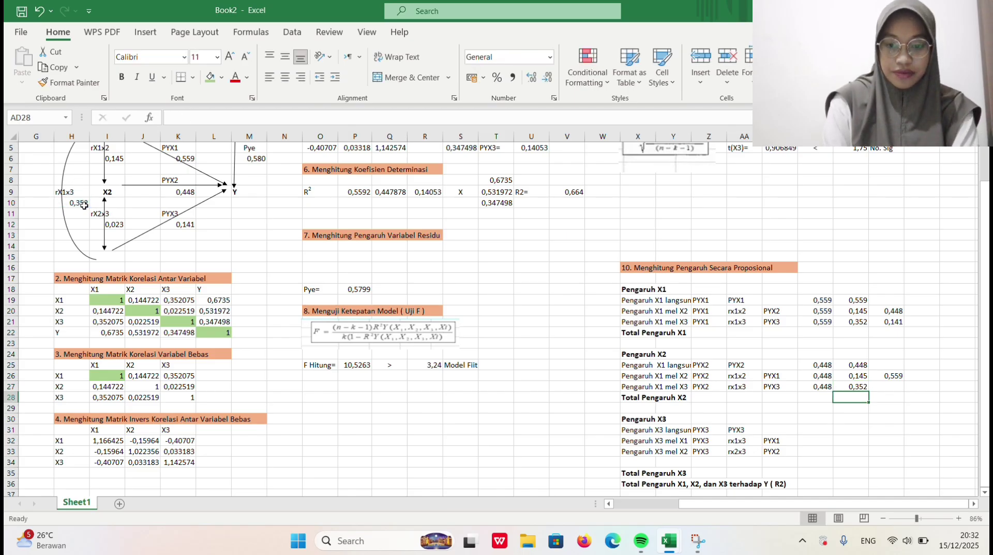
pyautogui.write('=')
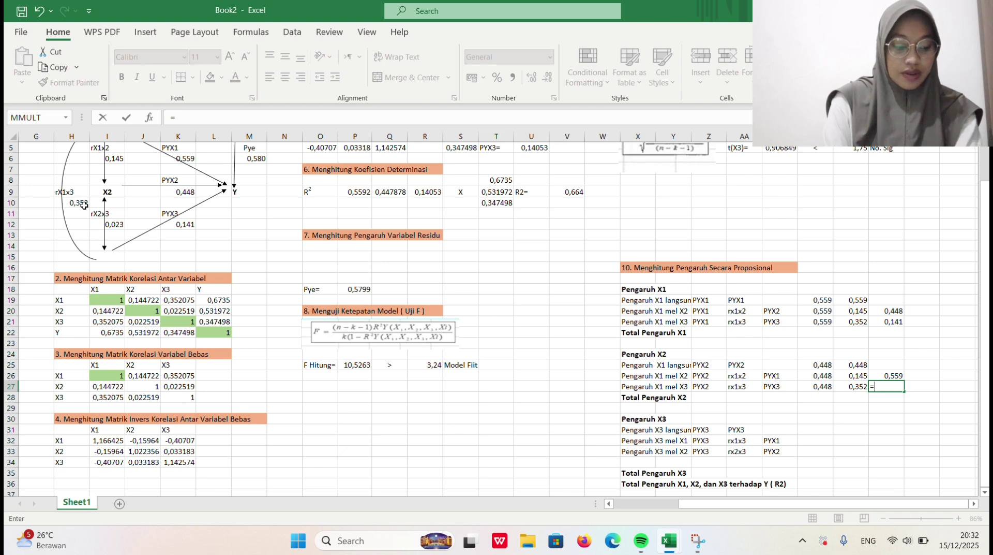
pyautogui.click(189, 224)
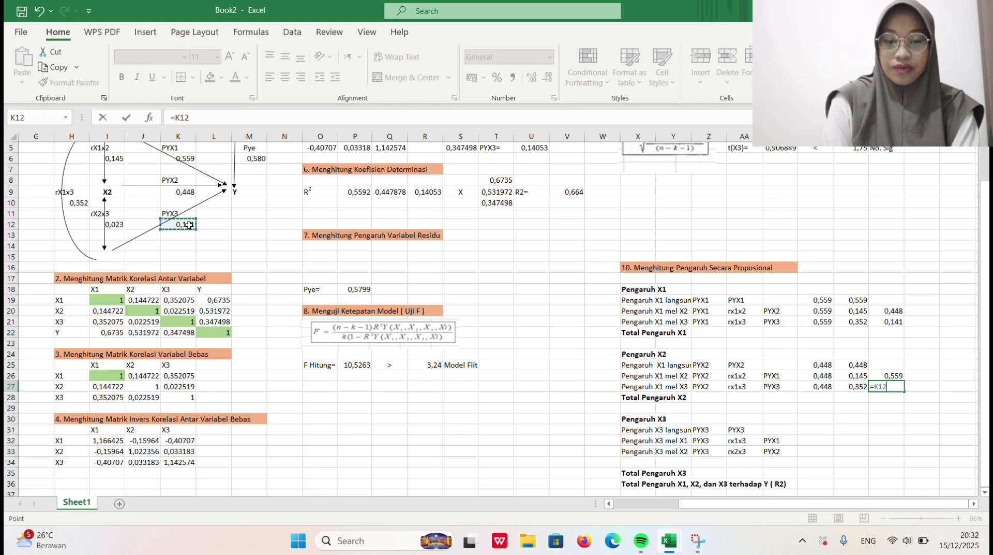
pyautogui.press('Return')
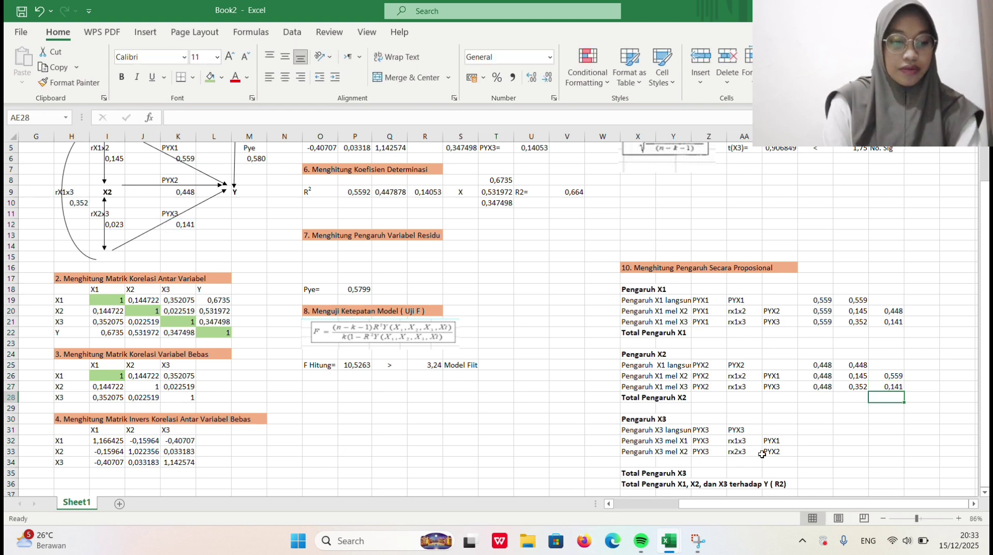
# Fill the direct-effect row 31 of Pengaruh X3 by linking both AC31 and AD31 to PYX3 in K12.
pyautogui.doubleClick(827, 432)
pyautogui.write('=')
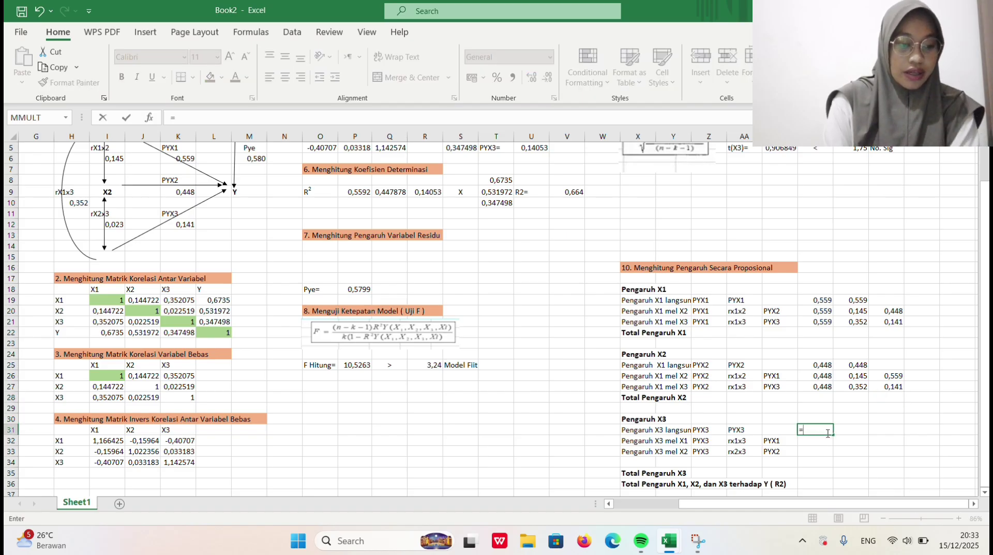
pyautogui.click(197, 226)
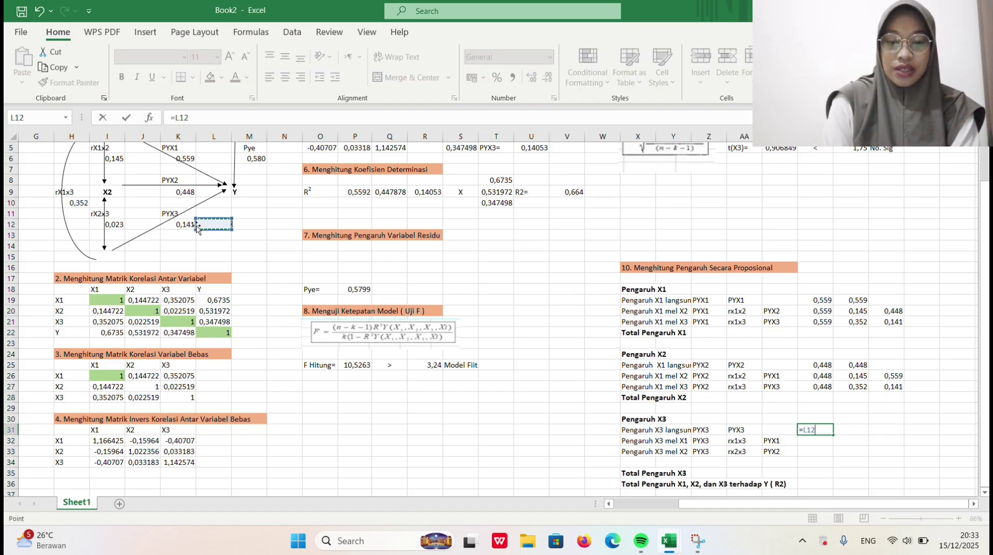
pyautogui.click(186, 224)
pyautogui.press('Return')
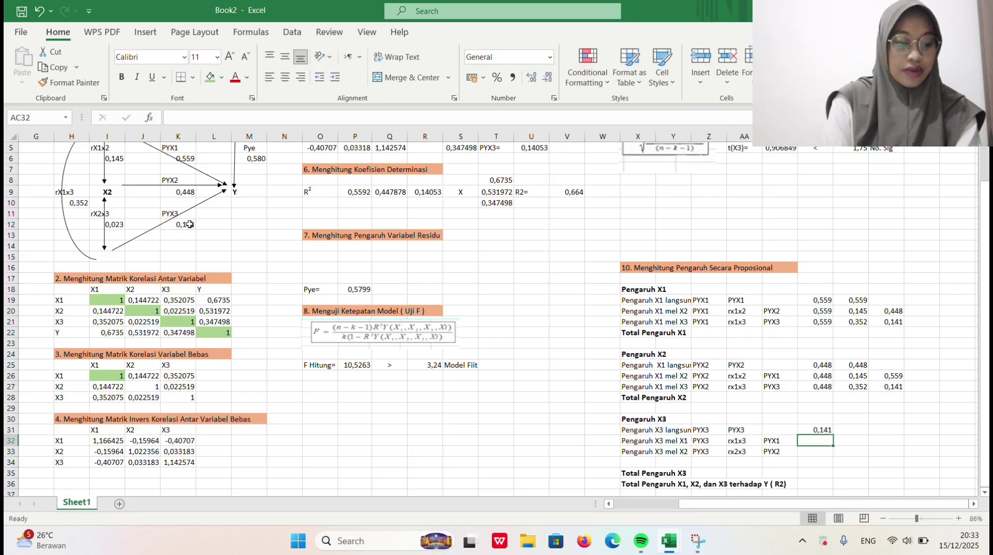
pyautogui.press('Right')
pyautogui.press('Up')
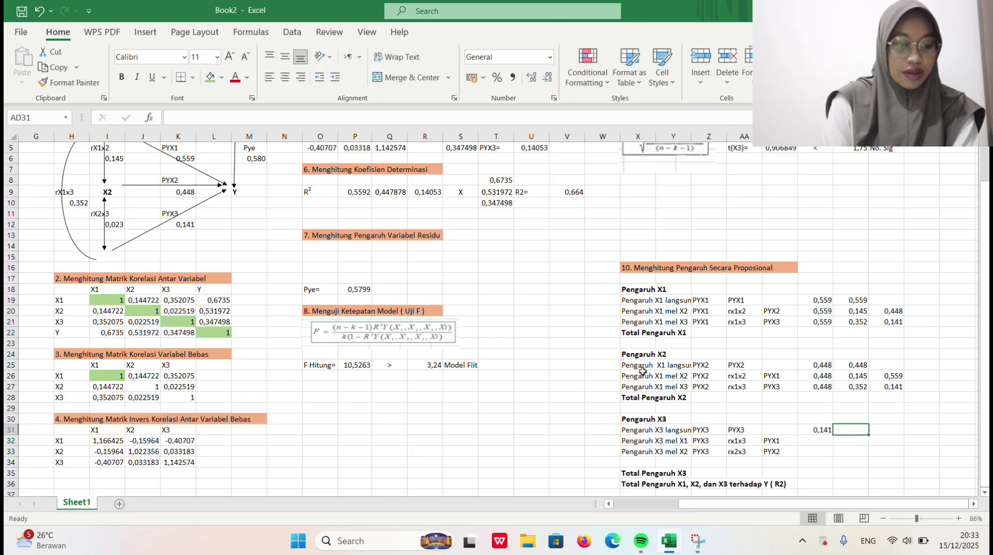
pyautogui.write('=')
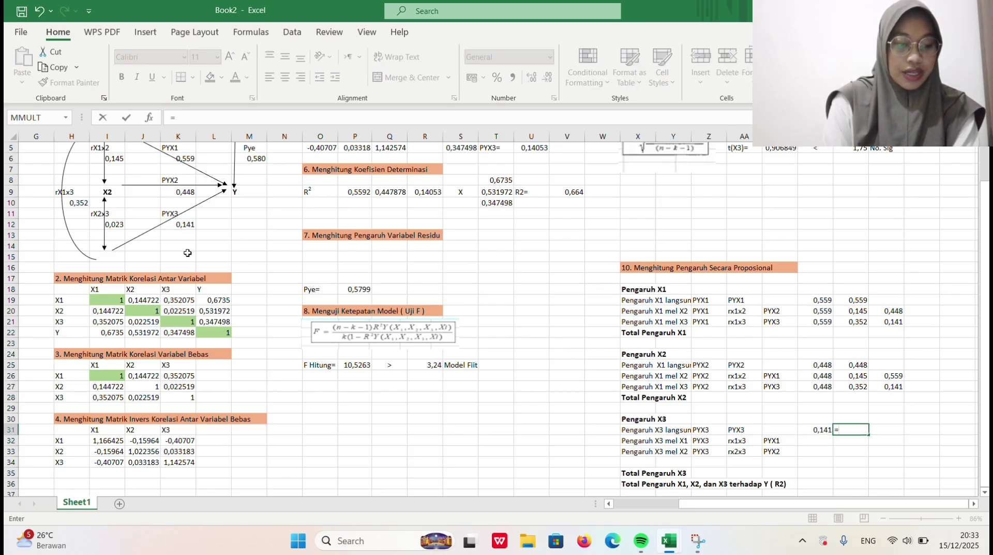
pyautogui.click(178, 226)
pyautogui.press('Return')
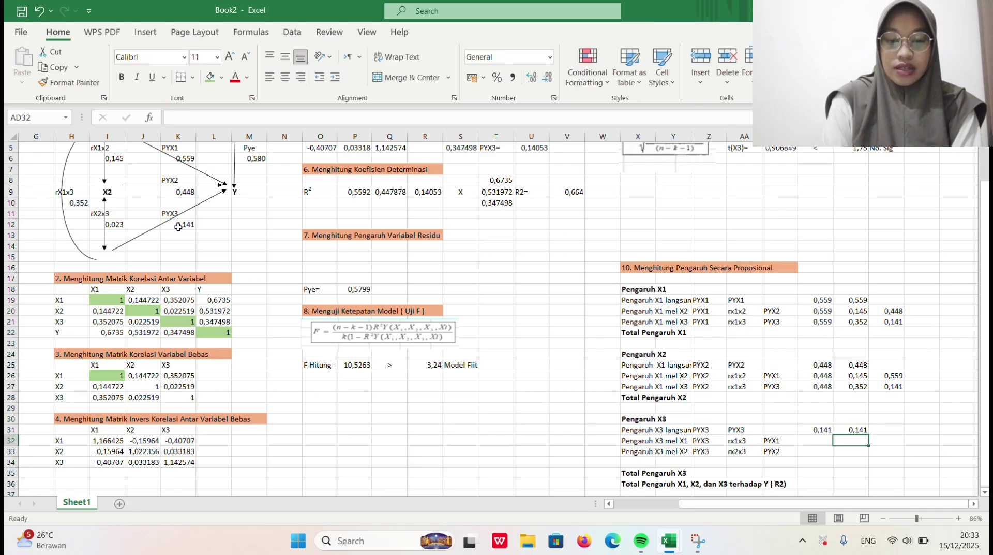
# In the rx1x3 row of Pengaruh X3, link AC32 to PYX3 in K12 and AD32 to rX1x3 in H10.
pyautogui.press('Left')
pyautogui.press('Left')
pyautogui.press('Right')
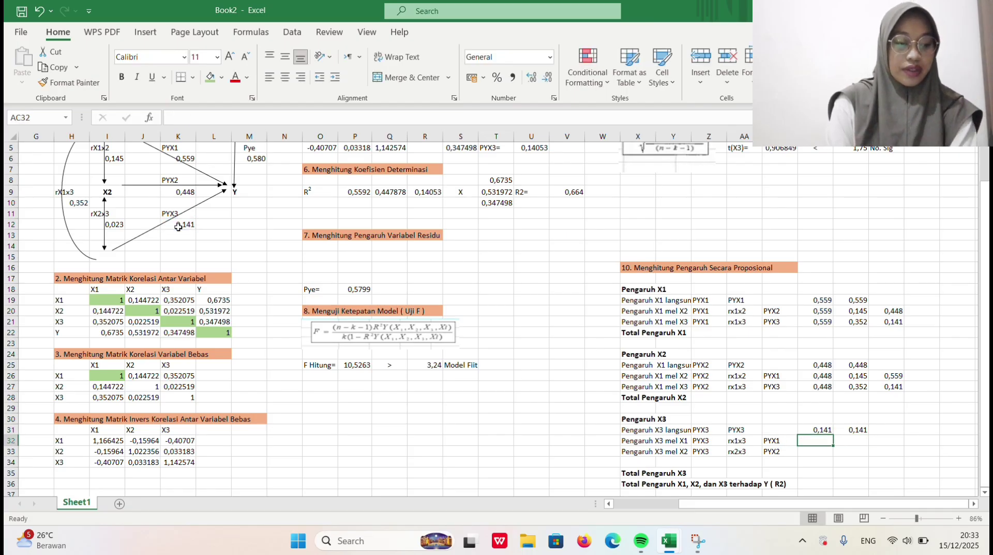
pyautogui.write('=')
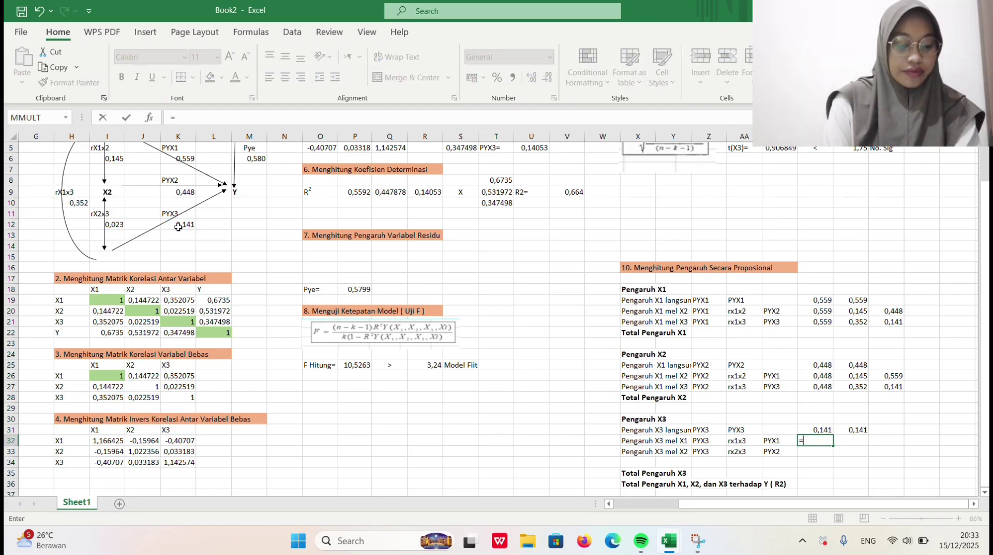
pyautogui.click(193, 192)
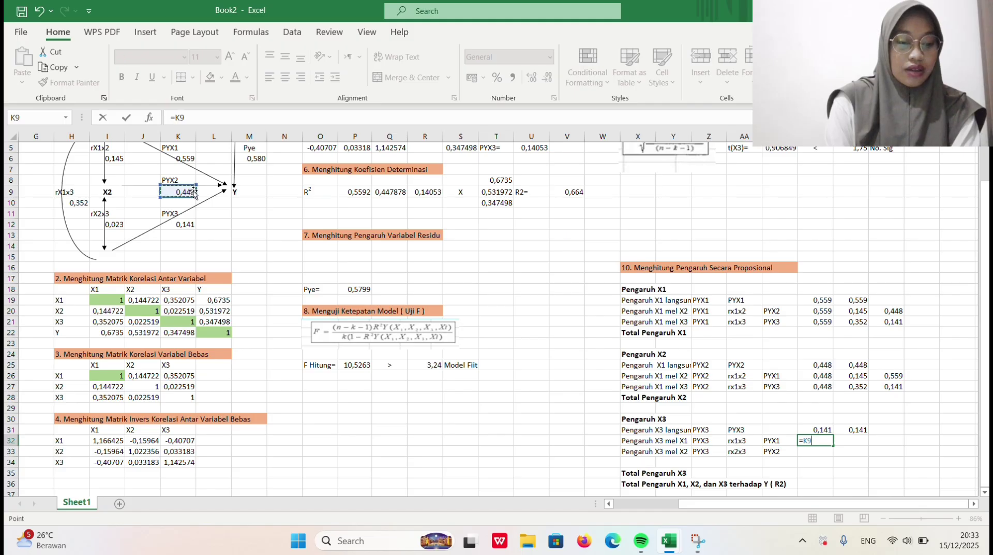
pyautogui.click(192, 223)
pyautogui.press('Tab')
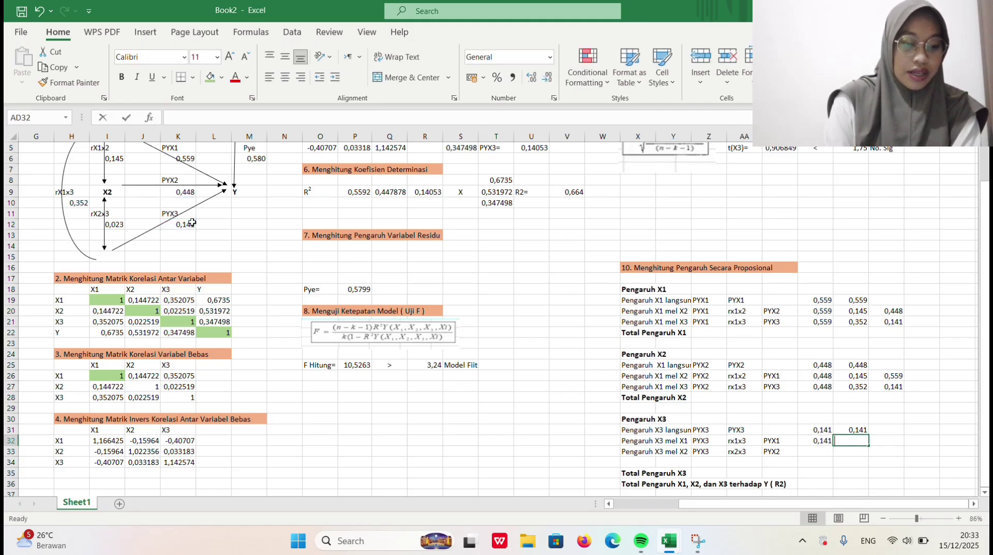
pyautogui.write('=')
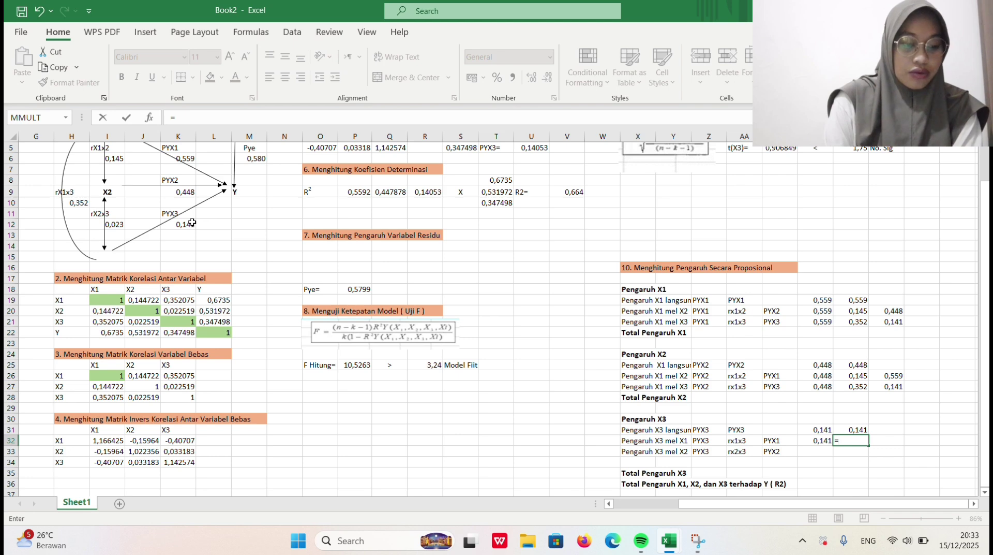
pyautogui.click(79, 203)
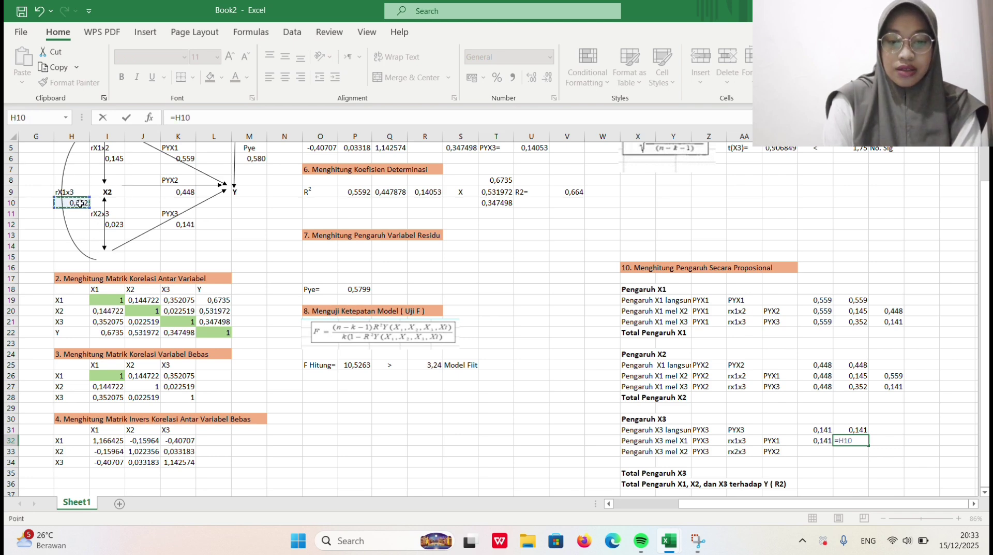
pyautogui.press('Return')
pyautogui.press('Right')
pyautogui.press('Down')
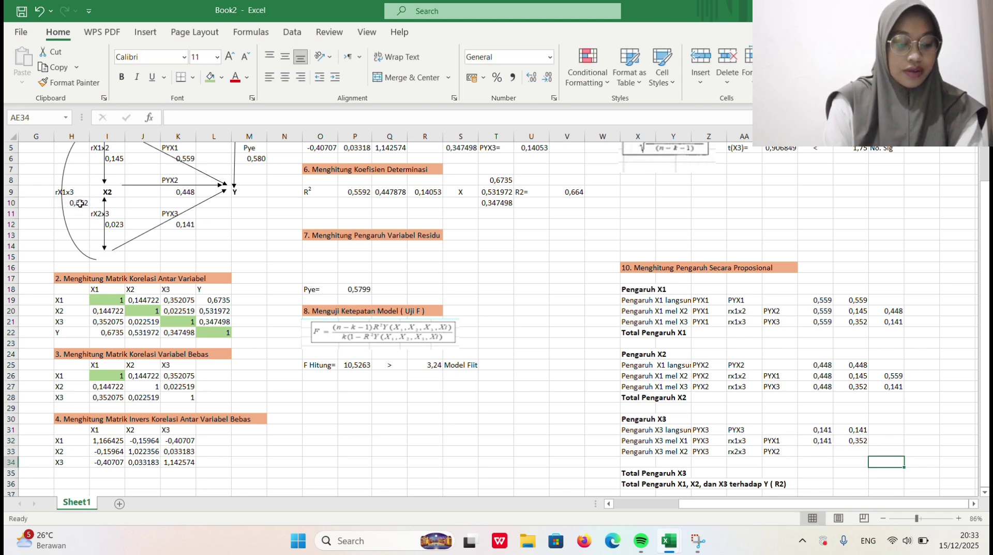
pyautogui.press('Up')
pyautogui.press('Up')
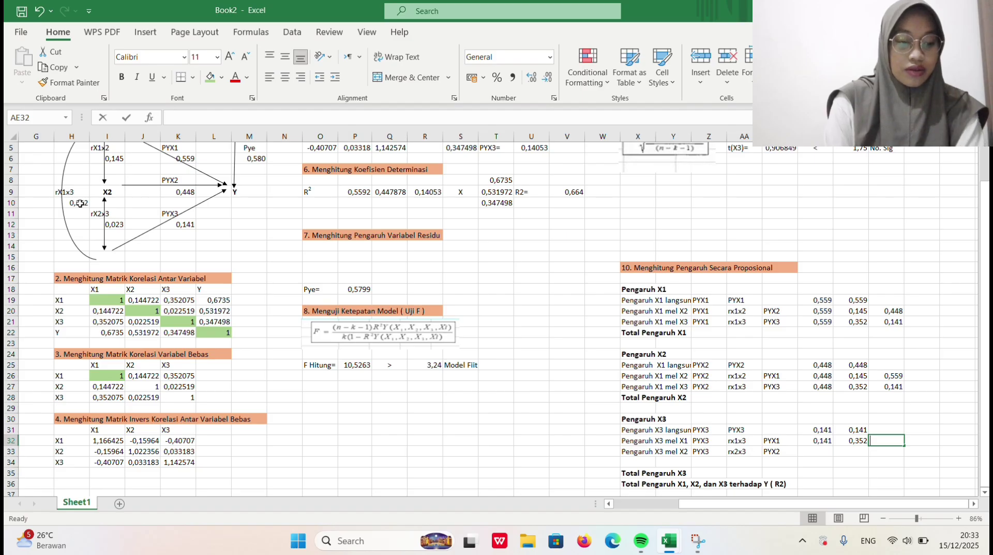
pyautogui.write('=')
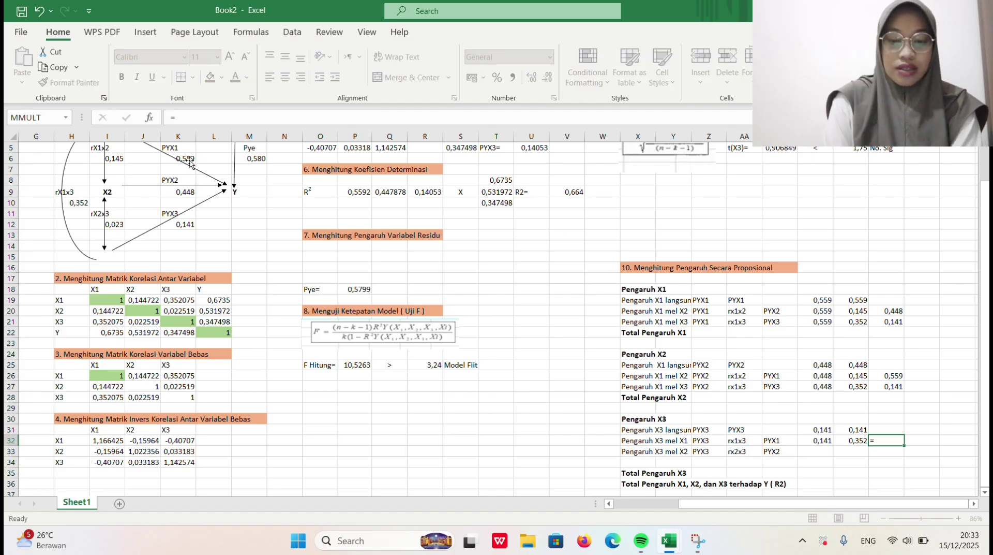
pyautogui.click(190, 161)
pyautogui.click(190, 156)
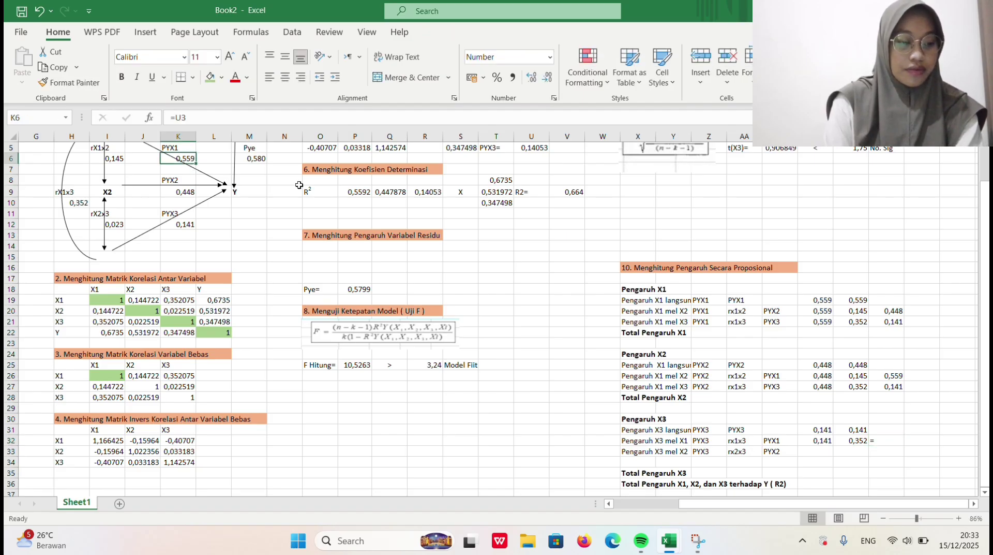
pyautogui.click(877, 442)
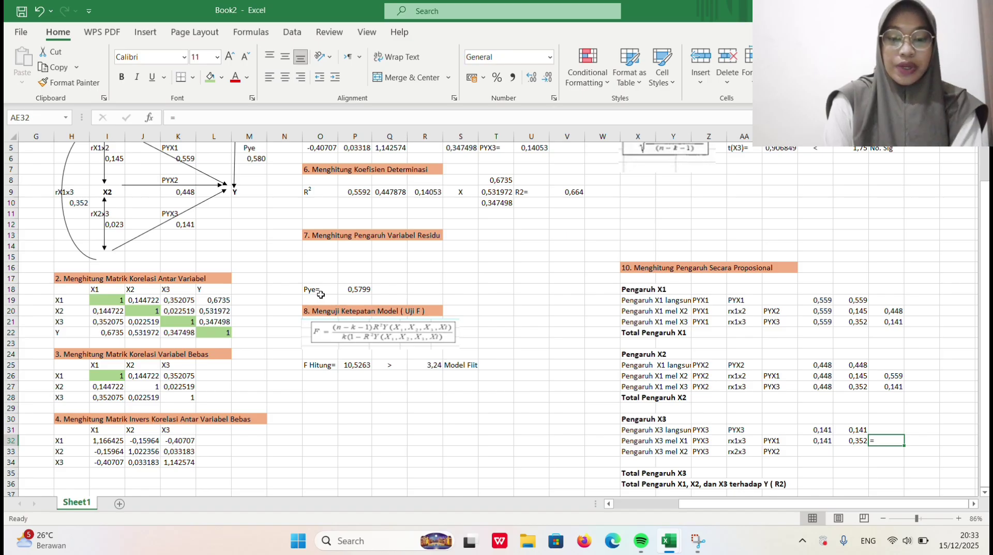
pyautogui.click(186, 158)
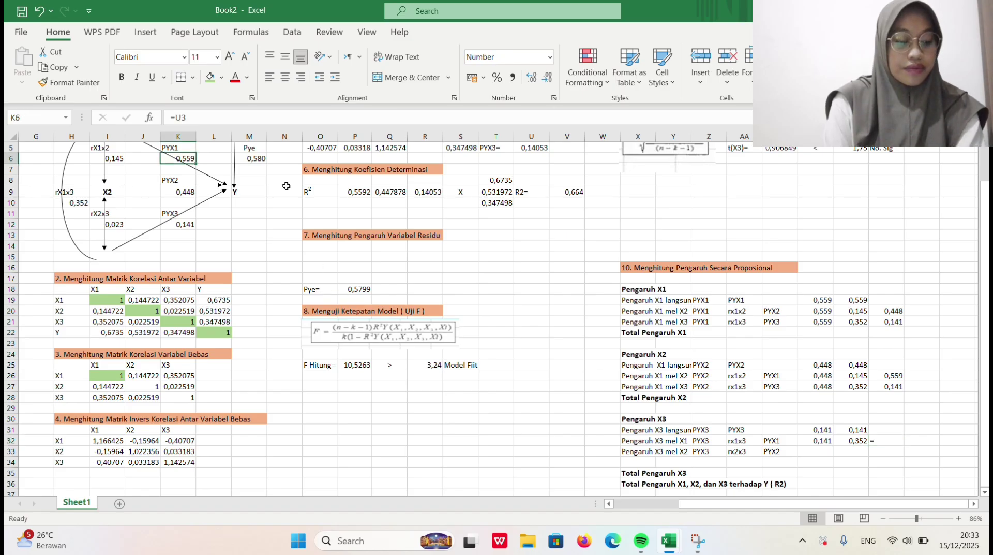
# Link cell AE32, the third factor in the rx1x3 row of Pengaruh X3, to PYX1 in K6.
pyautogui.click(902, 440)
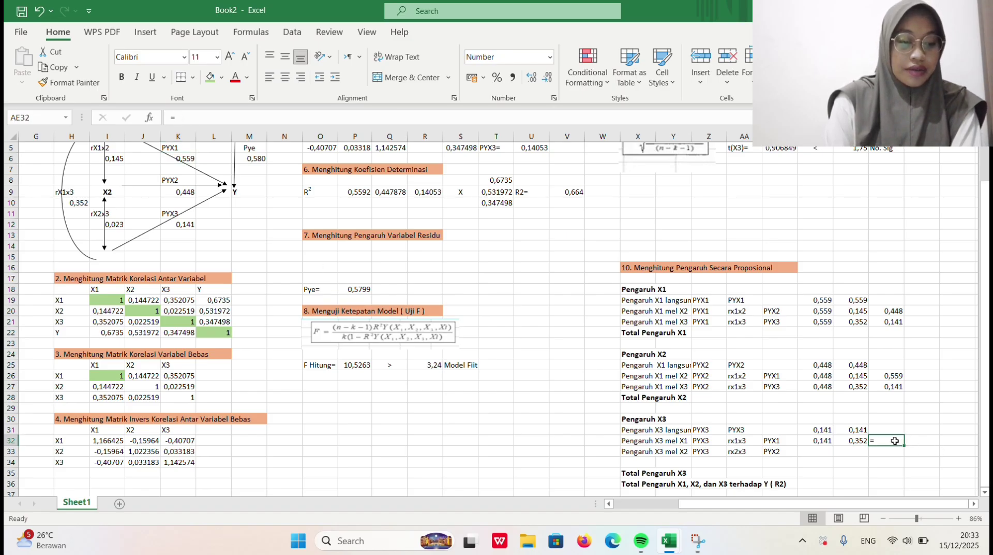
pyautogui.press('BackSpace')
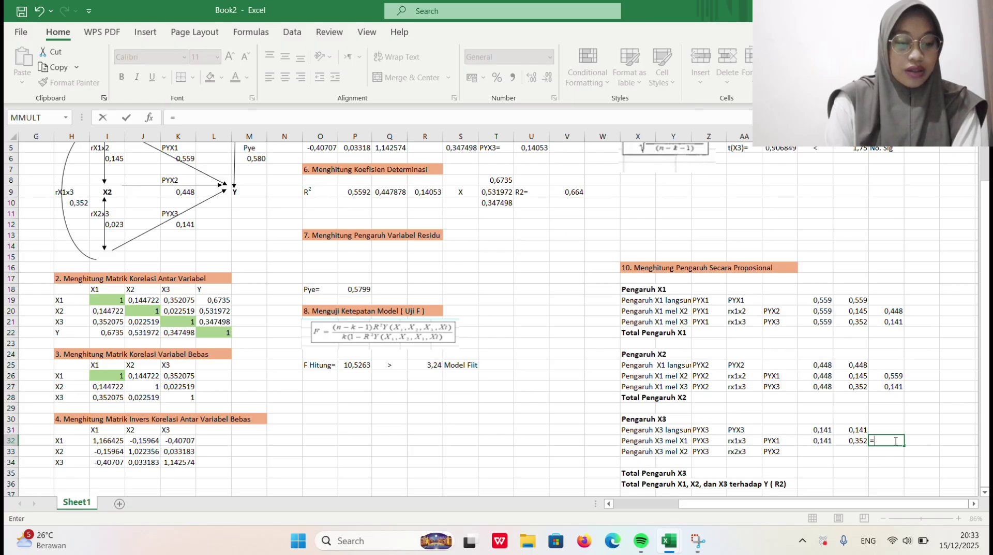
pyautogui.click(184, 157)
pyautogui.press('Return')
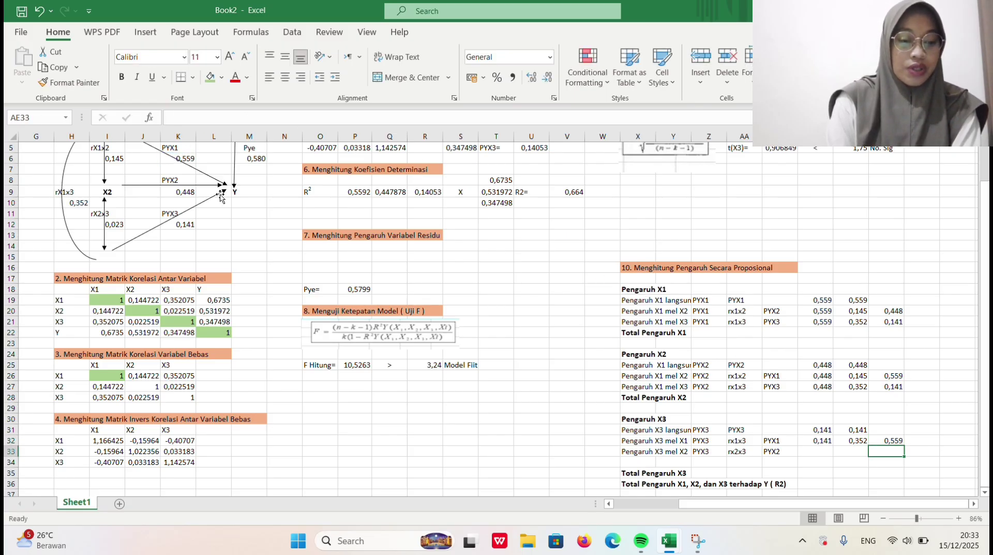
# In the rx2x3 row of Pengaruh X3, link AC33 to PYX3 in K12 and AD33 to rX2x3 in I12.
pyautogui.press('Left')
pyautogui.press('Left')
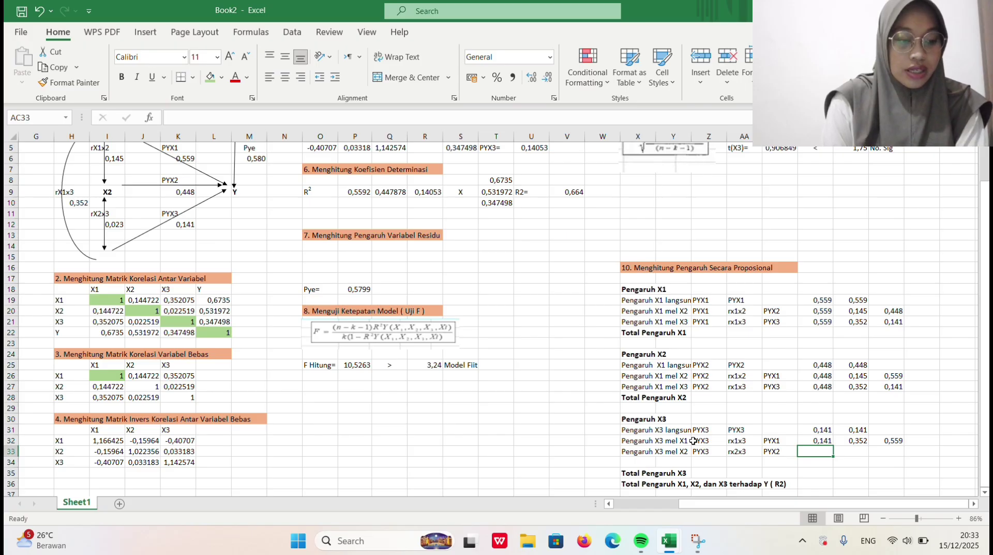
pyautogui.write('=')
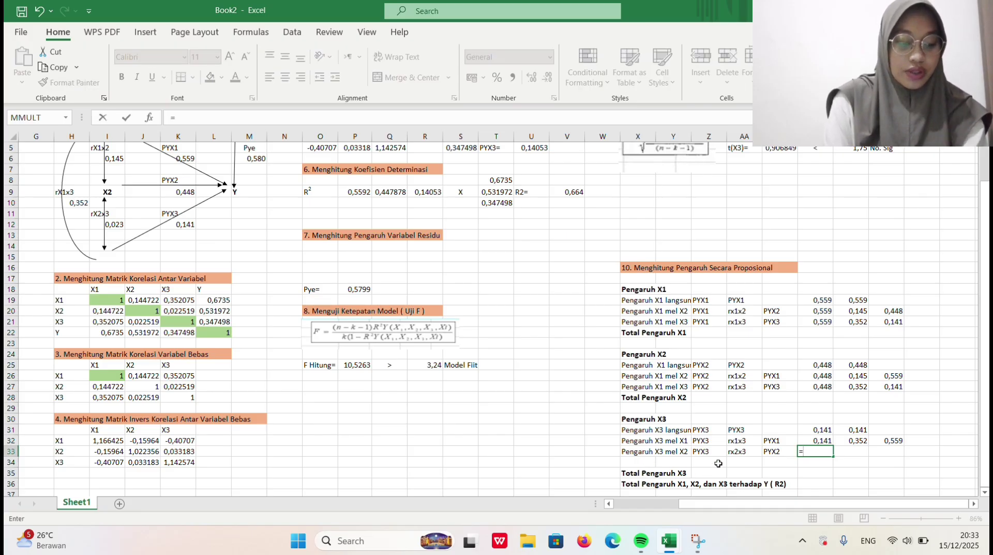
pyautogui.click(192, 225)
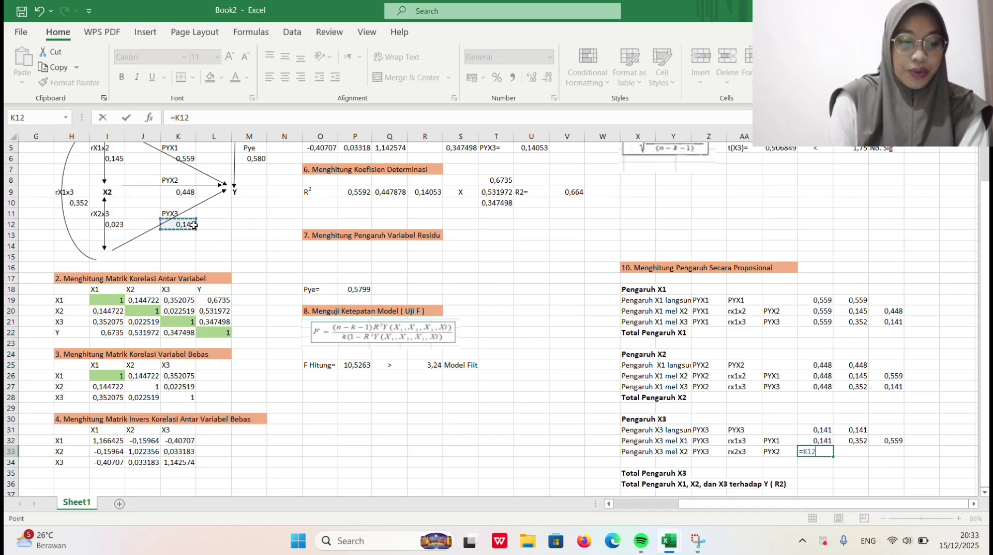
pyautogui.press('Tab')
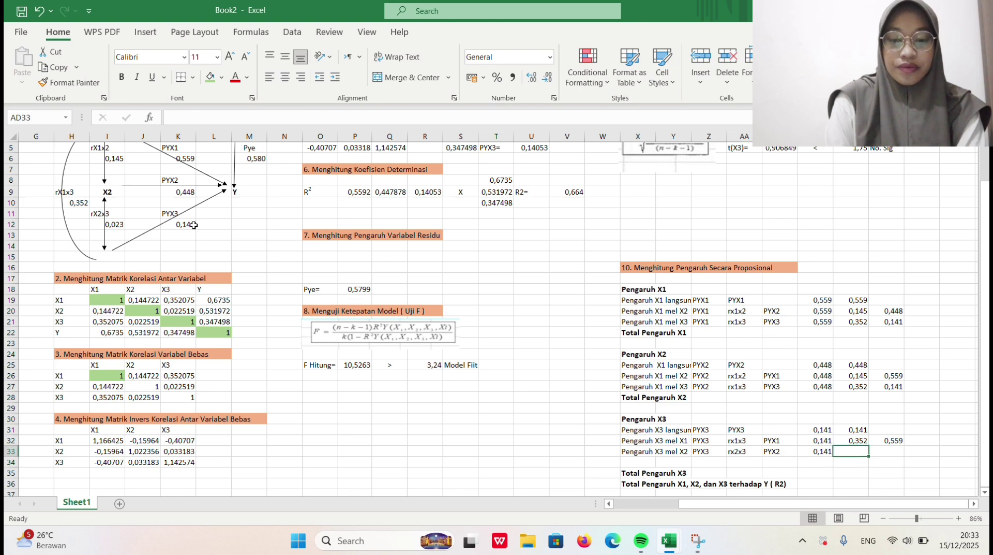
pyautogui.write('=')
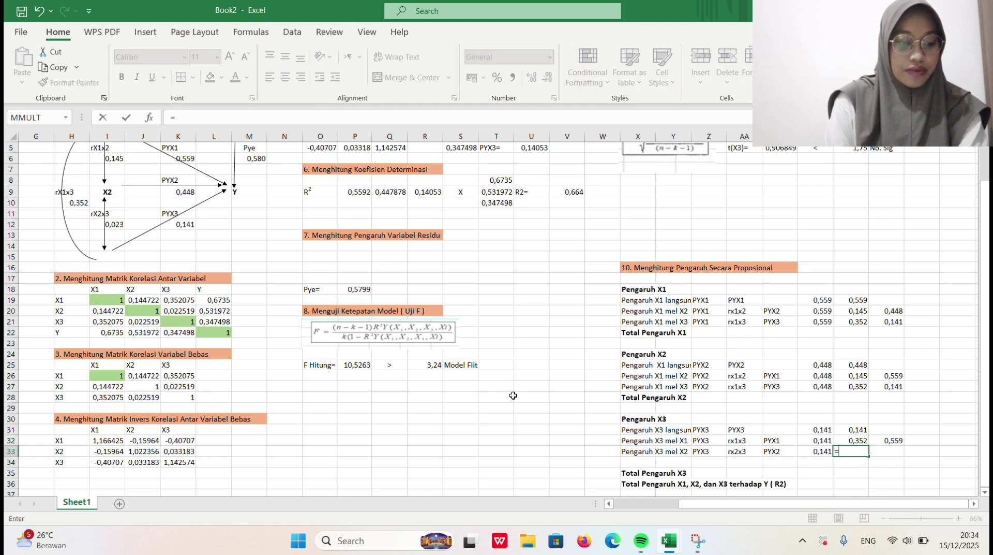
pyautogui.click(118, 224)
pyautogui.press('Return')
# Link cell AE33, the third factor in the rx2x3 row of Pengaruh X3, to PYX2 in K9.
pyautogui.press('Right')
pyautogui.press('Up')
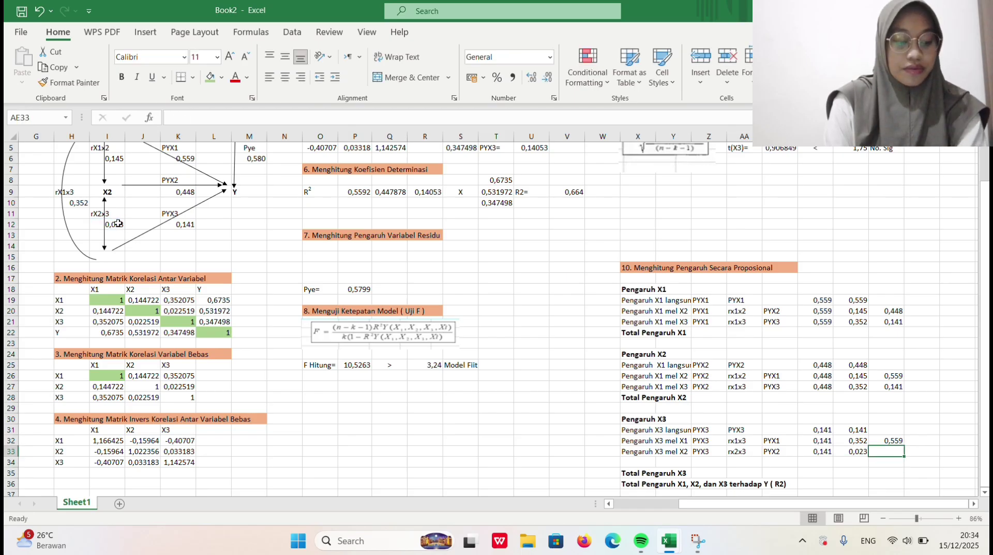
pyautogui.write('=')
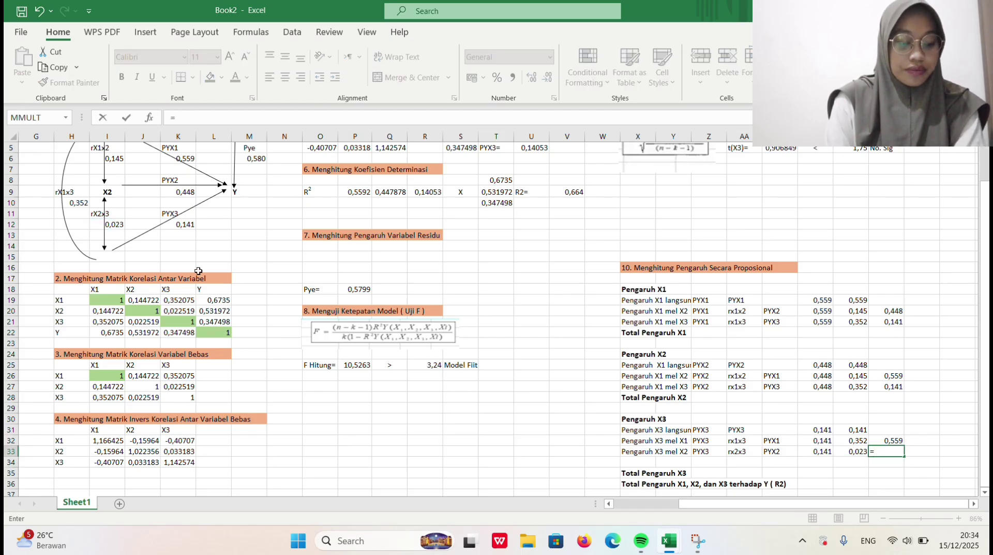
pyautogui.click(192, 194)
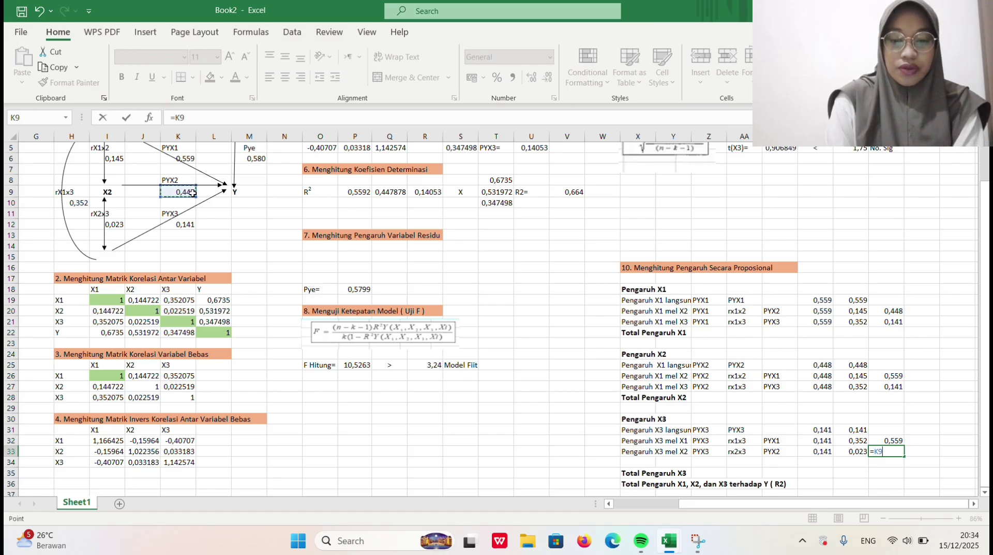
pyautogui.press('Return')
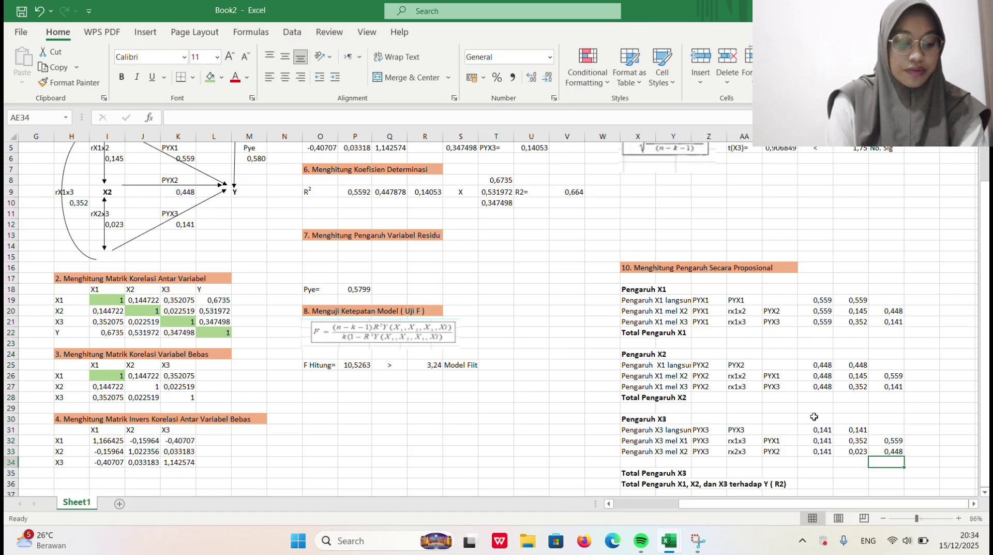
# In AG19, calculate the direct effect of X1 by multiplying AC19 by AD19.
pyautogui.scroll(-2, 814, 416)
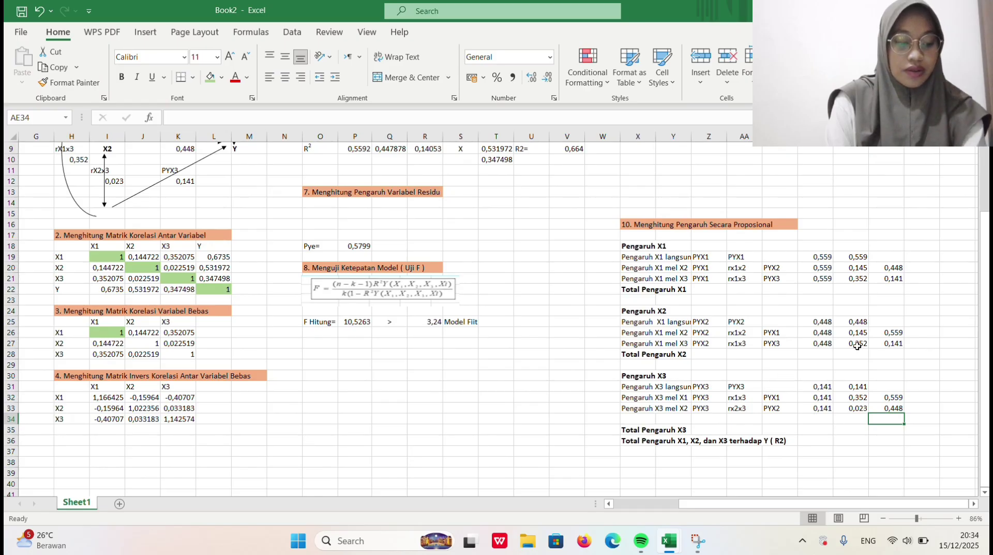
pyautogui.keyDown('ctrl'); pyautogui.scroll(3, 829, 353); pyautogui.keyUp('ctrl')
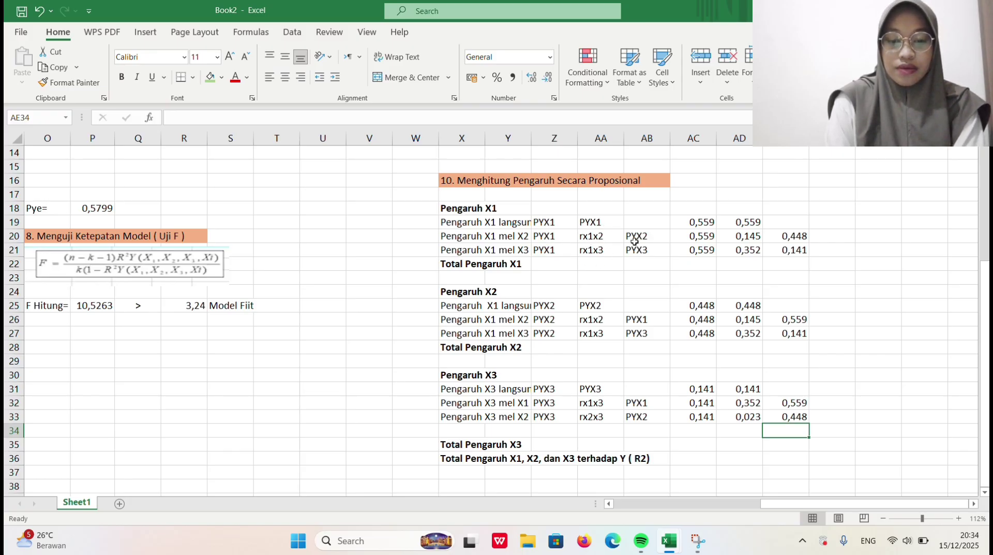
pyautogui.click(846, 225)
pyautogui.click(866, 224)
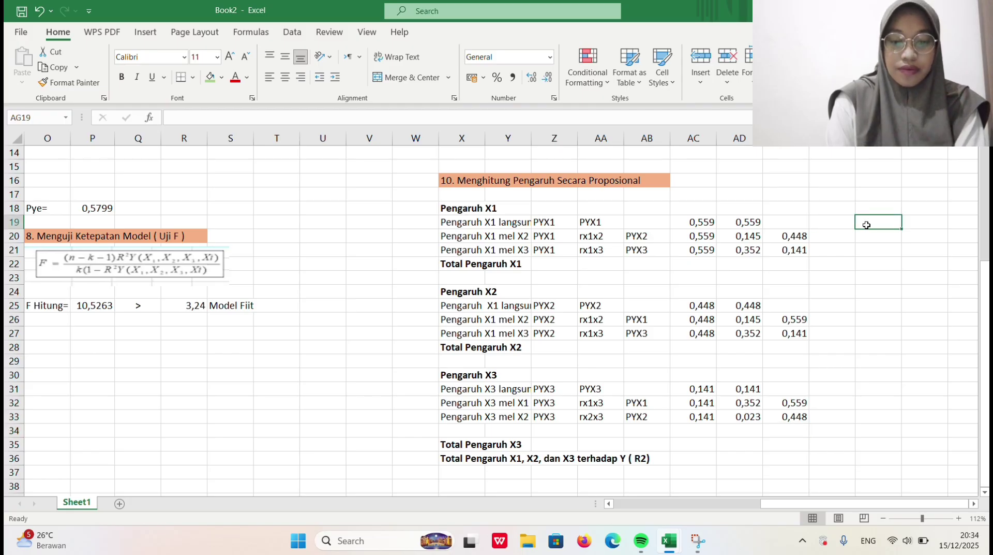
pyautogui.write('=')
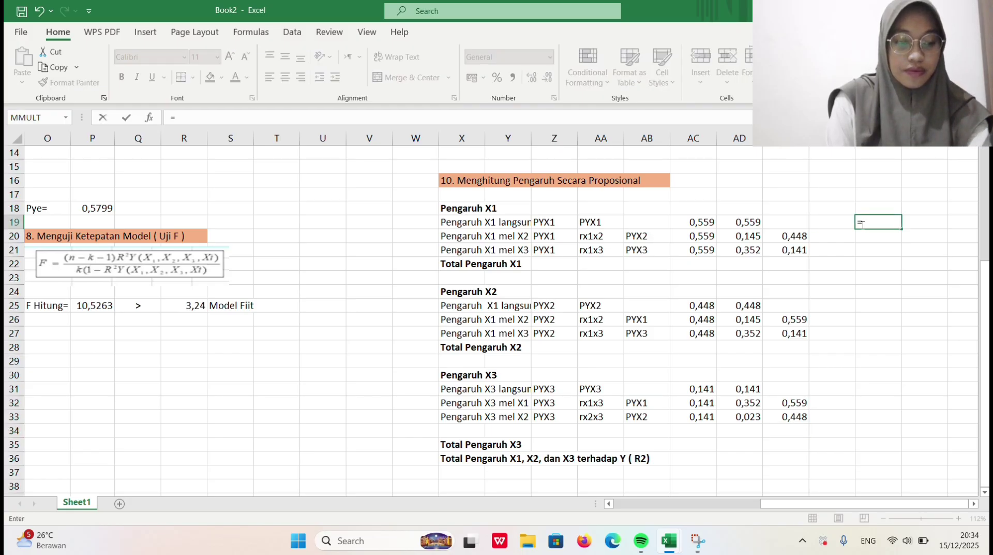
pyautogui.click(708, 225)
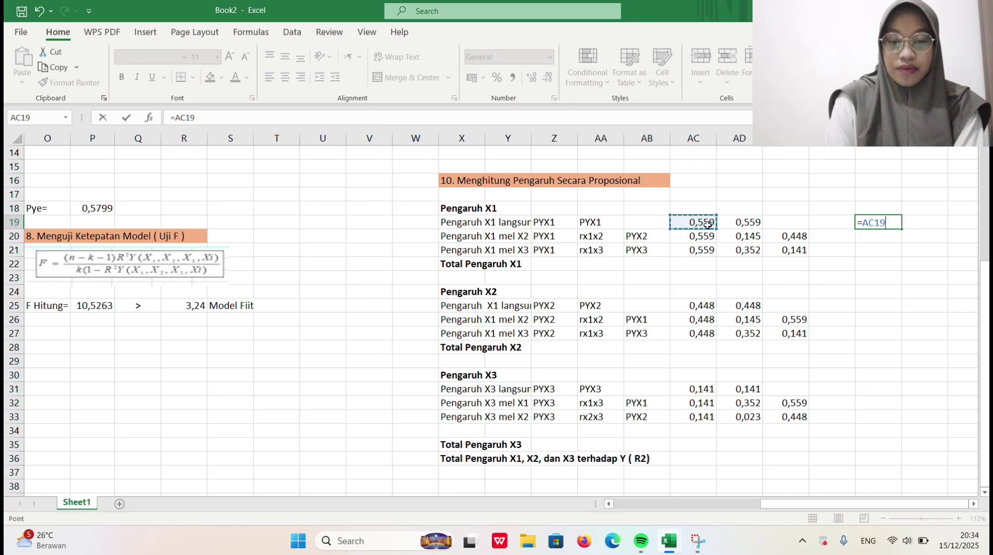
pyautogui.write('*')
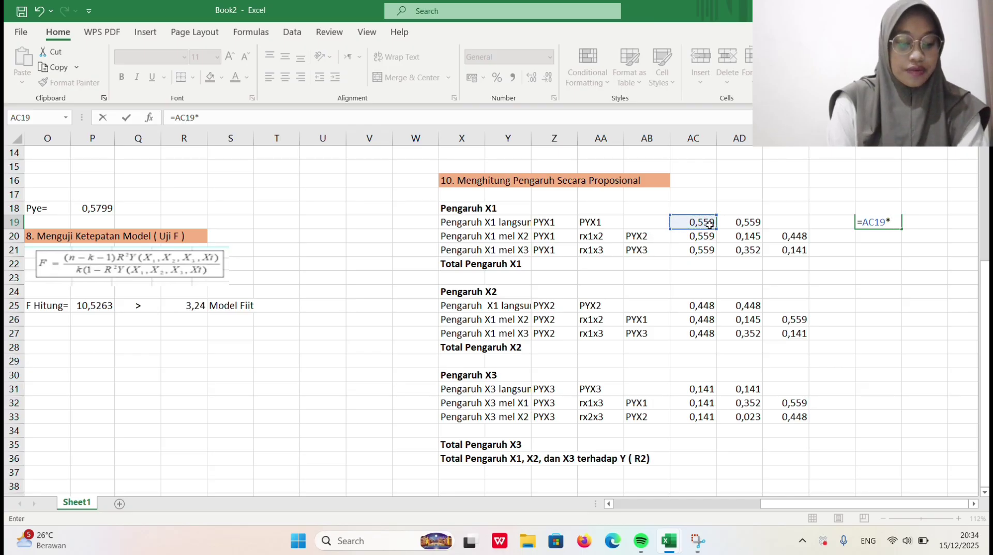
pyautogui.click(740, 222)
pyautogui.press('Return')
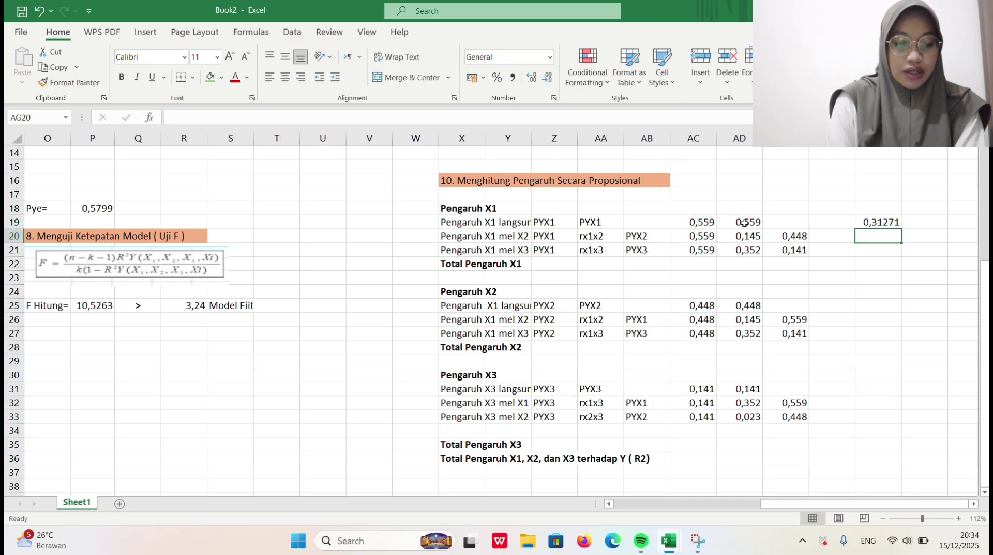
# In AG20, calculate the effect of X1 through X2 as the product AC20*AD20*AE20.
pyautogui.write('=')
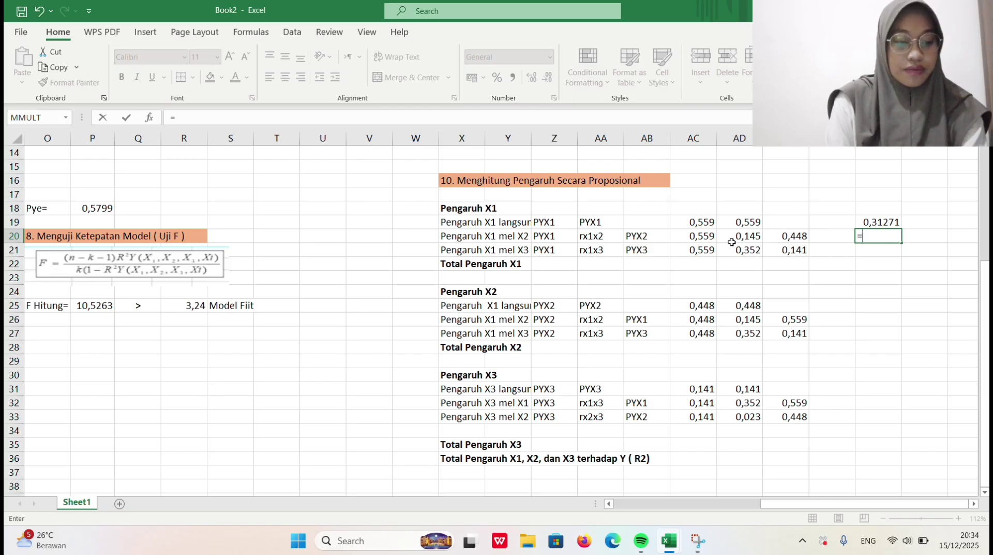
pyautogui.click(710, 239)
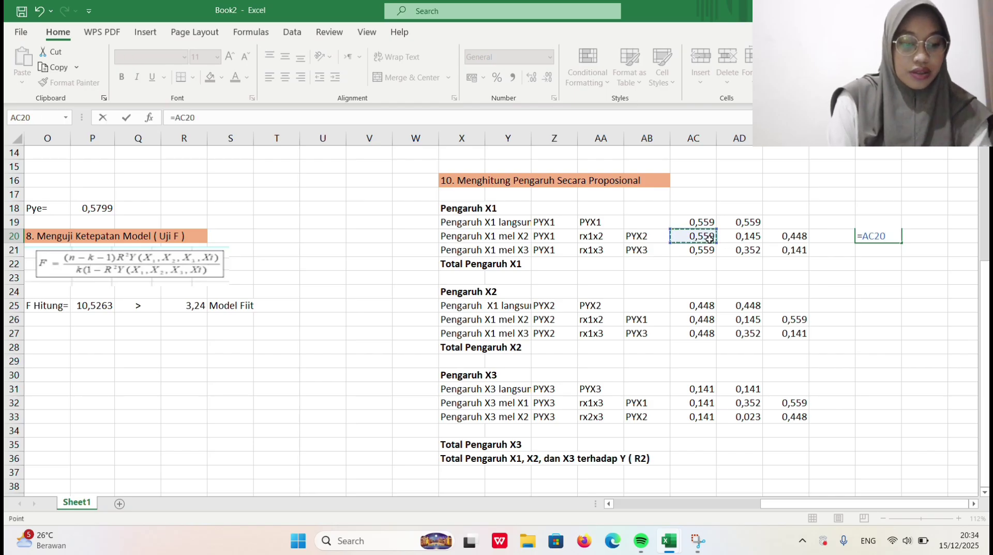
pyautogui.write('*')
pyautogui.click(732, 237)
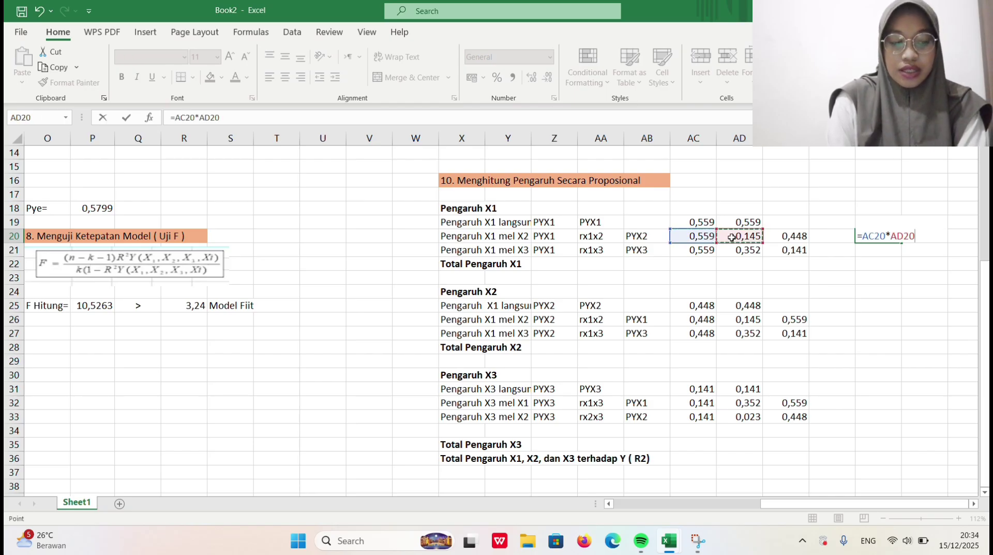
pyautogui.write('*')
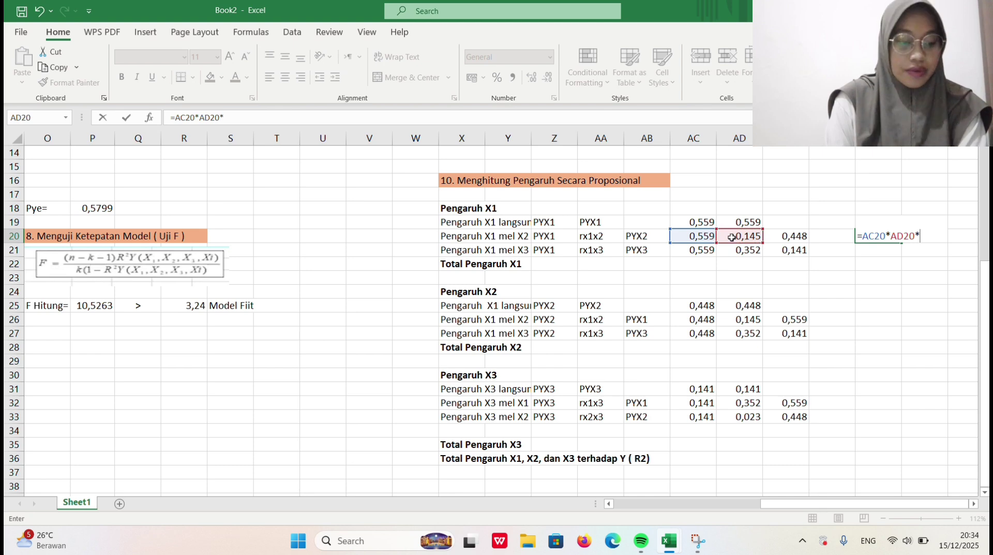
pyautogui.click(784, 236)
pyautogui.press('Return')
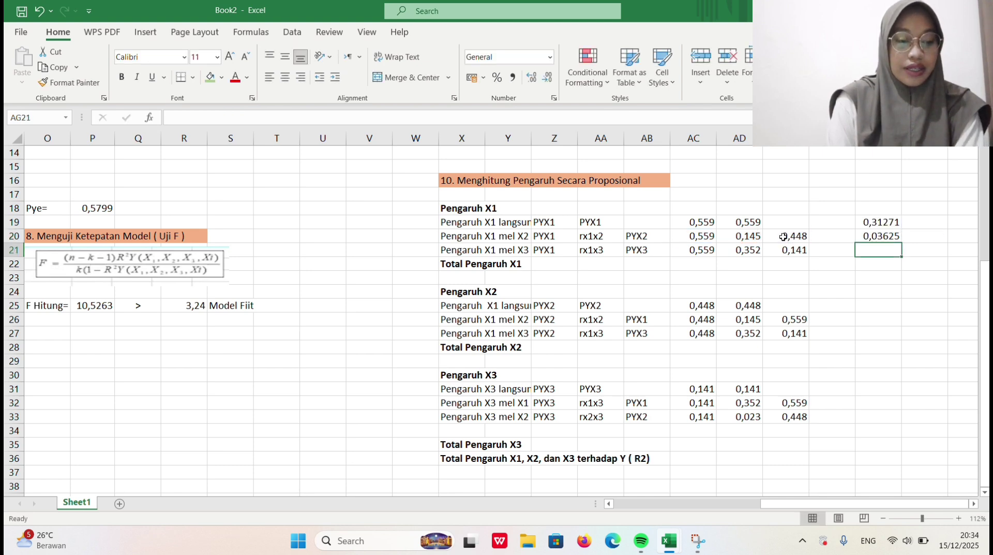
# In AG21, calculate the effect of X1 through X3 as the product AC21*AD21*AE21.
pyautogui.write('+')
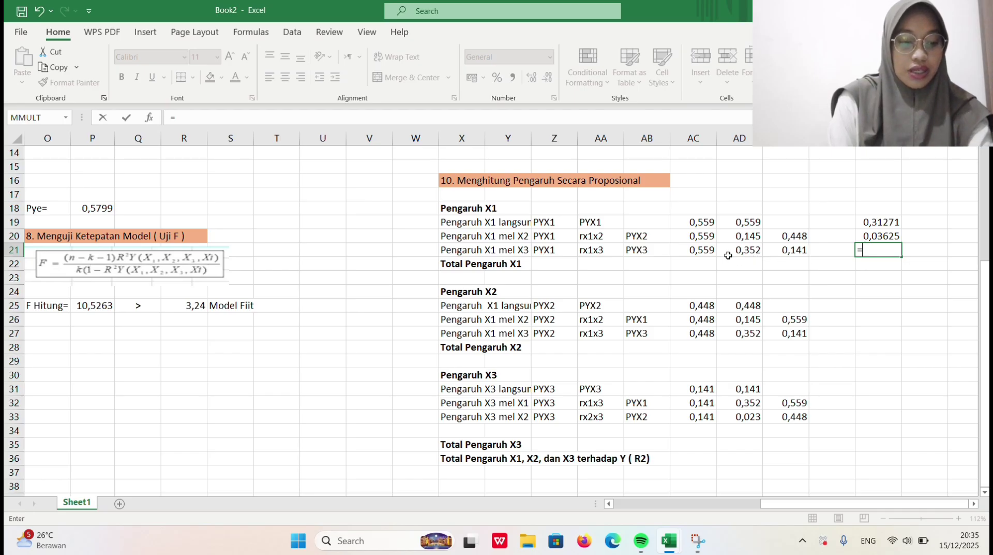
pyautogui.click(711, 251)
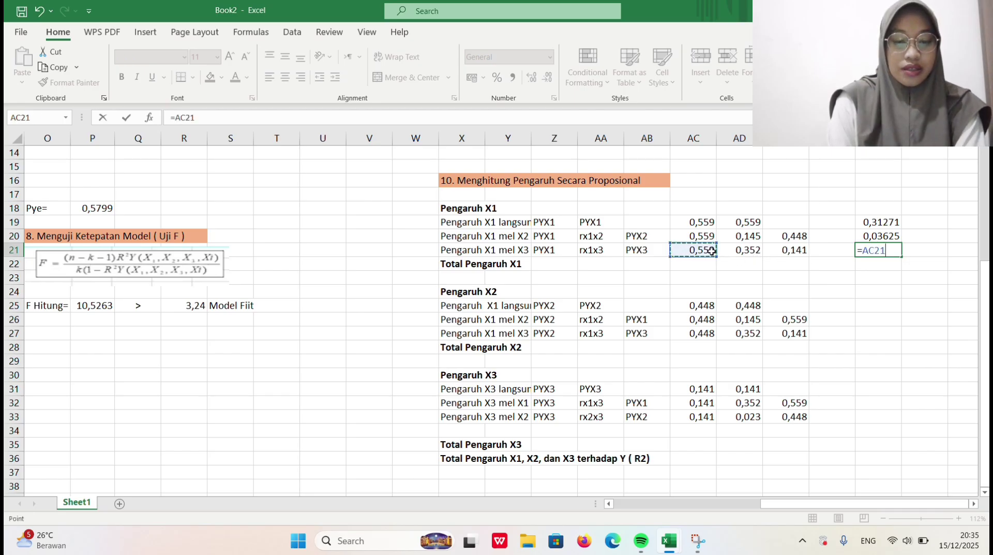
pyautogui.write('*')
pyautogui.click(745, 249)
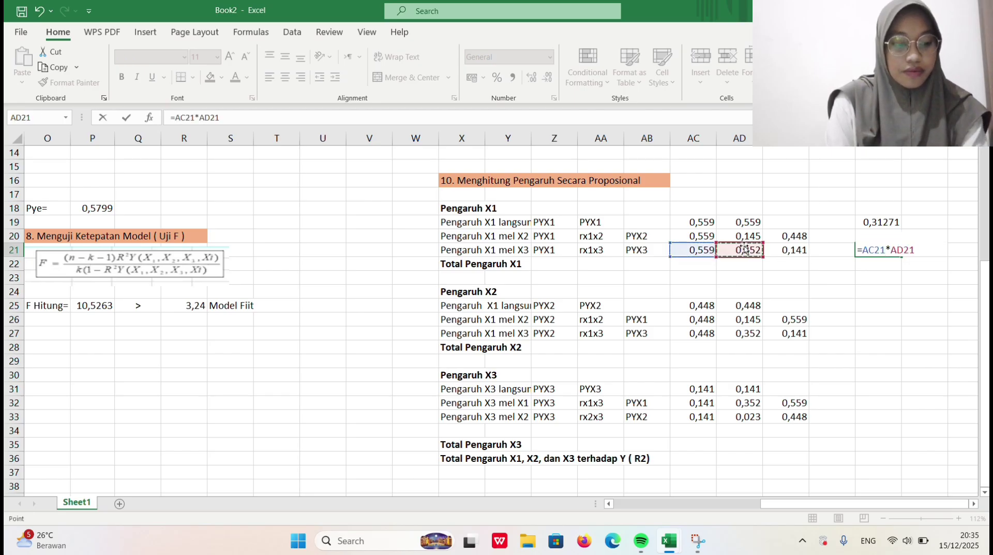
pyautogui.write('*')
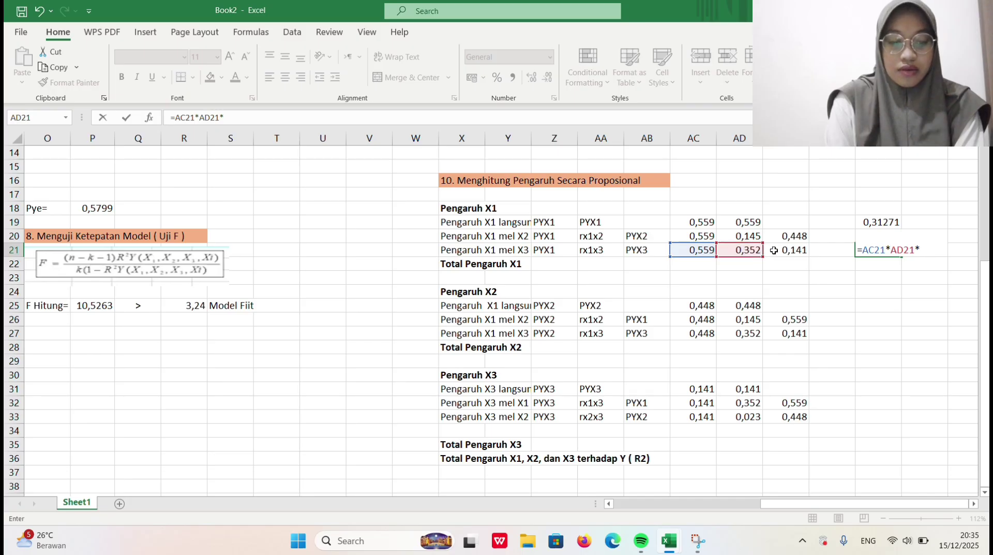
pyautogui.click(796, 251)
pyautogui.press('Return')
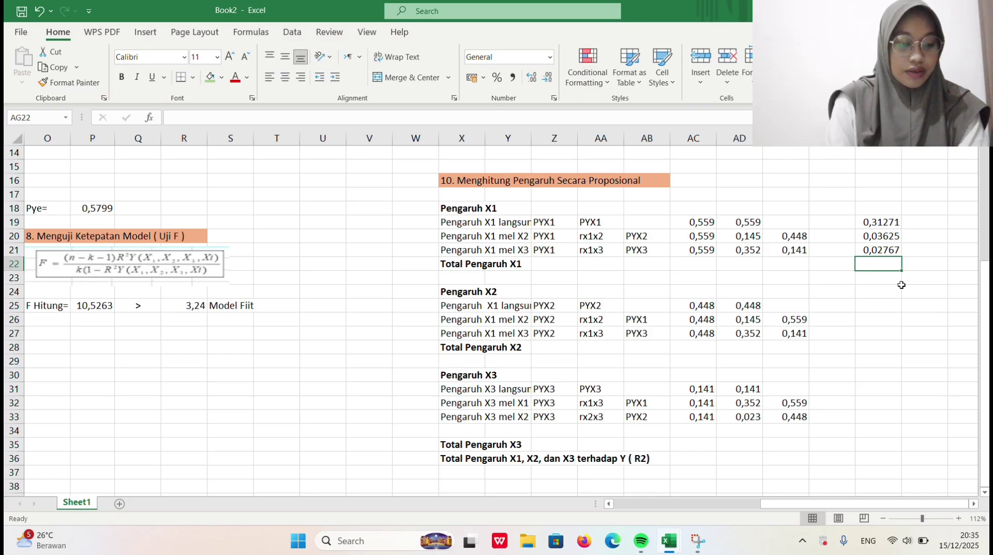
# In AG22, on the Total Pengaruh X1 row, total the three X1 effects AG19 to AG21 with SUM.
pyautogui.write('=')
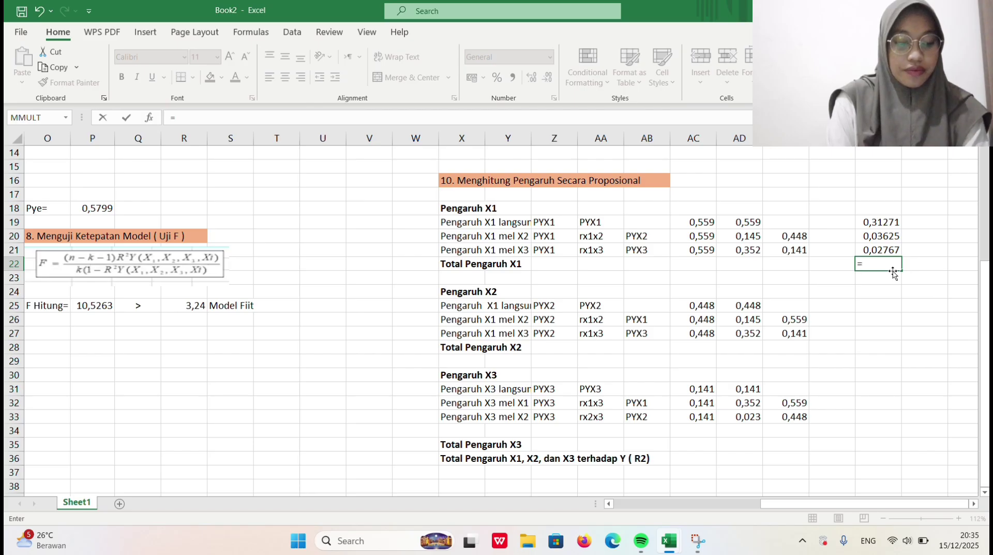
pyautogui.write('su')
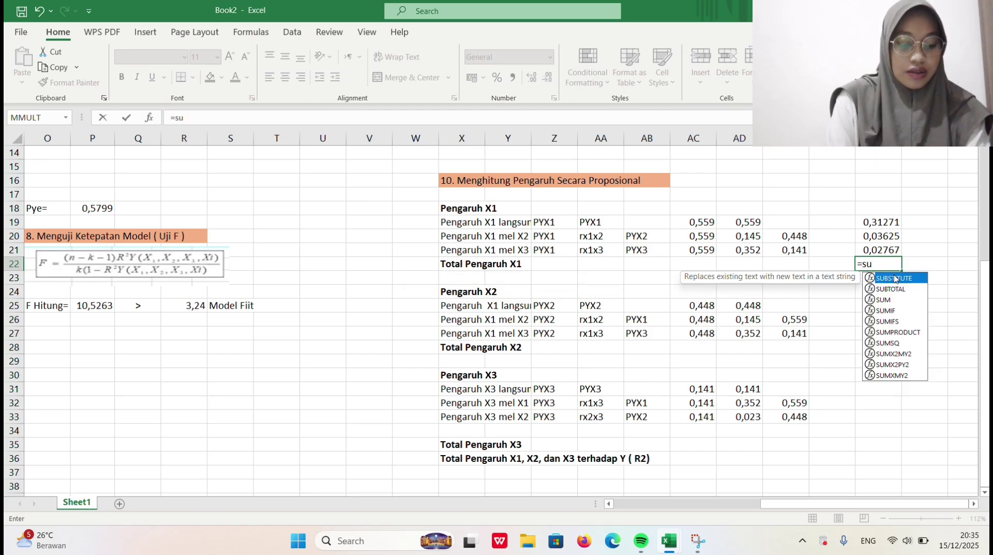
pyautogui.doubleClick(884, 300)
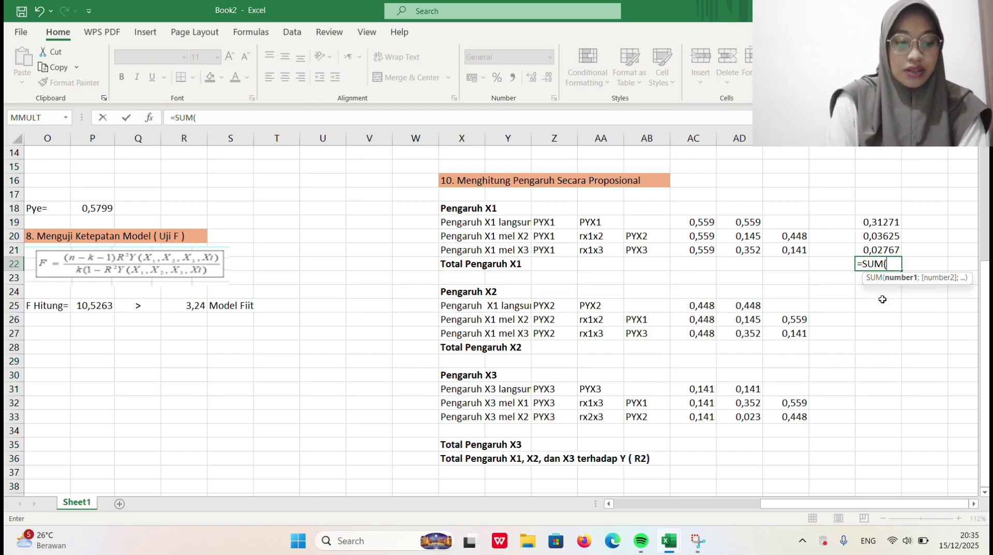
pyautogui.moveTo(873, 222); pyautogui.dragTo(887, 248)
pyautogui.press('Return')
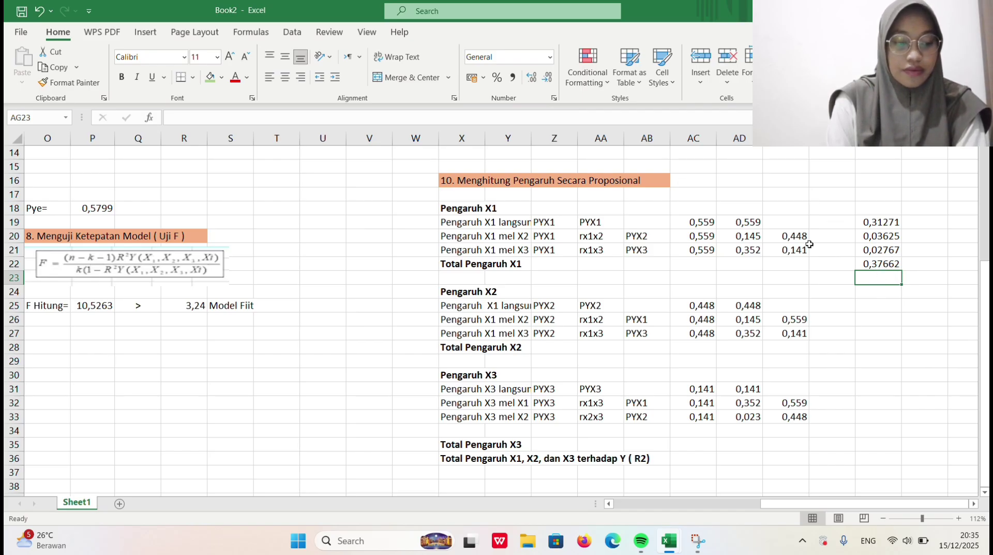
# In AG25, calculate the direct effect of X2 by multiplying AC25 by AD25.
pyautogui.click(860, 308)
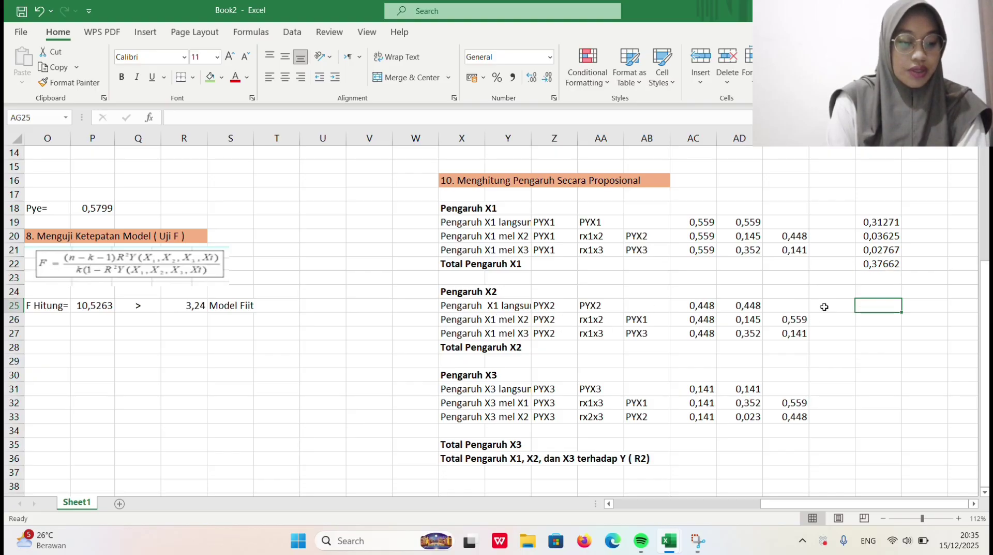
pyautogui.doubleClick(862, 305)
pyautogui.write('=')
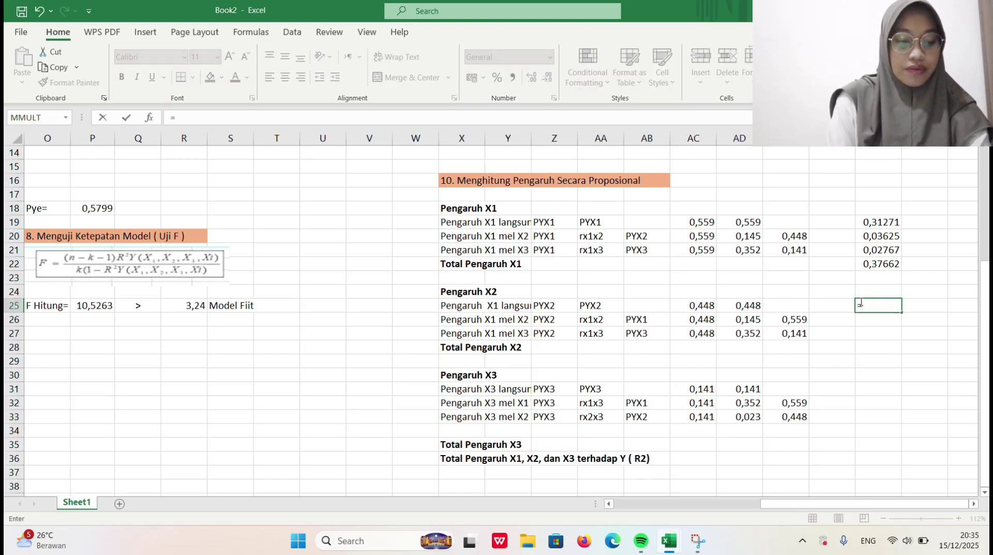
pyautogui.click(702, 304)
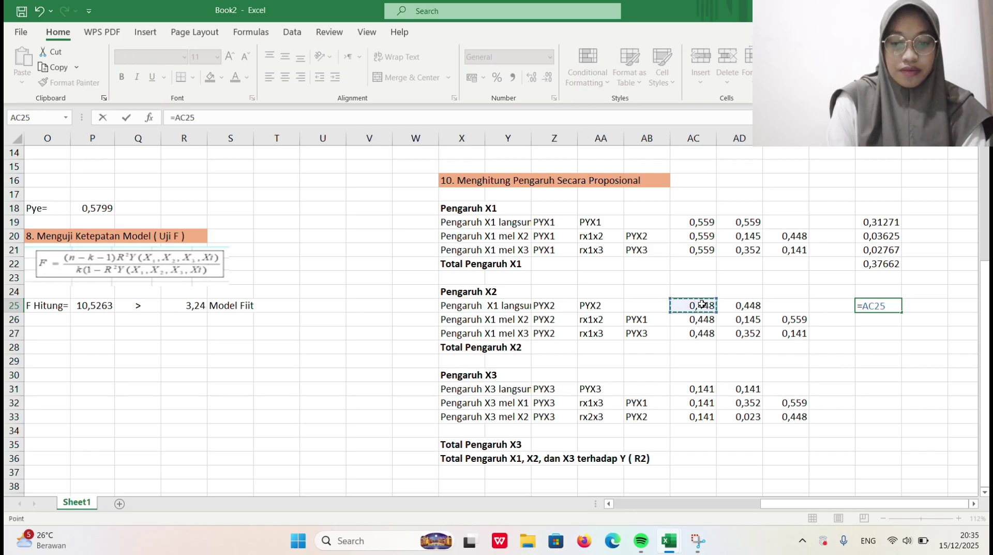
pyautogui.write('*')
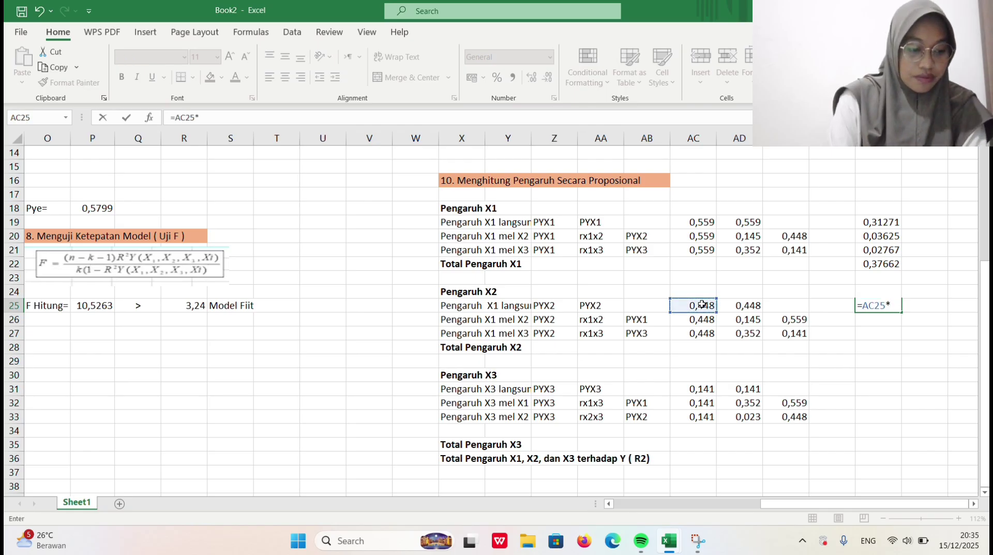
pyautogui.click(751, 305)
pyautogui.press('Return')
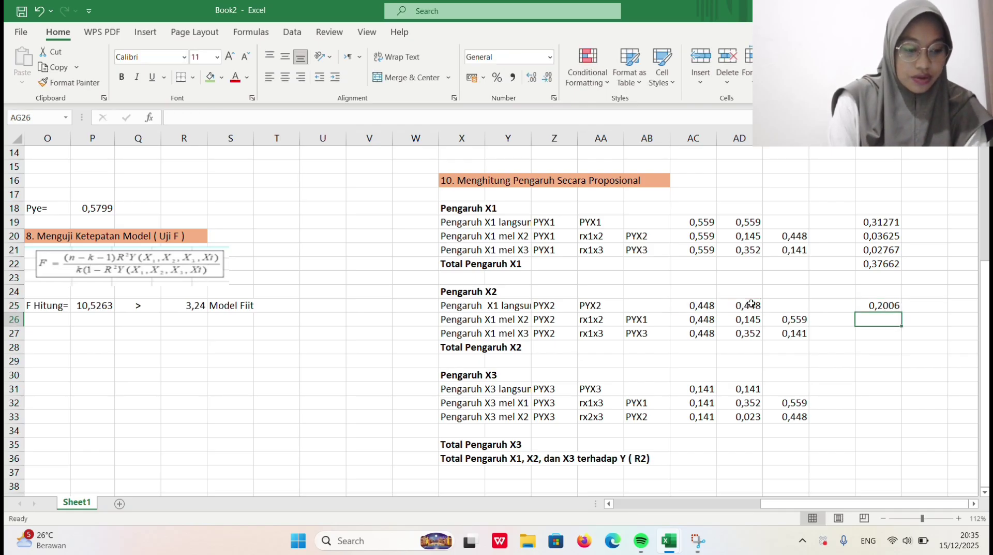
# In AG26, calculate the rx1x2 effect of Pengaruh X2 as the product AC26*AD26*AE26.
pyautogui.write('=')
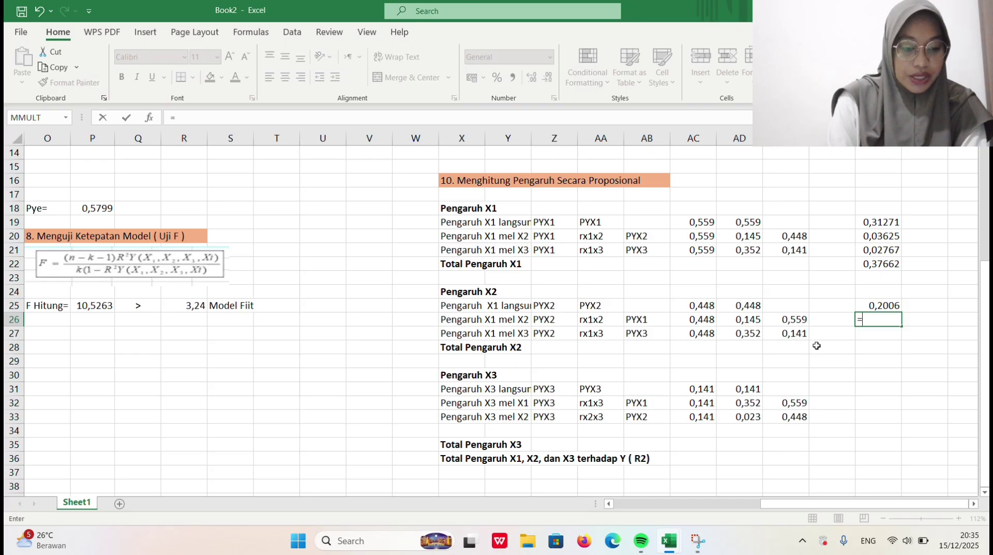
pyautogui.click(710, 319)
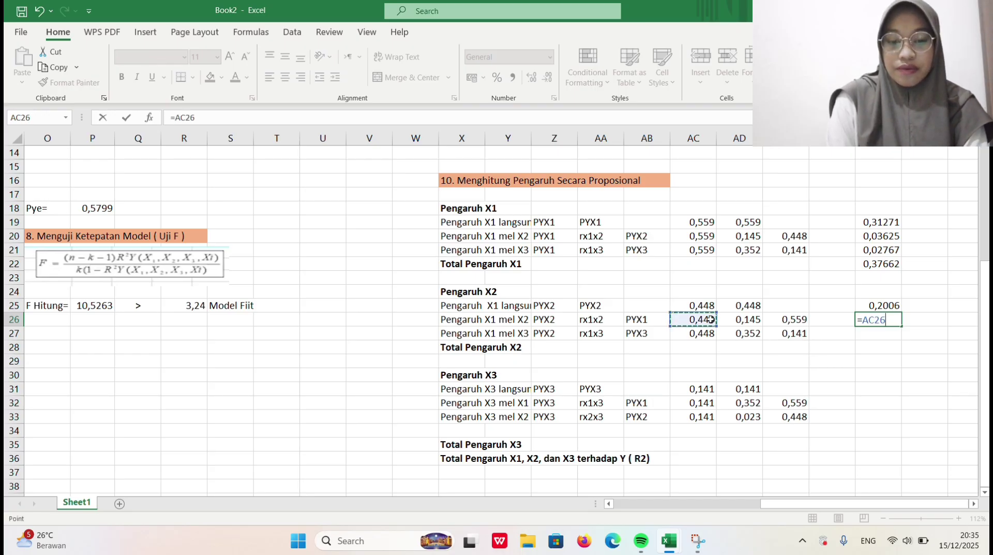
pyautogui.write('*')
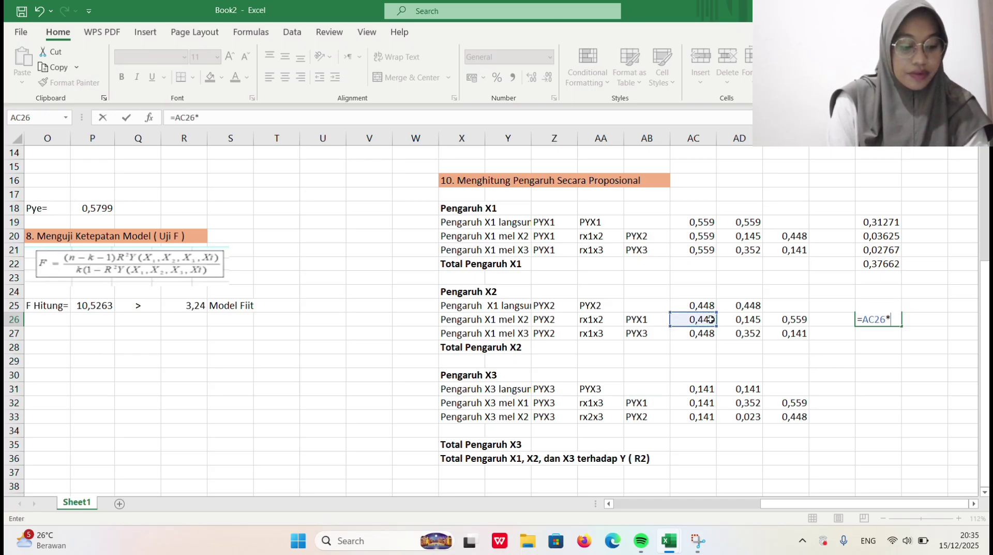
pyautogui.click(750, 319)
pyautogui.write('*')
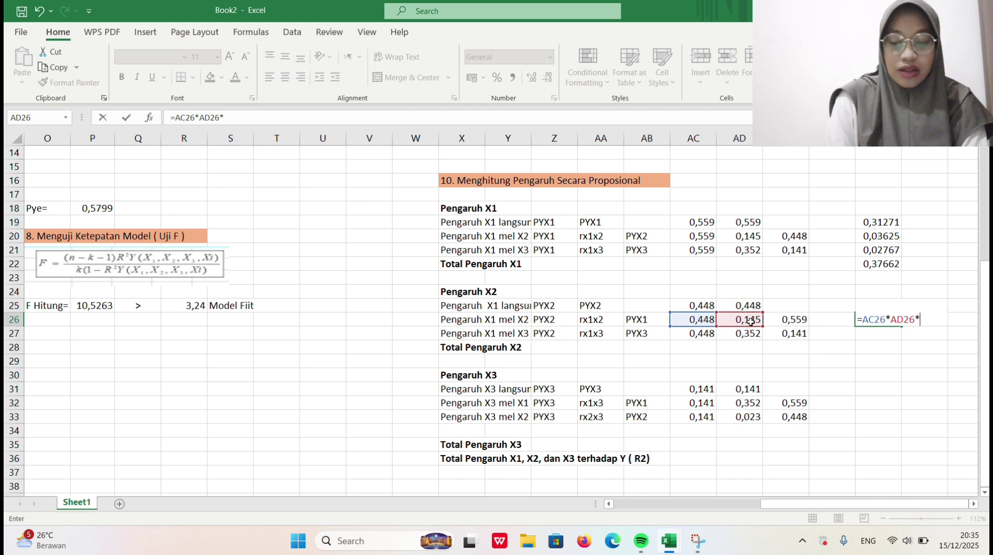
pyautogui.click(799, 318)
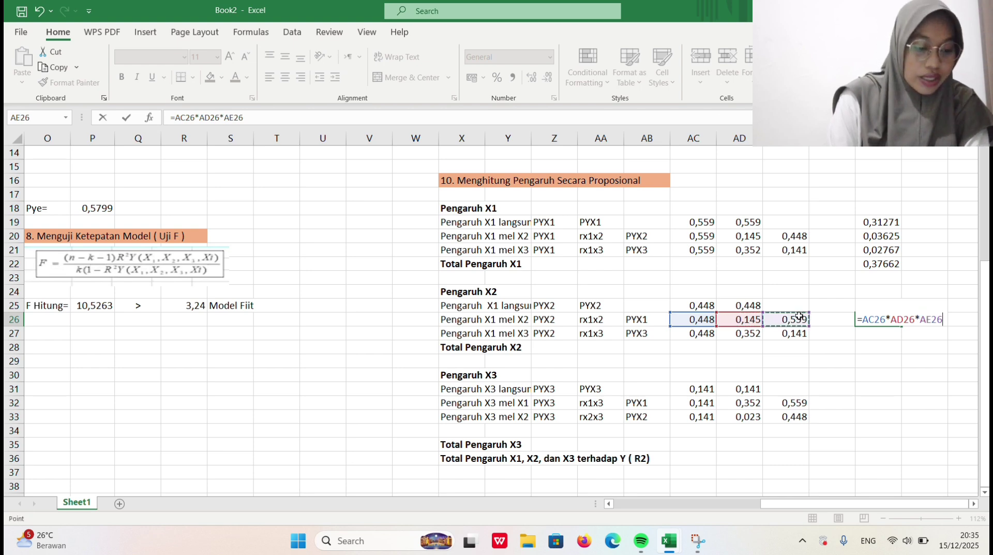
pyautogui.press('Return')
# In AG27, calculate the rx1x3 effect of Pengaruh X2 as the product AC27*AD27*AE27.
pyautogui.write('=')
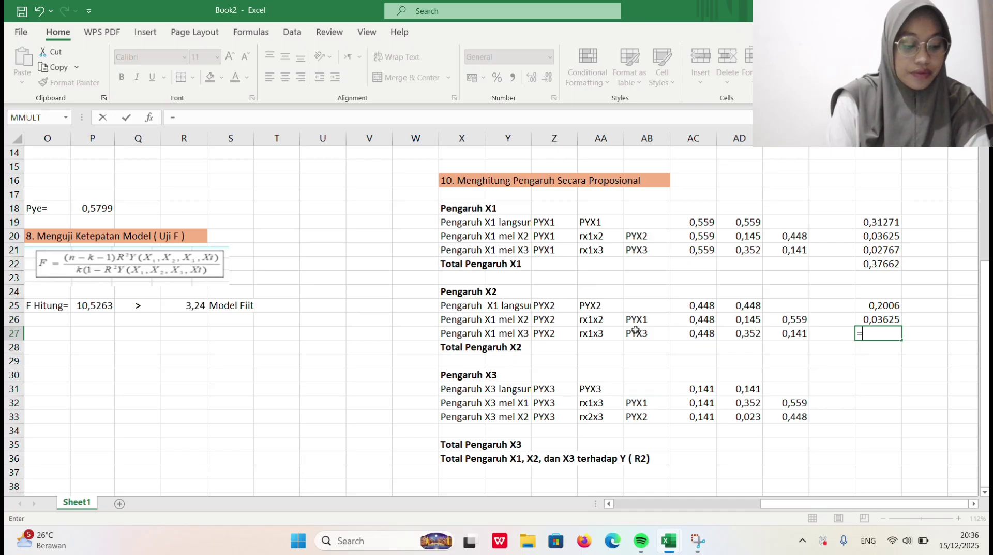
pyautogui.click(701, 335)
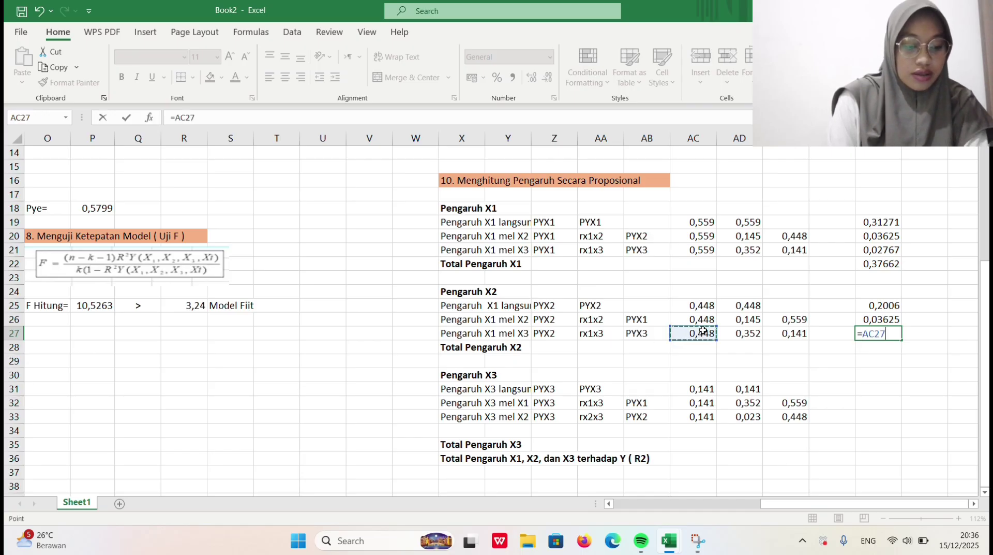
pyautogui.write('*')
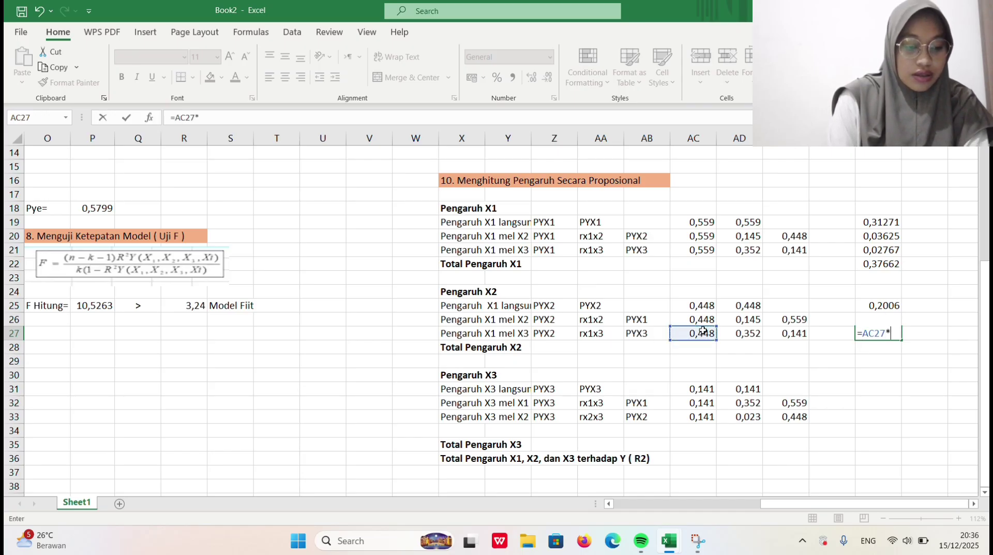
pyautogui.click(755, 337)
pyautogui.write('*')
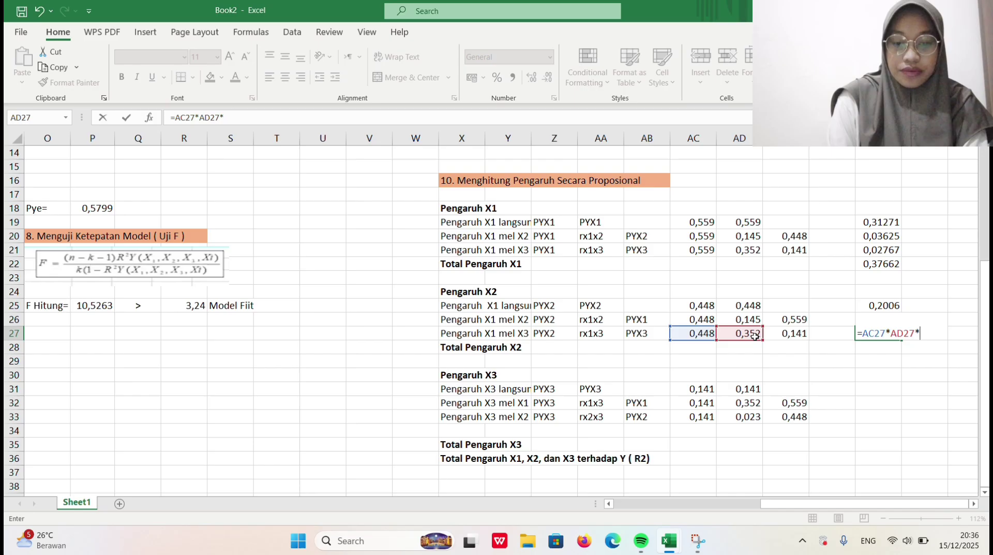
pyautogui.click(804, 333)
pyautogui.press('Return')
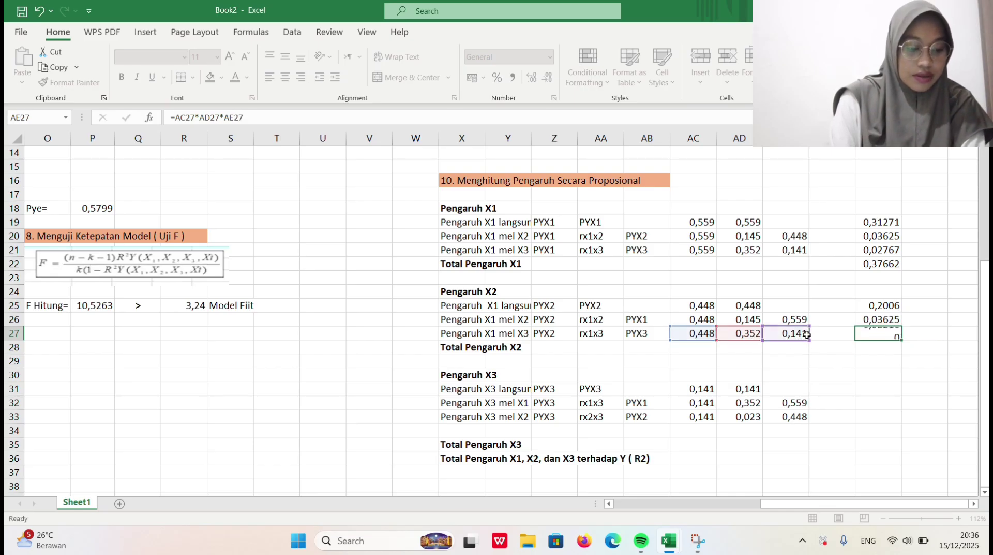
# In AG28, on the Total Pengaruh X2 row, total the three X2 effects AG25 to AG27 with SUM.
pyautogui.write('=')
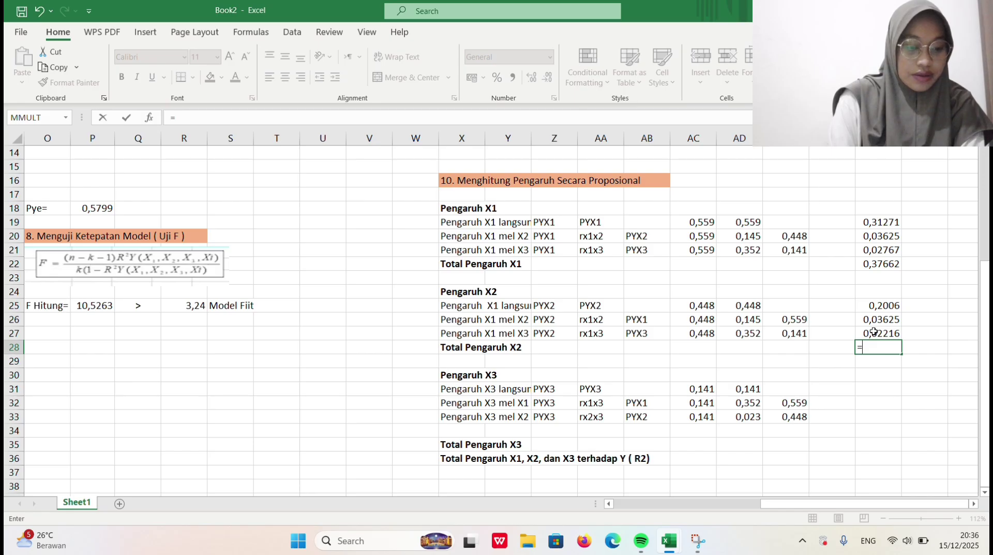
pyautogui.write('su')
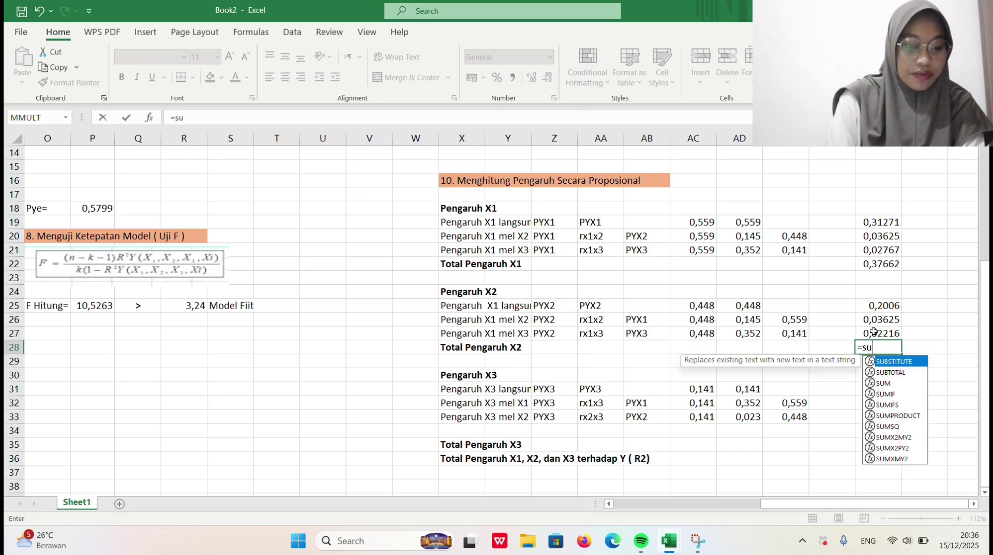
pyautogui.doubleClick(883, 383)
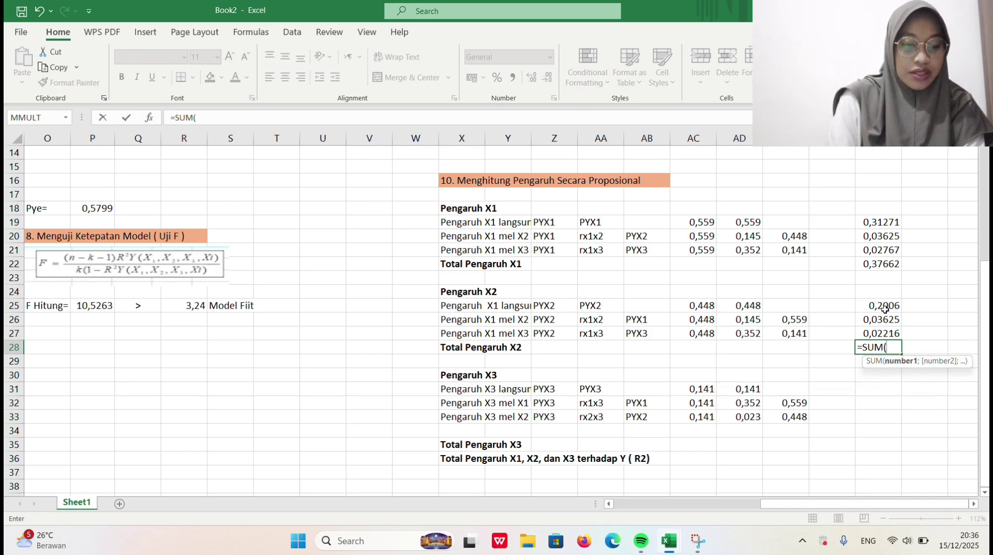
pyautogui.moveTo(884, 309); pyautogui.dragTo(891, 330)
pyautogui.press('Return')
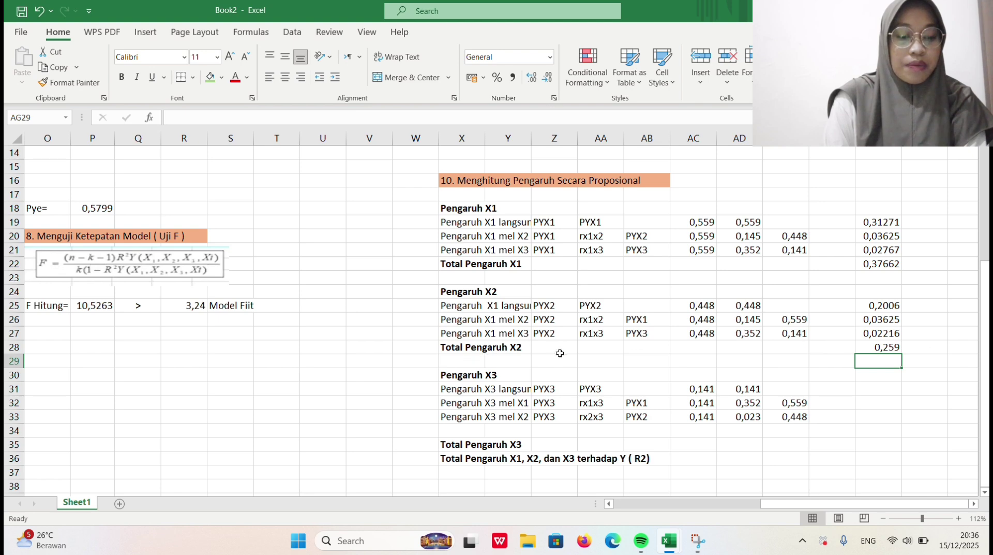
# In AG31, calculate the direct effect of X3 by multiplying AC31 by AD31.
pyautogui.click(874, 388)
pyautogui.write('=')
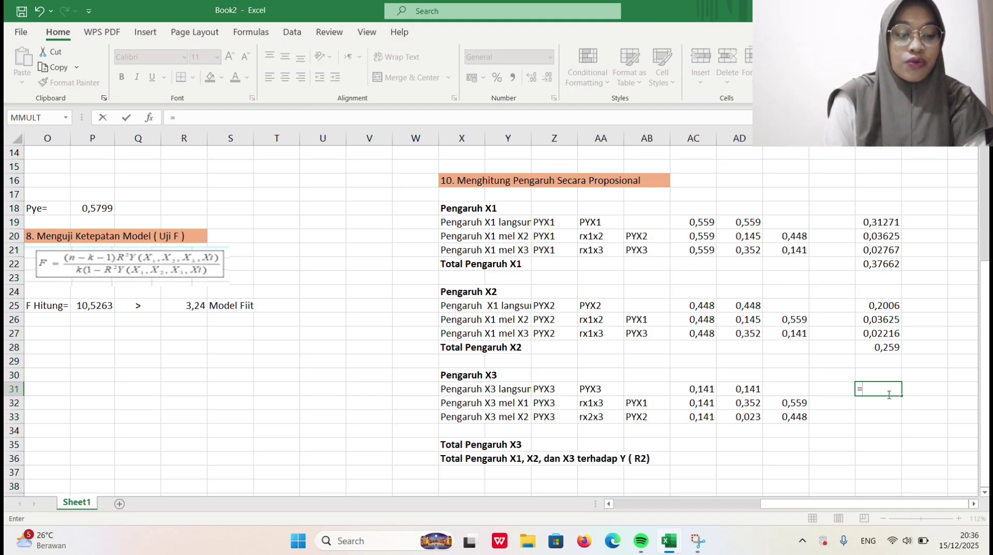
pyautogui.click(712, 390)
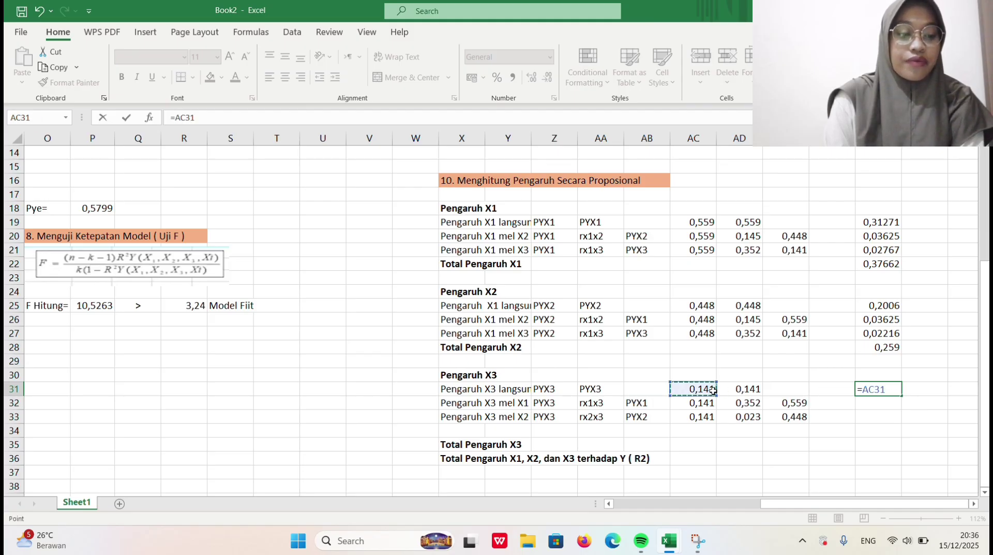
pyautogui.write('*')
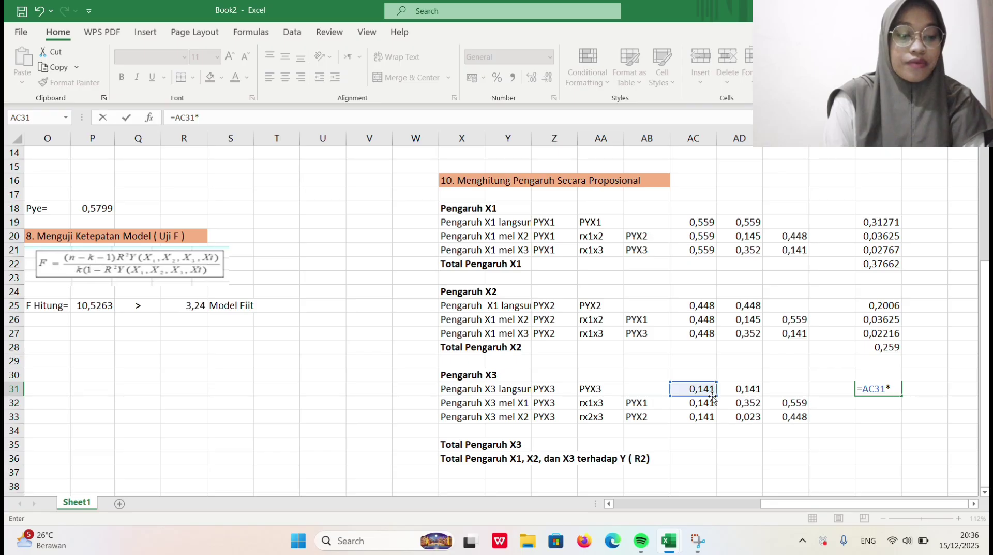
pyautogui.click(755, 388)
pyautogui.press('Return')
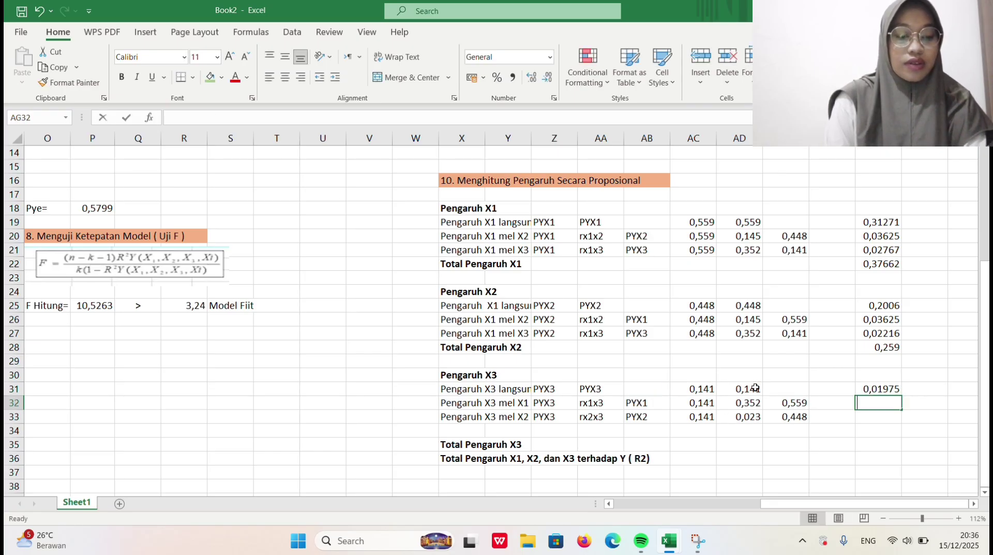
# In AG32, calculate the effect of X3 through X1 as the product AC32*AD32*AE32.
pyautogui.write('=')
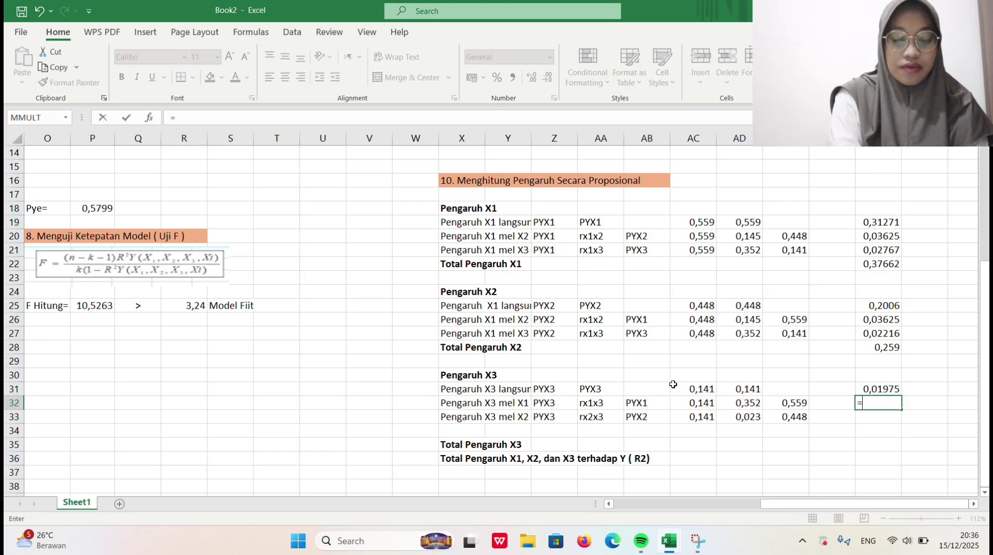
pyautogui.click(700, 404)
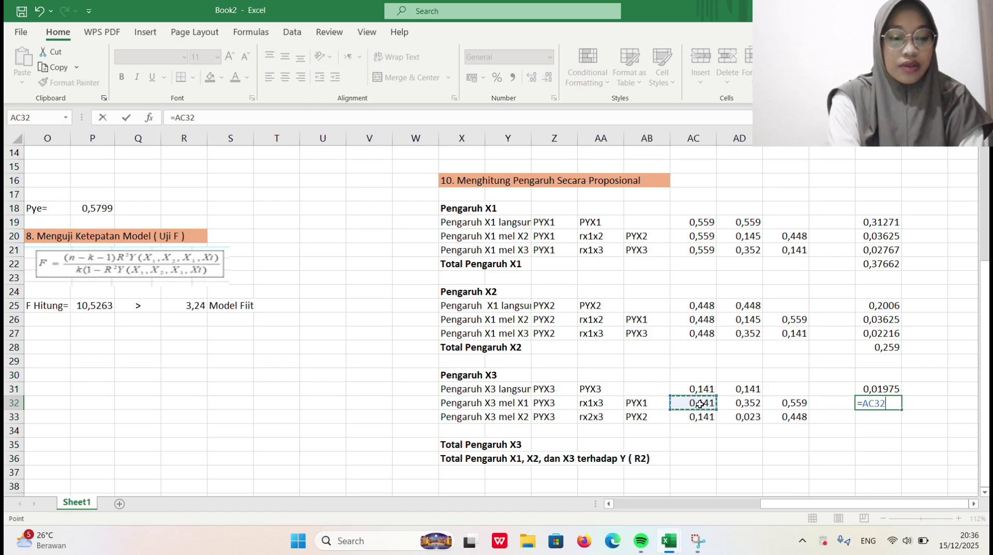
pyautogui.write('*')
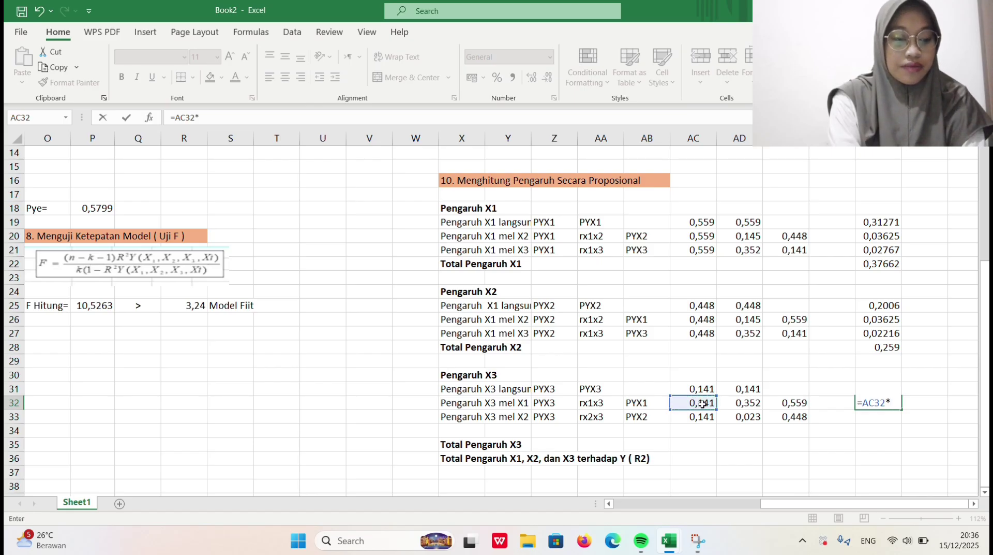
pyautogui.click(758, 405)
pyautogui.write('*')
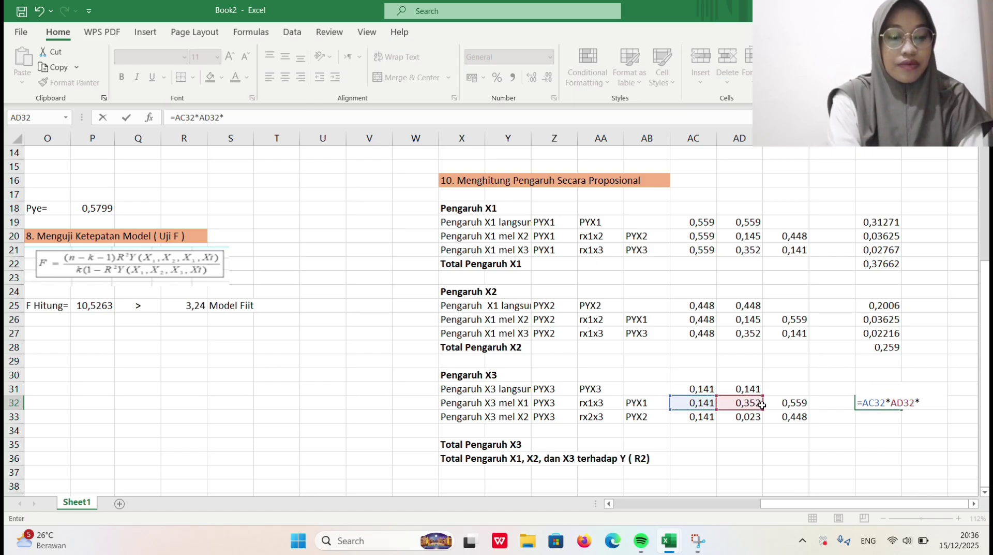
pyautogui.click(806, 404)
pyautogui.press('Return')
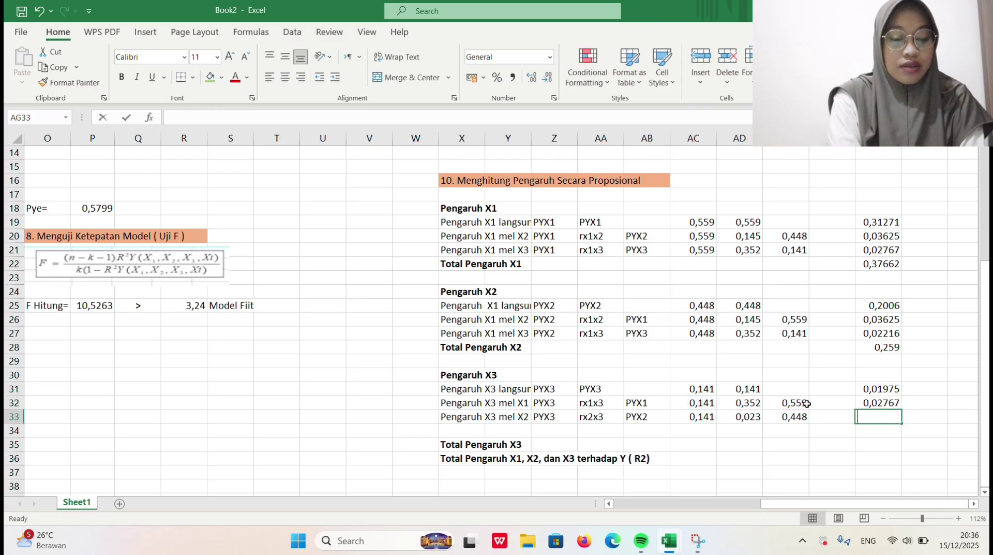
# In AG33, calculate the effect of X3 through X2 as the product AC33*AD33*AE33.
pyautogui.write('=')
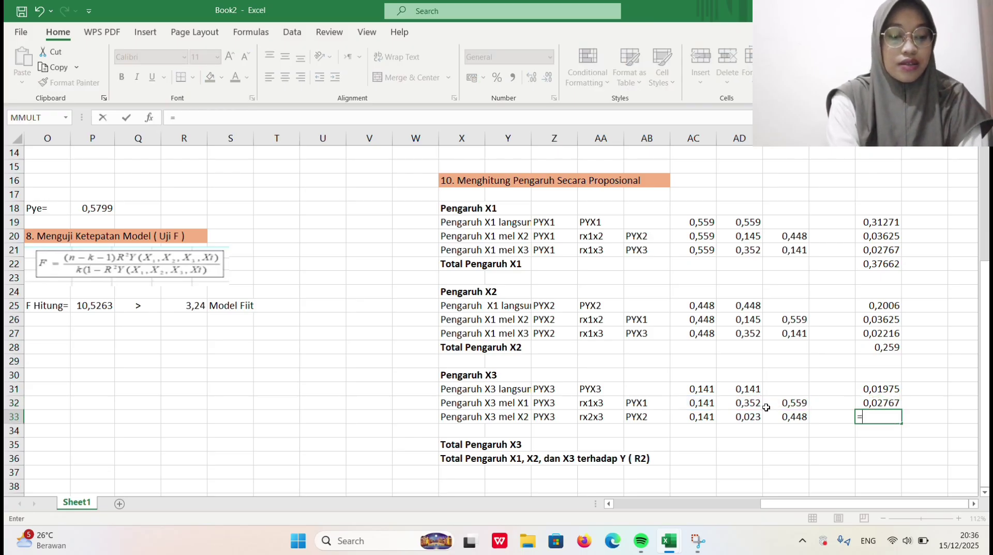
pyautogui.click(709, 417)
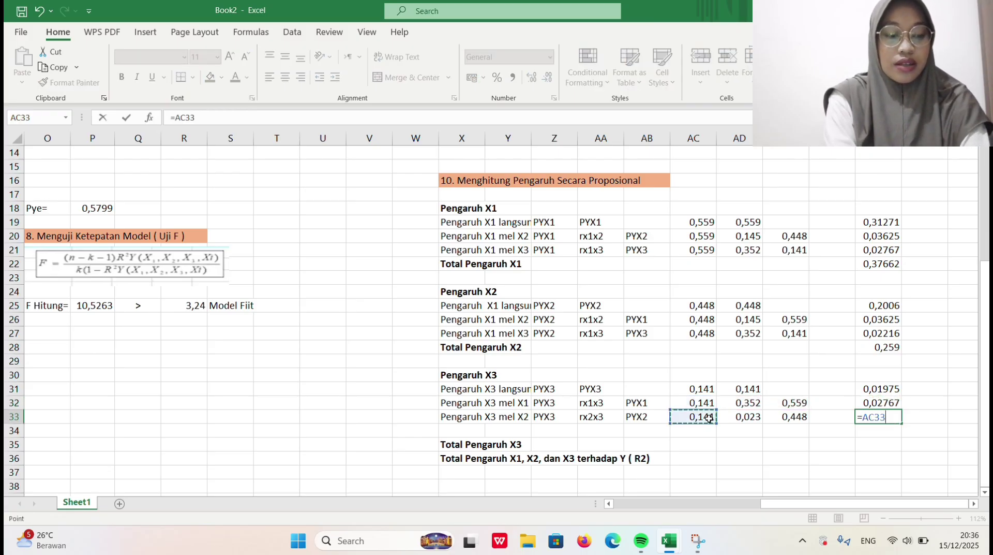
pyautogui.write('*')
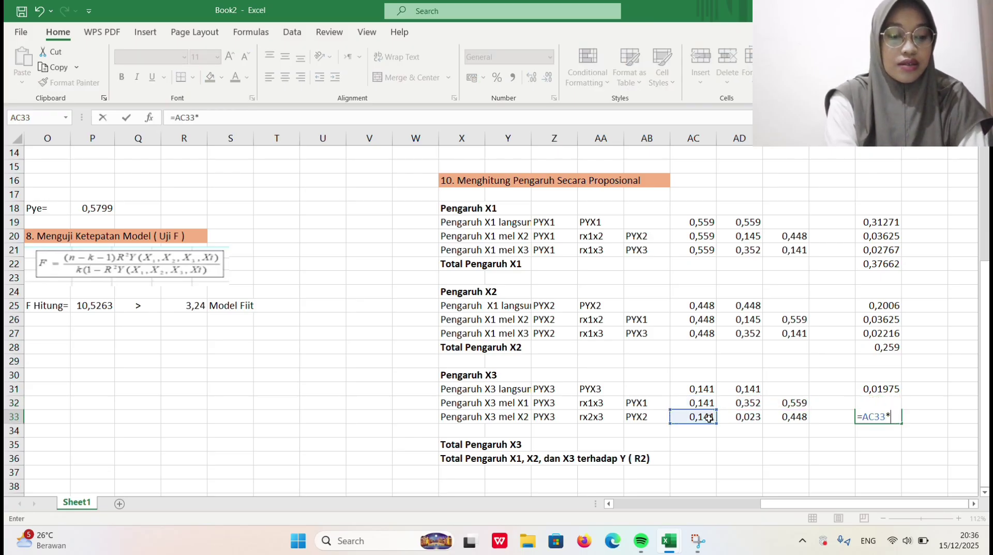
pyautogui.click(757, 417)
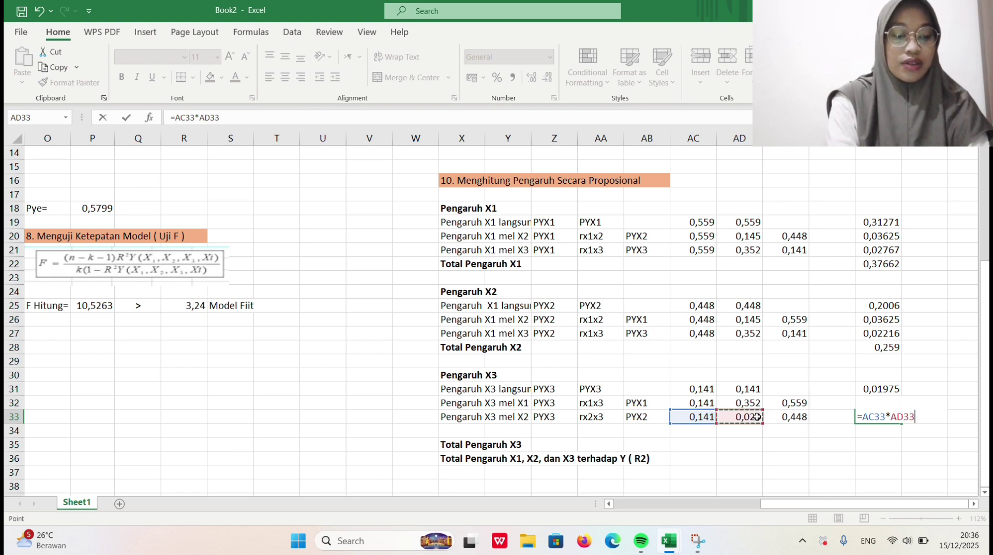
pyautogui.write('*')
pyautogui.click(791, 417)
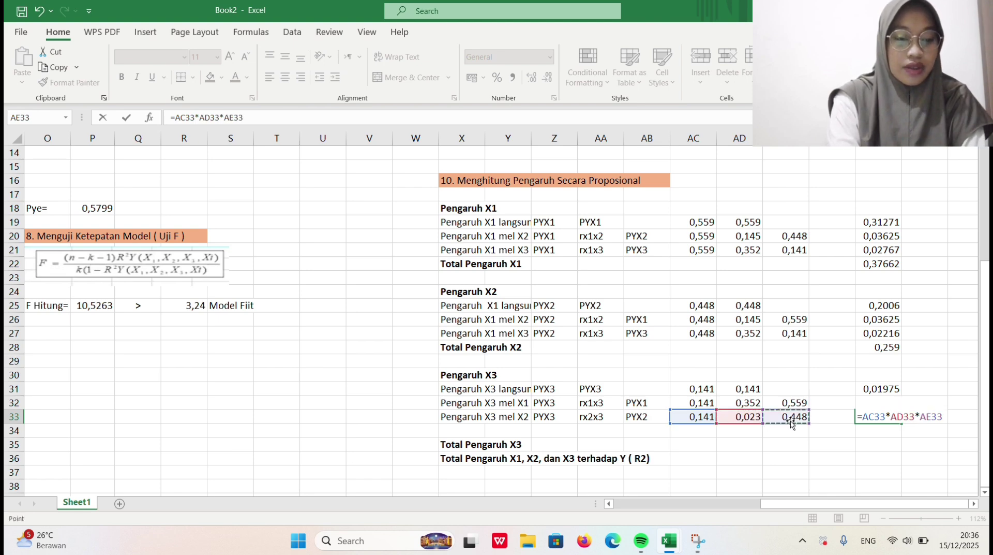
pyautogui.press('Return')
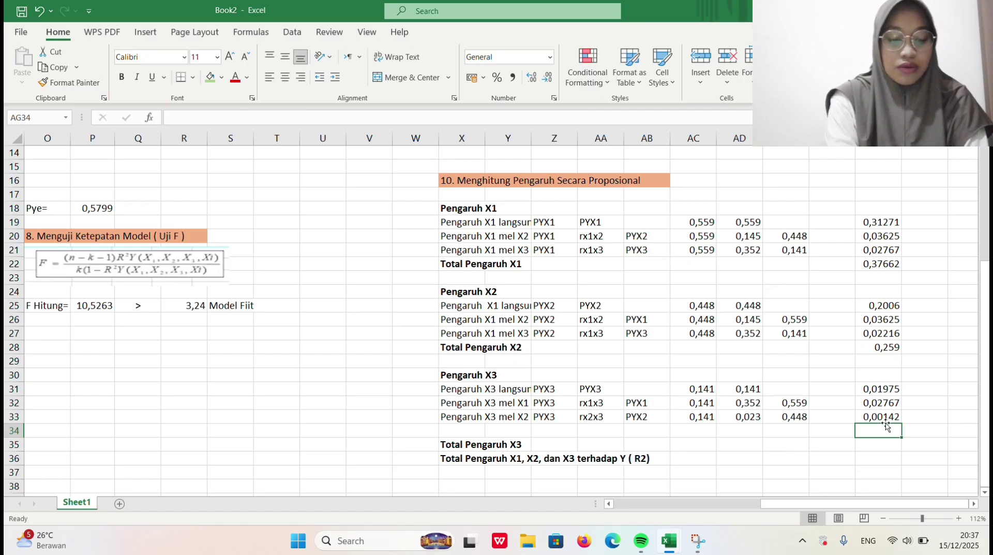
# In AG35, on the Total Pengaruh X3 row, total the three X3 effects AG31 to AG33 with SUM.
pyautogui.click(883, 440)
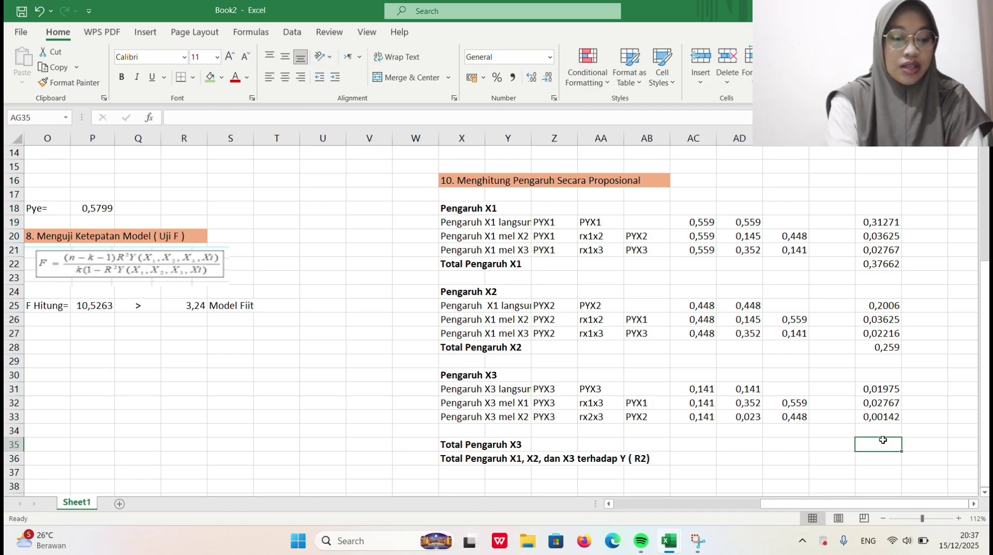
pyautogui.write('=')
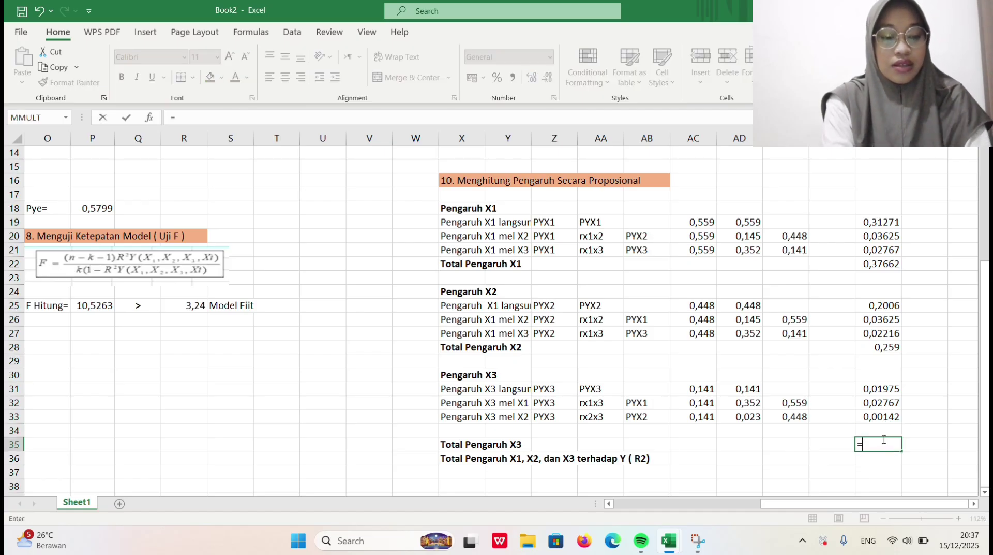
pyautogui.write('sum')
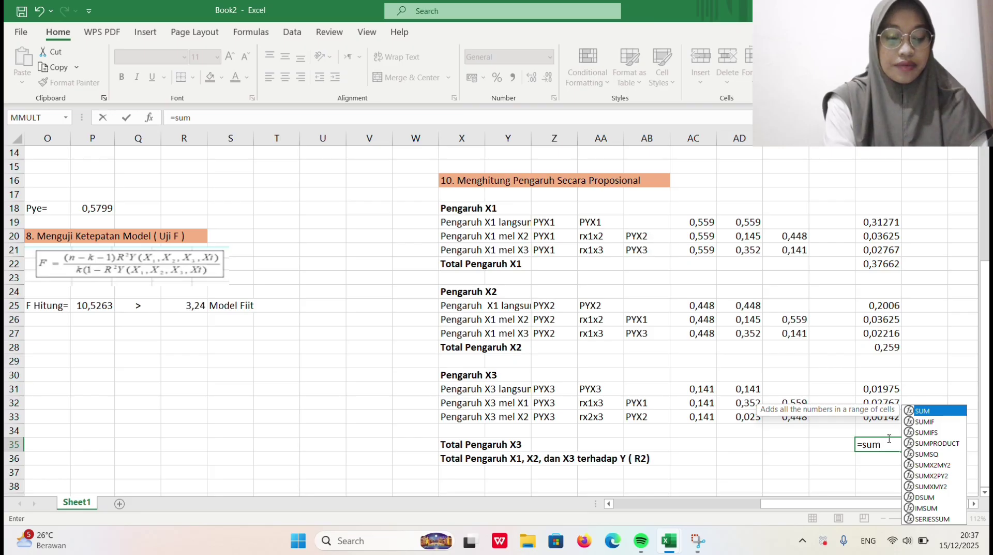
pyautogui.doubleClick(938, 411)
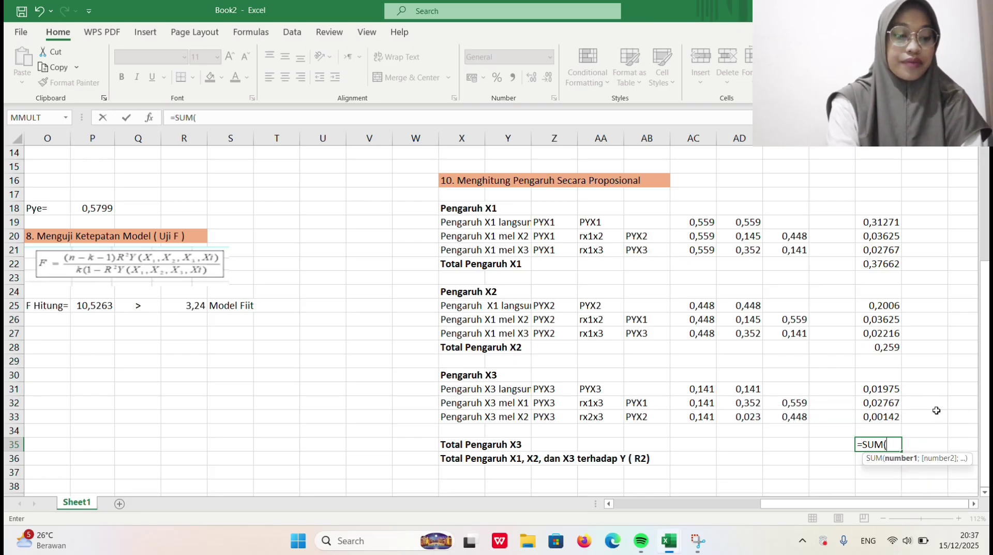
pyautogui.moveTo(889, 389); pyautogui.dragTo(895, 412)
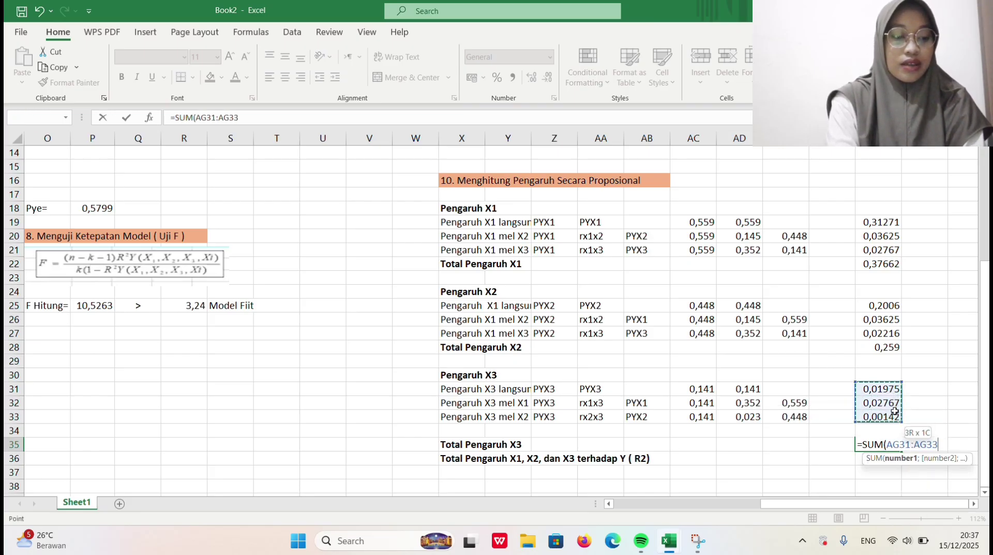
pyautogui.press('Return')
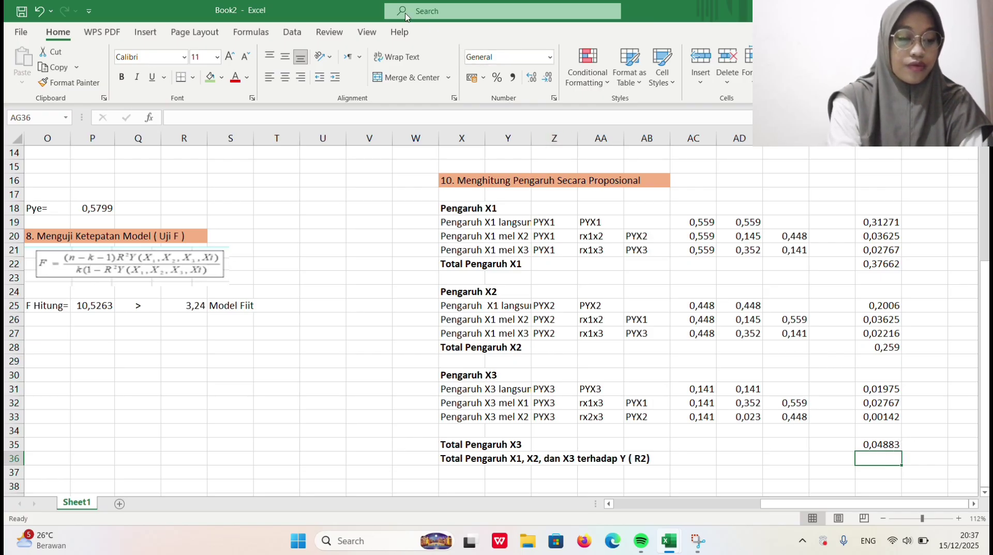
pyautogui.click(431, 23)
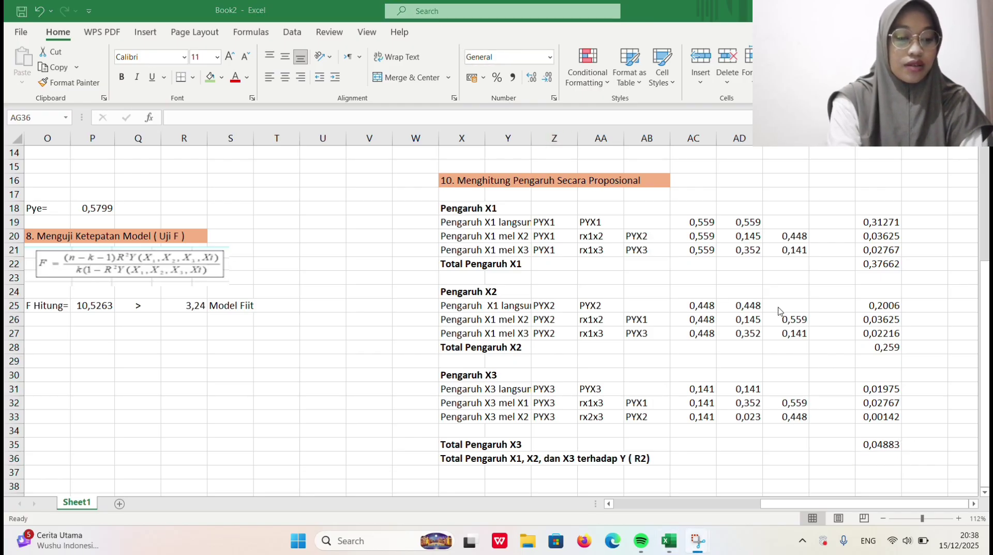
pyautogui.hscroll(3, 778, 310)
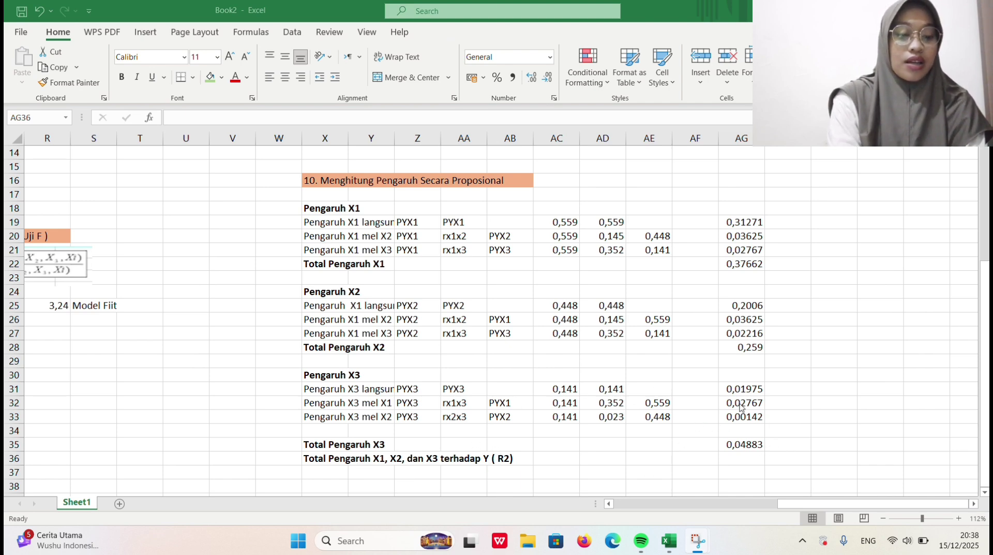
pyautogui.scroll(1, 741, 407)
pyautogui.scroll(-1, 751, 284)
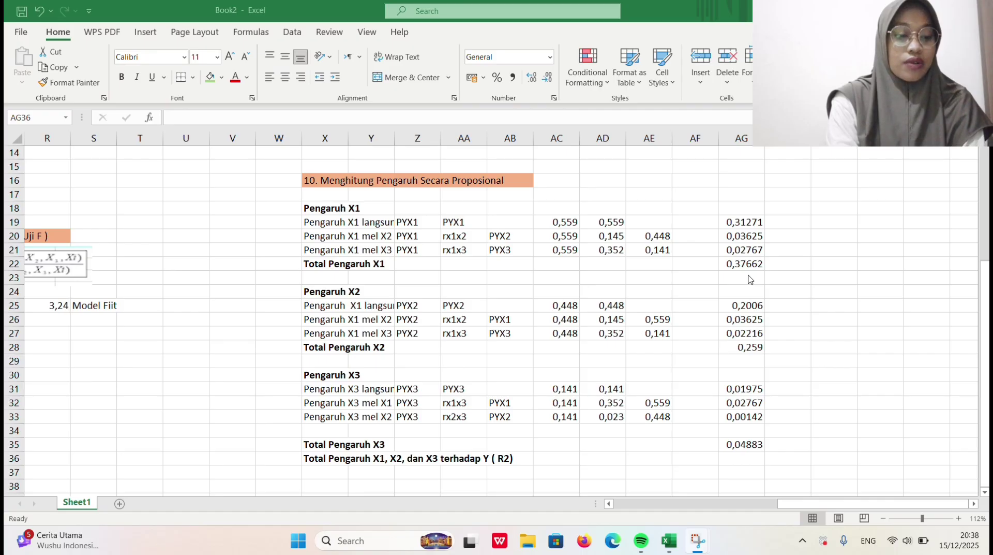
pyautogui.click(740, 457)
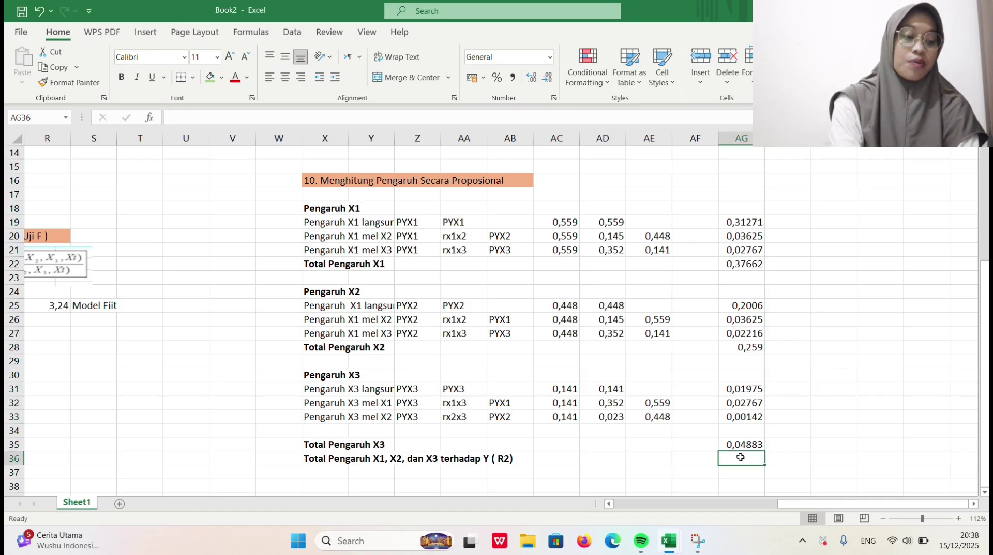
pyautogui.write('=')
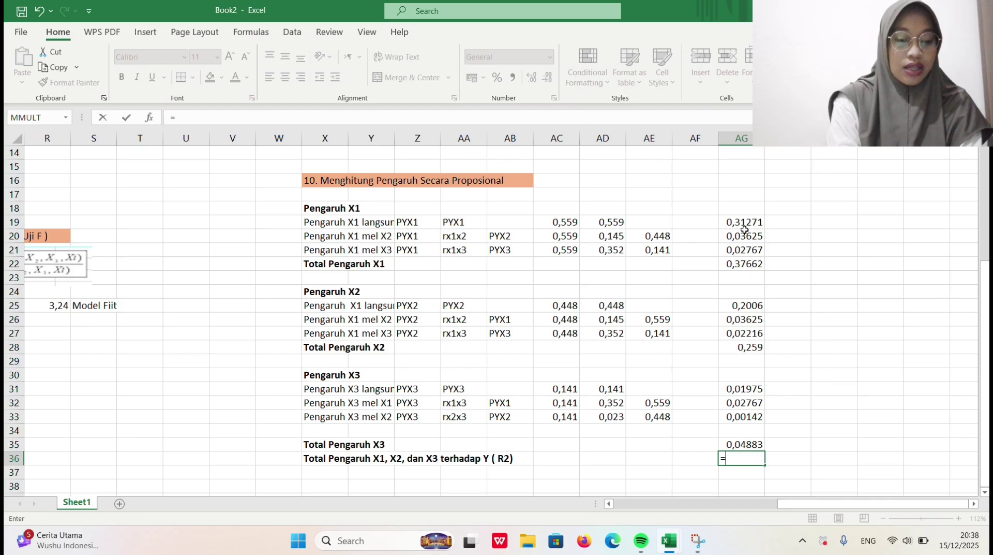
pyautogui.moveTo(733, 219); pyautogui.dragTo(740, 236)
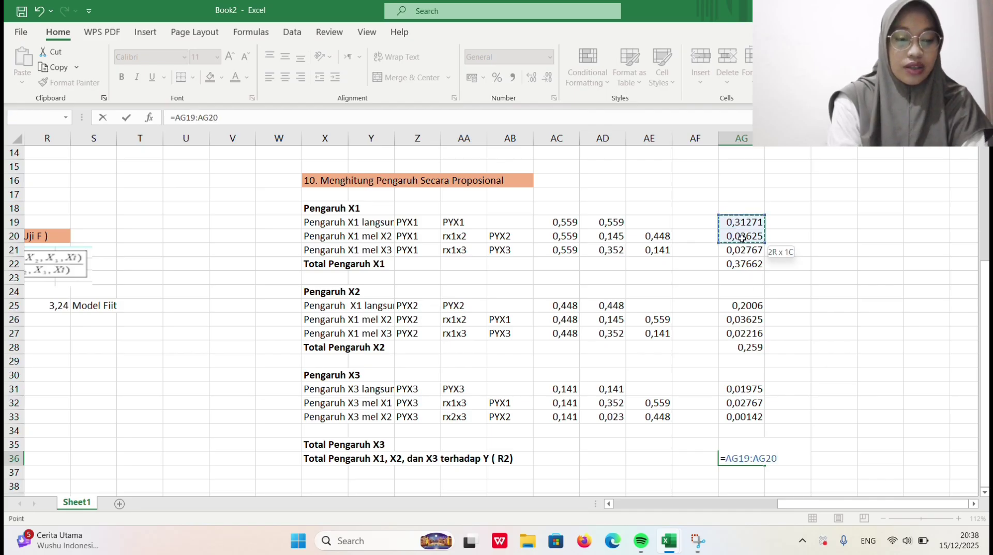
pyautogui.click(740, 265)
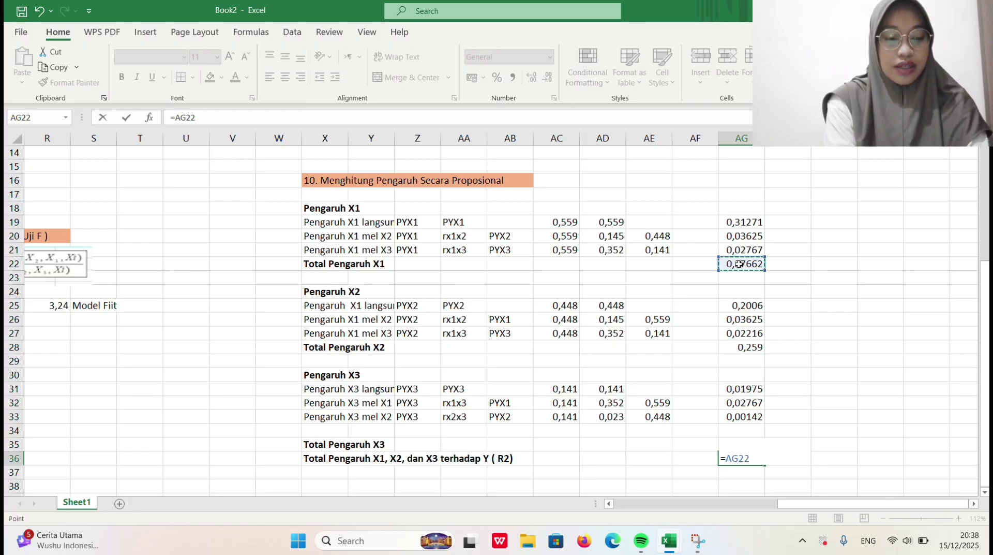
pyautogui.write('+')
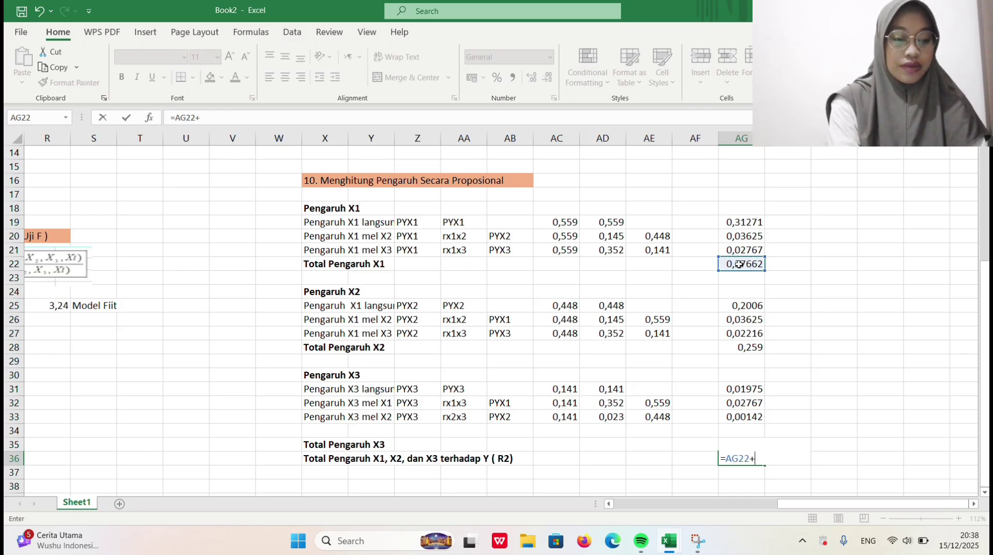
pyautogui.click(748, 348)
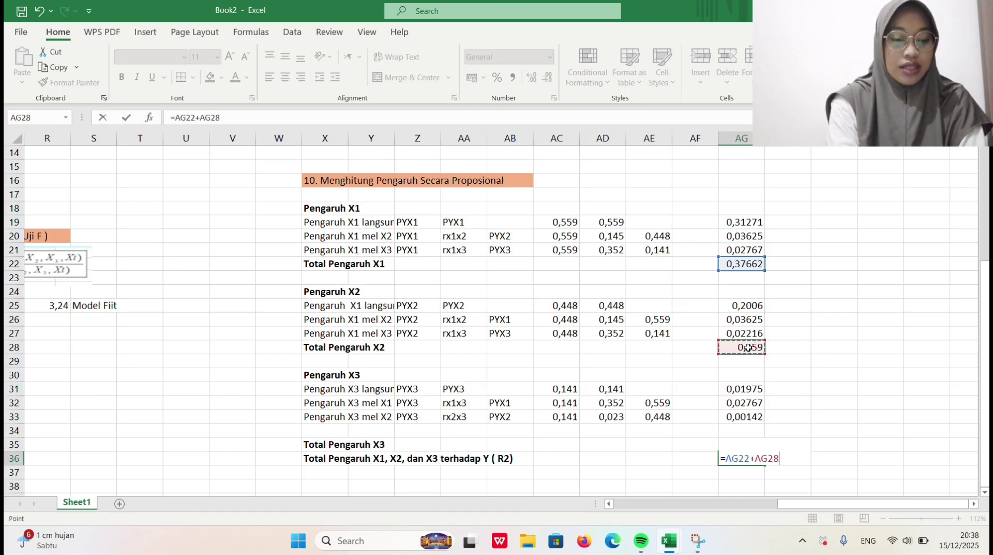
pyautogui.write('=')
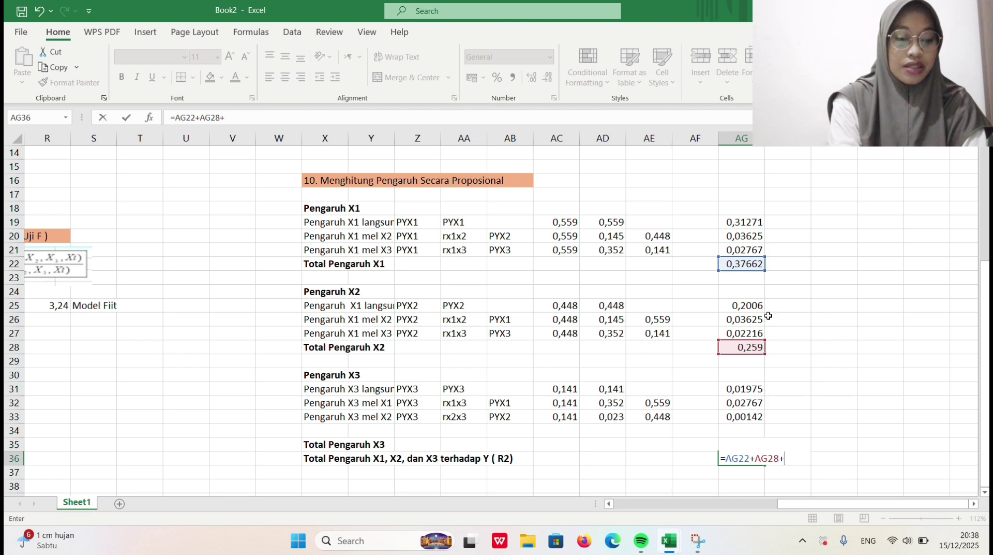
pyautogui.click(695, 238)
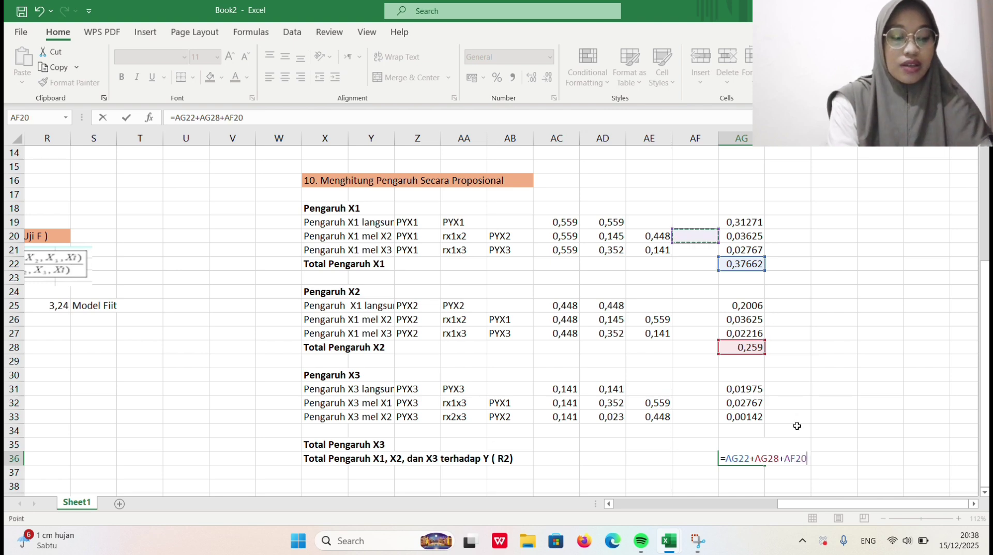
pyautogui.press('BackSpace')
pyautogui.press('BackSpace')
pyautogui.press('BackSpace')
pyautogui.press('BackSpace')
pyautogui.press('BackSpace')
pyautogui.press('BackSpace')
pyautogui.press('BackSpace')
pyautogui.press('BackSpace')
pyautogui.press('BackSpace')
pyautogui.press('BackSpace')
pyautogui.press('BackSpace')
pyautogui.press('BackSpace')
pyautogui.press('BackSpace')
pyautogui.press('BackSpace')
pyautogui.press('BackSpace')
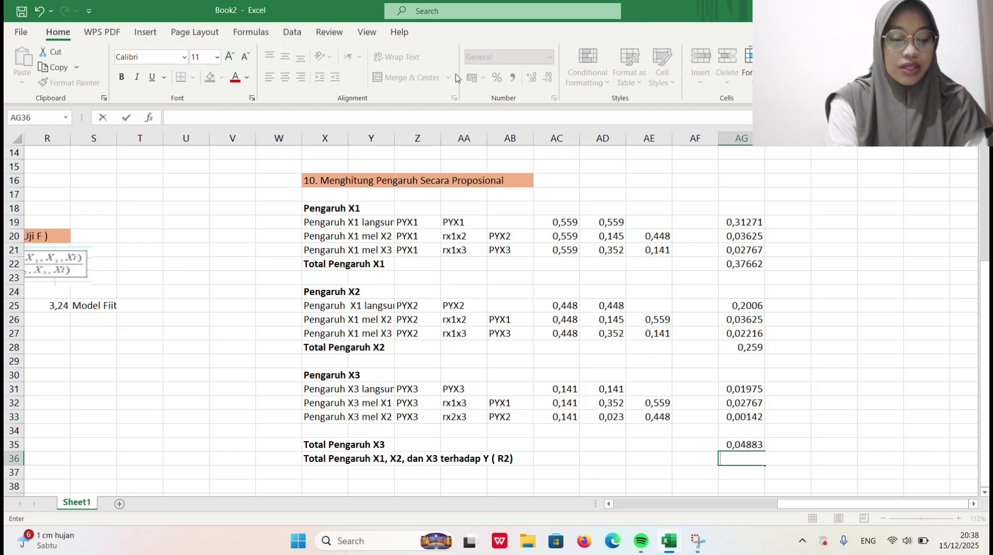
pyautogui.press('Escape')
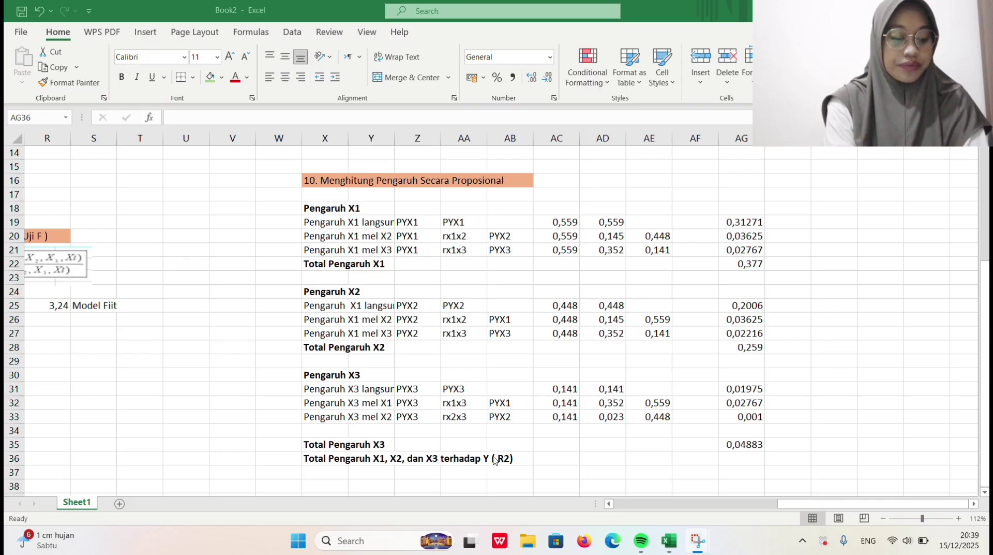
# Try to enter a formula in AG36 adding the X1 and X2 effect totals, AG22 and AG28, plus a further term.
pyautogui.click(746, 454)
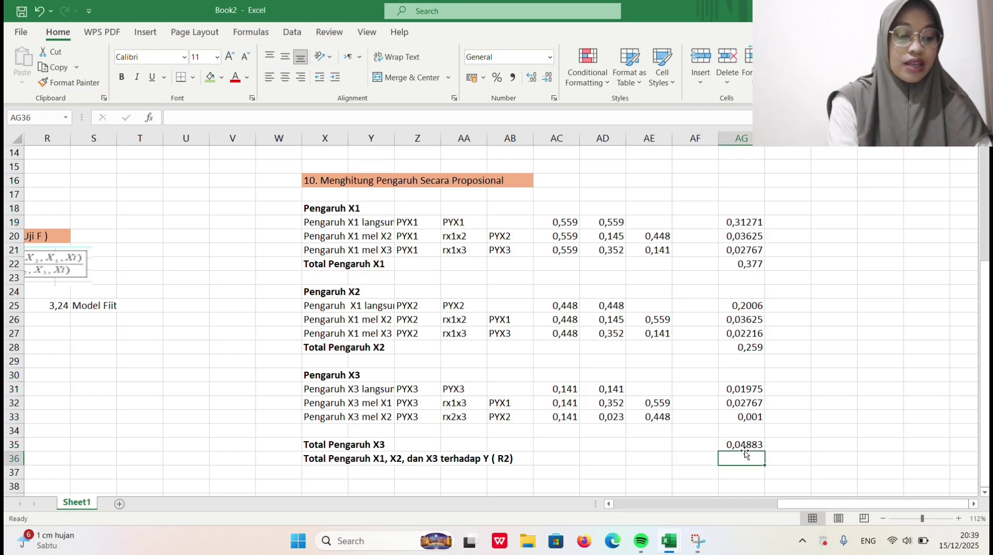
pyautogui.write('=')
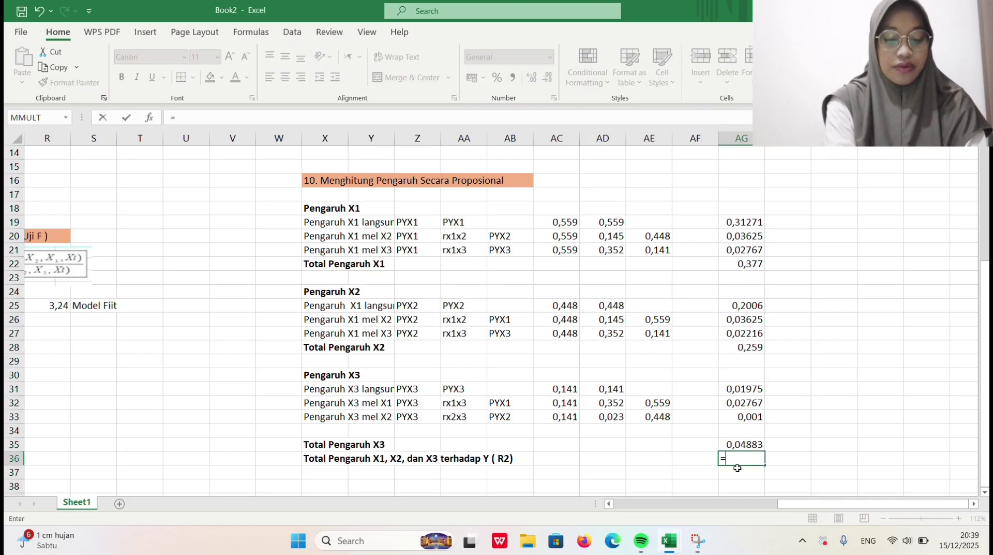
pyautogui.click(750, 266)
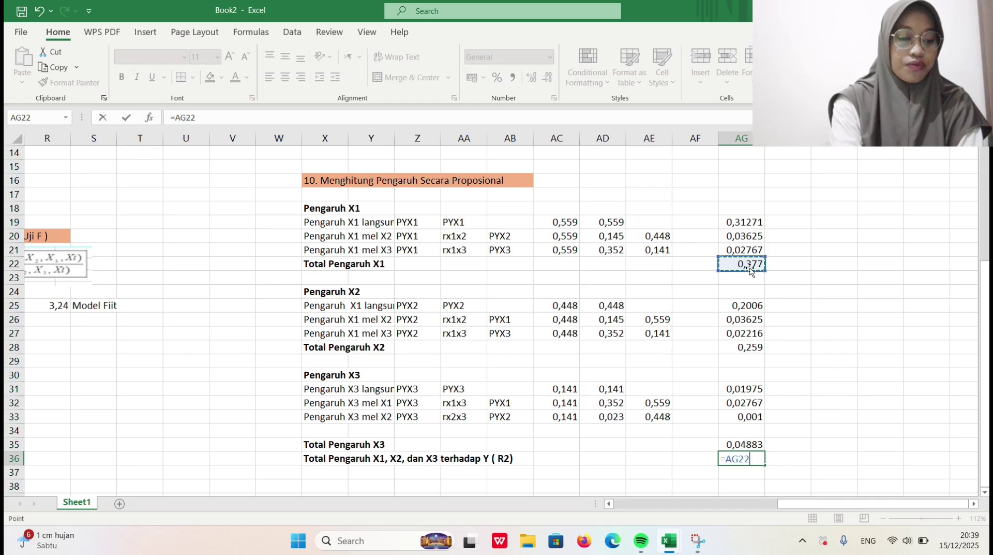
pyautogui.write('_')
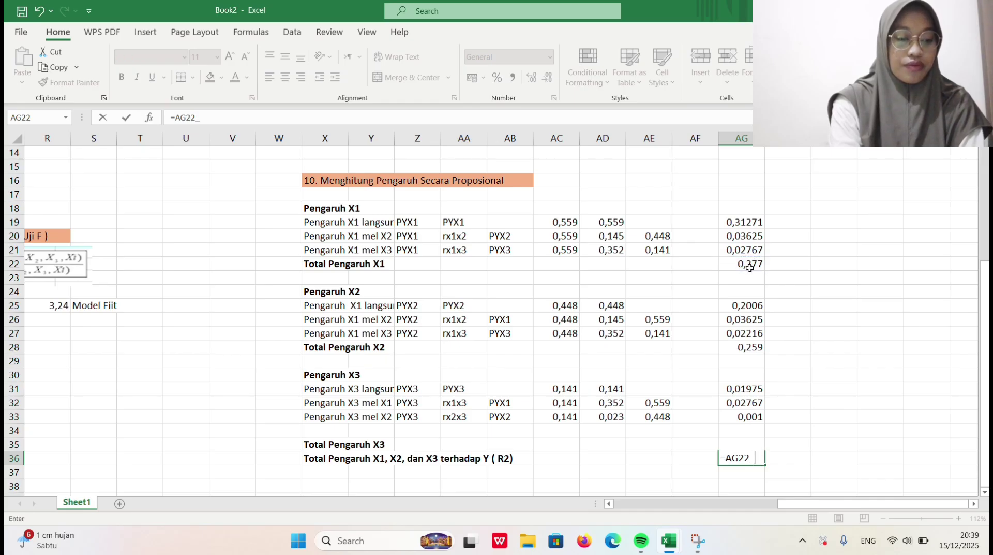
pyautogui.press('BackSpace')
pyautogui.write('+')
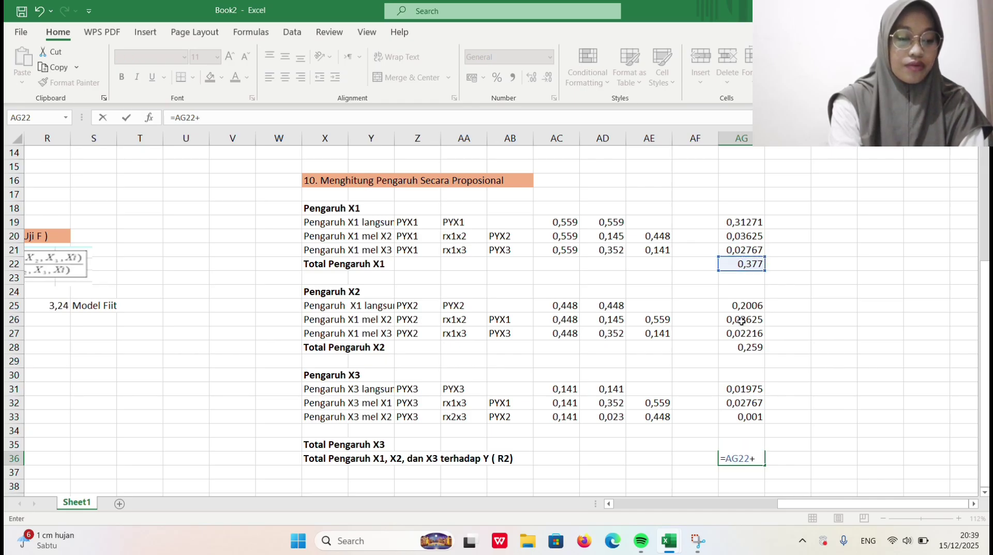
pyautogui.click(743, 349)
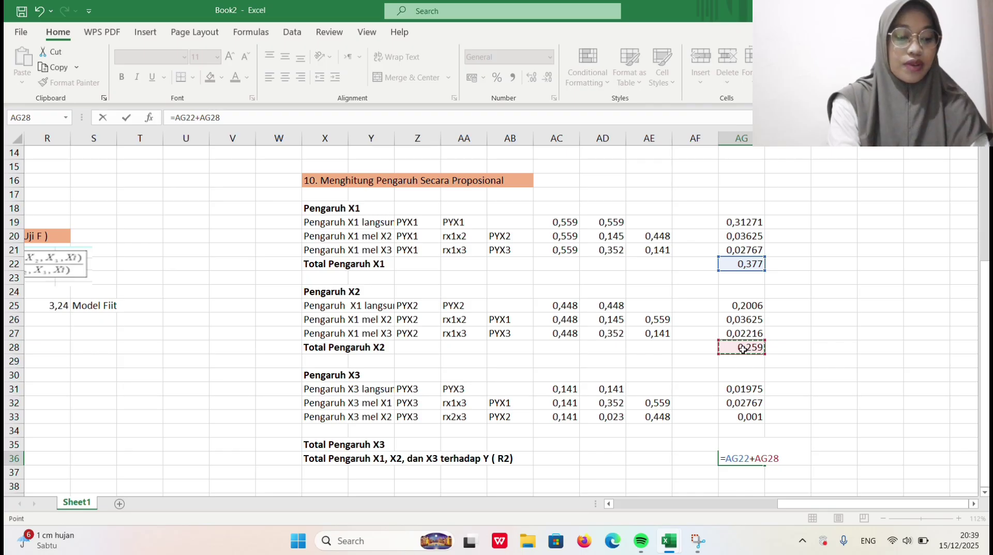
pyautogui.write('+')
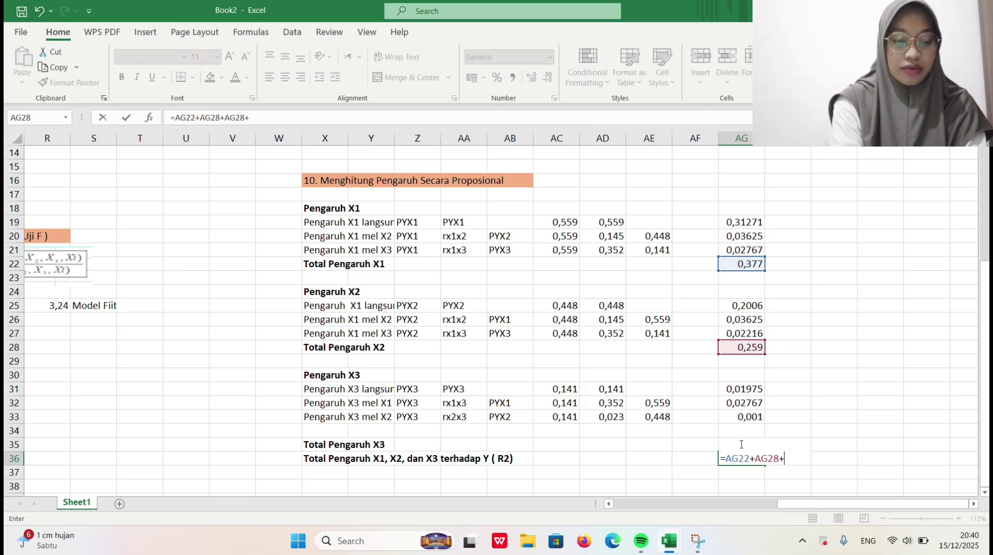
pyautogui.click(735, 446)
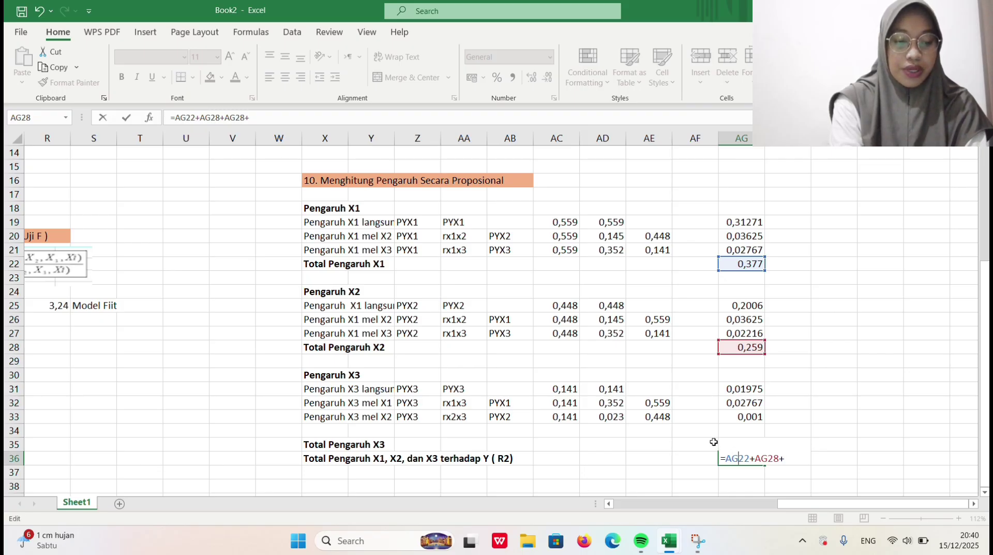
pyautogui.press('Return')
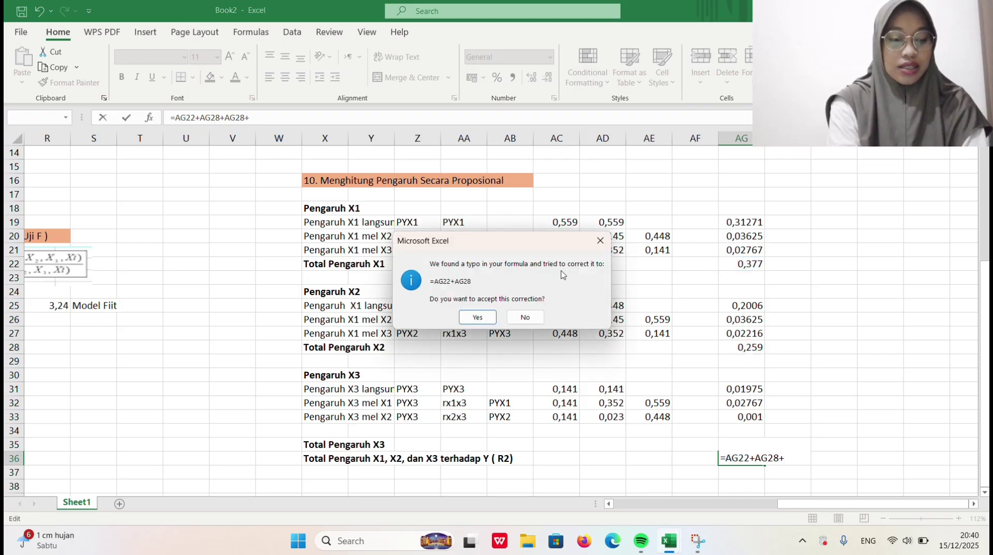
pyautogui.click(600, 240)
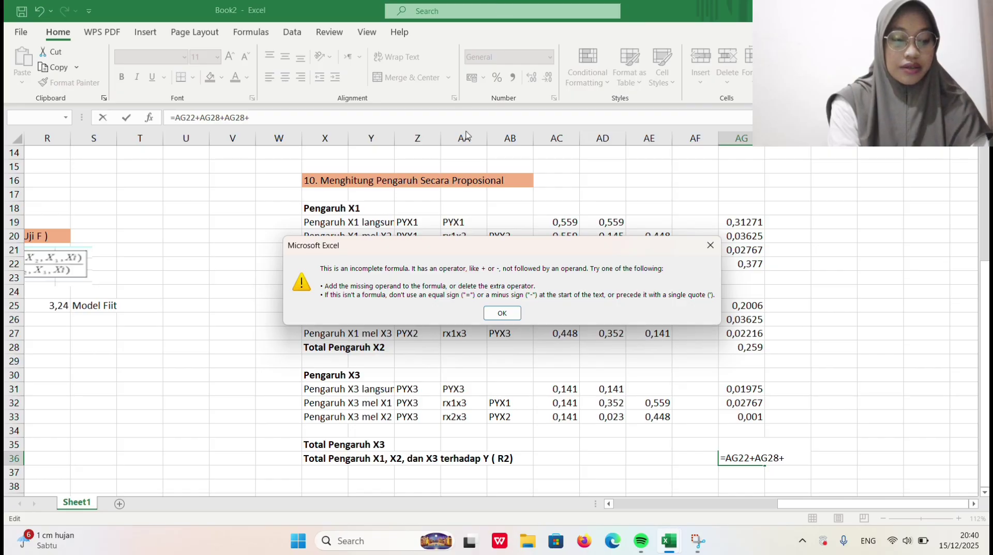
pyautogui.click(710, 244)
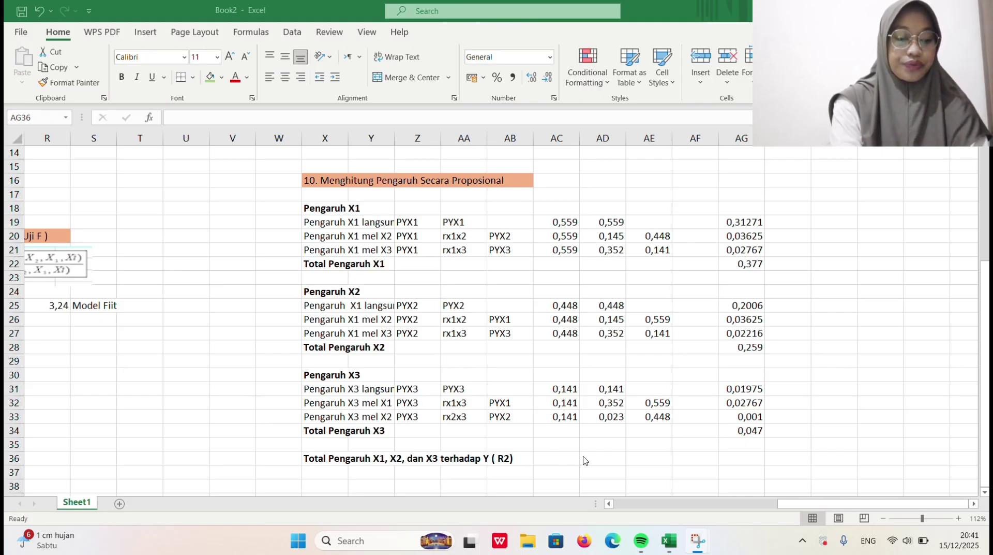
# In AG36, calculate the combined effect of X1, X2 and X3 on Y (R2) as AG22+AG28+AG34.
pyautogui.click(753, 455)
pyautogui.doubleClick(753, 454)
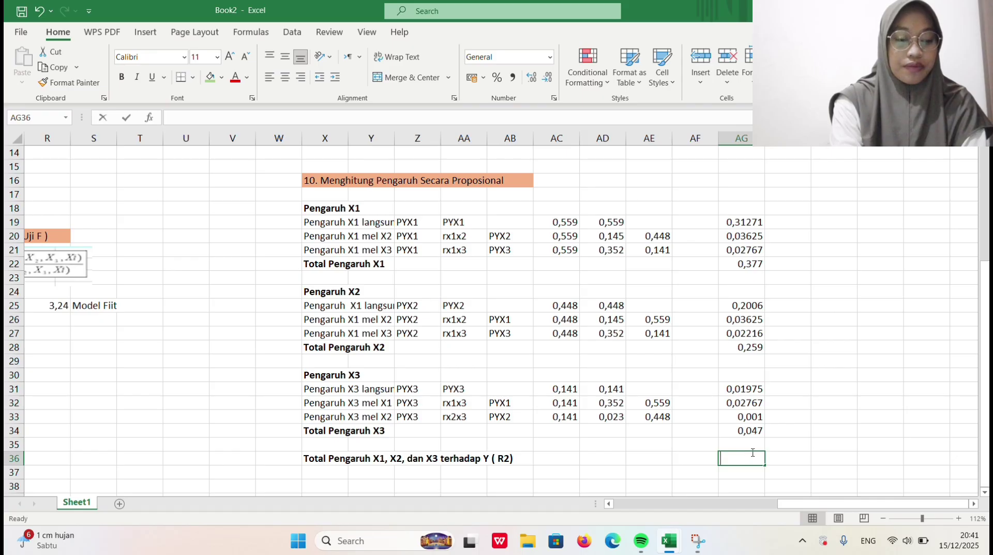
pyautogui.write('=')
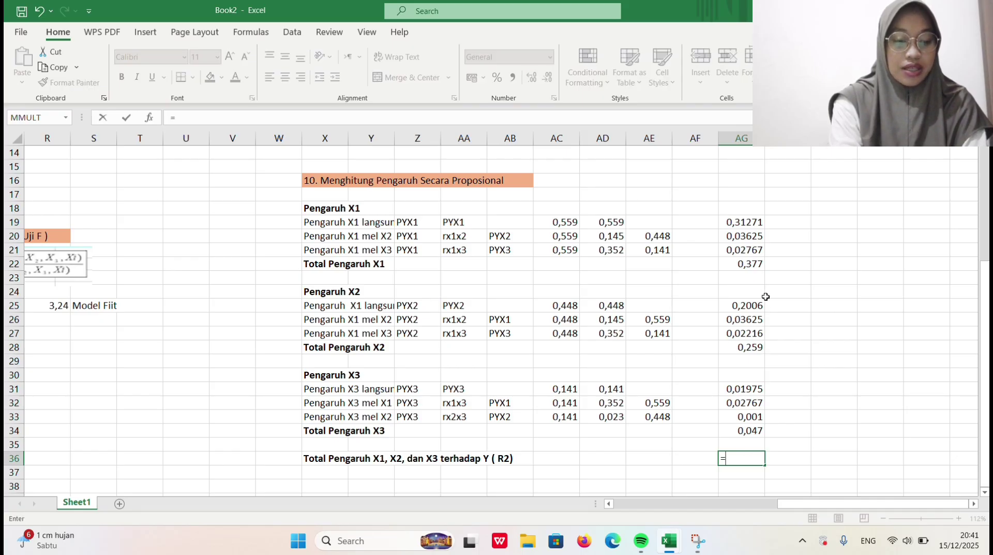
pyautogui.click(757, 265)
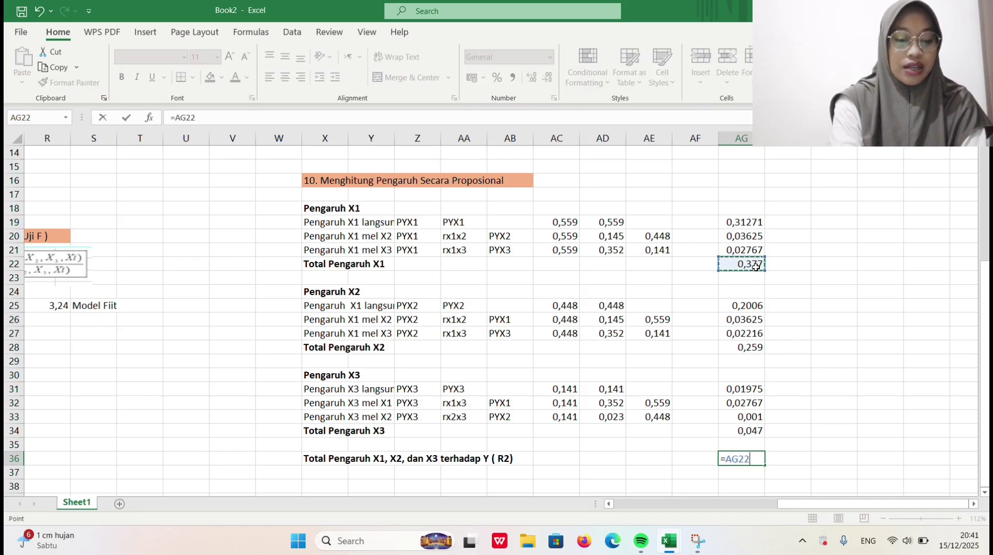
pyautogui.write('+')
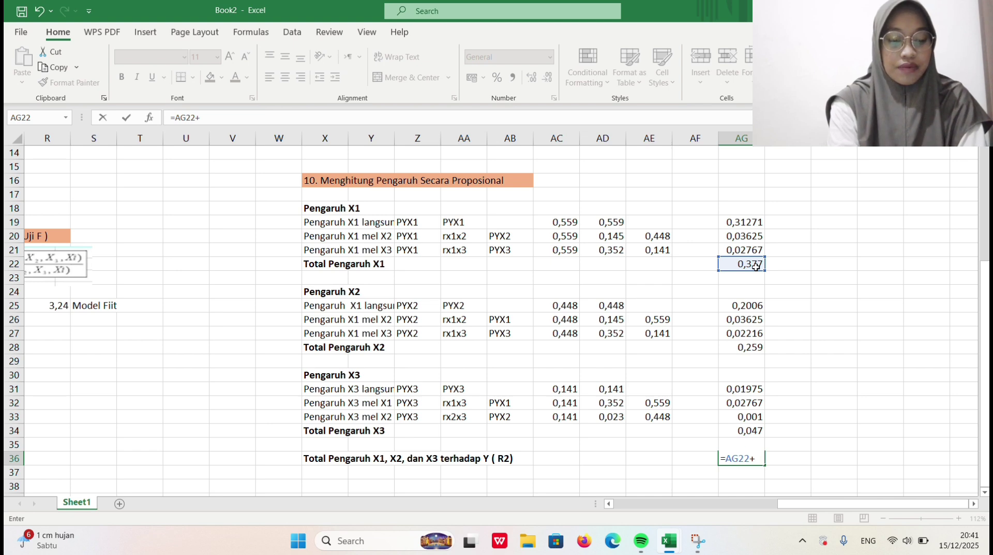
pyautogui.click(749, 346)
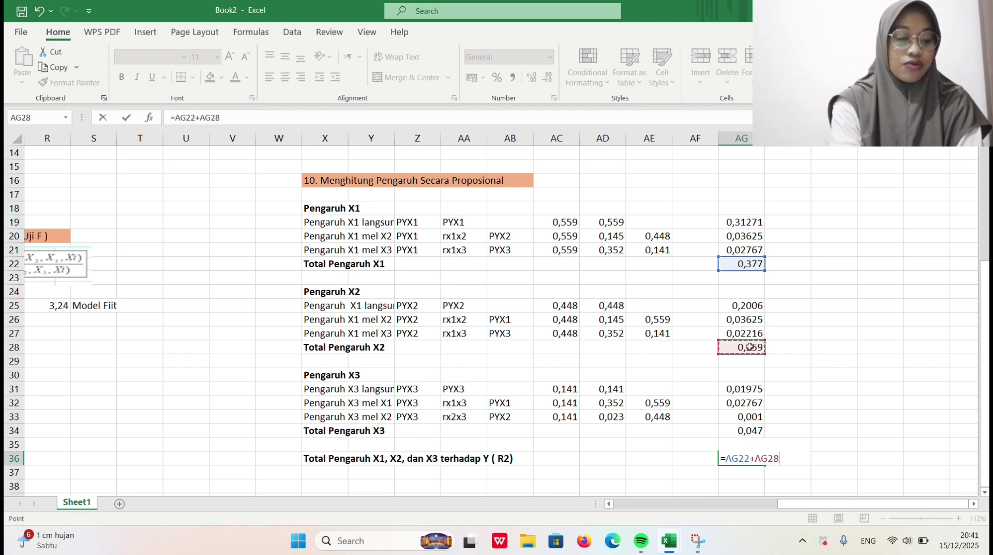
pyautogui.write('+')
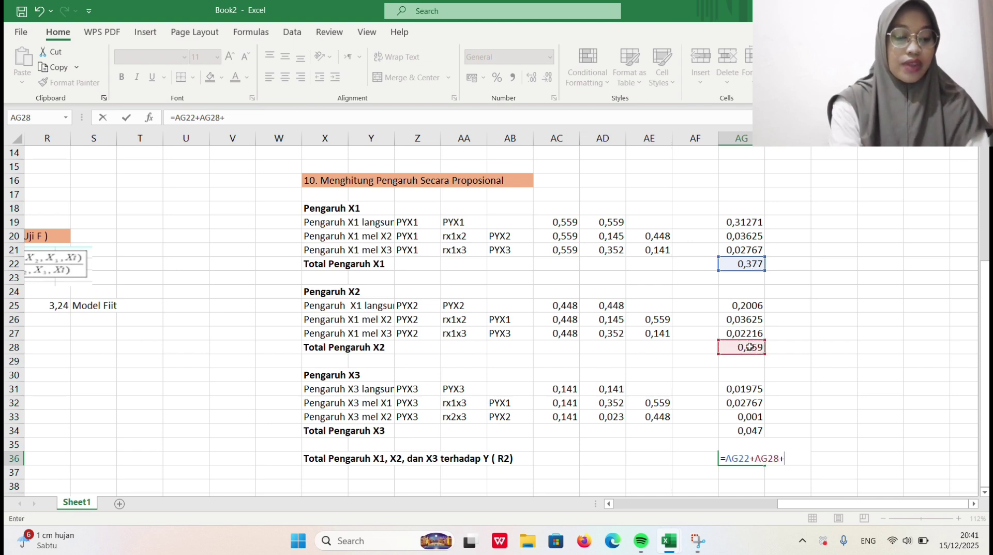
pyautogui.click(757, 431)
pyautogui.press('Return')
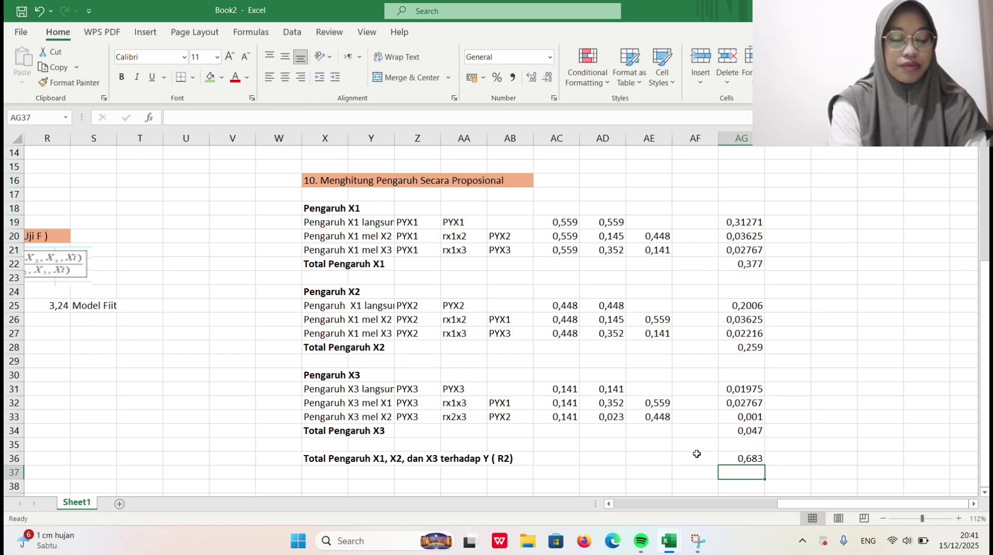
# Show the combined R2 value in AG36 with four decimal places.
pyautogui.keyDown('ctrl'); pyautogui.scroll(-4, 617, 434); pyautogui.keyUp('ctrl')
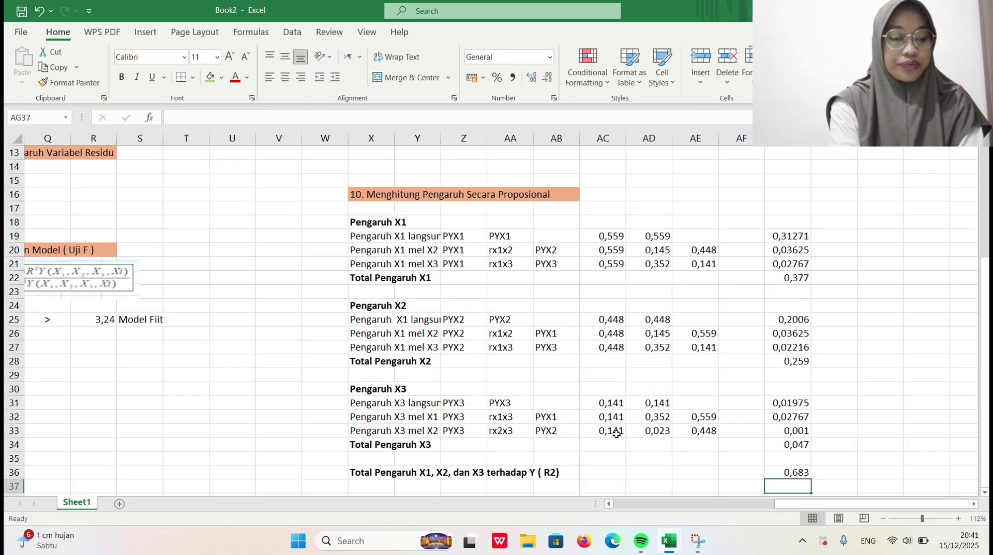
pyautogui.keyDown('ctrl'); pyautogui.scroll(-1, 616, 433); pyautogui.keyUp('ctrl')
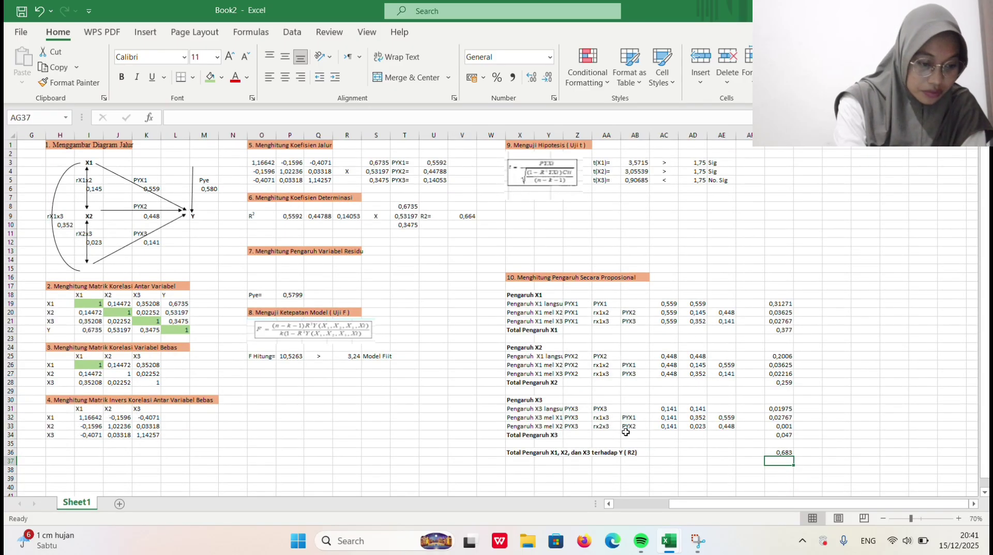
pyautogui.click(778, 452)
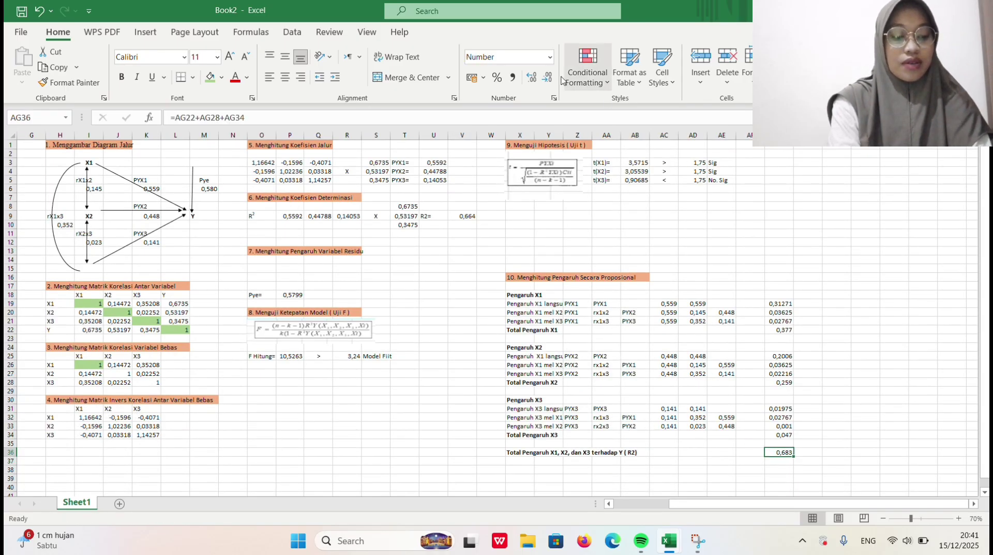
pyautogui.click(531, 79)
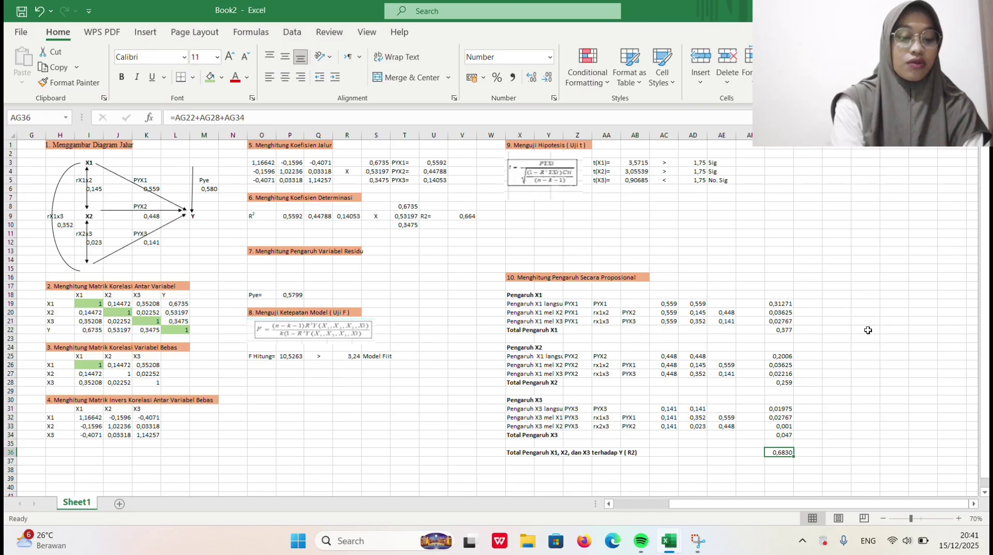
# Enter =AG22+AG28+AG34 in AG36 to combine the X1, X2 and X3 effect totals on Y into R2.
pyautogui.keyDown('ctrl'); pyautogui.scroll(1, 868, 329); pyautogui.keyUp('ctrl')
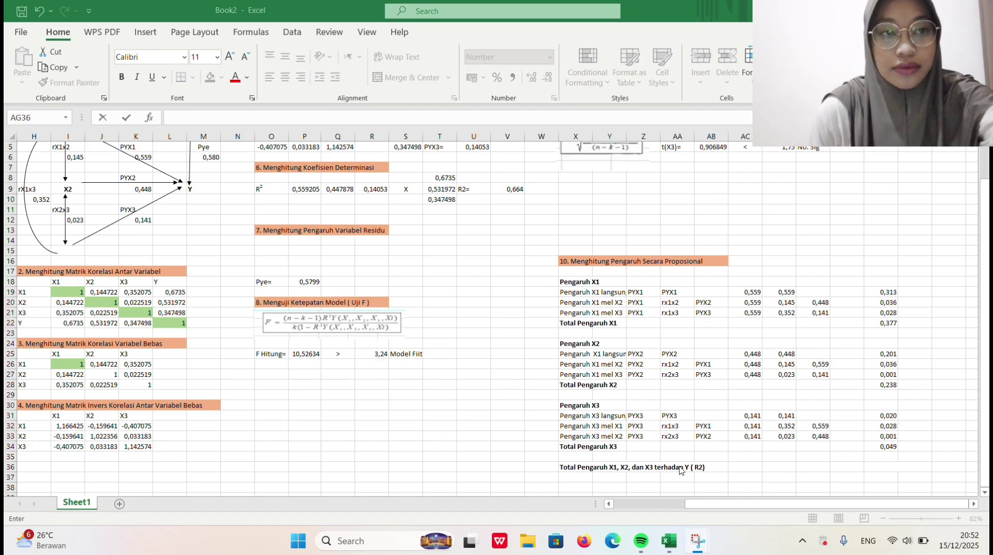
pyautogui.click(893, 463)
pyautogui.write('=')
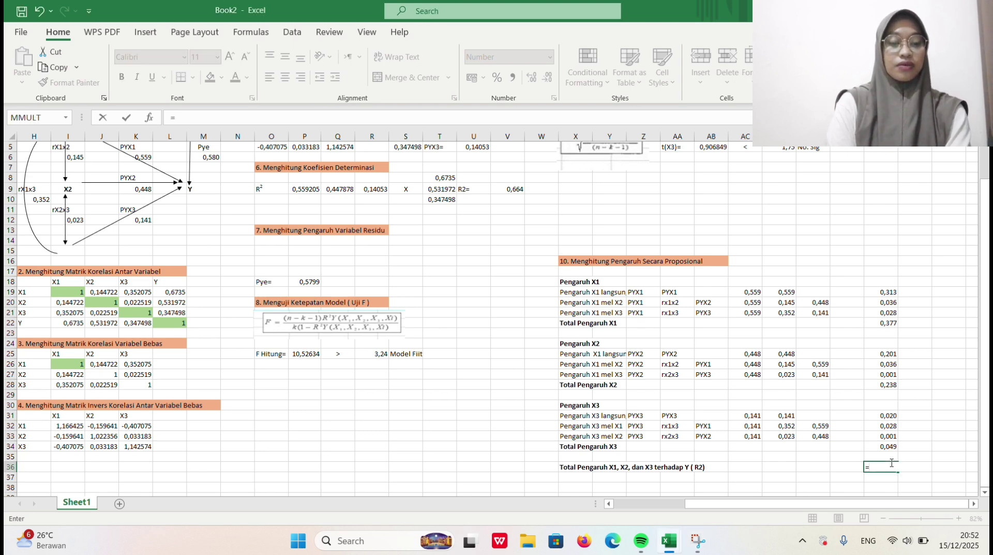
pyautogui.click(894, 324)
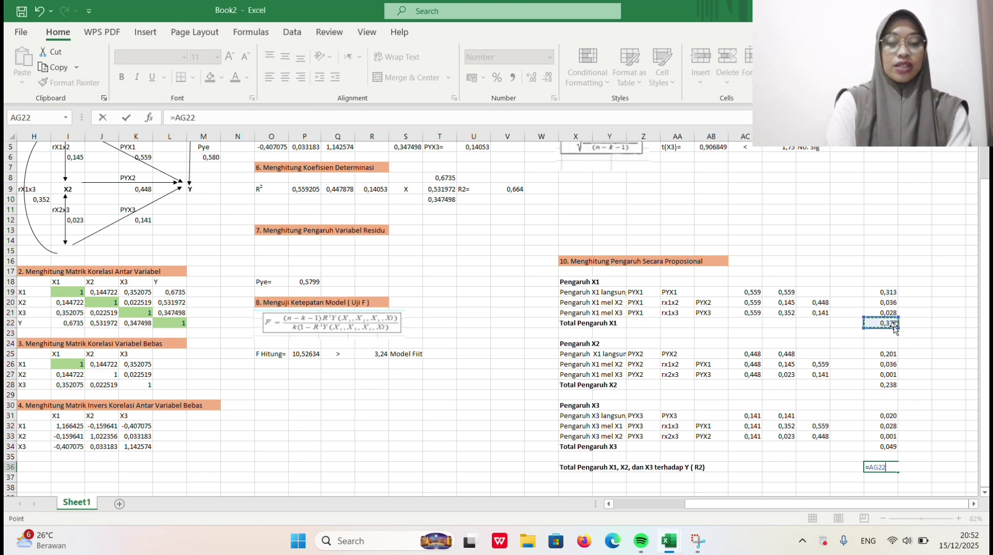
pyautogui.write('+')
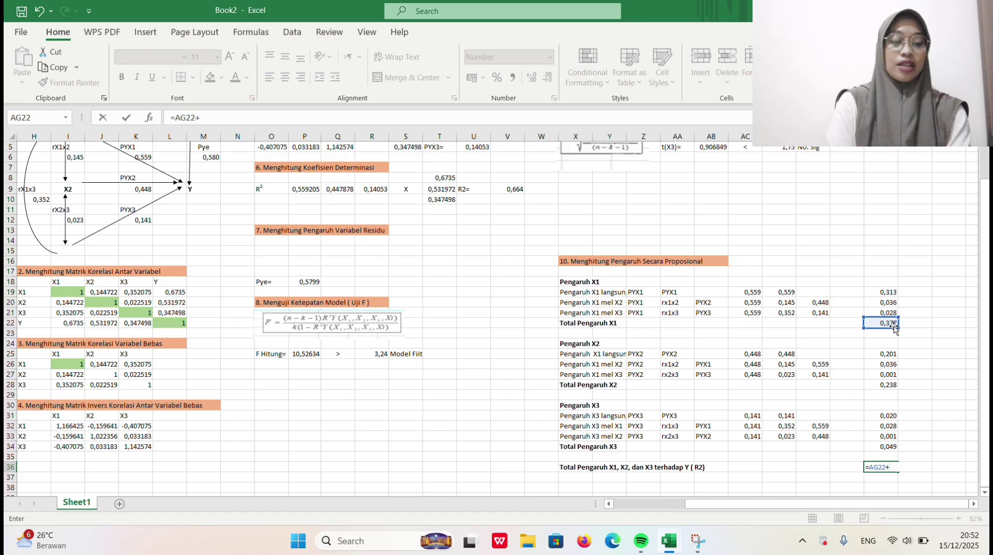
pyautogui.click(891, 384)
pyautogui.write('+')
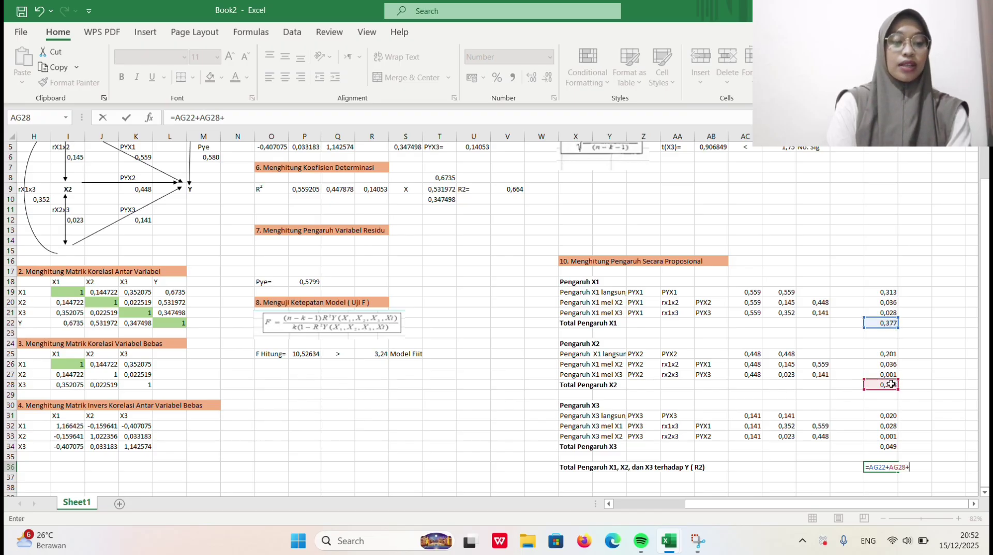
pyautogui.click(893, 446)
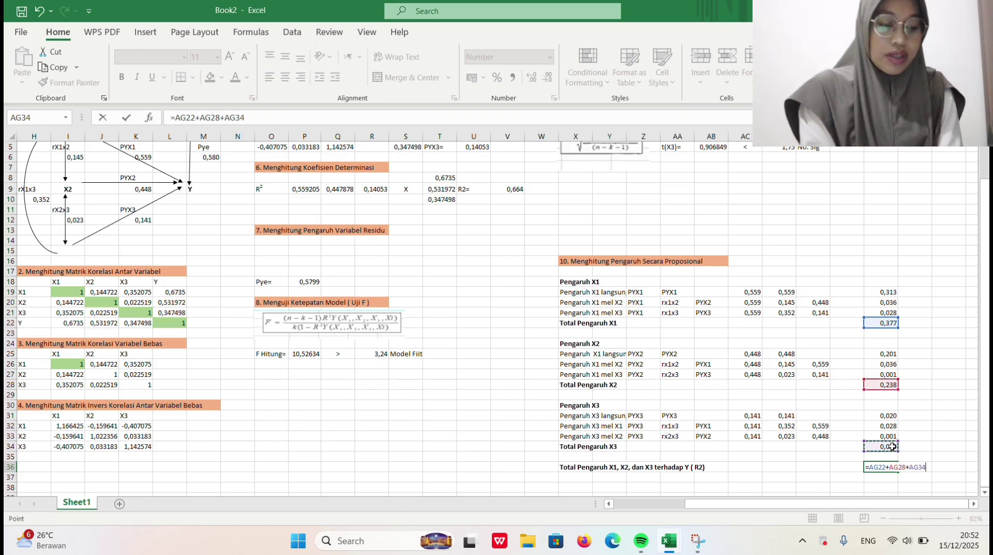
pyautogui.press('Return')
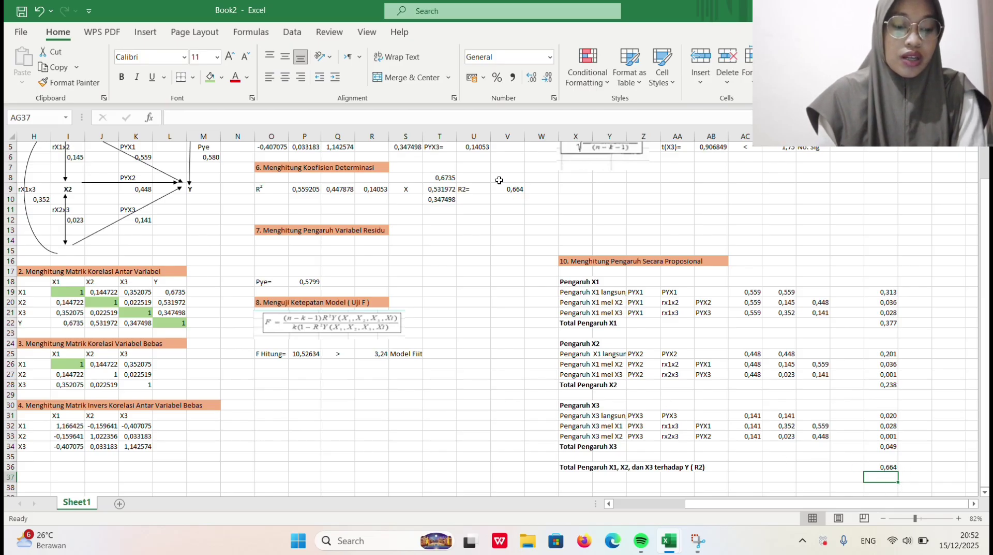
pyautogui.scroll(1, 496, 241)
pyautogui.hscroll(-1, 497, 241)
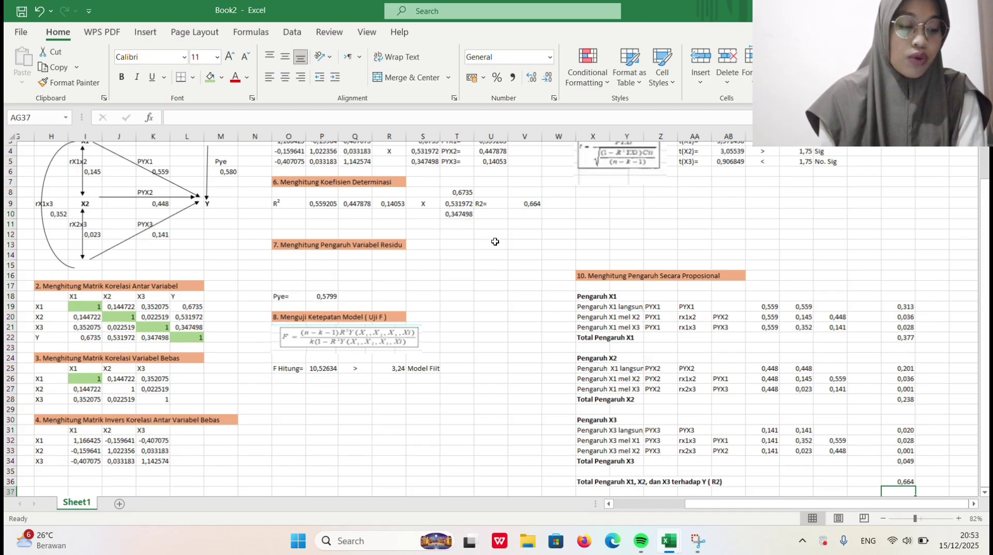
pyautogui.scroll(-3, 495, 242)
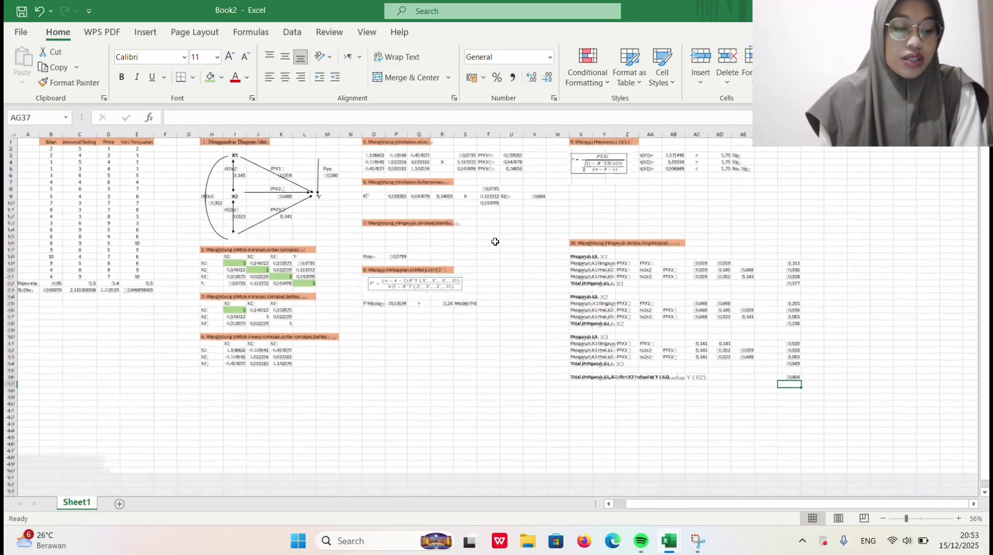
pyautogui.scroll(2, 495, 241)
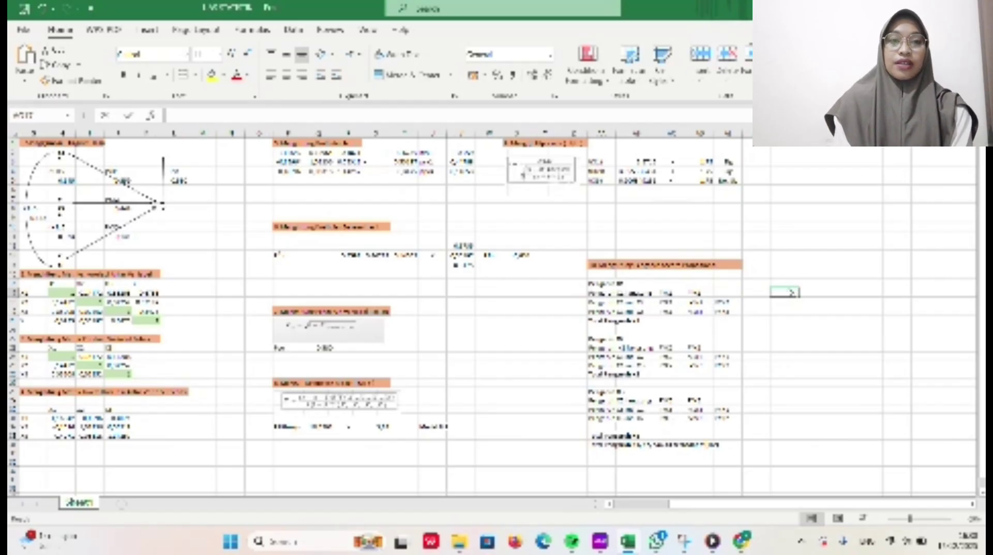
pyautogui.write('=')
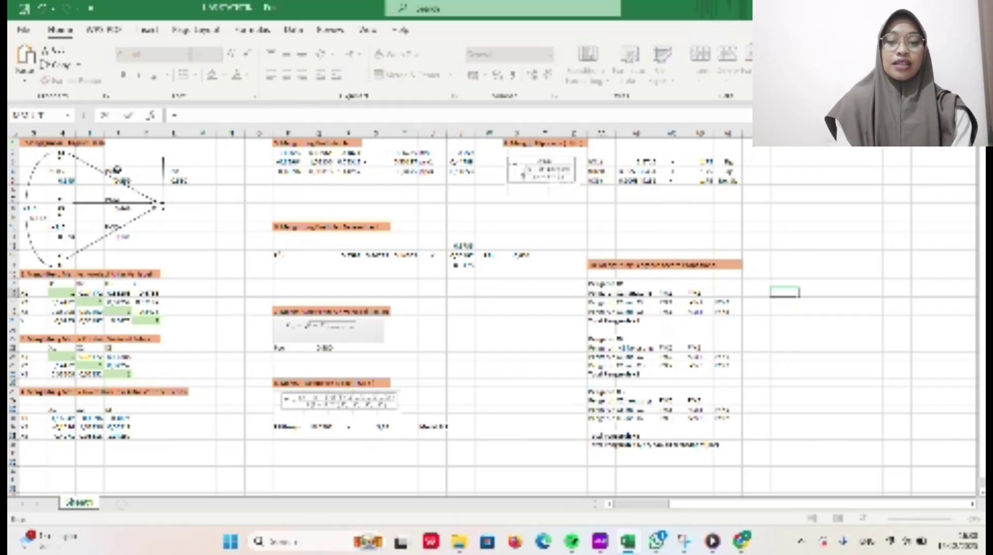
pyautogui.click(122, 178)
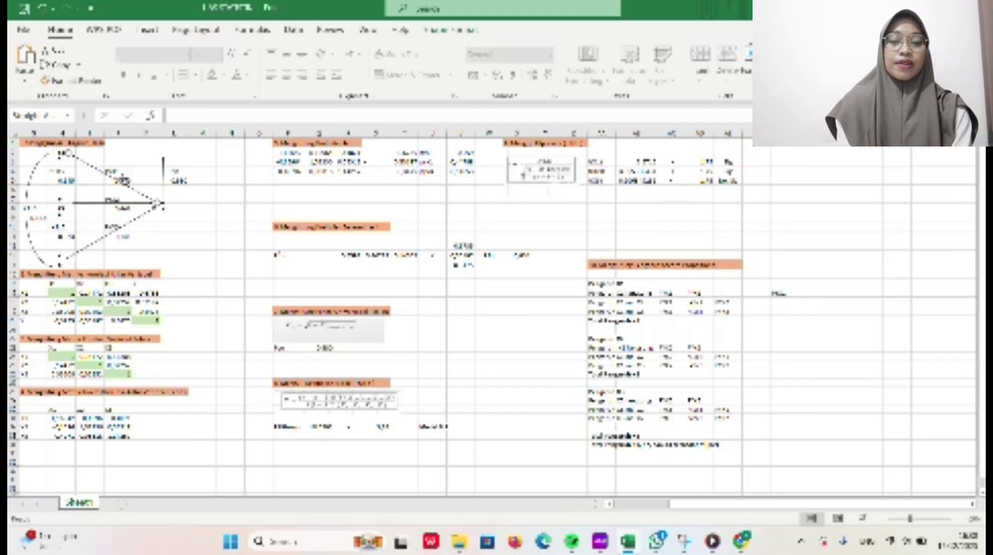
pyautogui.click(123, 180)
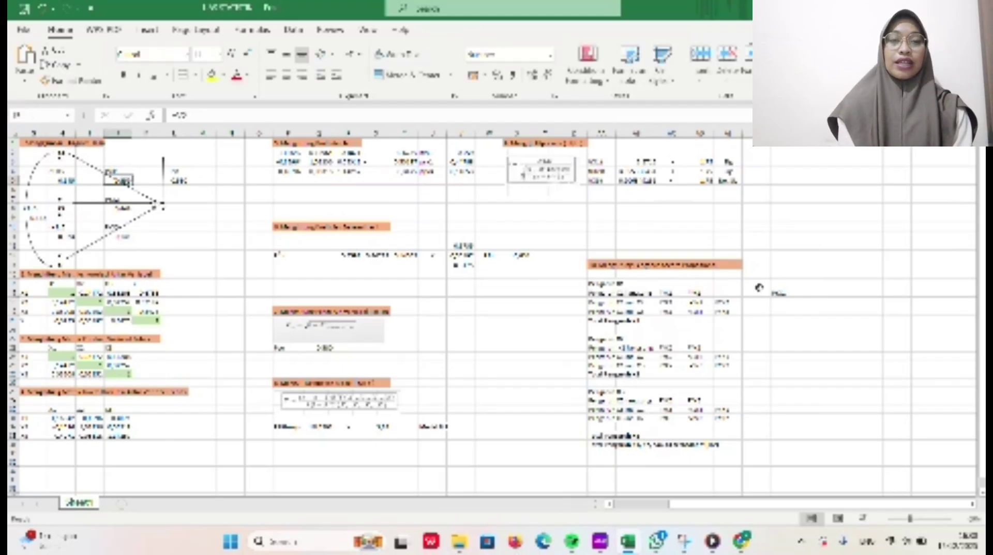
# On the direct X1 effect row, link the first factor cell to the PYX1 coefficient in the path diagram.
pyautogui.click(786, 291)
pyautogui.write('=')
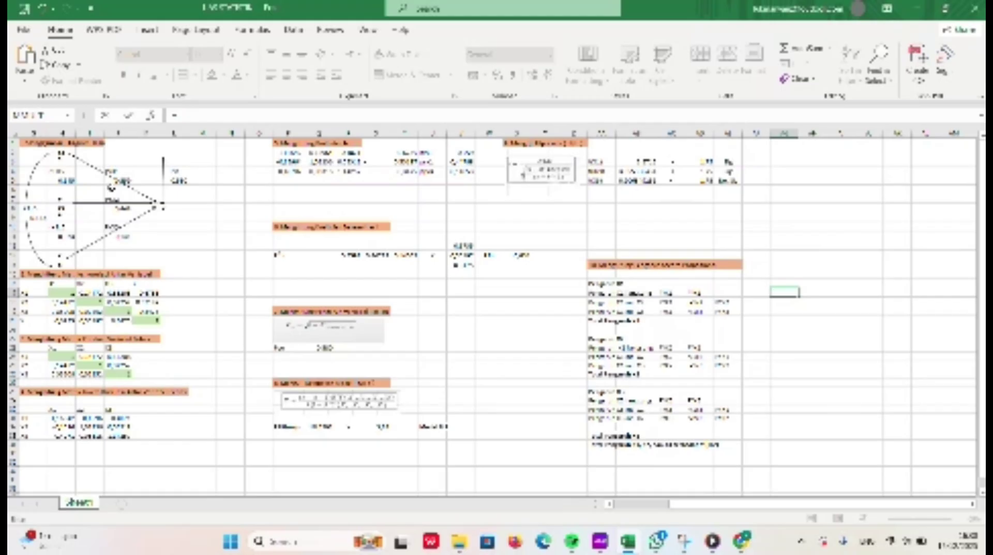
pyautogui.click(128, 181)
pyautogui.press('Return')
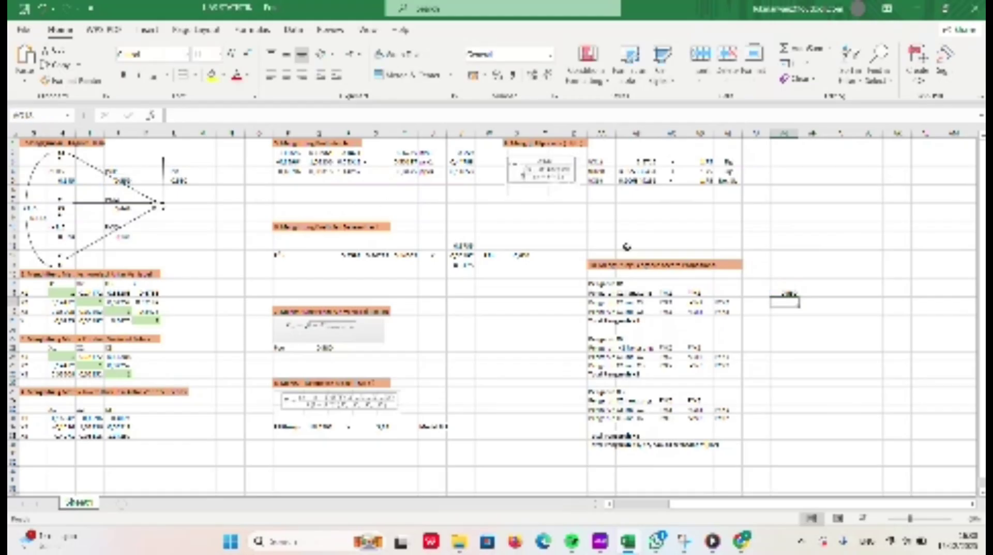
pyautogui.click(817, 296)
pyautogui.write('=')
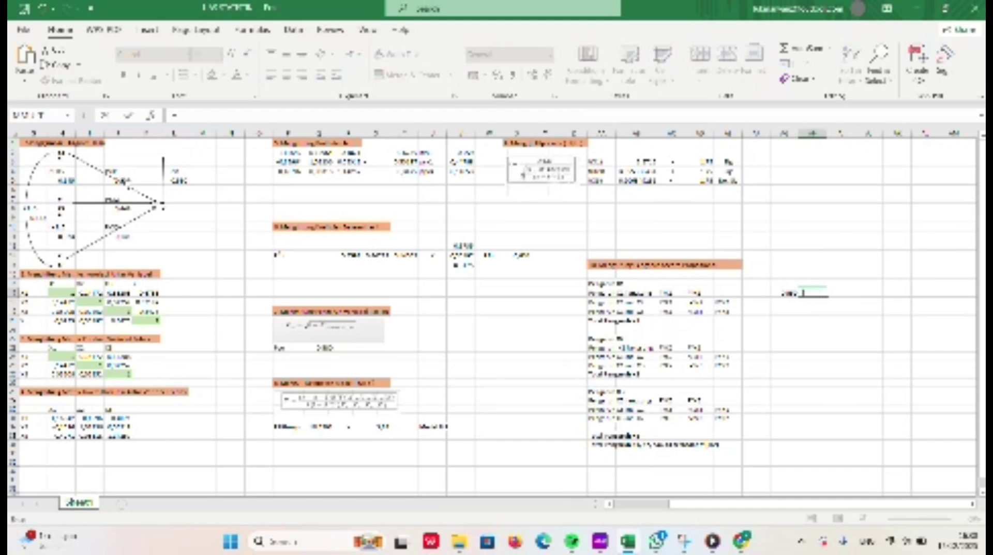
pyautogui.click(126, 180)
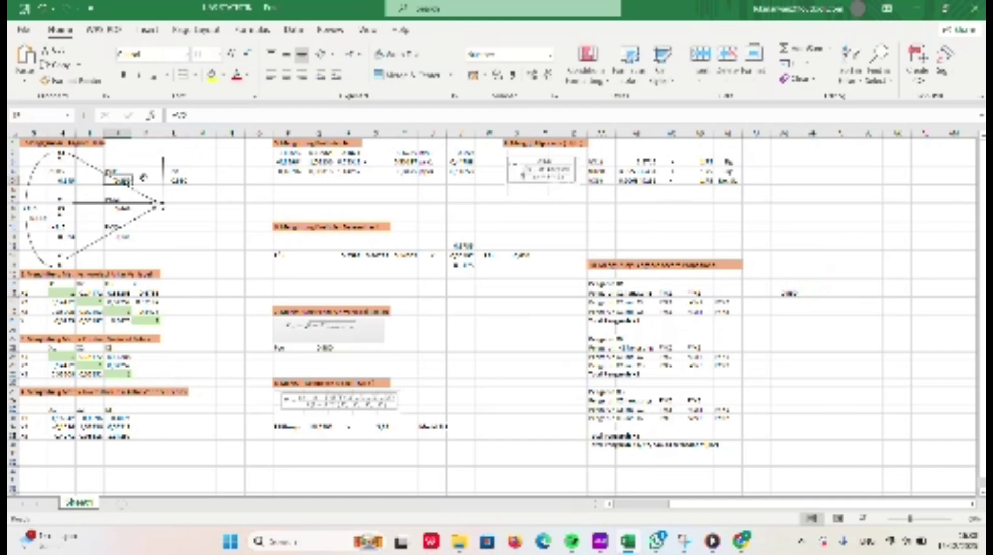
pyautogui.click(803, 293)
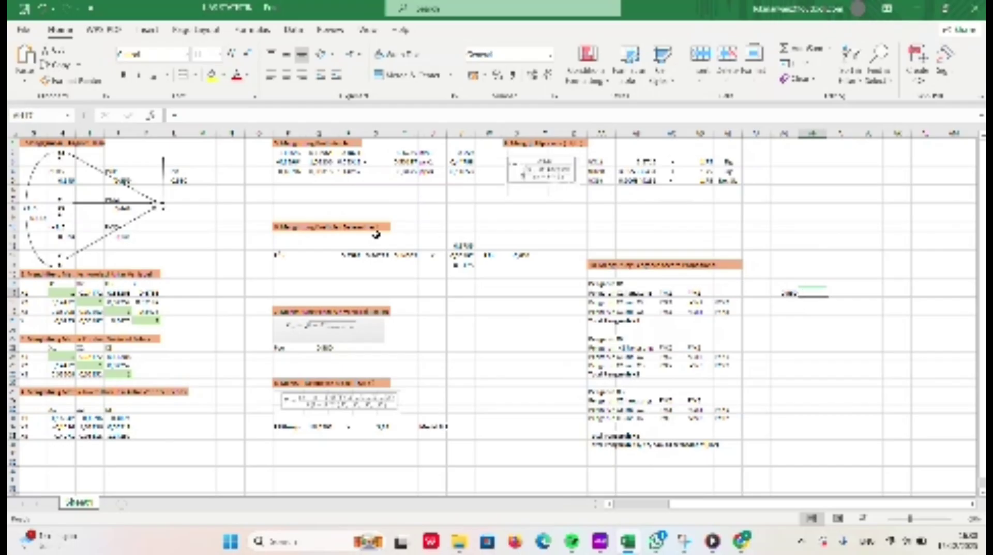
pyautogui.click(129, 182)
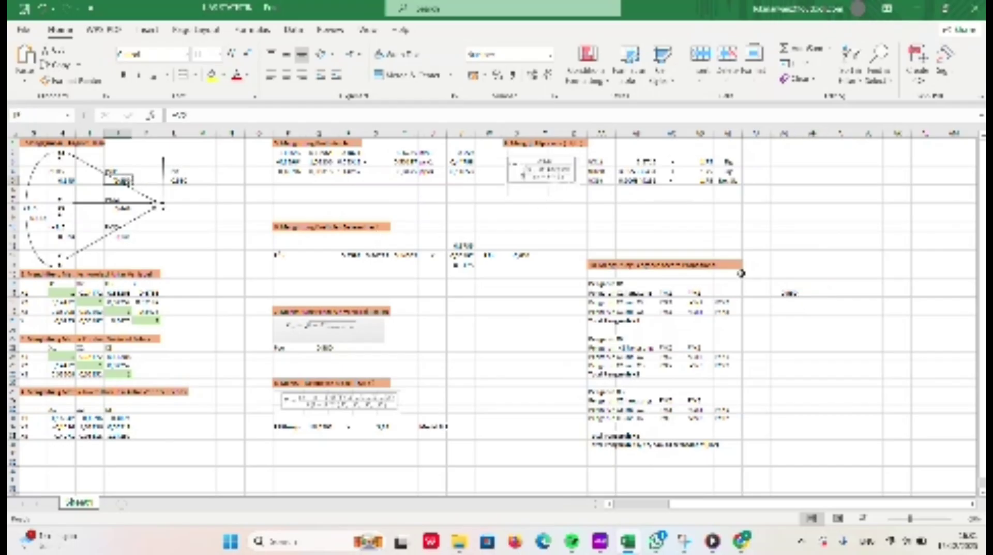
# Link the second factor cell of the direct X1 effect row to the diagram's PYX1 coefficient as well.
pyautogui.click(805, 293)
pyautogui.write('=')
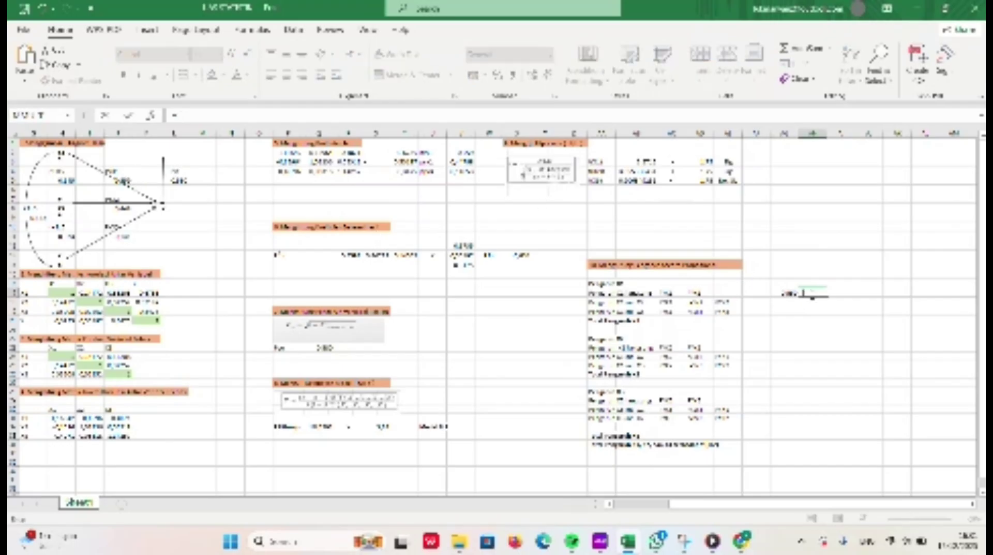
pyautogui.click(125, 179)
pyautogui.press('Return')
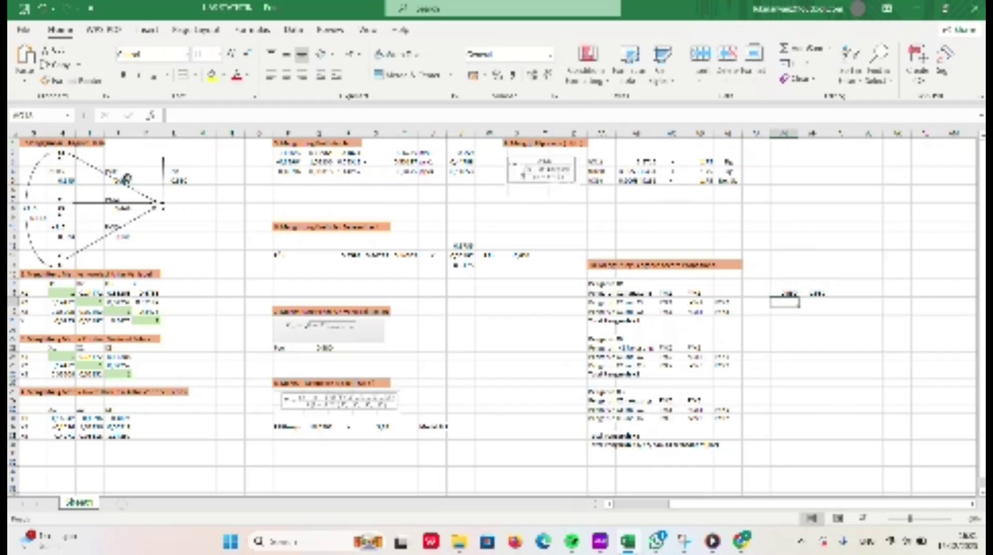
# Link the first factor cells of the X1 through X2 and X1 through X3 rows to the diagram's PYX1 coefficient.
pyautogui.write('=')
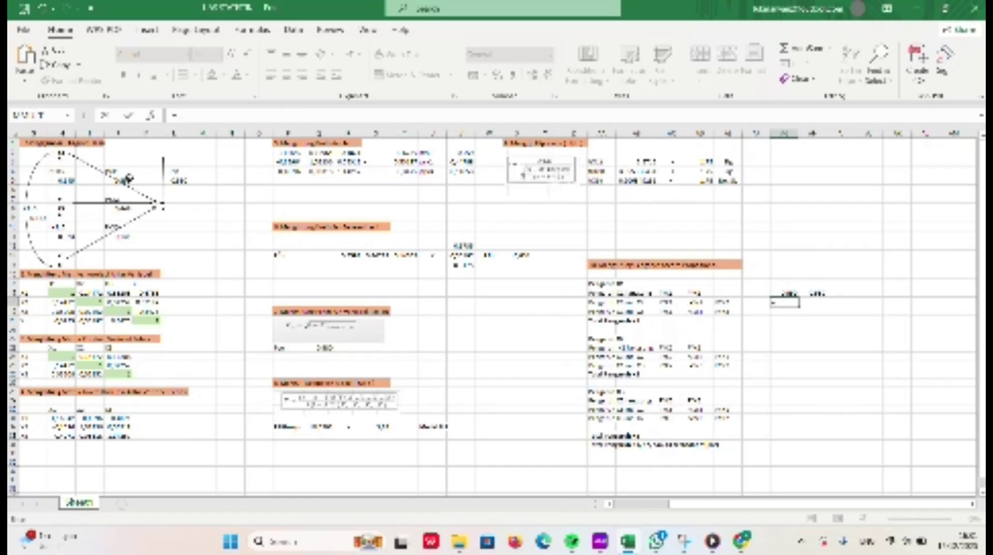
pyautogui.click(129, 180)
pyautogui.press('Return')
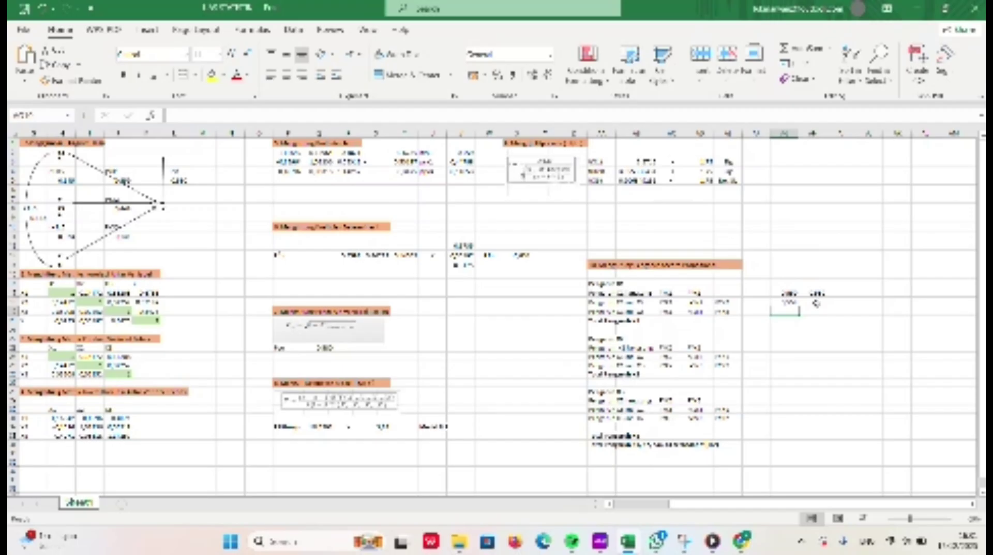
pyautogui.write('=')
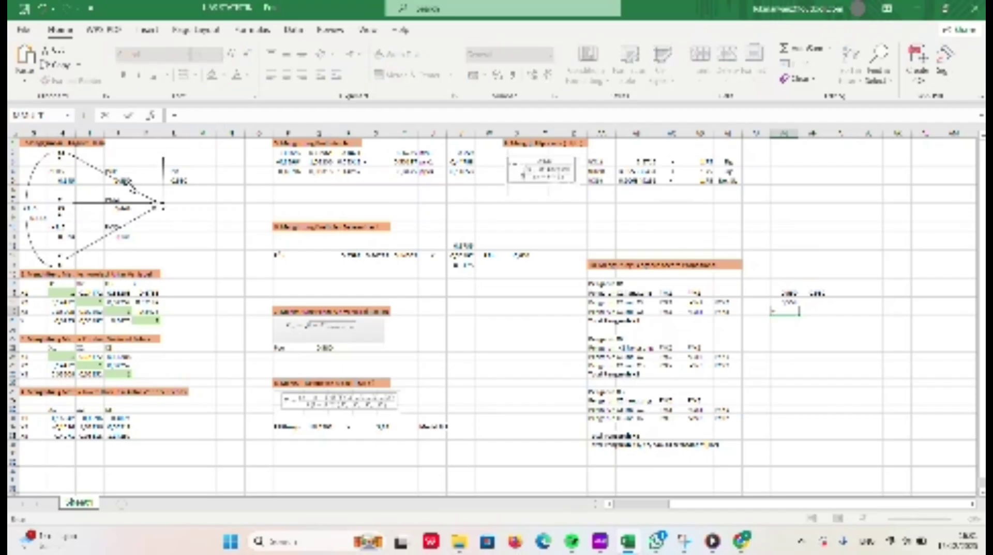
pyautogui.click(126, 181)
pyautogui.press('Return')
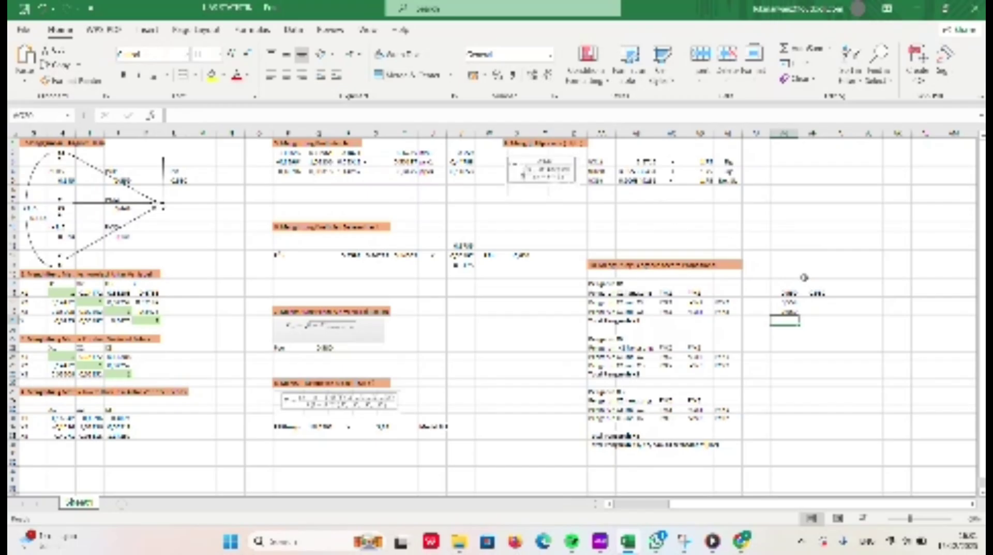
# Link the second factors to the diagram's correlations: rx1x2 on the X1 through X2 row and rx1x3 on the X1 through X3 row.
pyautogui.click(814, 302)
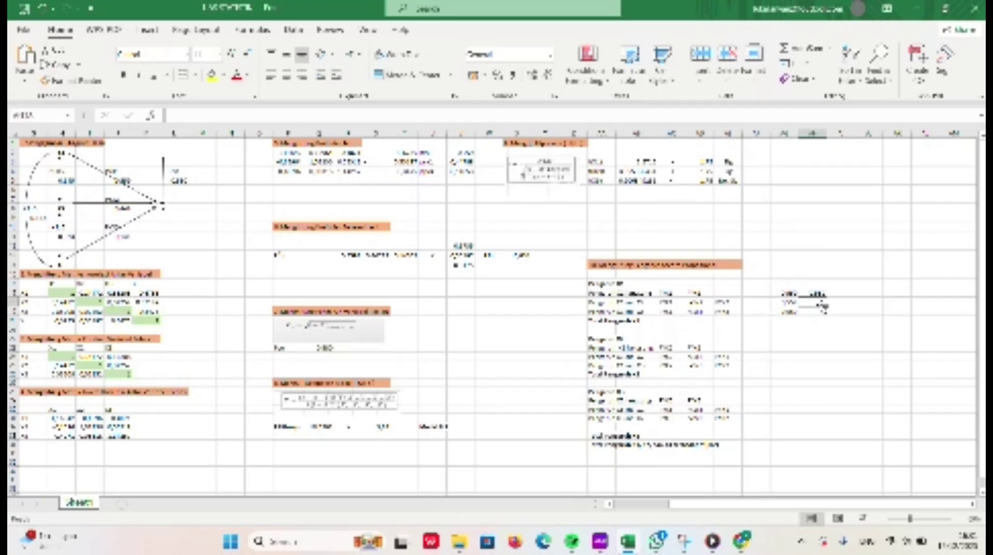
pyautogui.write('=')
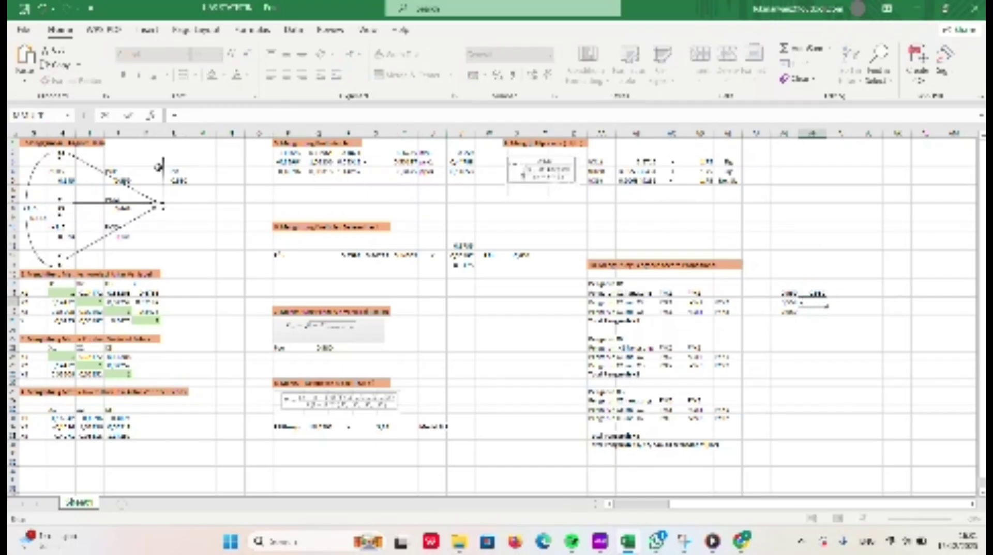
pyautogui.click(65, 182)
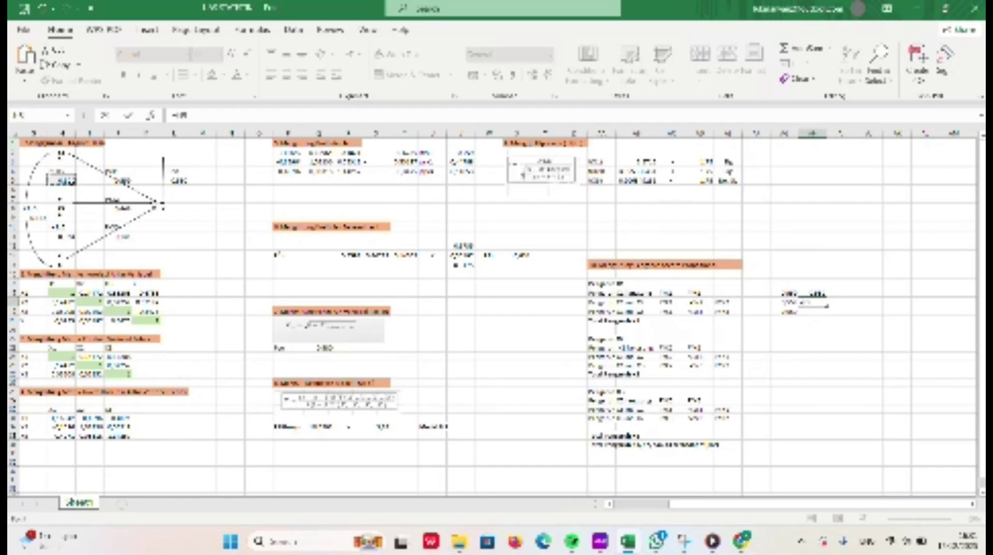
pyautogui.press('Return')
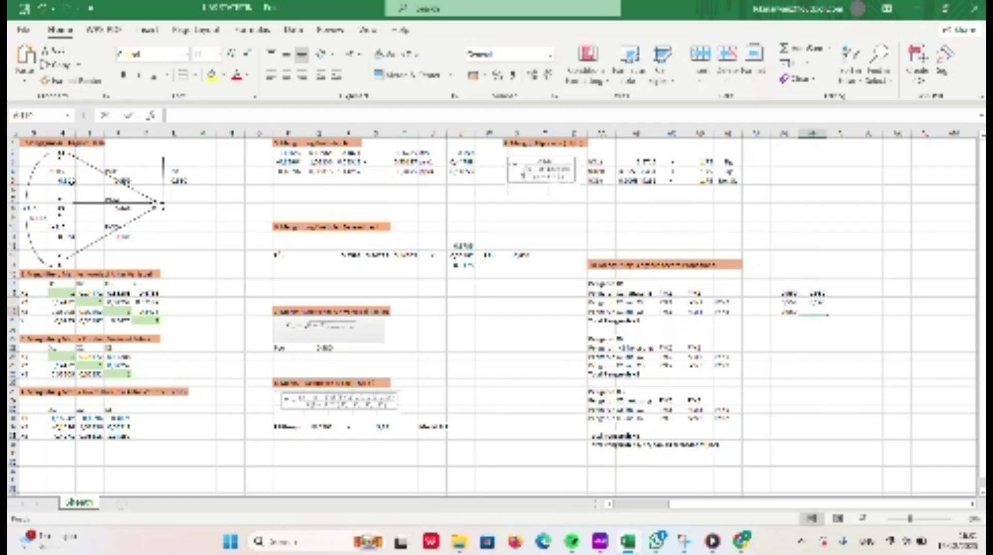
pyautogui.write('=')
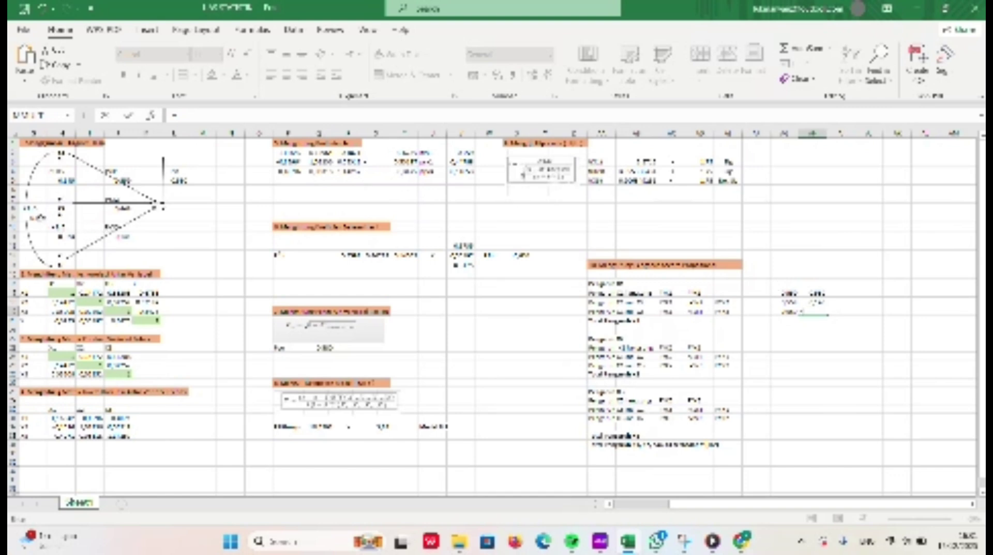
pyautogui.click(39, 217)
pyautogui.press('Return')
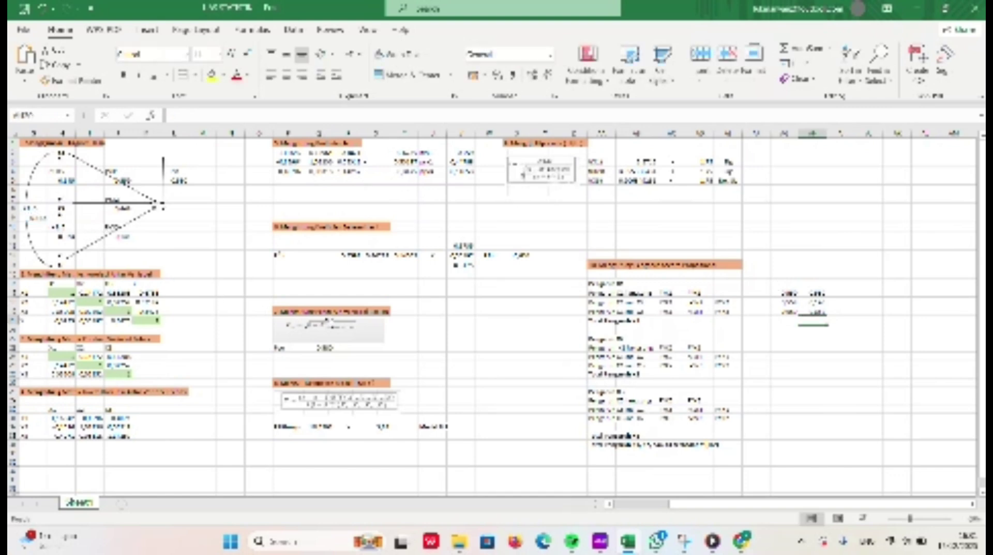
# Link the third factor cell of the X1 through X2 row to the PYX2 coefficient in the path diagram.
pyautogui.click(849, 303)
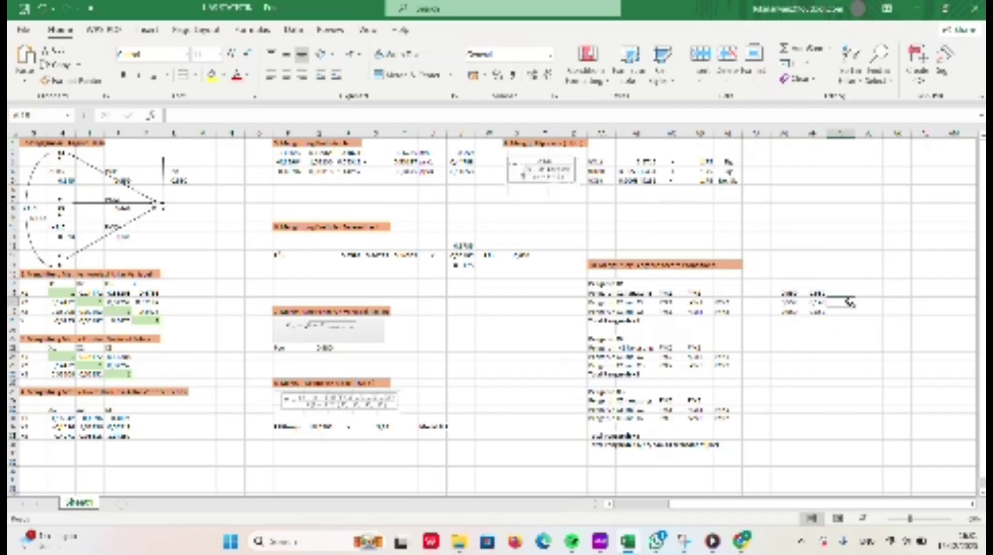
pyautogui.write('=')
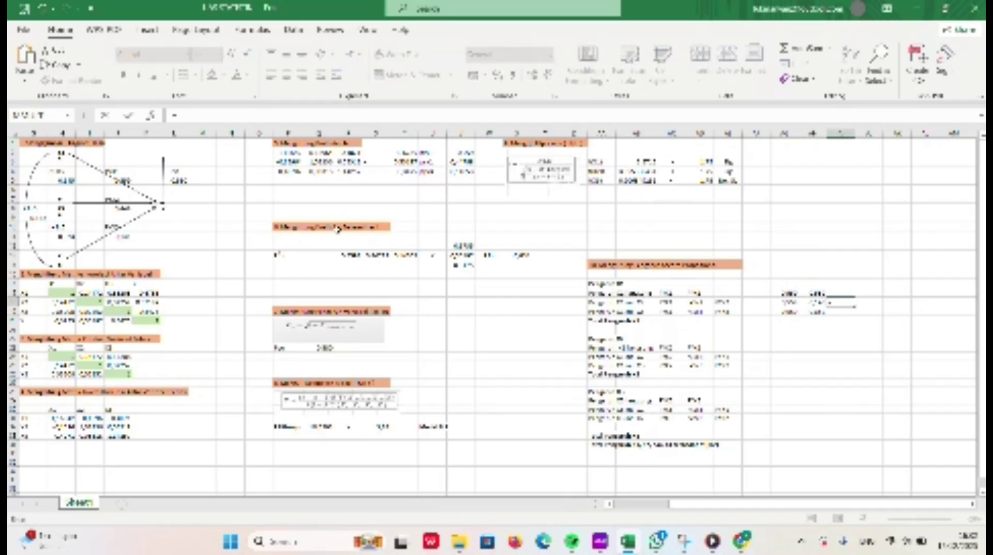
pyautogui.click(128, 211)
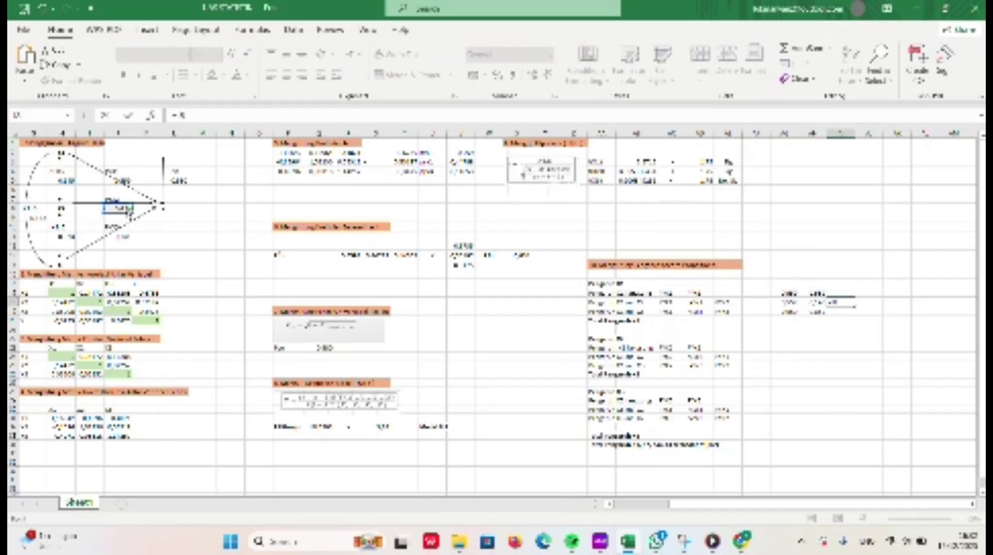
pyautogui.press('Return')
pyautogui.write('=')
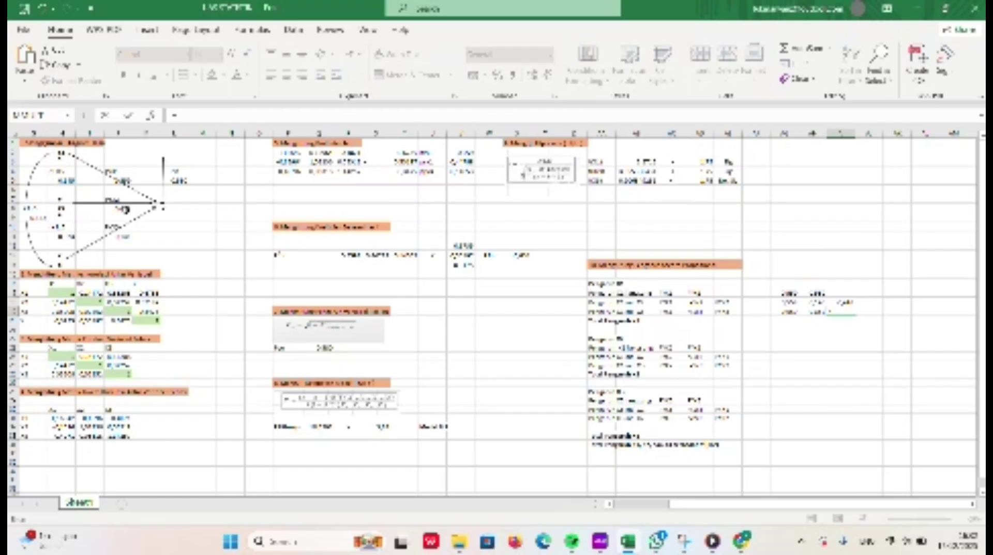
pyautogui.click(118, 237)
pyautogui.press('Up')
pyautogui.press('Up')
pyautogui.press('Up')
pyautogui.press('Up')
pyautogui.press('Up')
pyautogui.press('Up')
pyautogui.press('Up')
pyautogui.press('Up')
pyautogui.press('Up')
pyautogui.press('Up')
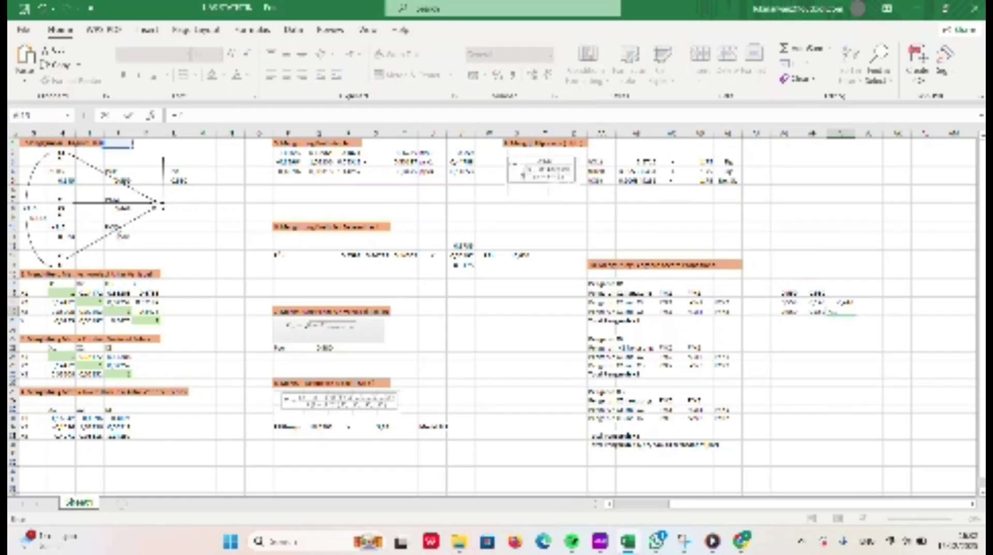
pyautogui.press('Return')
pyautogui.click(123, 236)
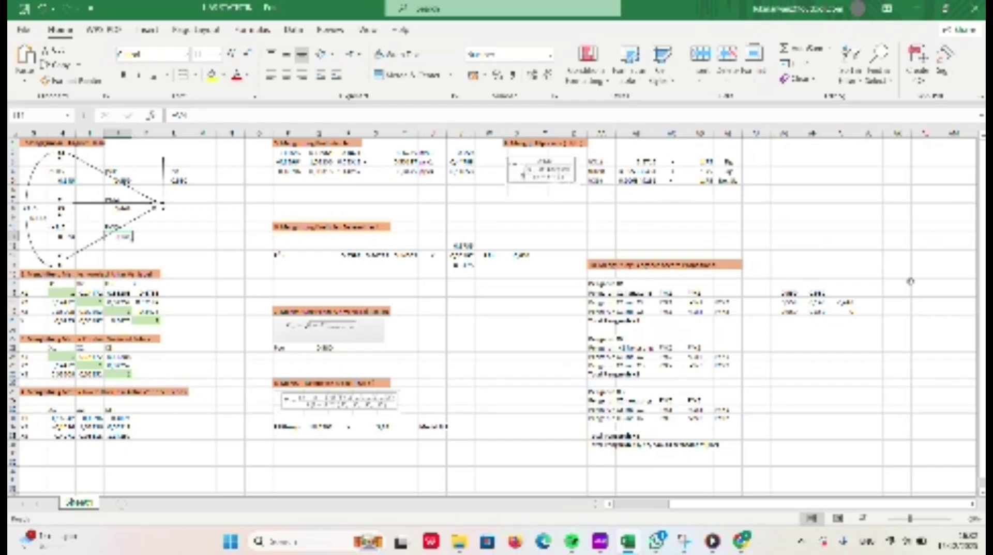
# Link the third factor cell of the X1 through X3 row to the diagram's PYX3 coefficient.
pyautogui.doubleClick(849, 309)
pyautogui.write('=')
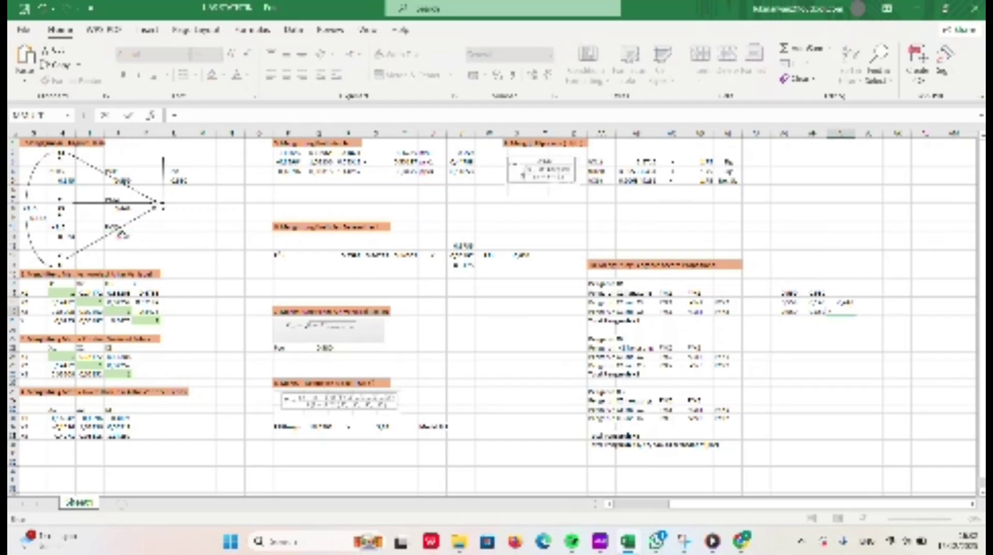
pyautogui.click(123, 236)
pyautogui.press('Return')
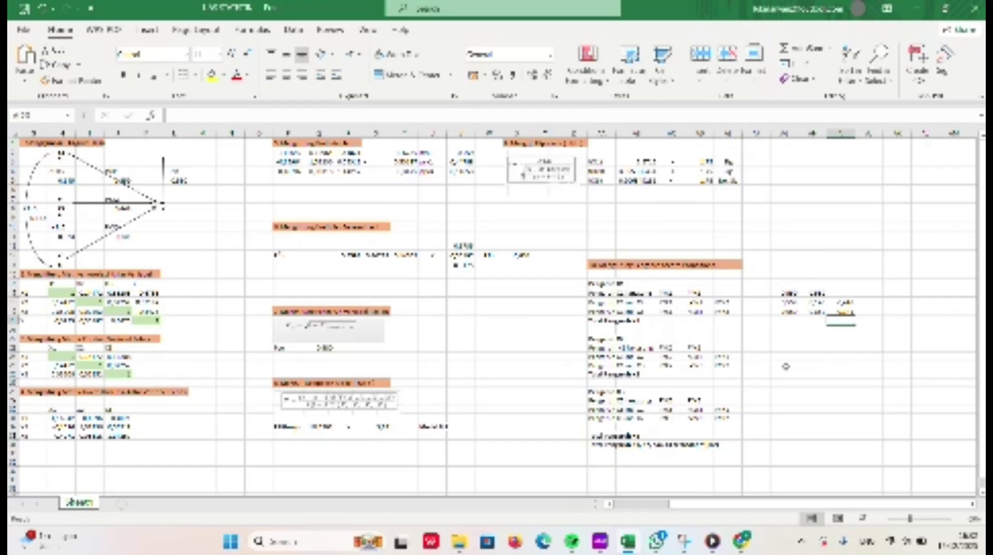
# On the direct X2 effect row, link both factor cells to the PYX2 coefficient in the path diagram.
pyautogui.click(791, 348)
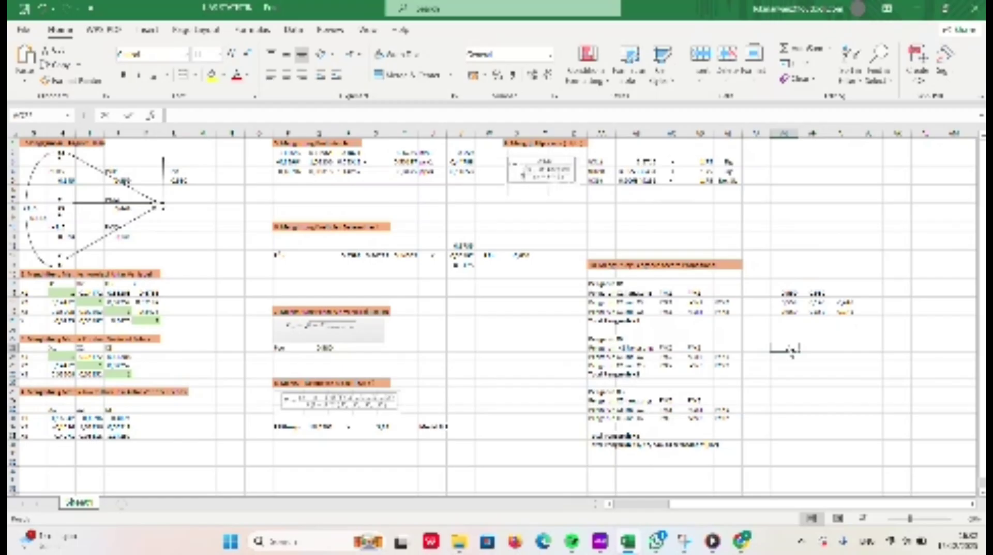
pyautogui.write('=')
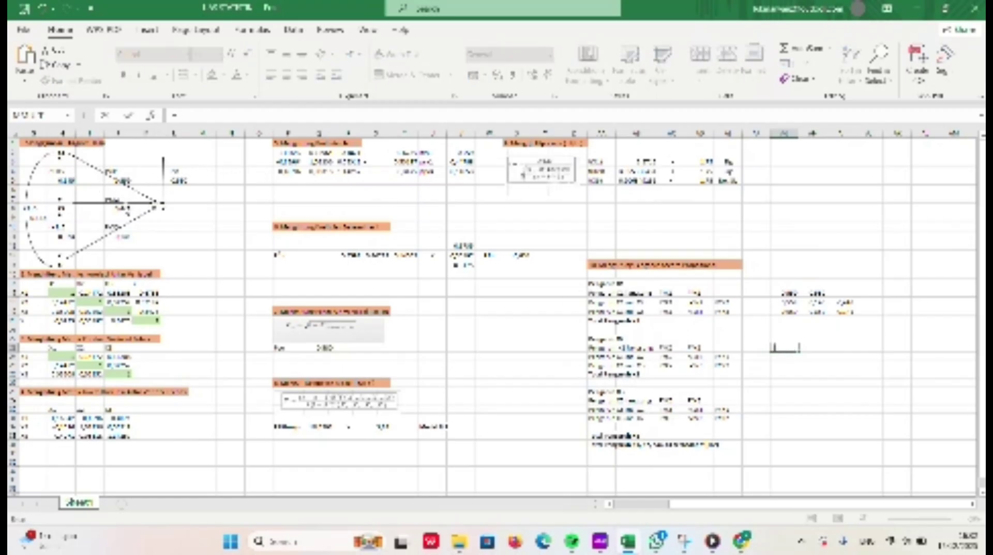
pyautogui.click(121, 208)
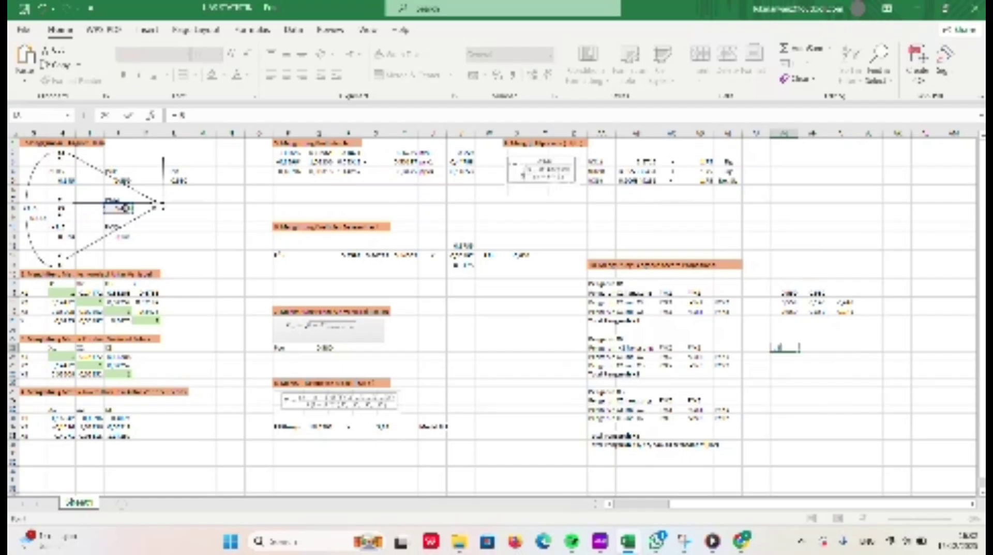
pyautogui.press('Return')
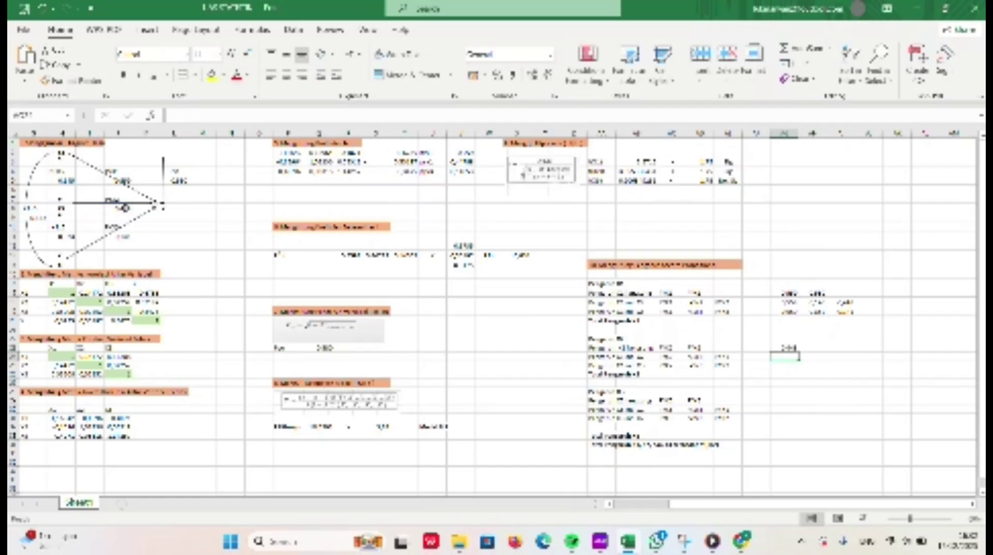
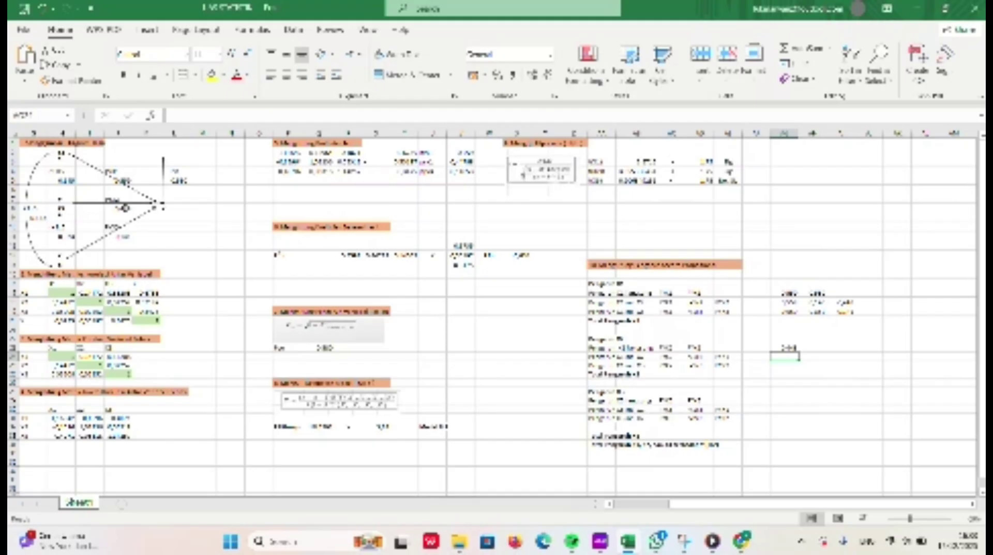
pyautogui.click(123, 207)
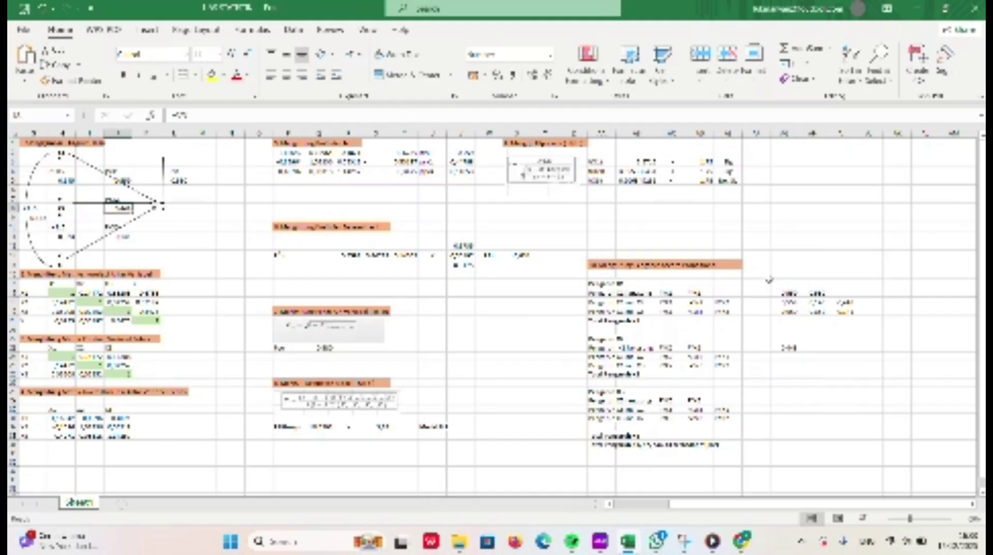
pyautogui.click(811, 347)
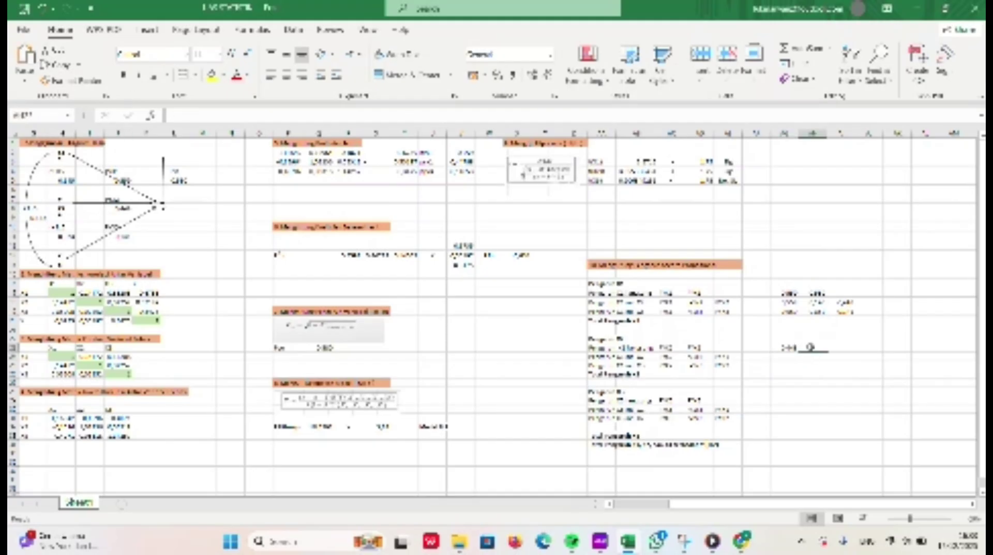
pyautogui.write('=')
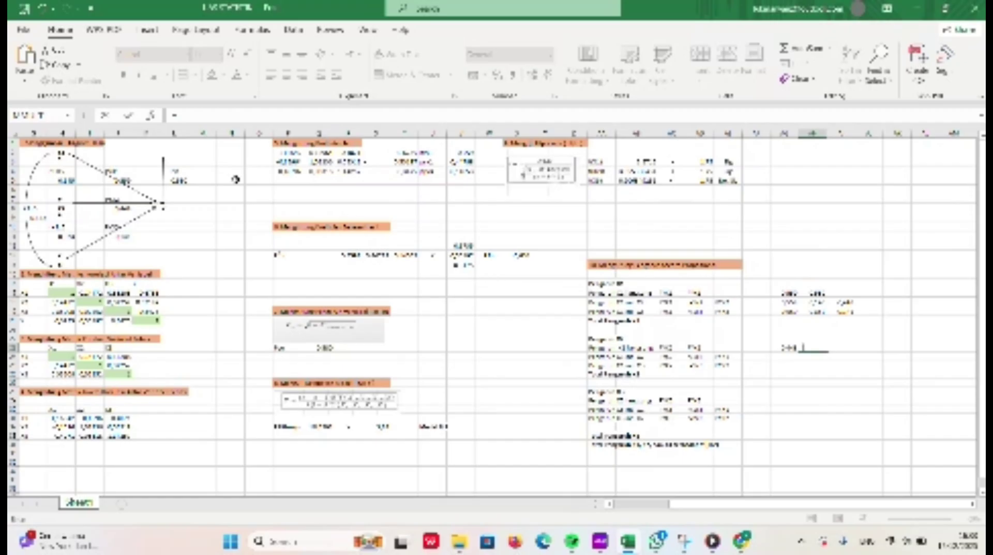
pyautogui.click(127, 211)
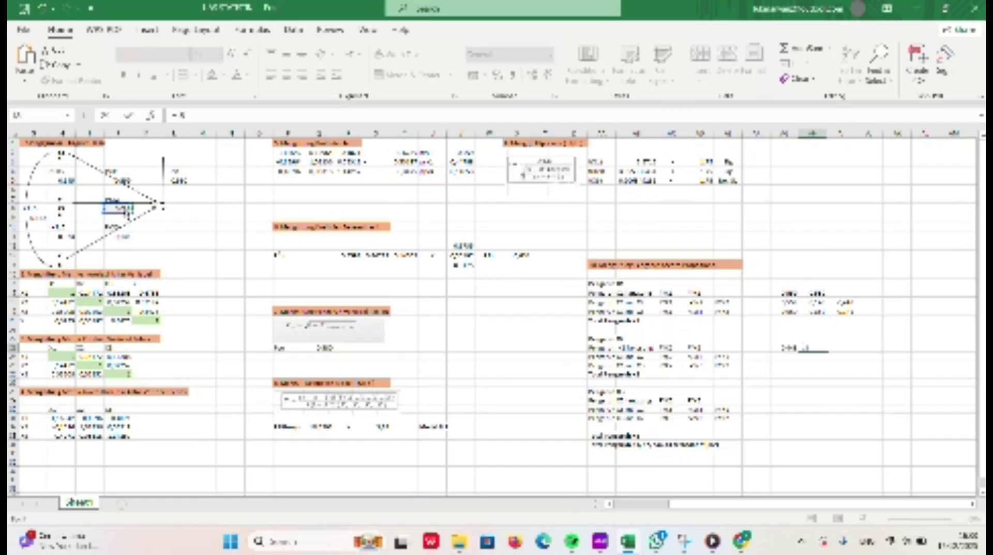
pyautogui.press('Return')
pyautogui.click(783, 356)
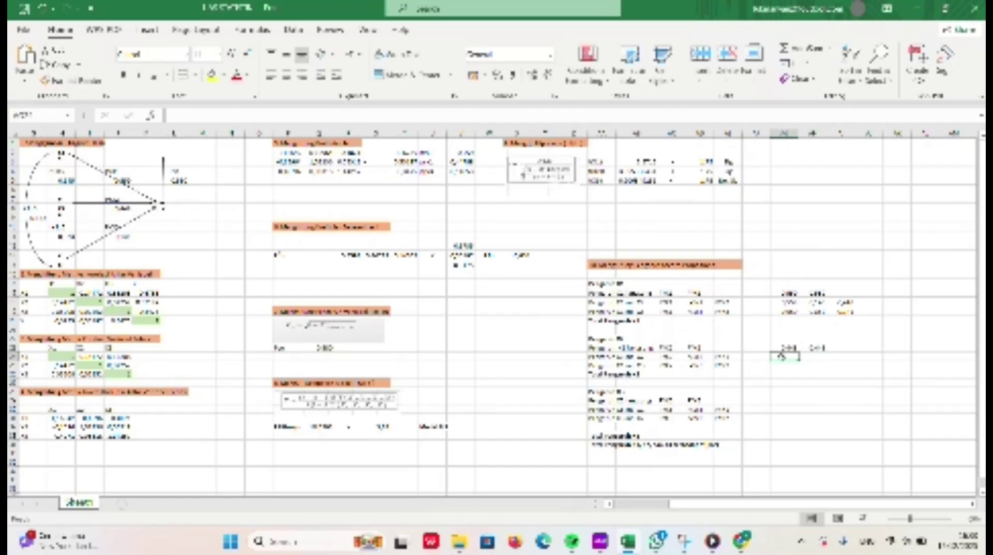
pyautogui.write('=')
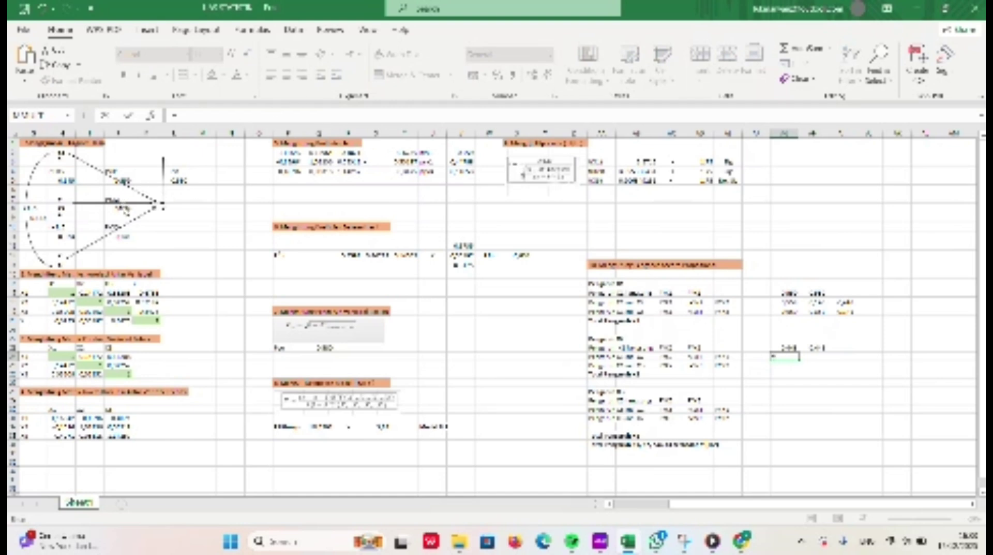
pyautogui.click(125, 209)
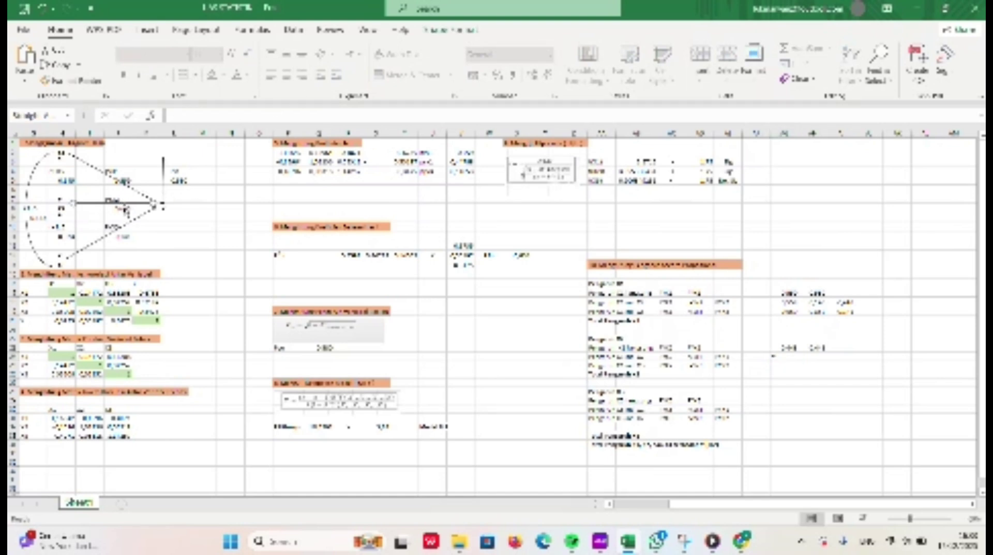
pyautogui.click(124, 208)
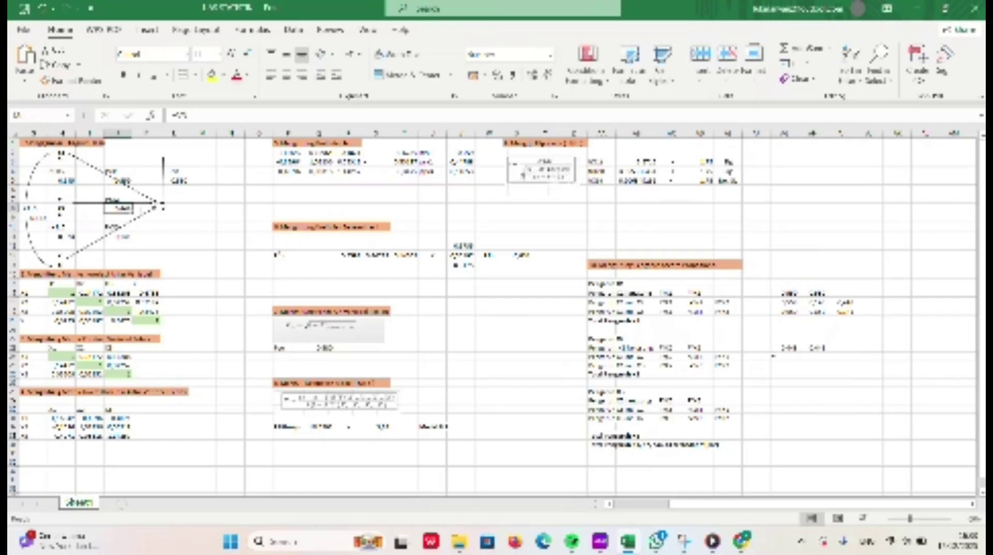
pyautogui.write('=')
# Link the first factor cells of the X2 through X1 and X2 through X3 rows to the diagram's PYX2 coefficient.
pyautogui.click(786, 357)
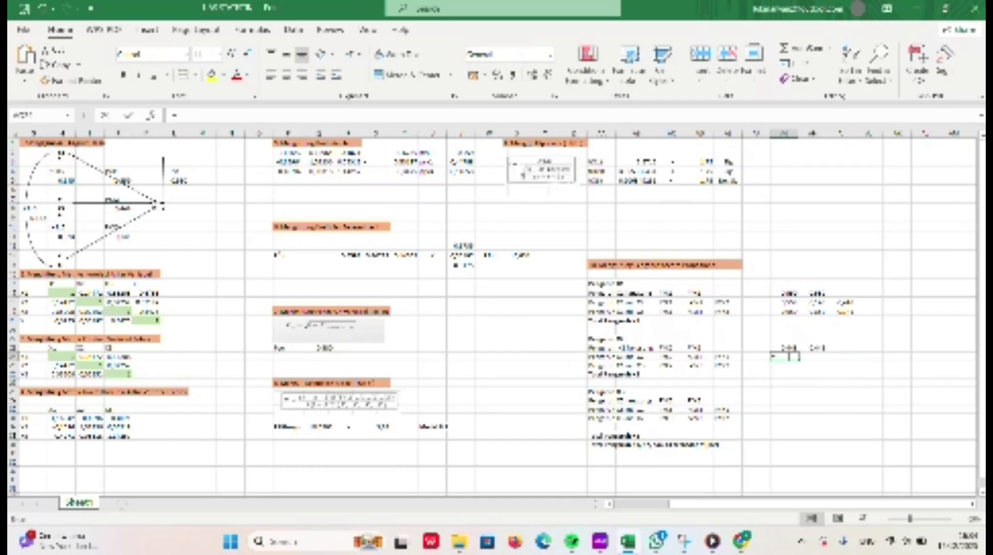
pyautogui.write('=')
pyautogui.click(124, 208)
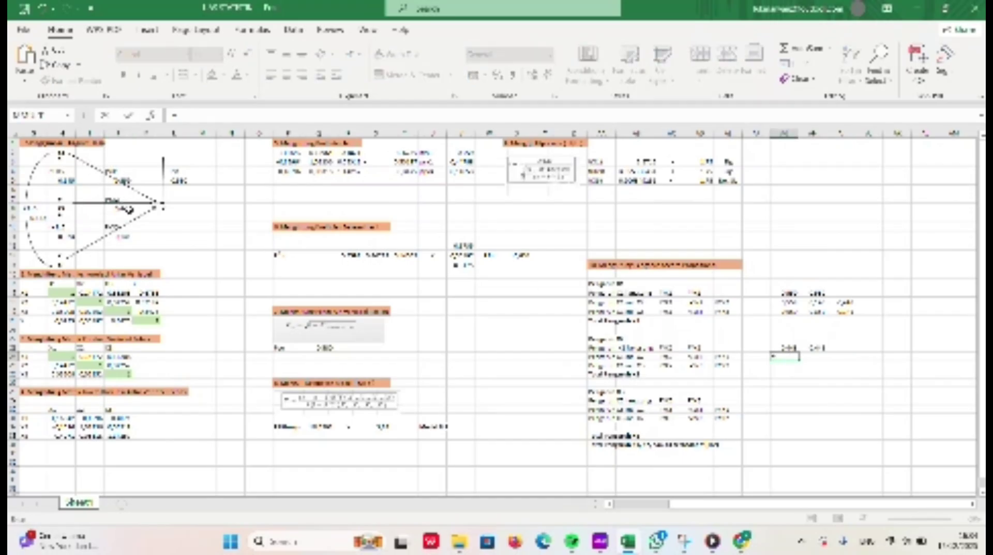
pyautogui.press('Return')
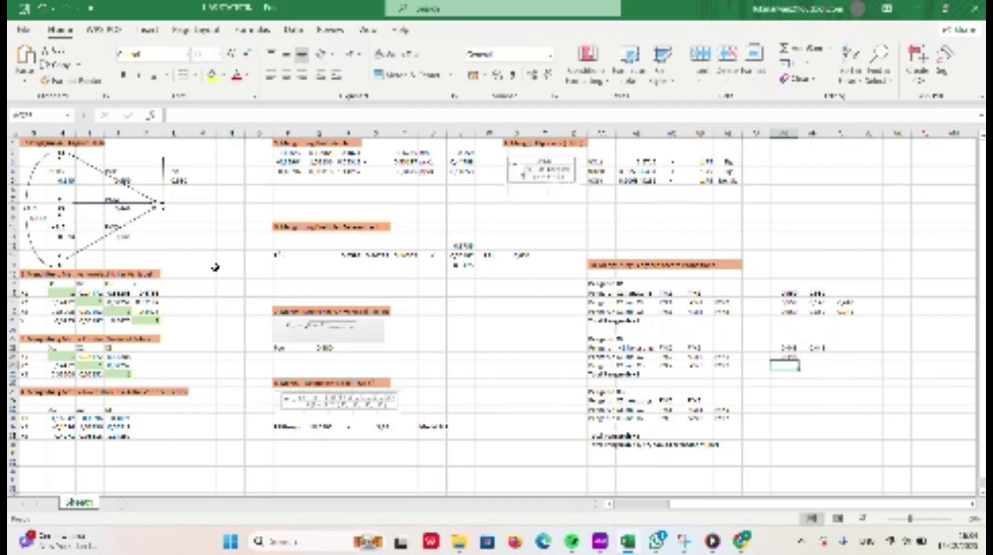
pyautogui.write('=')
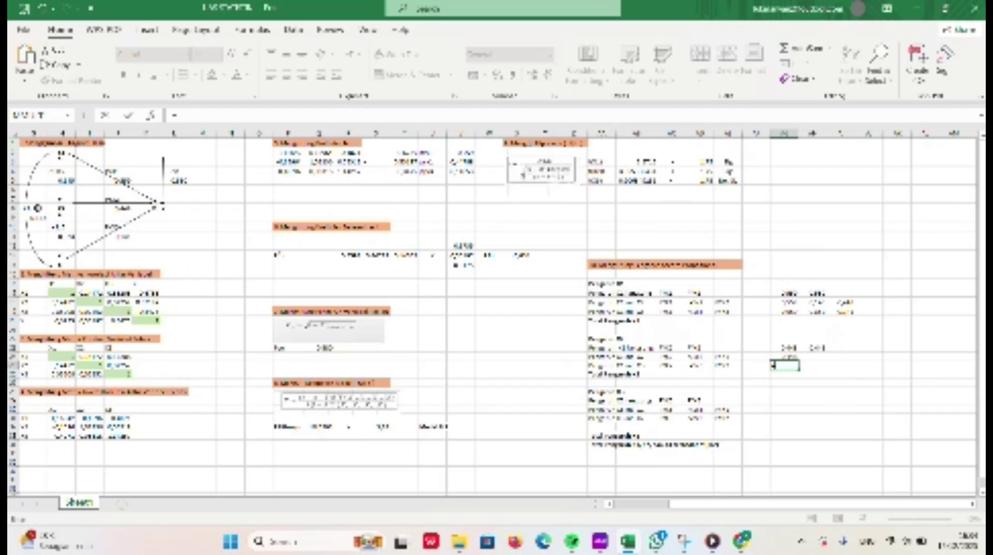
pyautogui.click(106, 209)
pyautogui.press('Return')
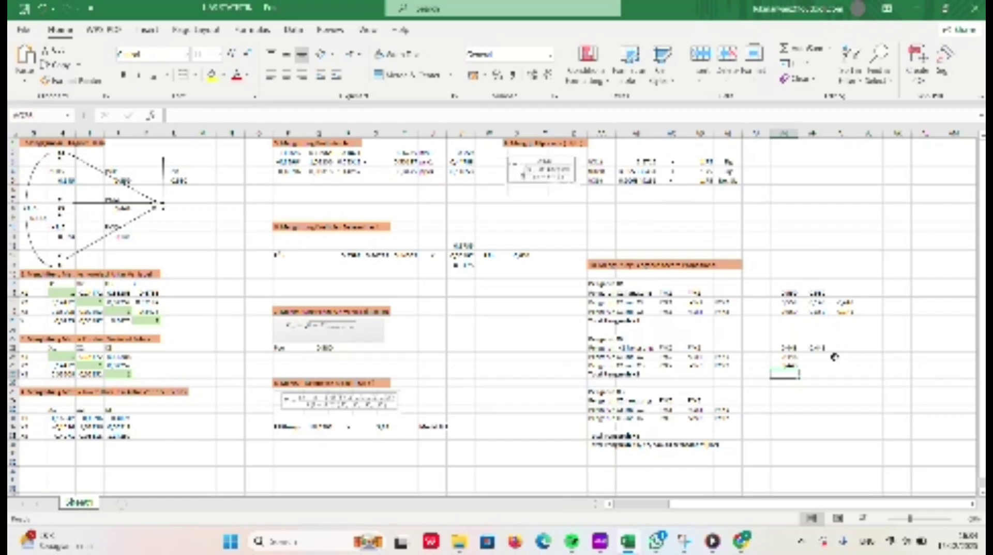
# Link the second factors to the diagram's correlations: rx1x2 on the X2 through X1 row and rx2x3 on the X2 through X3 row.
pyautogui.click(817, 354)
pyautogui.write('=')
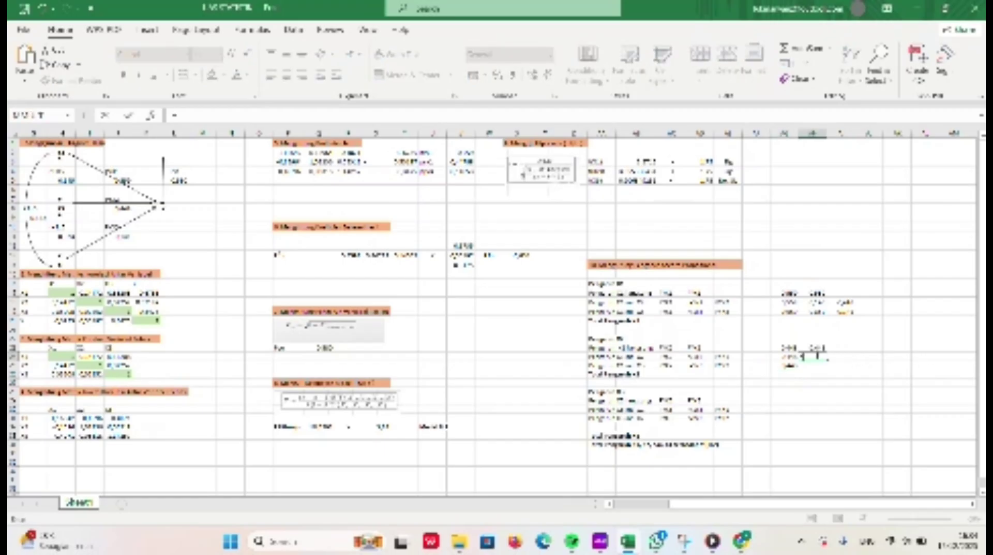
pyautogui.click(65, 183)
pyautogui.press('Return')
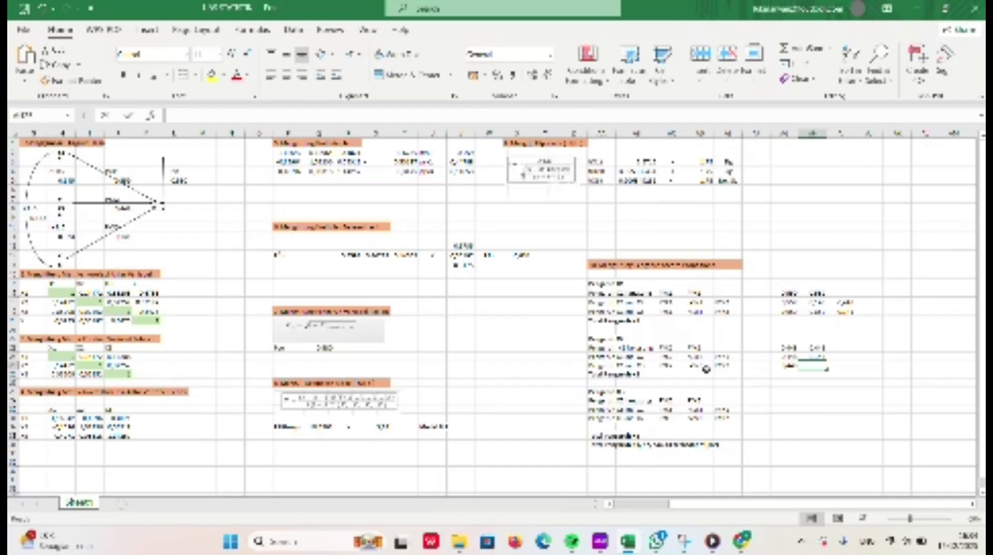
pyautogui.write('=')
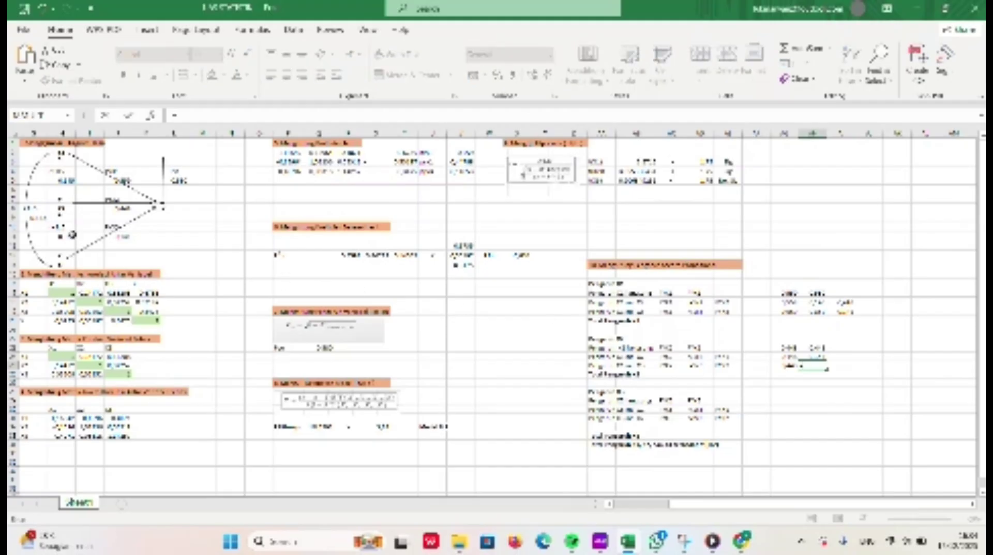
pyautogui.click(72, 234)
pyautogui.press('Return')
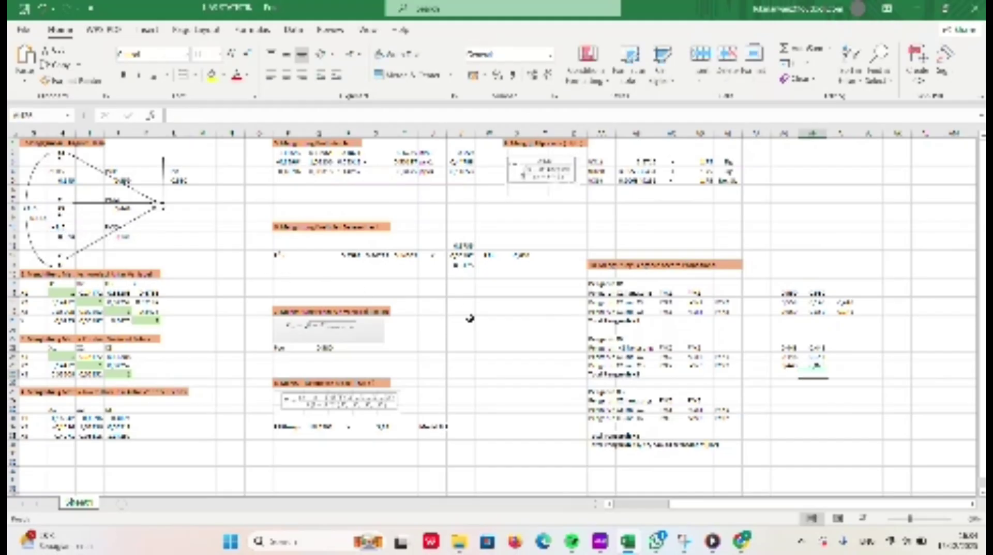
pyautogui.click(836, 347)
pyautogui.write('=')
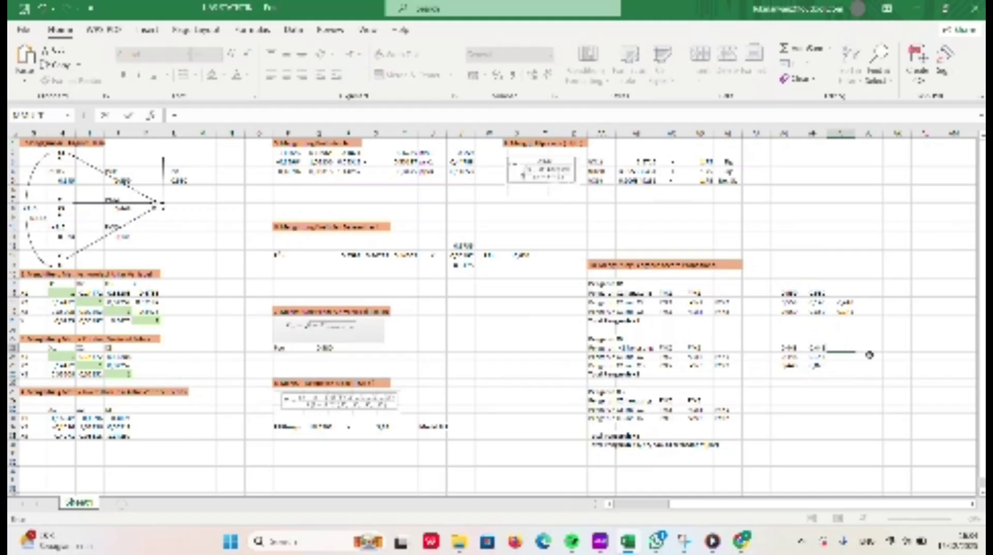
pyautogui.press('Escape')
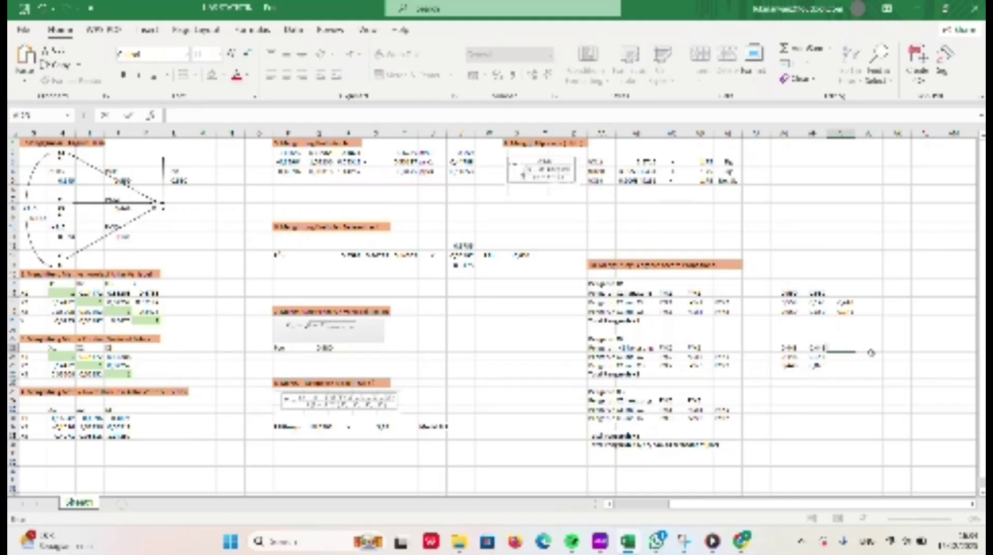
# Link the third factors to the diagram's path coefficients: PYX1 on the X2 through X1 row and PYX3 on the X2 through X3 row.
pyautogui.click(839, 357)
pyautogui.write('=')
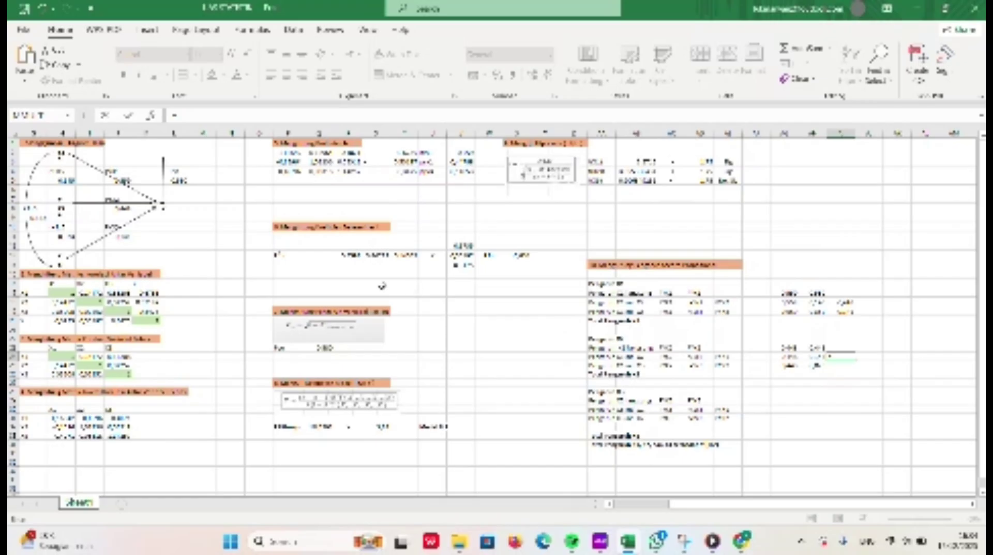
pyautogui.click(127, 181)
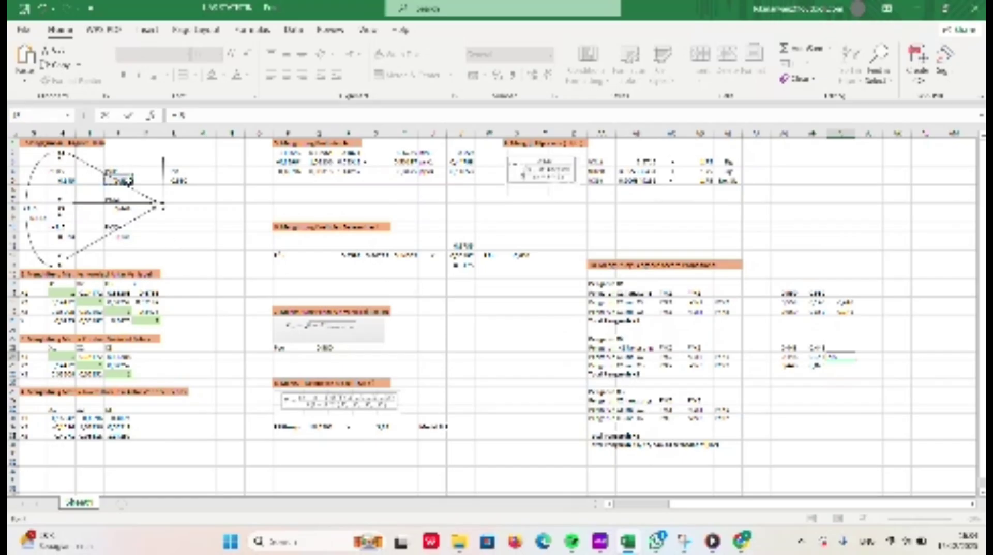
pyautogui.press('Return')
pyautogui.write('=')
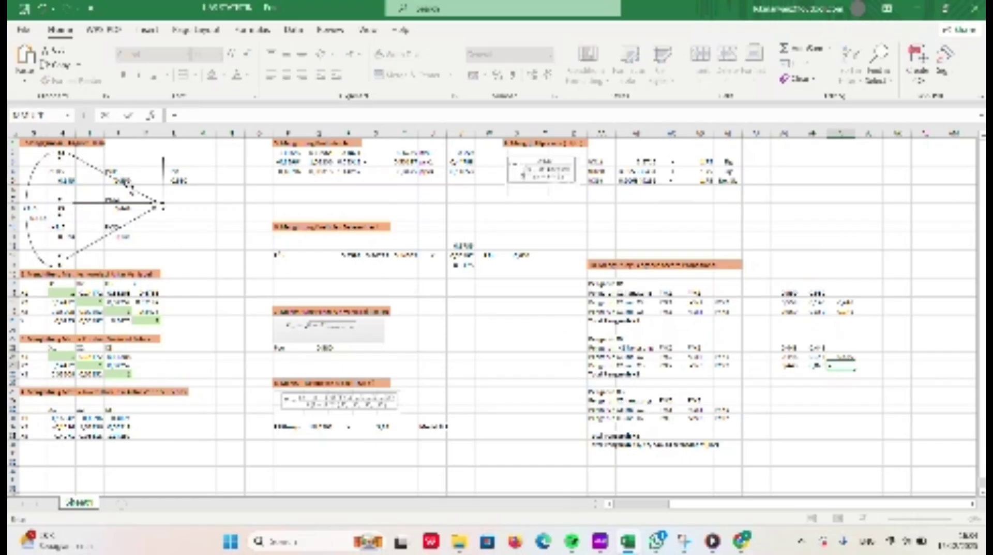
pyautogui.click(122, 237)
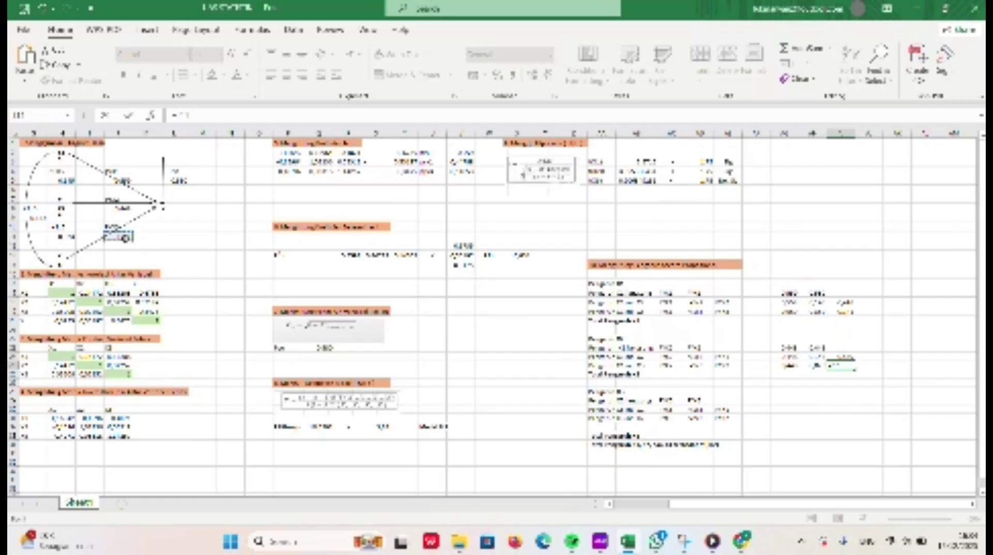
pyautogui.press('Return')
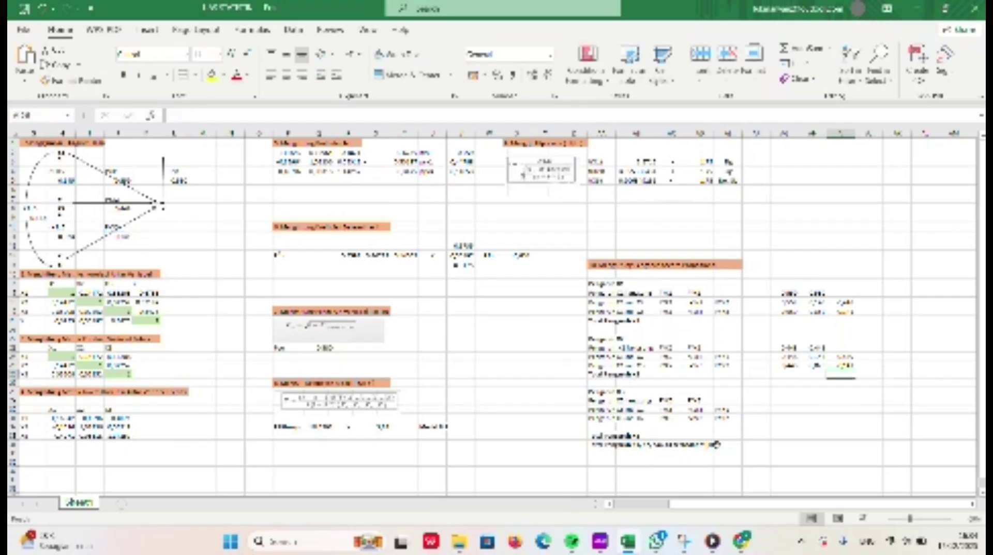
# Link the first factor cells of all three X3 effect rows (direct, through X1, through X2) to the diagram's PYX3 coefficient.
pyautogui.click(787, 399)
pyautogui.write('=')
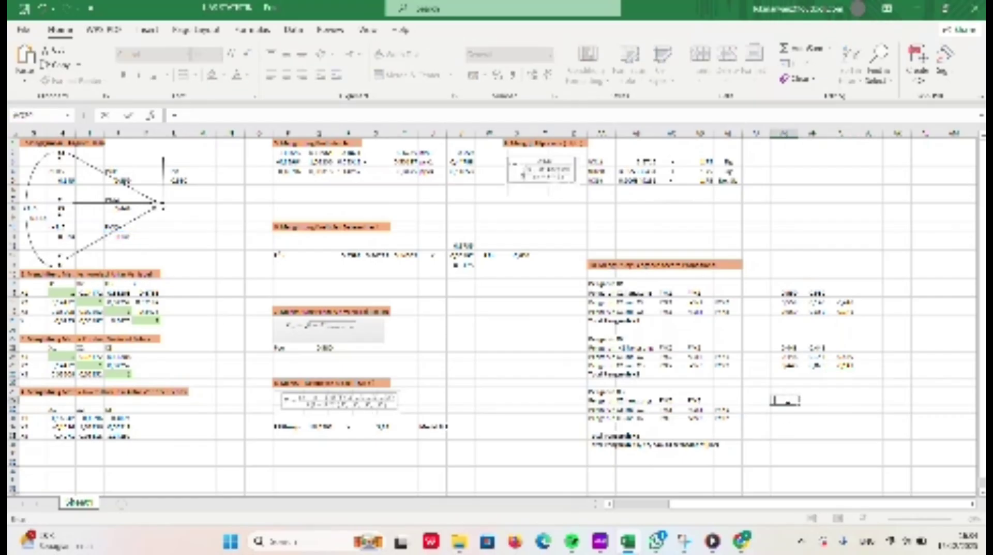
pyautogui.click(125, 236)
pyautogui.press('Return')
pyautogui.write('=')
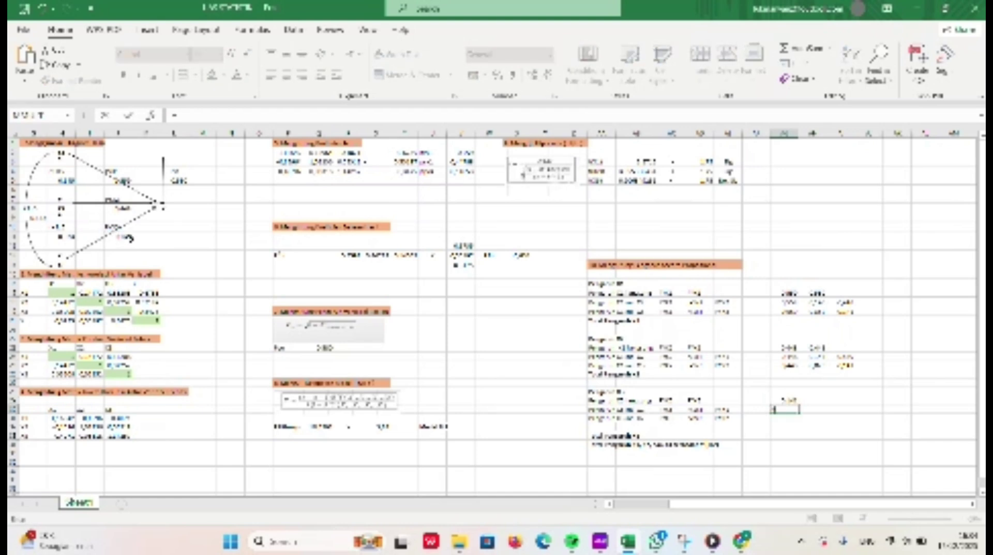
pyautogui.click(119, 236)
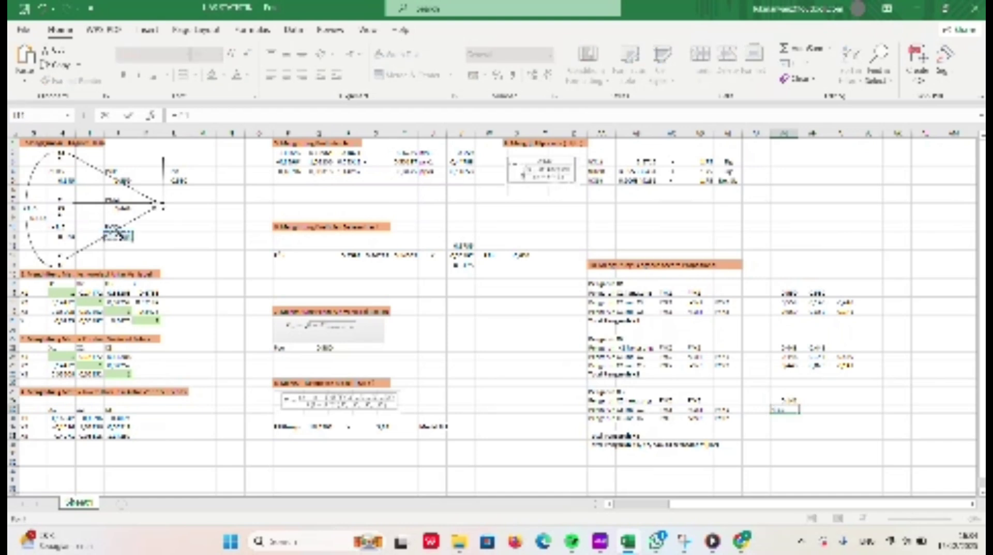
pyautogui.press('Return')
pyautogui.write('=')
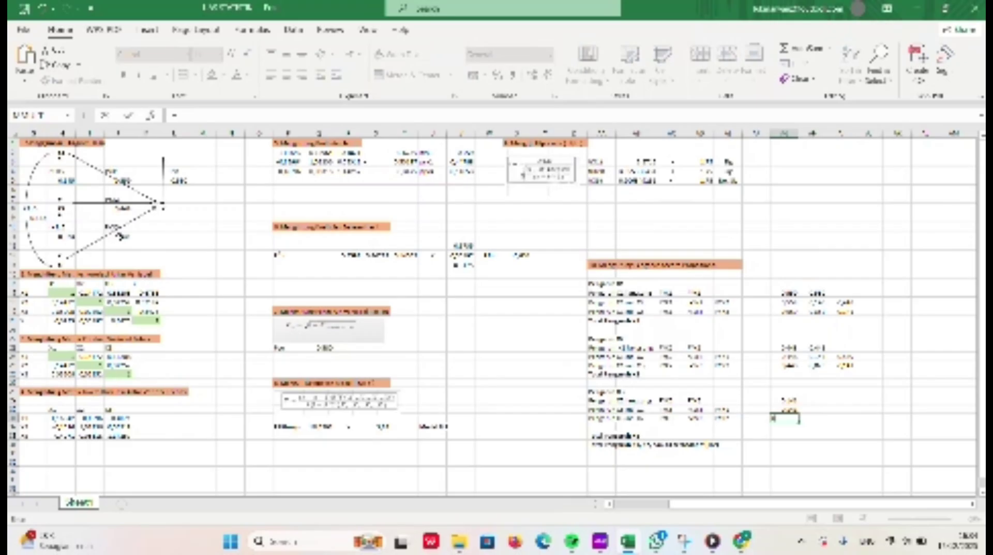
pyautogui.click(120, 236)
pyautogui.press('Return')
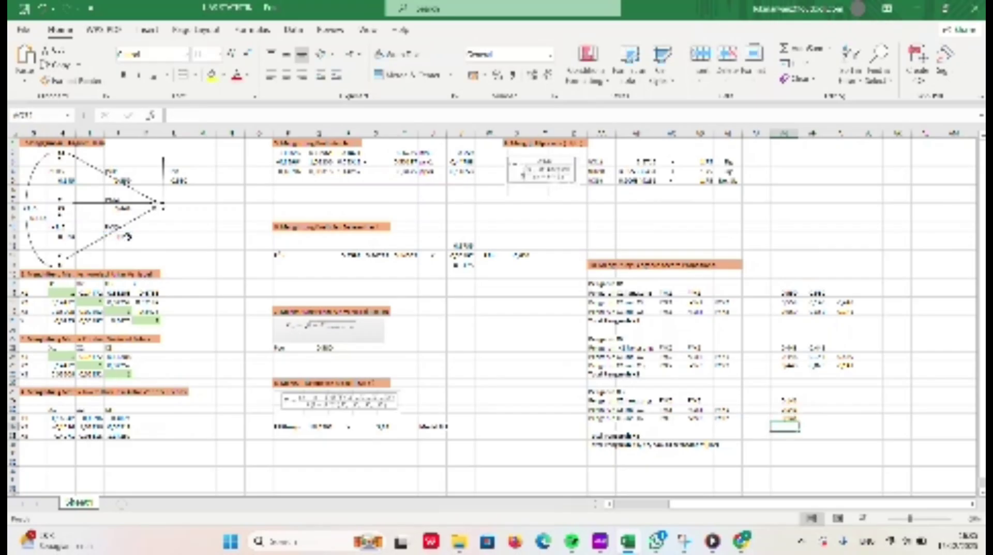
# Link the X3 rows' second factors to the diagram: PYX3 for the direct effect, rx1x3 through X1 and rx2x3 through X2.
pyautogui.click(817, 399)
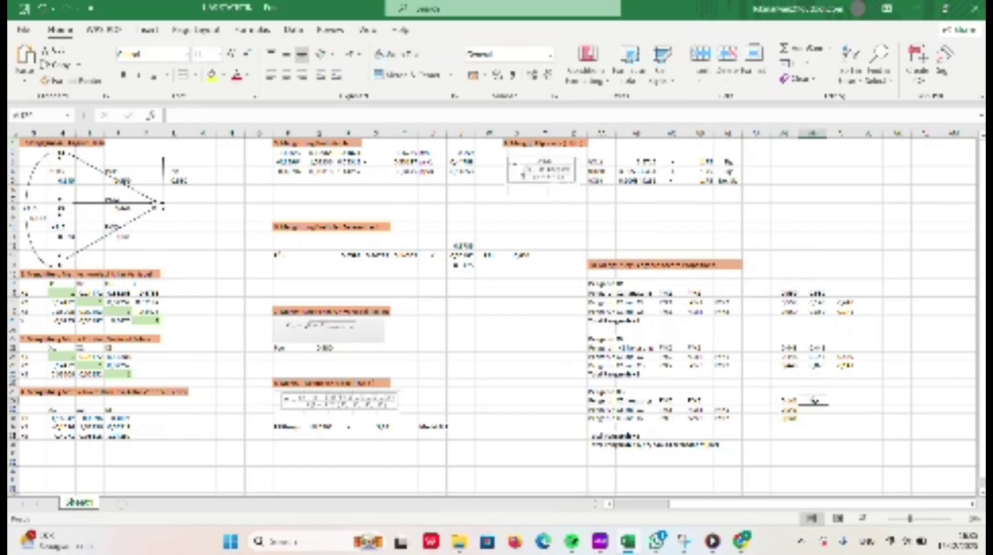
pyautogui.write('=')
pyautogui.click(134, 234)
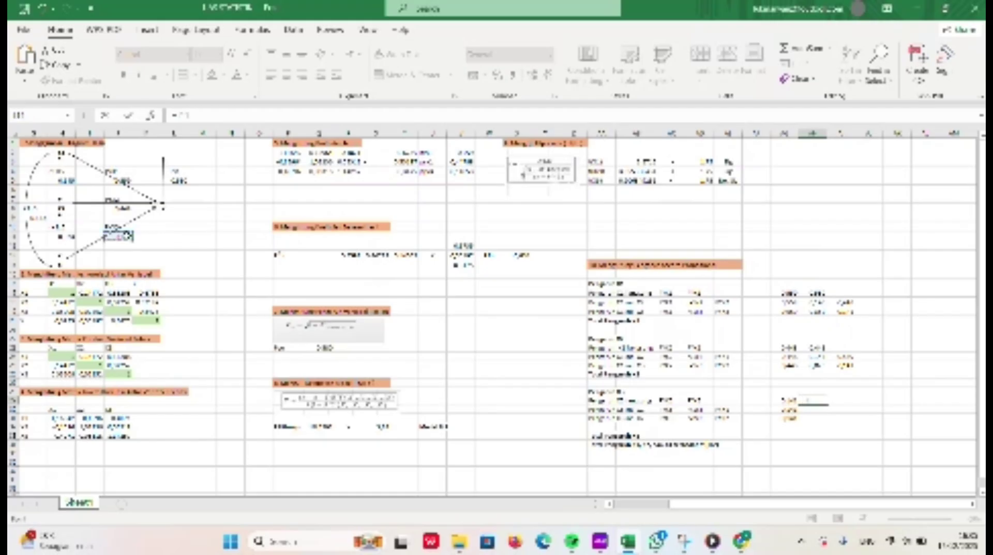
pyautogui.press('Return')
pyautogui.write('=')
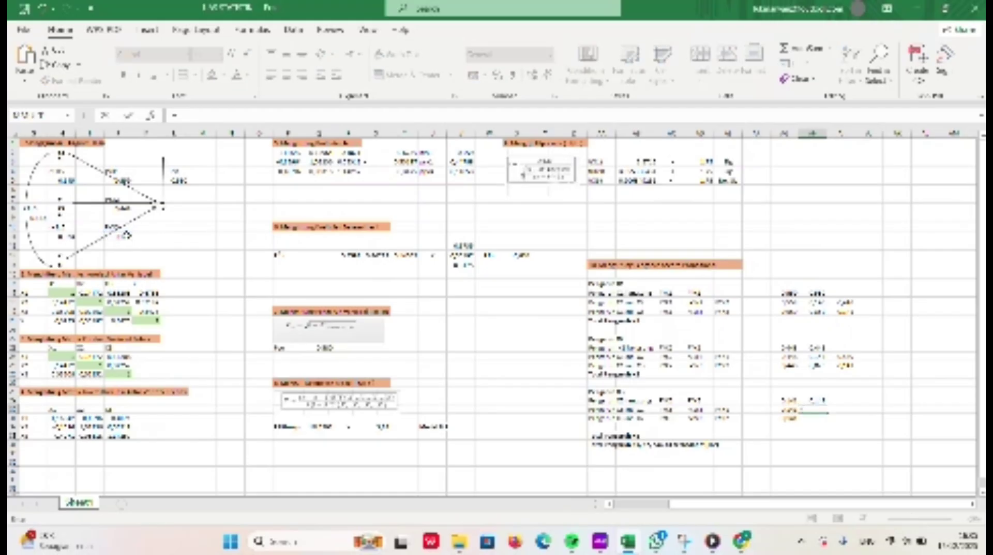
pyautogui.click(35, 218)
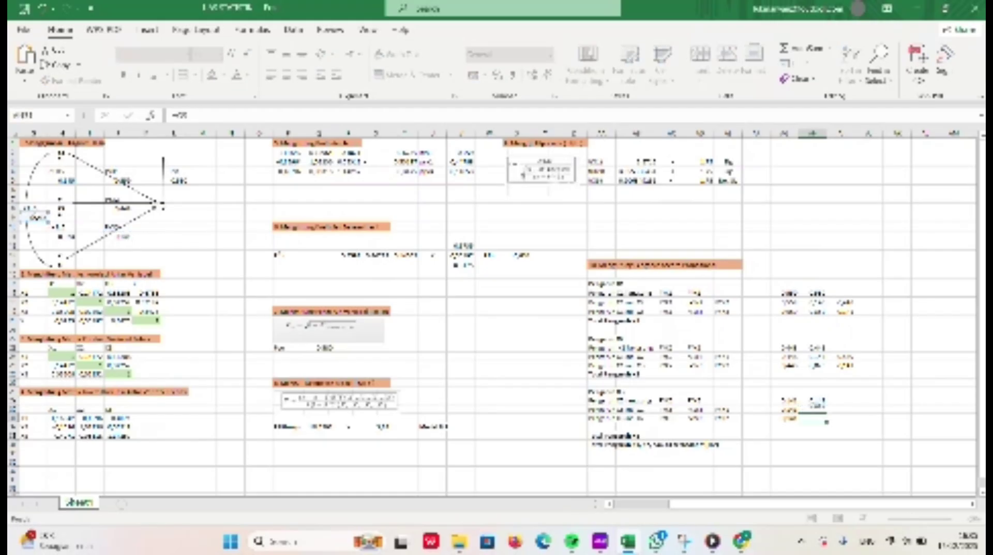
pyautogui.press('Return')
pyautogui.write('=')
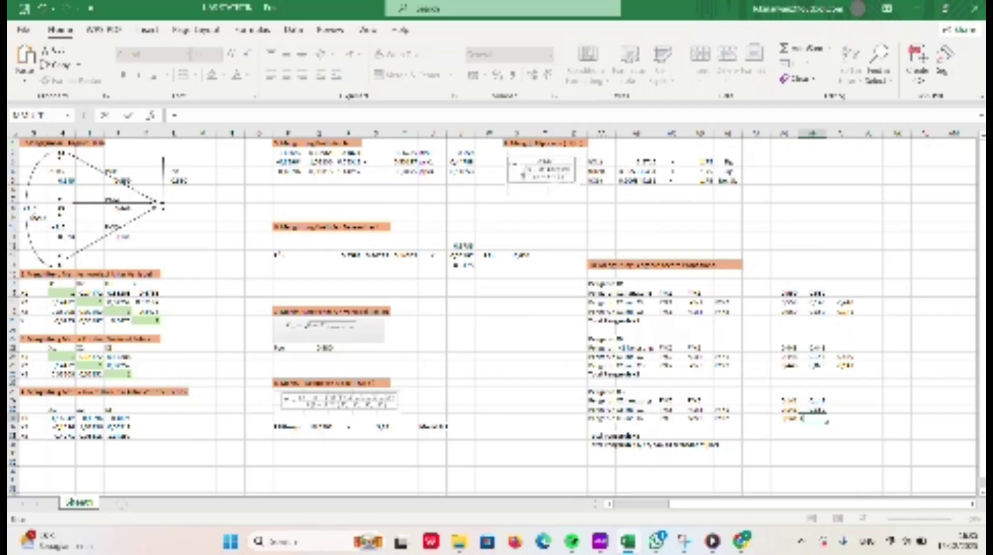
pyautogui.click(74, 237)
pyautogui.press('Return')
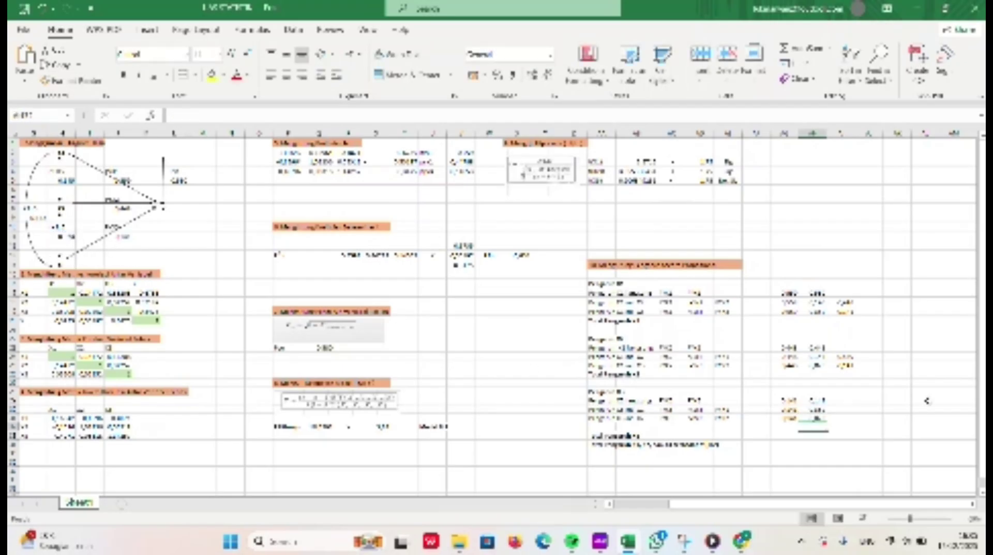
pyautogui.click(841, 399)
pyautogui.write('=')
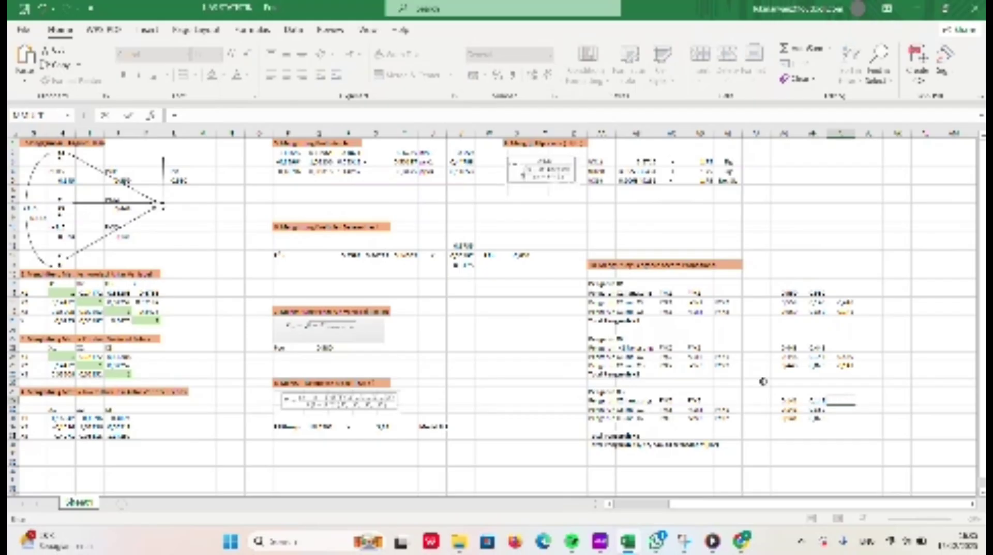
pyautogui.press('Escape')
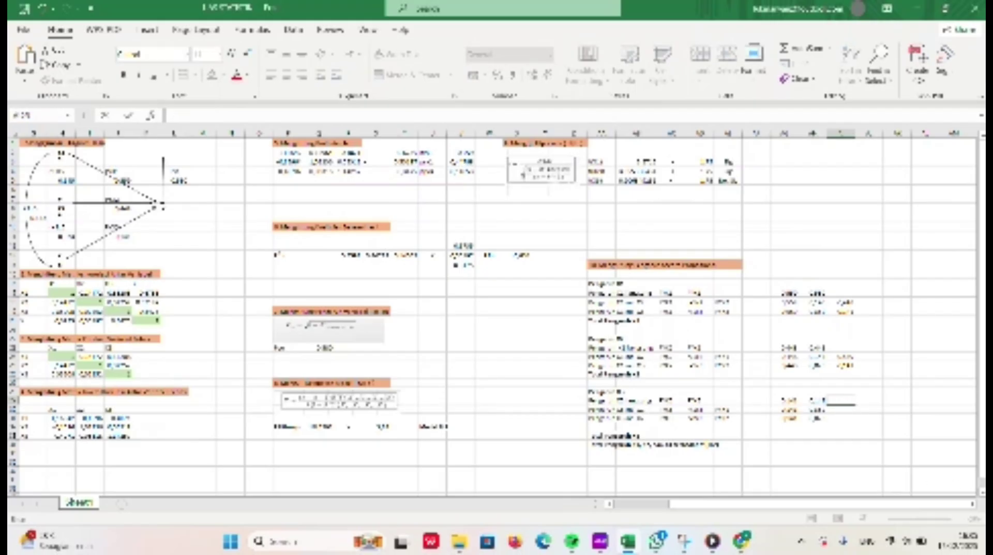
# Link the third factors to the diagram's path coefficients: PYX1 on the X3 through X1 row and PYX2 on the X3 through X2 row.
pyautogui.click(839, 408)
pyautogui.write('=')
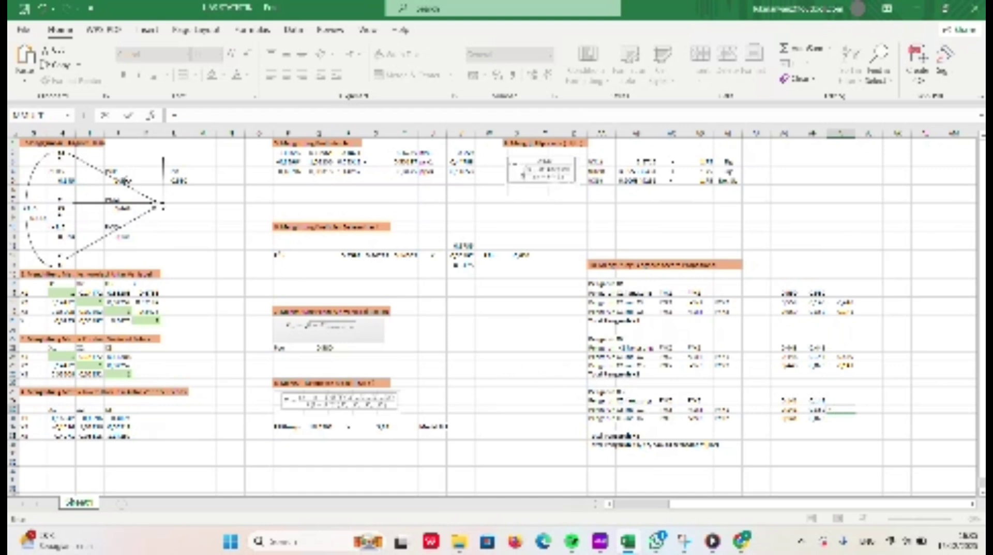
pyautogui.click(124, 180)
pyautogui.press('Return')
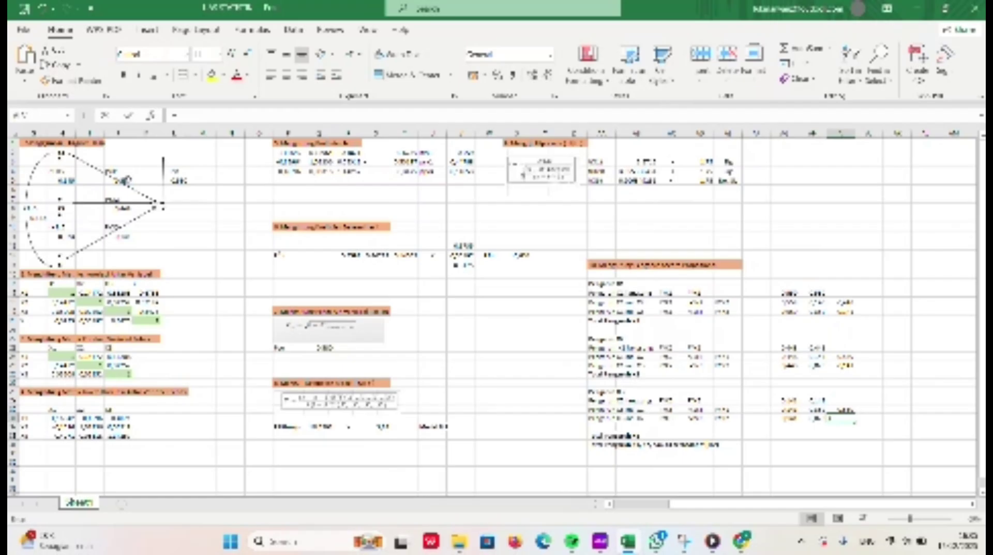
pyautogui.write('=')
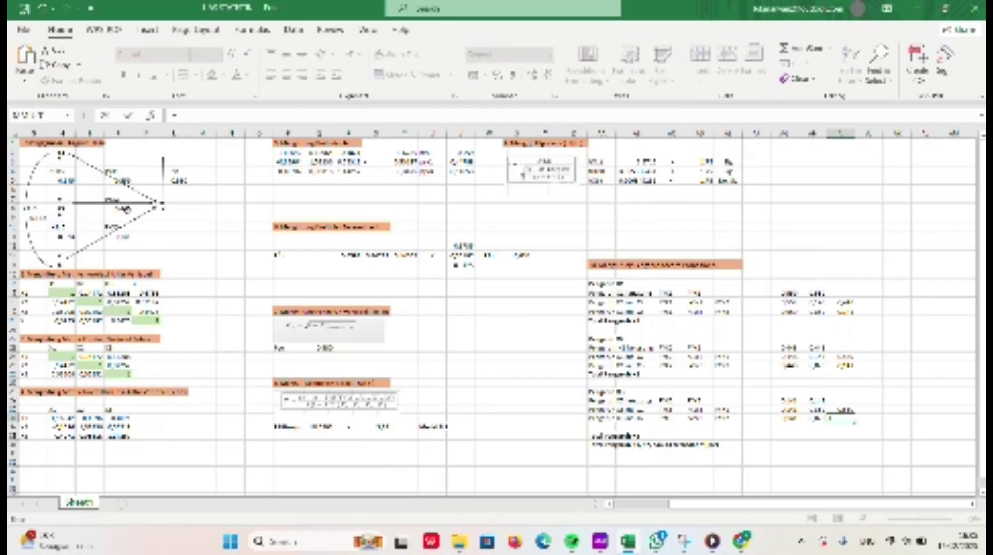
pyautogui.click(127, 209)
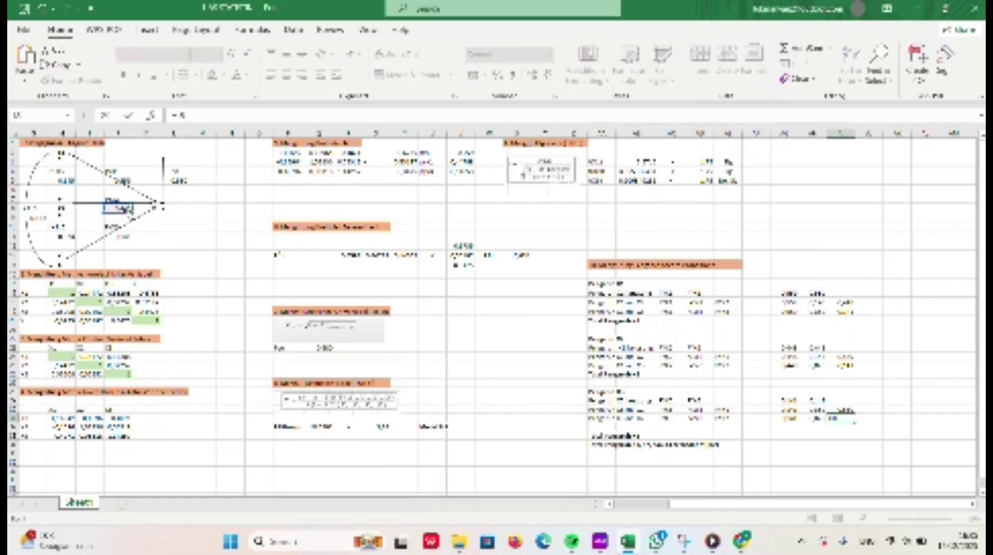
pyautogui.press('Return')
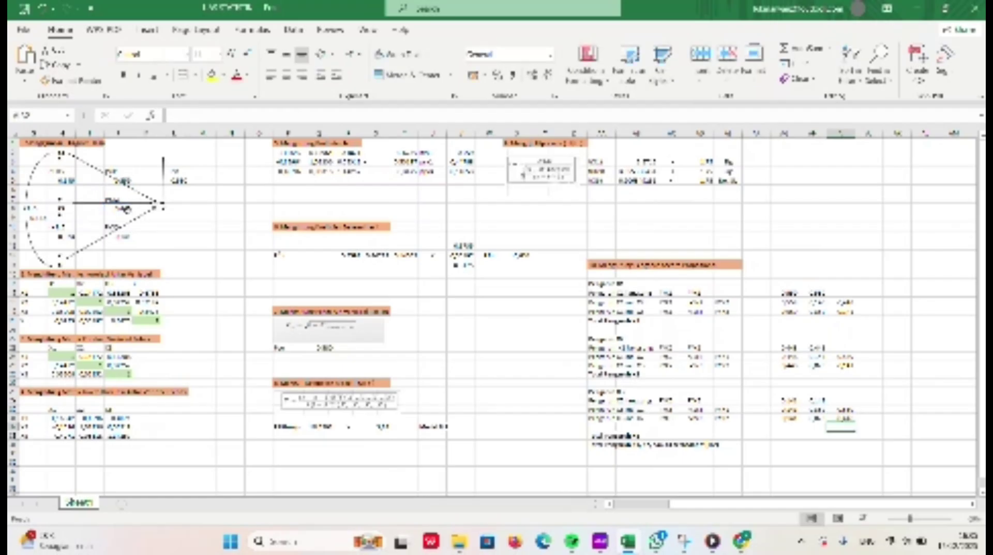
# Calculate the direct X1 effect in a results column beside the factors by multiplying the row's two factor cells.
pyautogui.click(887, 294)
pyautogui.write('=')
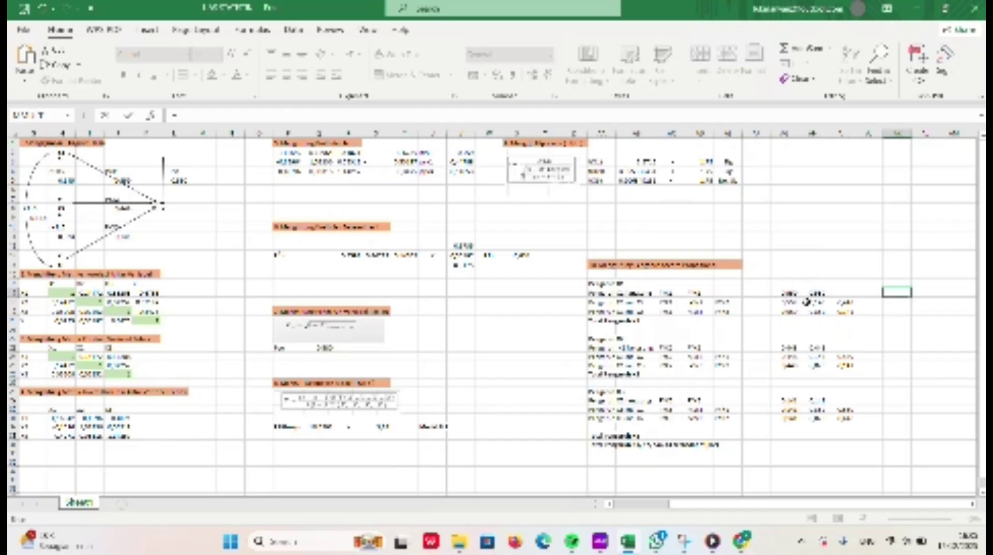
pyautogui.click(784, 293)
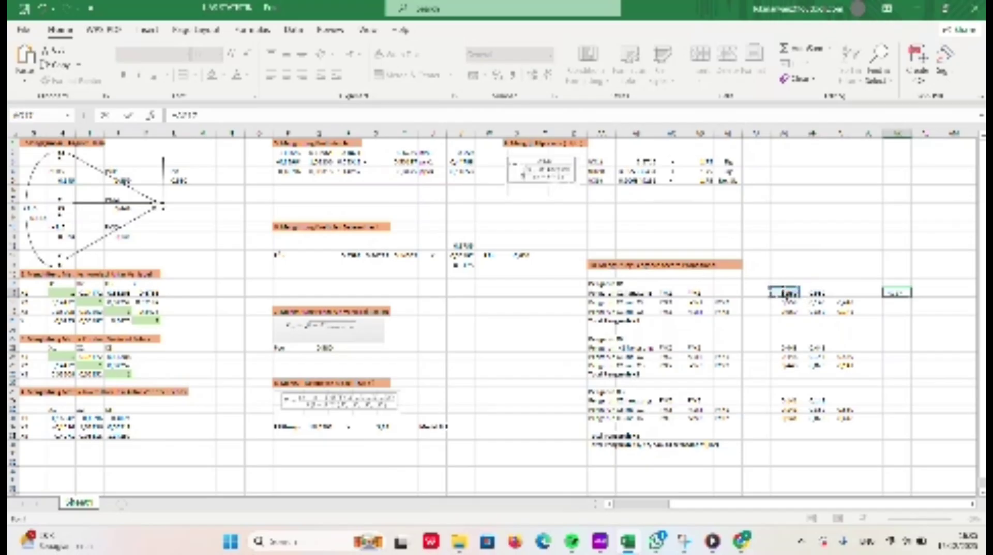
pyautogui.write('*')
pyautogui.click(808, 292)
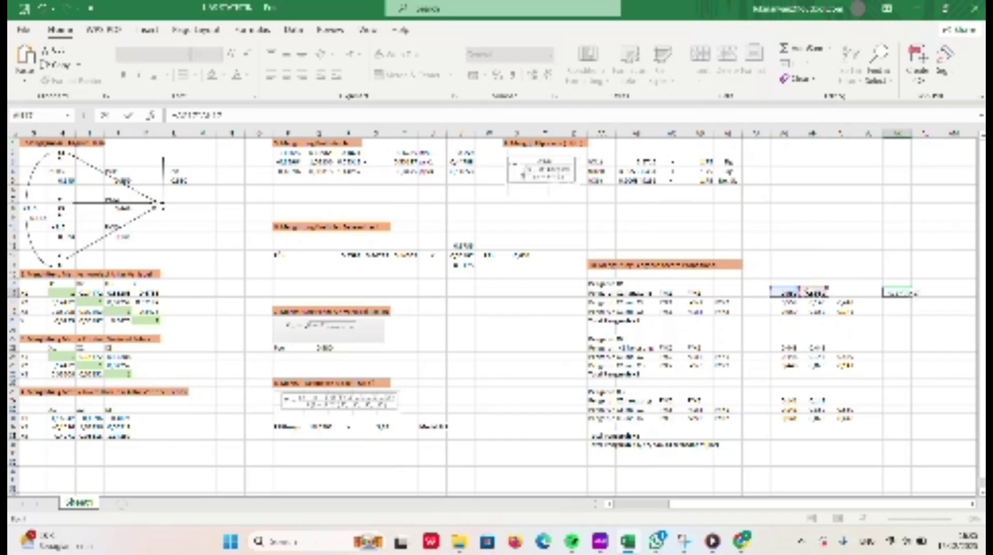
pyautogui.press('Return')
# Calculate the X1 through X2 effect in the results column as the product of that row's three factor cells.
pyautogui.write('=')
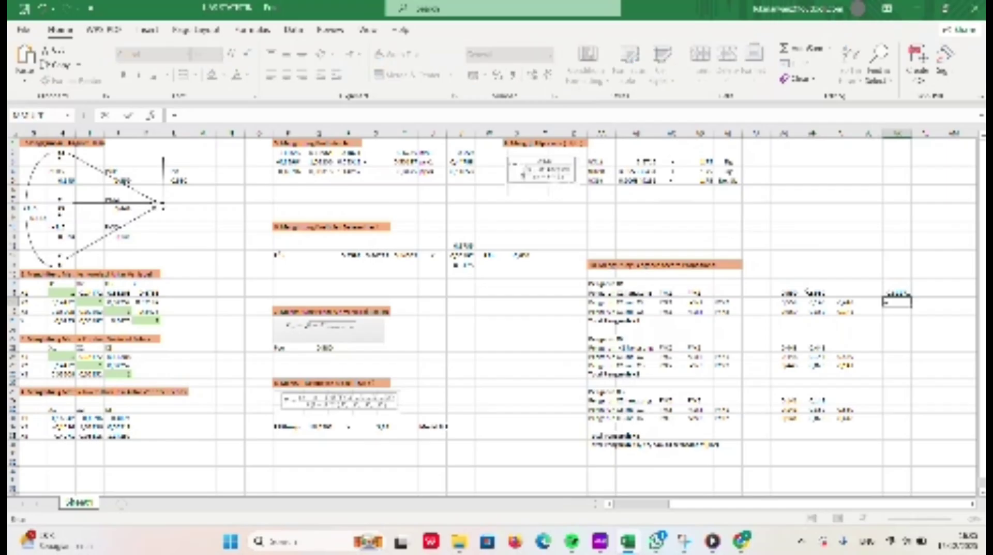
pyautogui.click(785, 302)
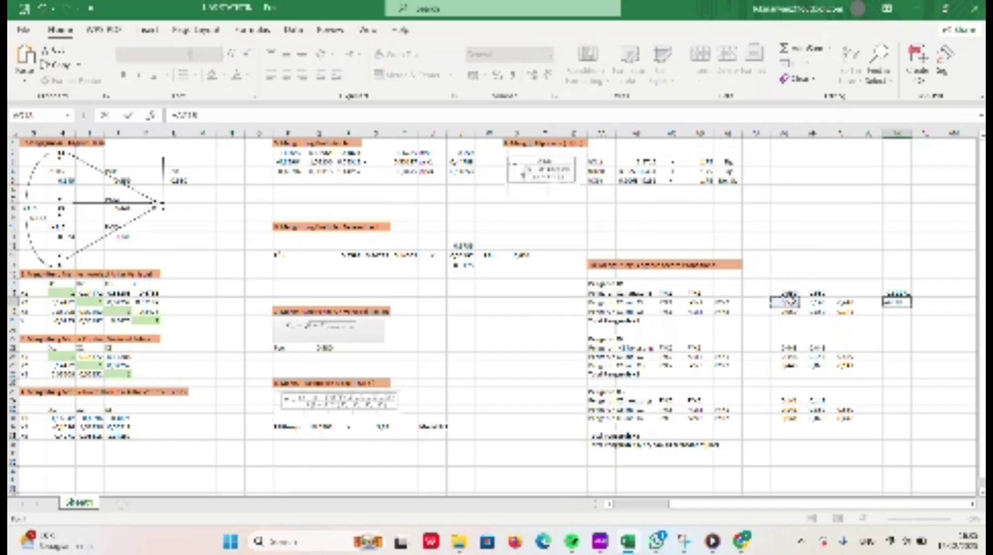
pyautogui.write('*')
pyautogui.click(816, 302)
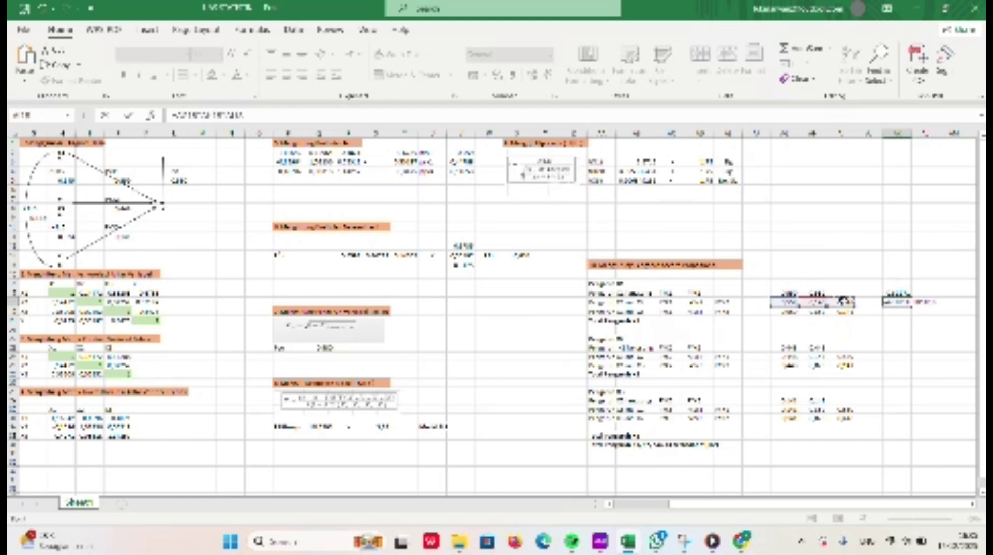
pyautogui.press('Return')
# Calculate the X1 through X3 effect in the results column as the product of that row's three factor cells.
pyautogui.write('=')
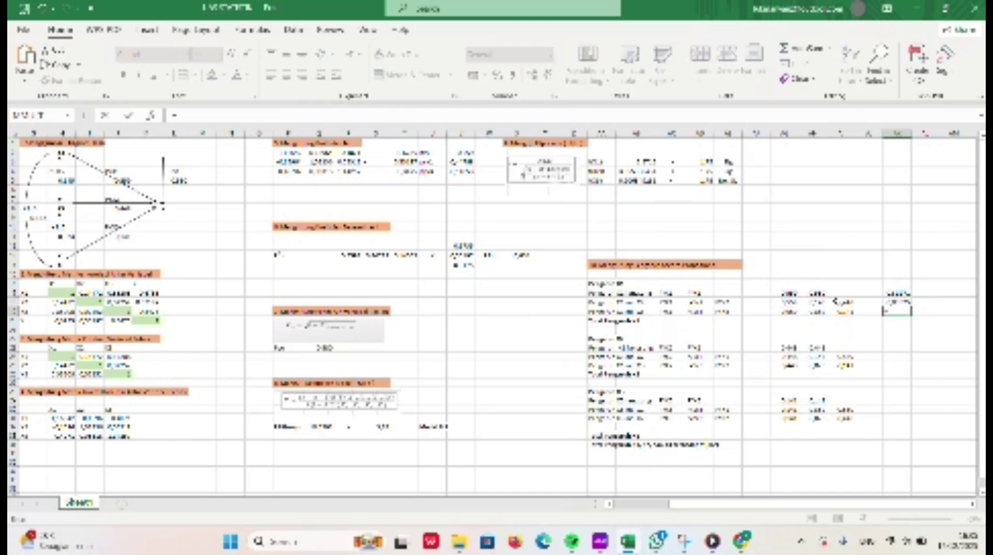
pyautogui.click(800, 313)
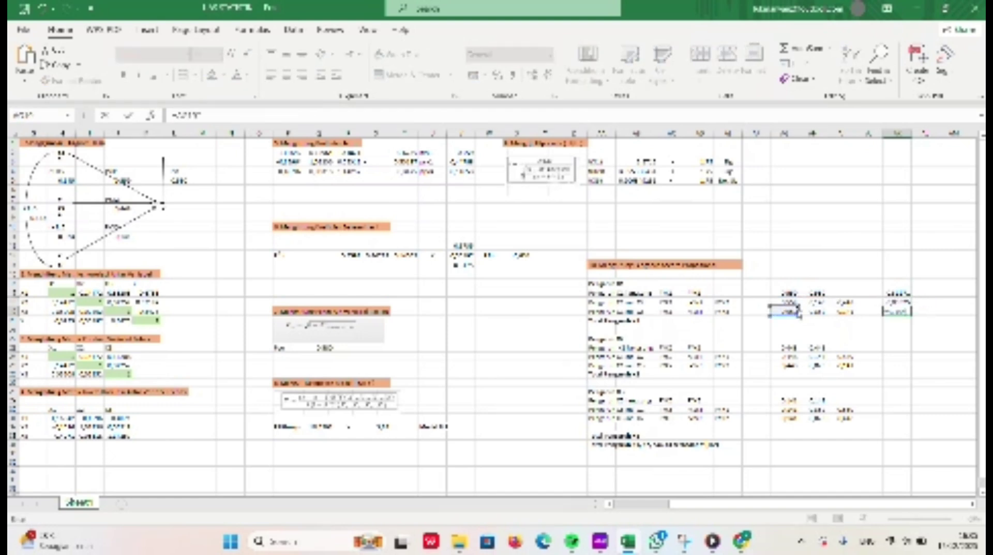
pyautogui.write('*')
pyautogui.click(814, 312)
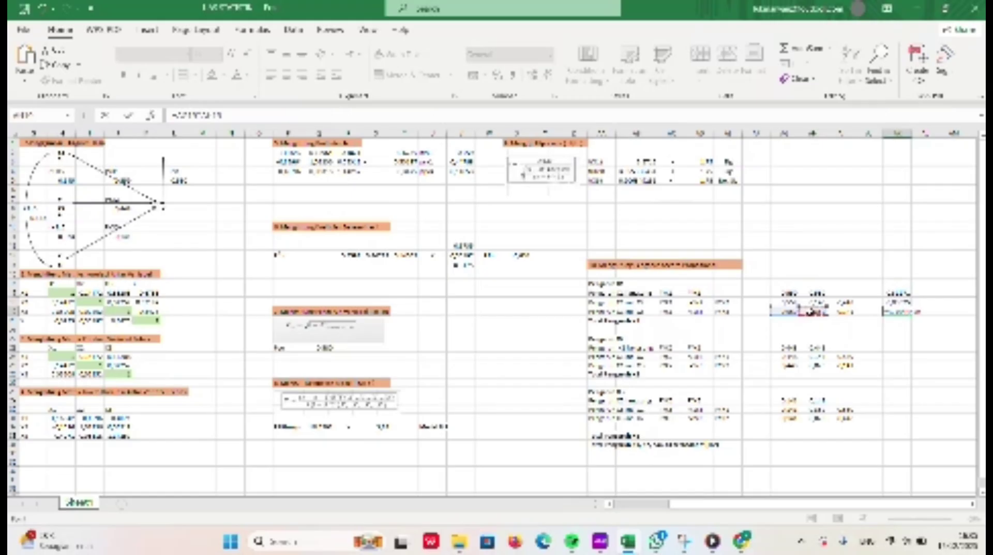
pyautogui.write('*')
pyautogui.click(834, 312)
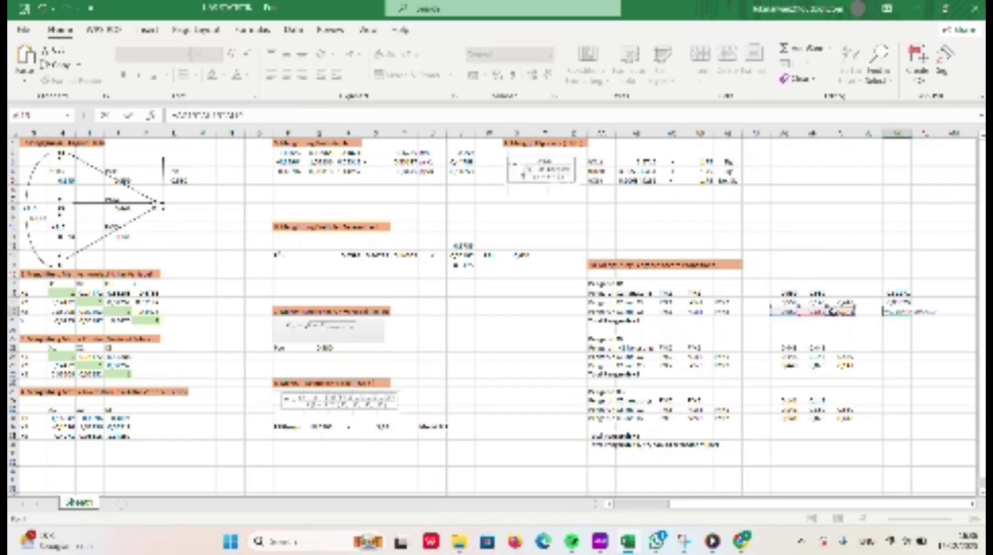
pyautogui.press('Return')
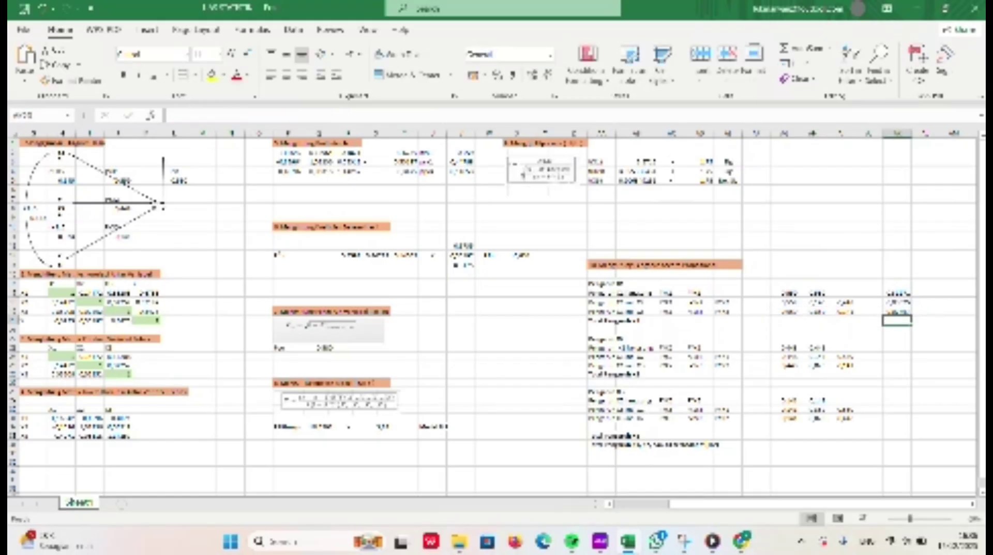
# Calculate the direct X2 effect in the results column by multiplying that row's two factor cells.
pyautogui.click(896, 348)
pyautogui.write('=')
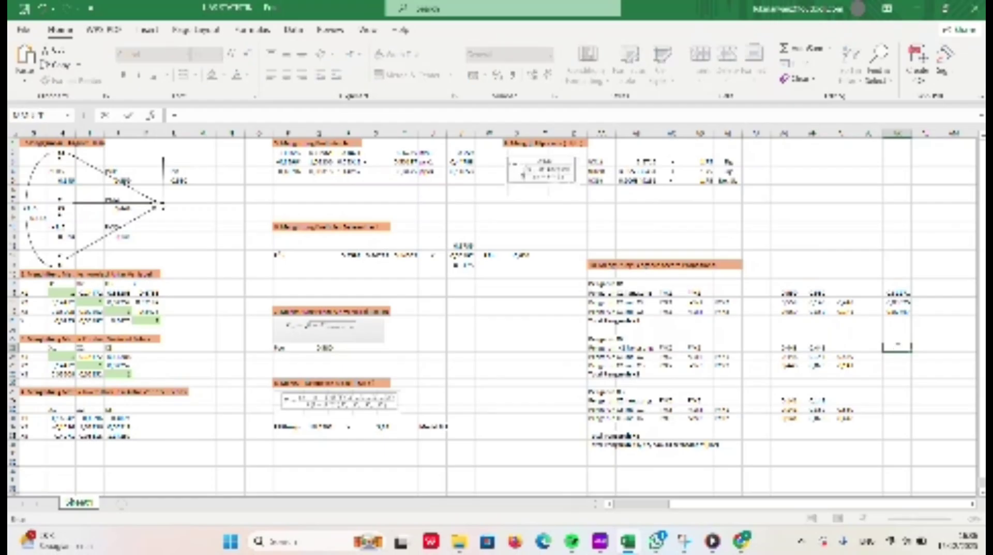
pyautogui.click(793, 349)
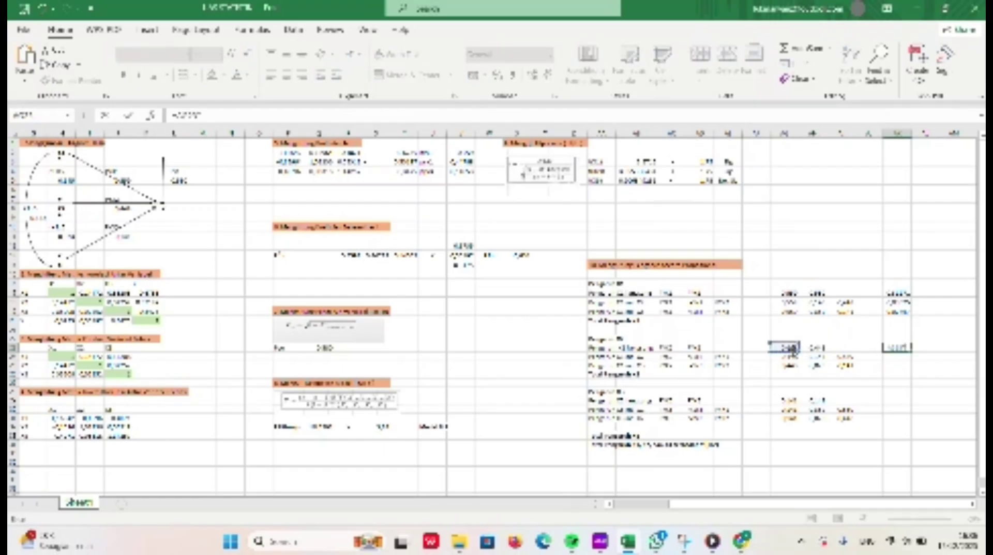
pyautogui.write('*')
pyautogui.click(813, 347)
pyautogui.press('Return')
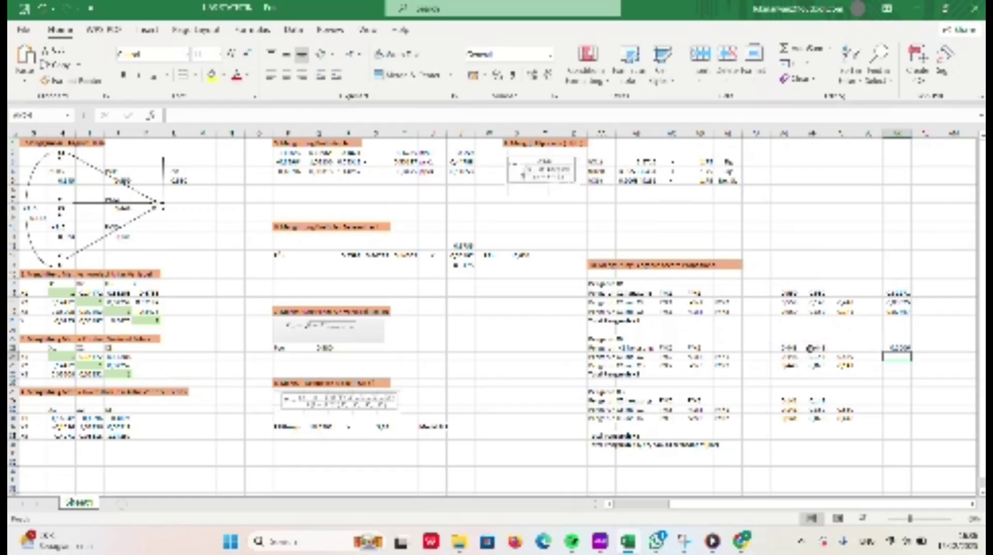
# Calculate the X2 through X1 effect in the results column as the product of that row's three factor cells.
pyautogui.write('=')
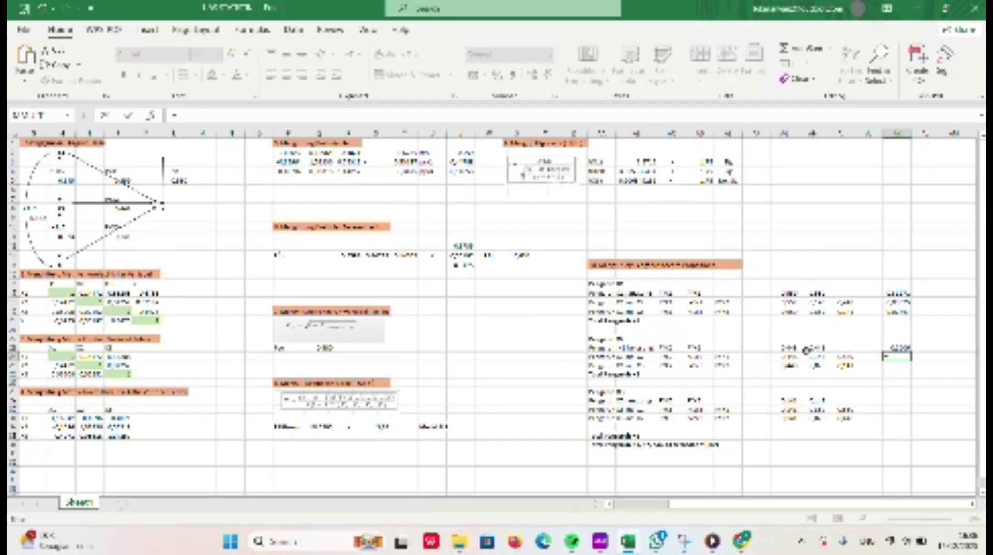
pyautogui.click(786, 357)
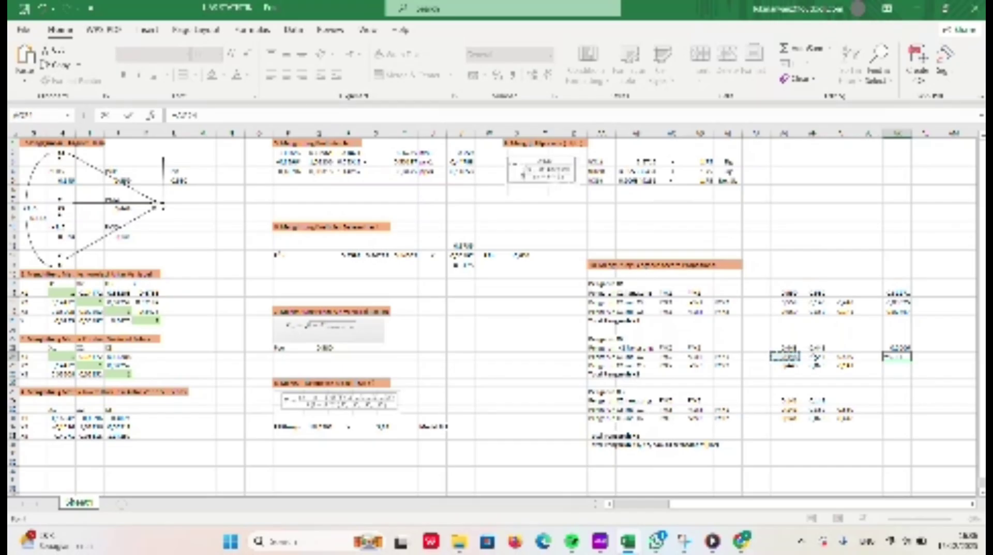
pyautogui.write('*')
pyautogui.click(814, 357)
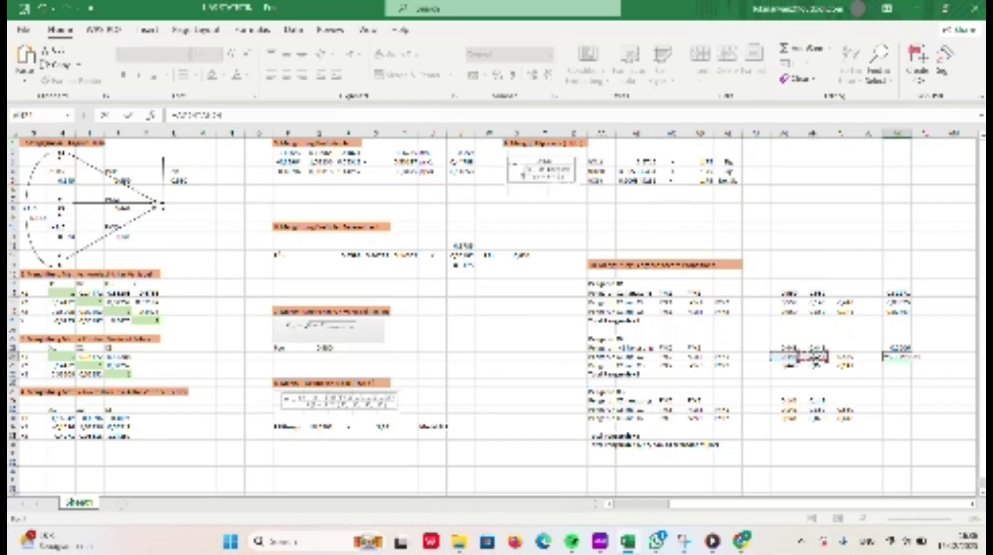
pyautogui.write('*')
pyautogui.press('Return')
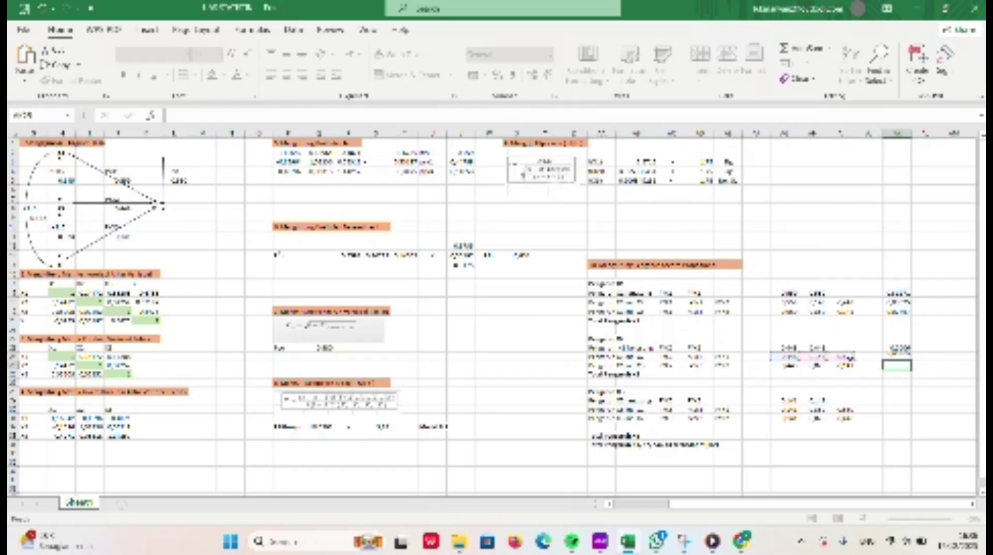
# Calculate the X2 through X3 effect in the results column as the product of that row's three factor cells.
pyautogui.write('=')
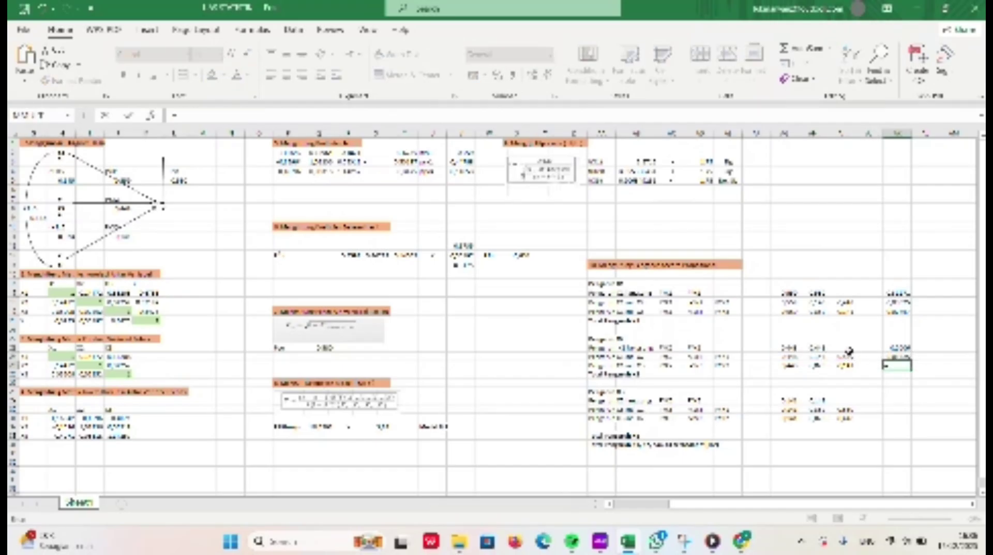
pyautogui.click(787, 364)
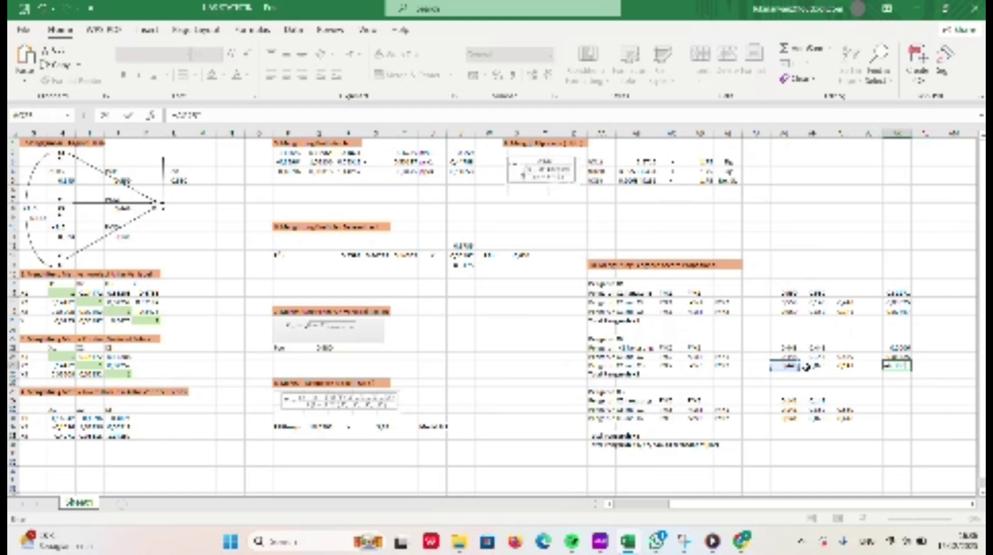
pyautogui.write('*')
pyautogui.click(823, 367)
pyautogui.write('*')
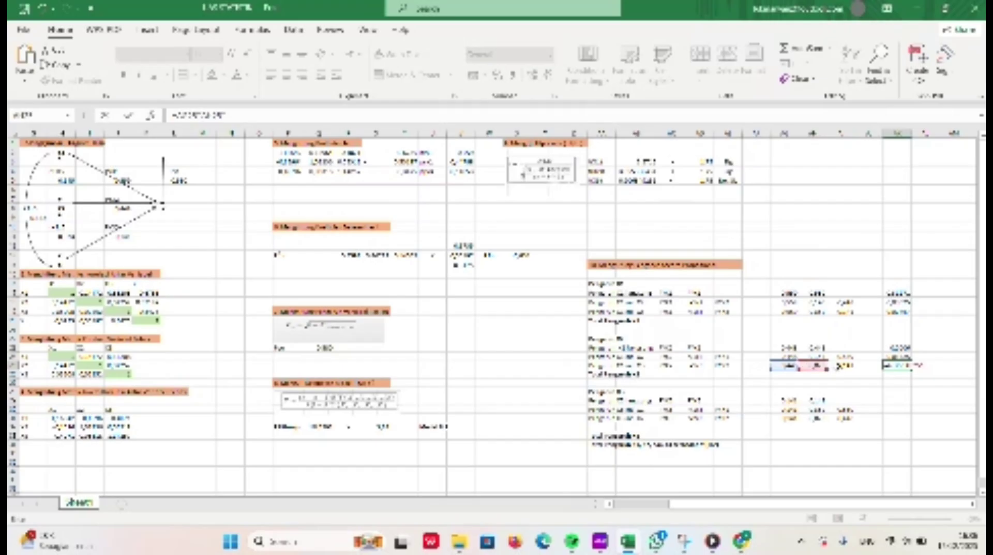
pyautogui.click(845, 365)
pyautogui.press('Return')
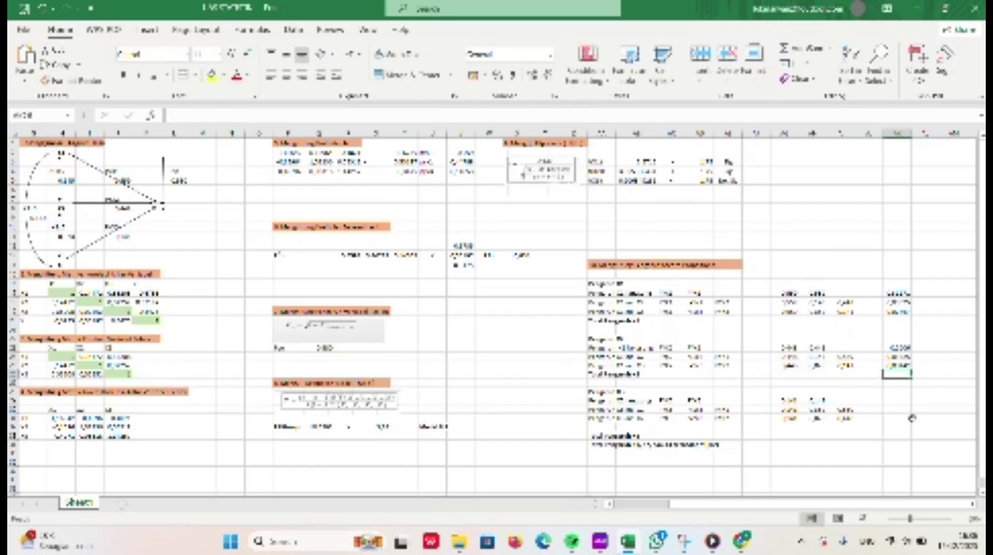
# Calculate the direct X3 effect in the results column by multiplying that row's two factor cells.
pyautogui.click(894, 401)
pyautogui.write('=')
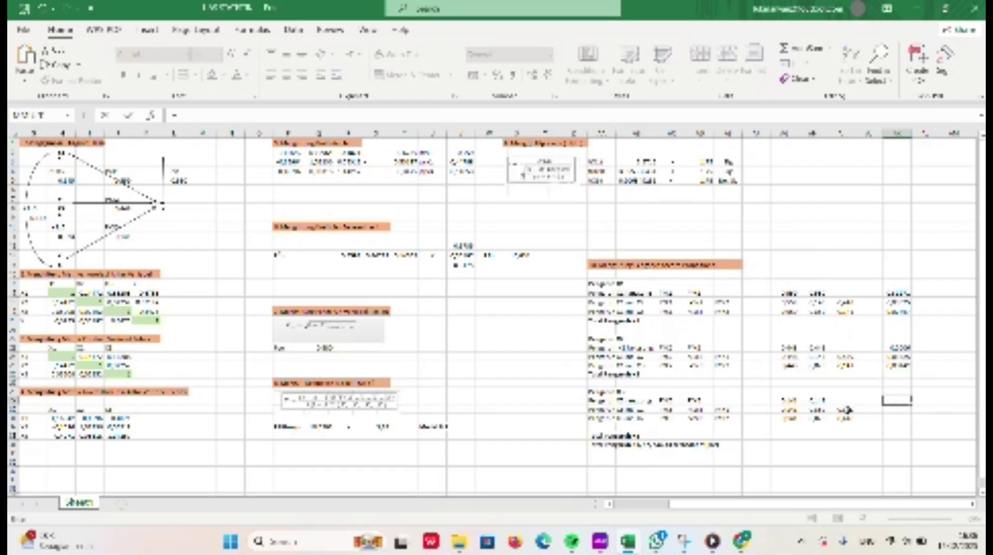
pyautogui.click(785, 400)
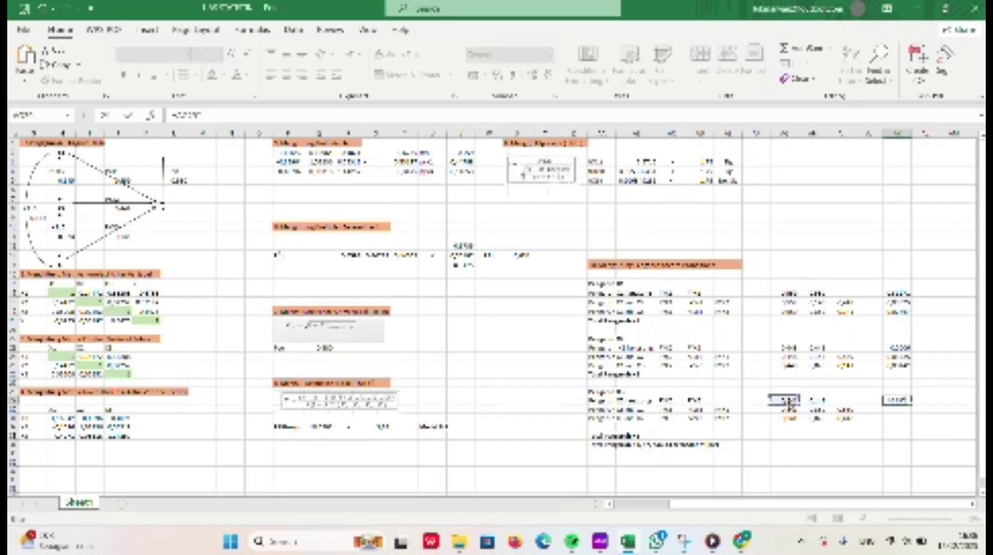
pyautogui.write('*')
pyautogui.click(815, 400)
pyautogui.press('Return')
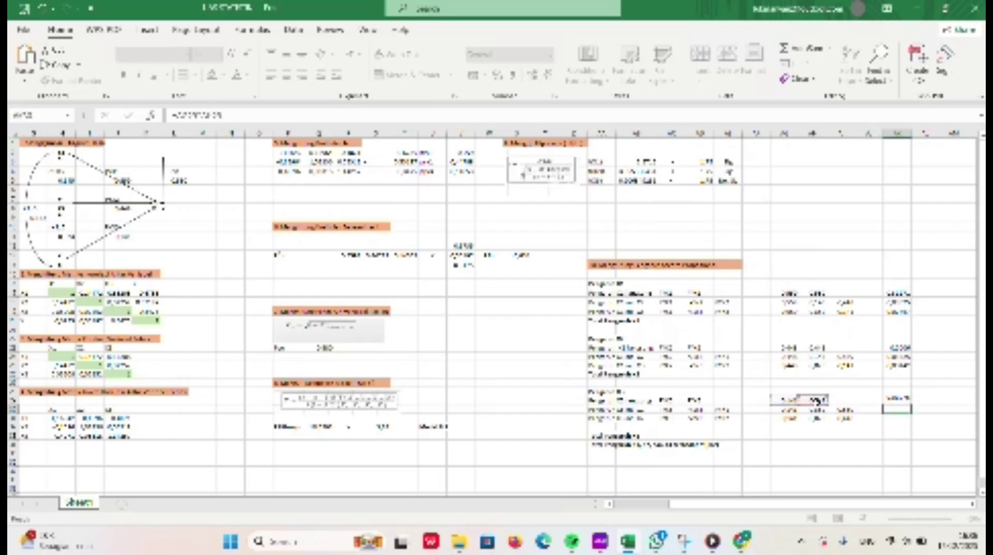
# Calculate the X3 through X1 effect in the results column as the product of that row's three factor cells.
pyautogui.write('=')
pyautogui.click(786, 409)
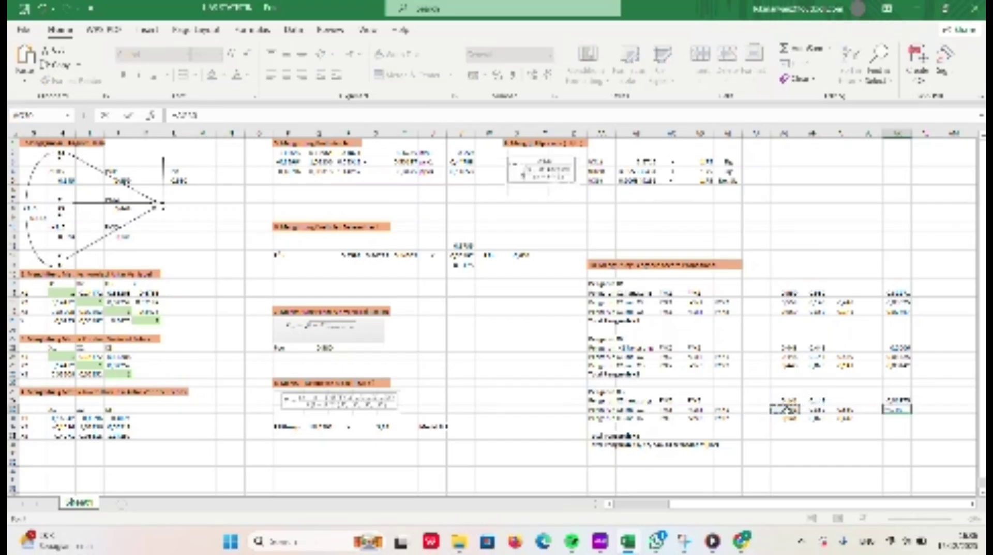
pyautogui.write('*')
pyautogui.click(812, 409)
pyautogui.click(814, 409)
pyautogui.write('*')
pyautogui.click(841, 409)
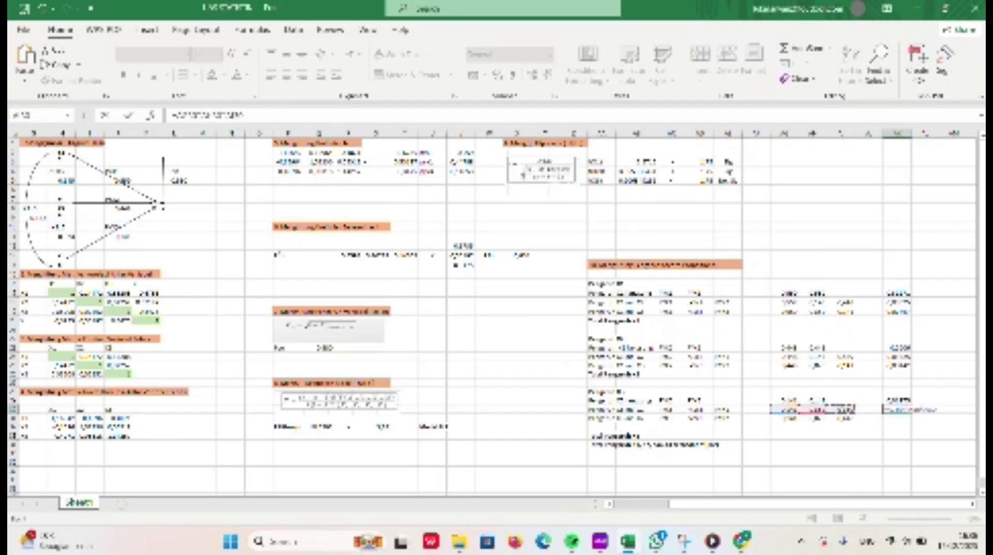
pyautogui.press('Return')
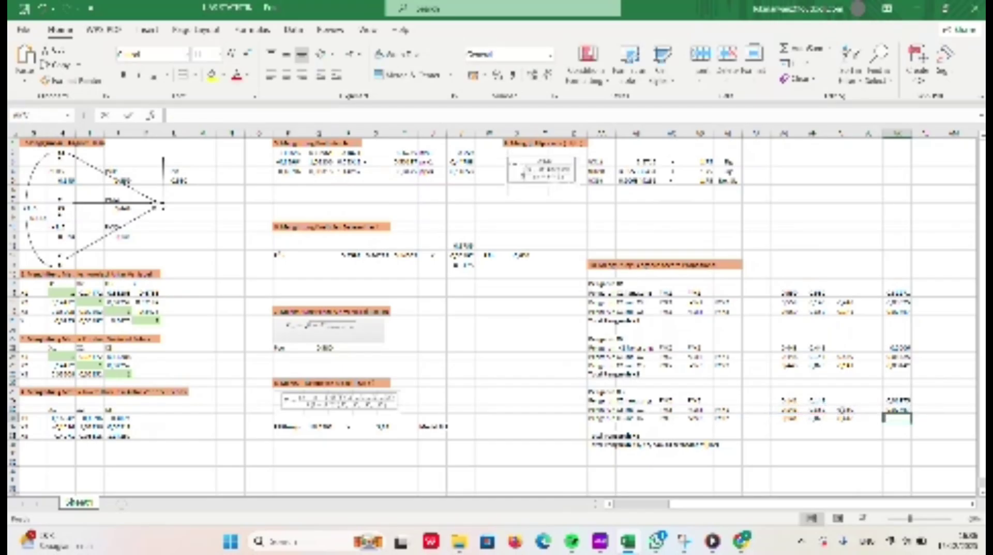
# Calculate the X3 through X2 effect in the results column as the product of that row's three factor cells.
pyautogui.write('=')
pyautogui.click(785, 418)
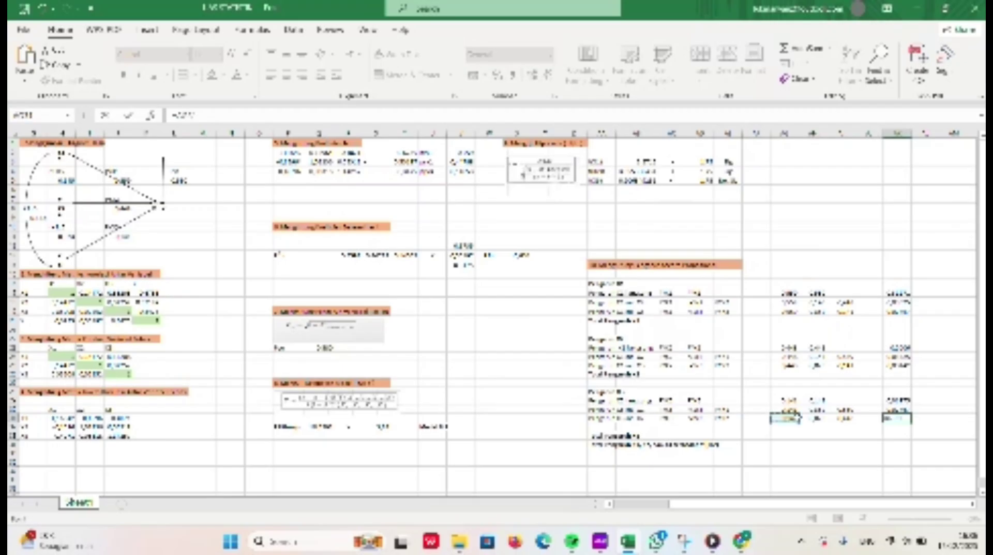
pyautogui.write('*')
pyautogui.click(813, 418)
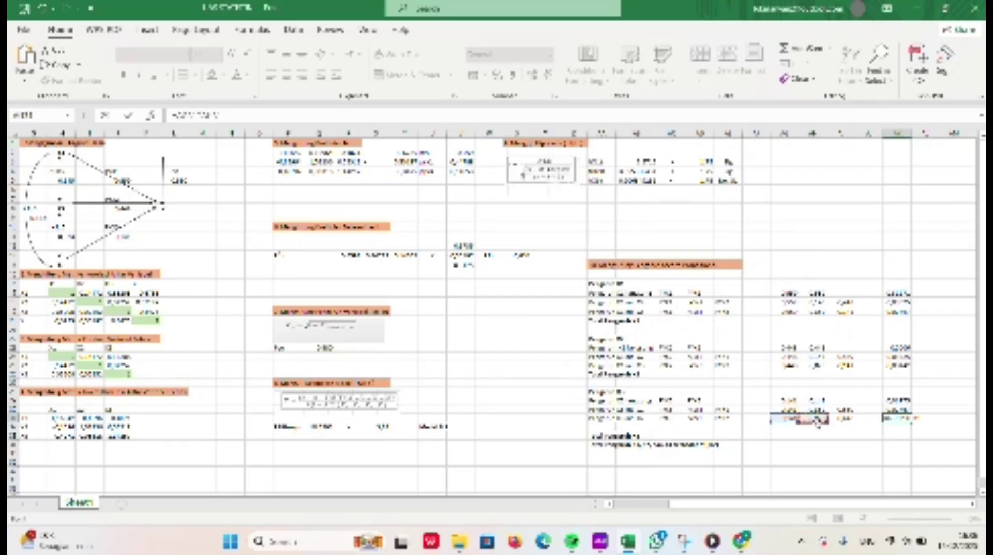
pyautogui.write('*')
pyautogui.click(844, 418)
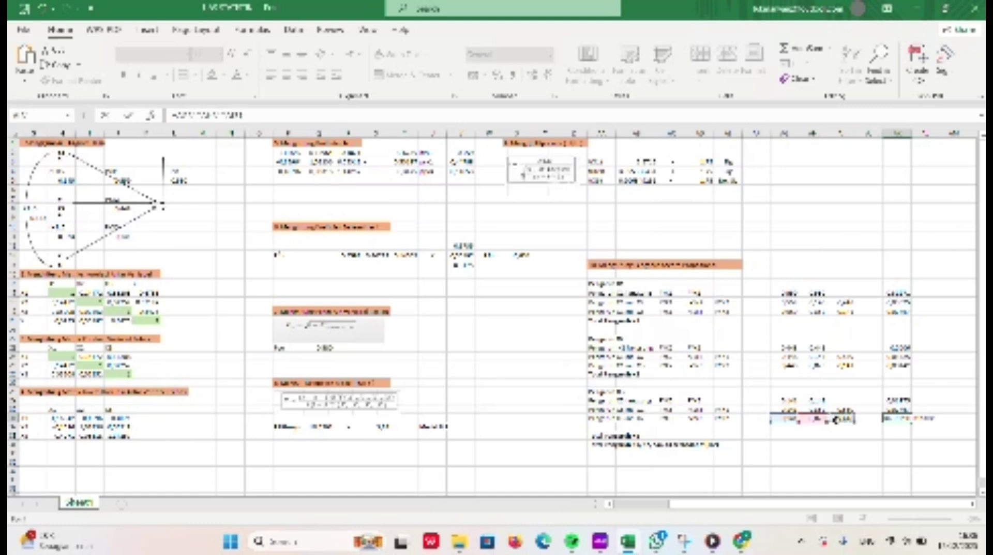
pyautogui.press('Return')
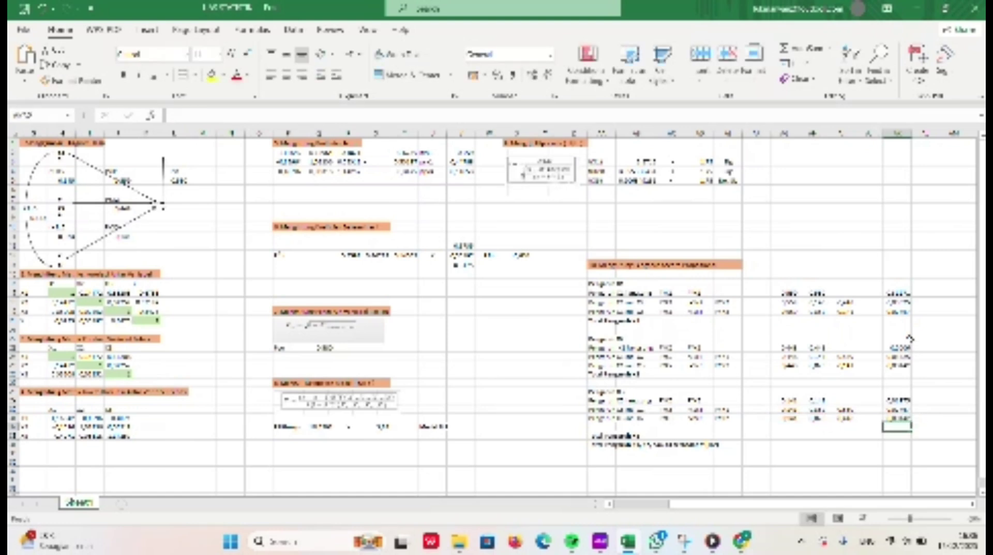
# Reduce the calculated X1 and X2 effects in the results column to three decimal places.
pyautogui.moveTo(890, 290); pyautogui.dragTo(897, 310)
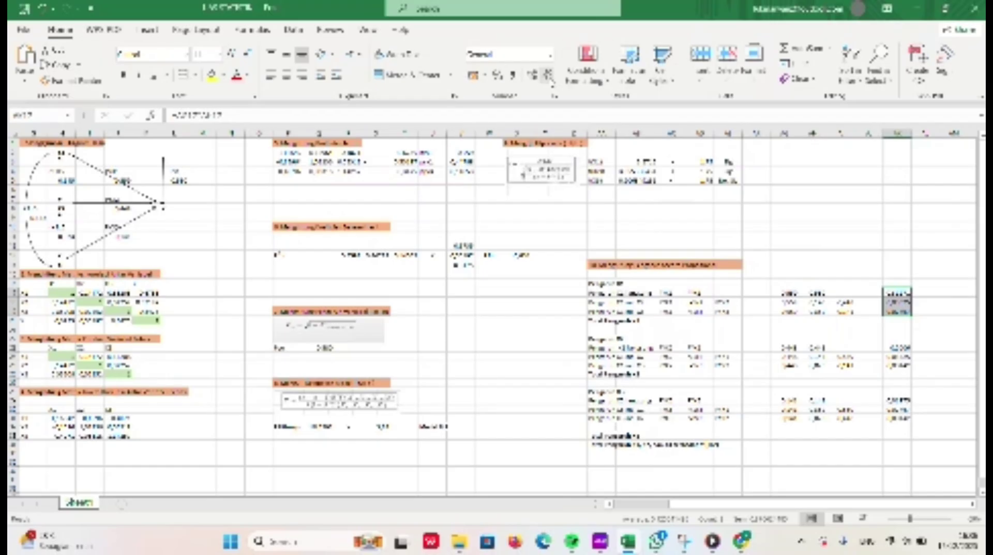
pyautogui.click(549, 76)
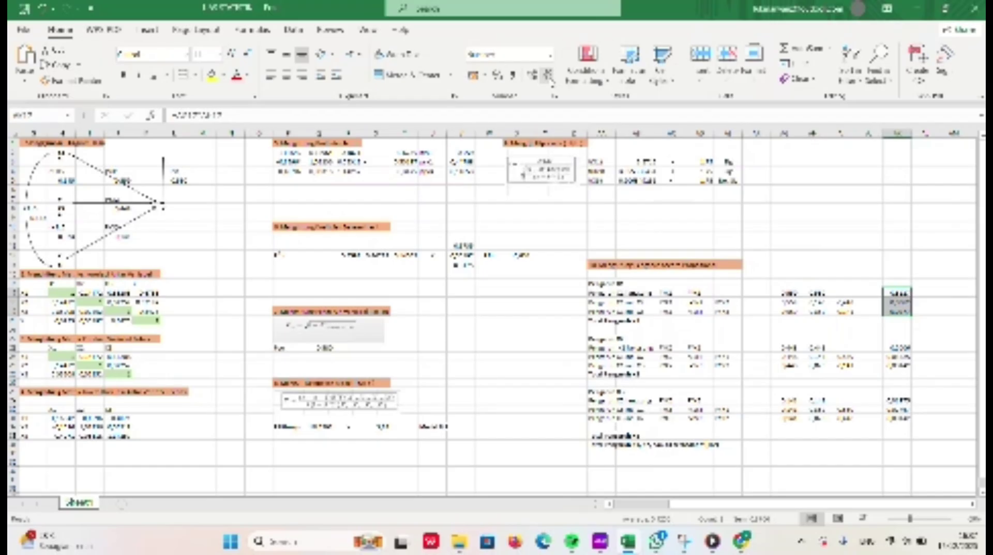
pyautogui.click(547, 75)
pyautogui.moveTo(898, 348); pyautogui.dragTo(899, 365)
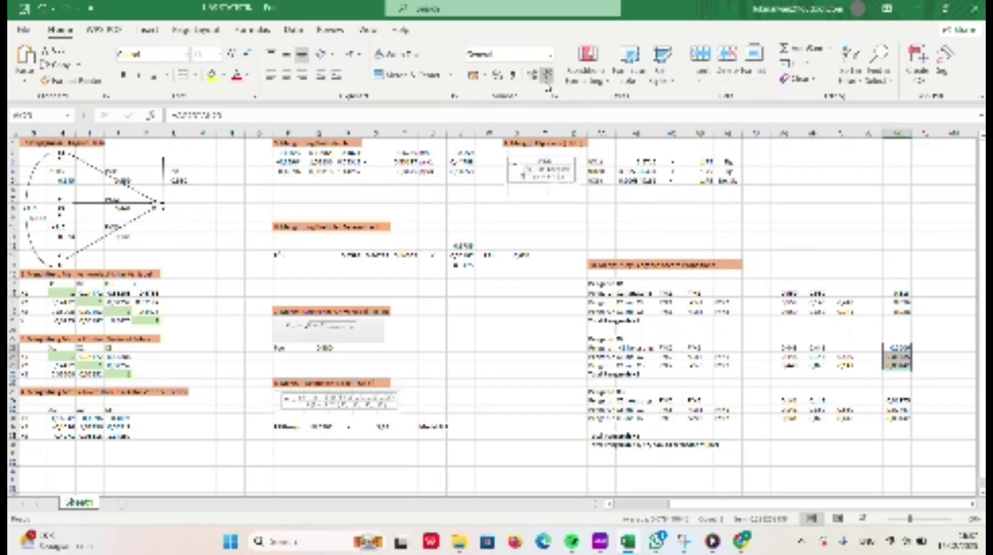
pyautogui.click(547, 75)
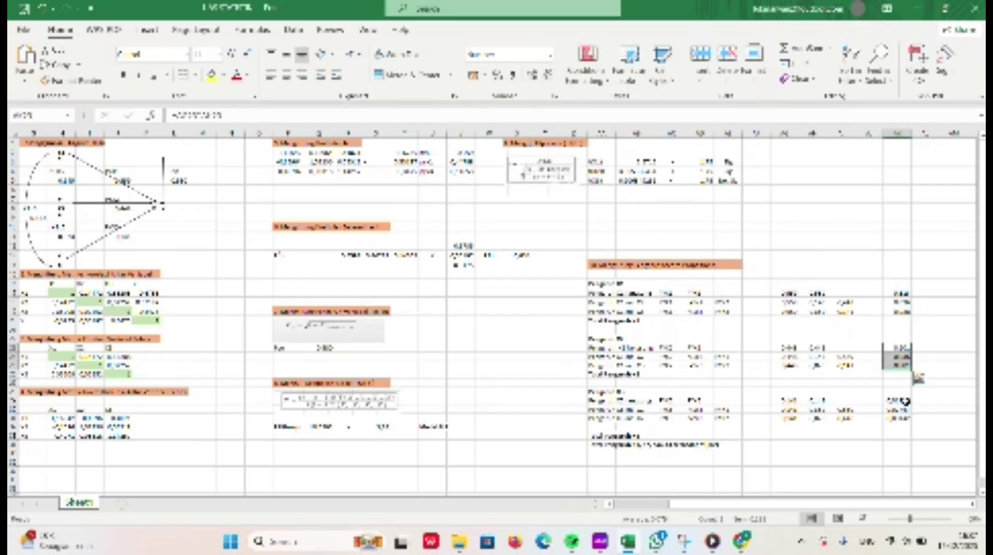
# Reduce the three calculated X3 effects in the results column to three decimal places.
pyautogui.moveTo(905, 401)
pyautogui.mouseDown()
pyautogui.moveTo(905, 419)
pyautogui.moveTo(905, 401)
pyautogui.mouseUp()
pyautogui.click(905, 424)
pyautogui.click(905, 401)
pyautogui.doubleClick(905, 400)
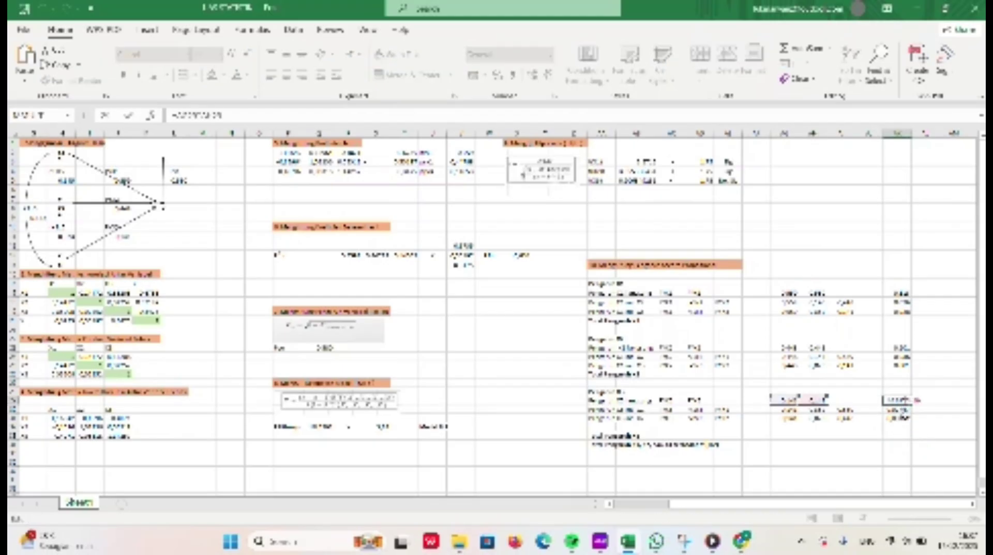
pyautogui.press('Return')
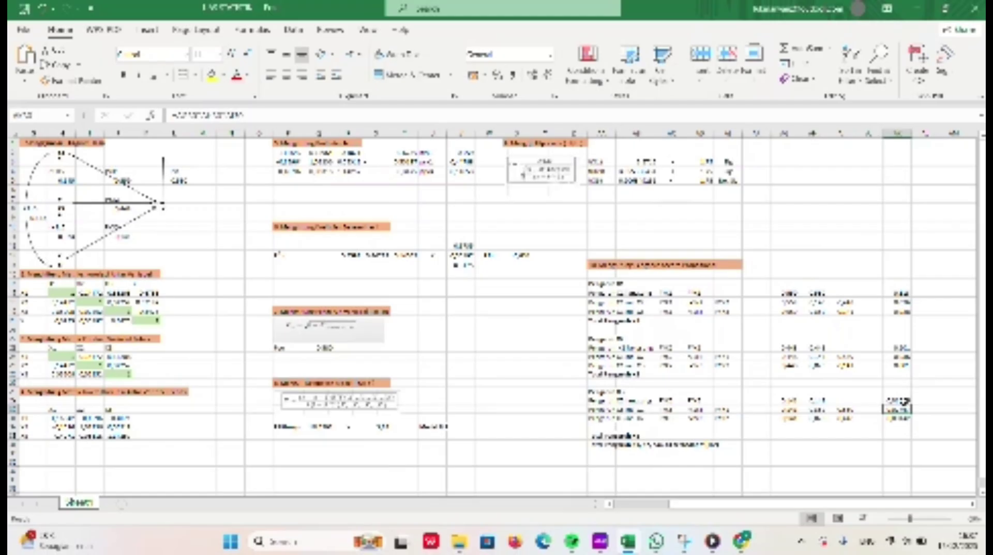
pyautogui.moveTo(901, 400); pyautogui.dragTo(900, 417)
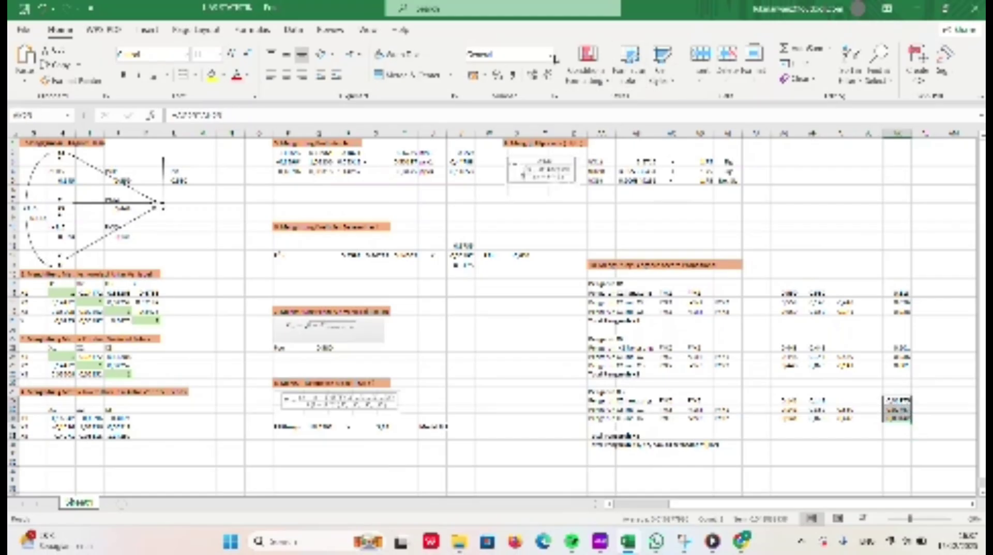
pyautogui.click(547, 74)
pyautogui.click(547, 74)
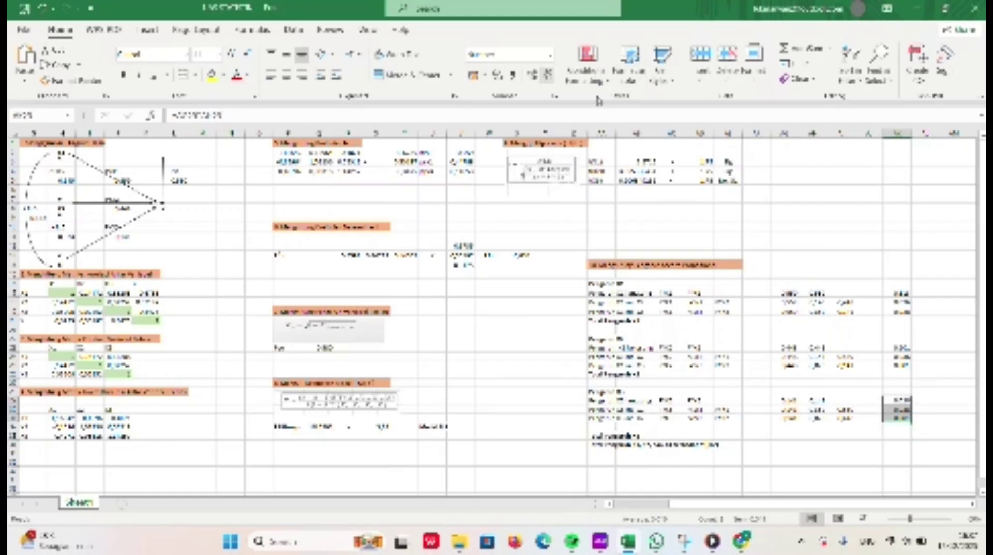
# Calculate the total X1 effect in the results column with a SUM of the direct and two indirect X1 effects.
pyautogui.click(900, 434)
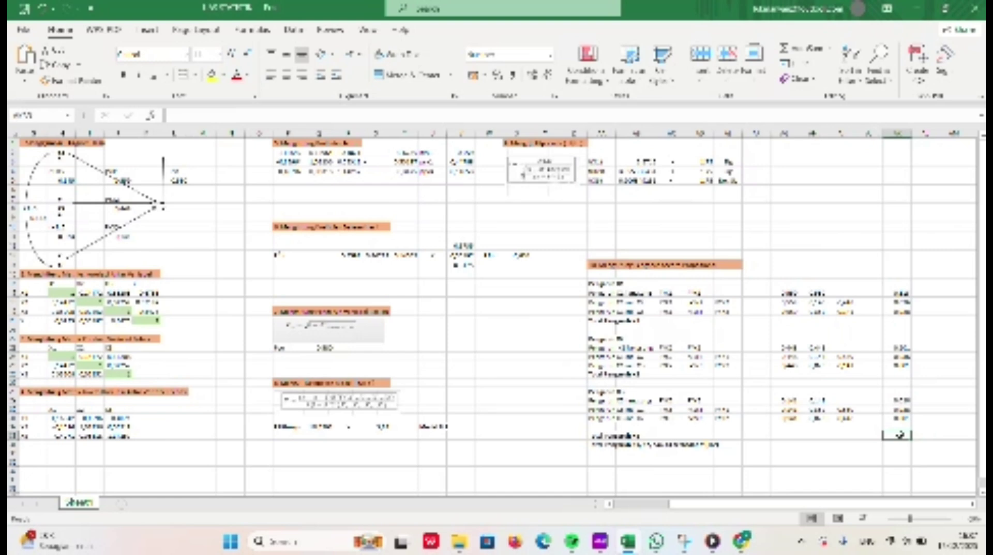
pyautogui.click(903, 319)
pyautogui.write('=')
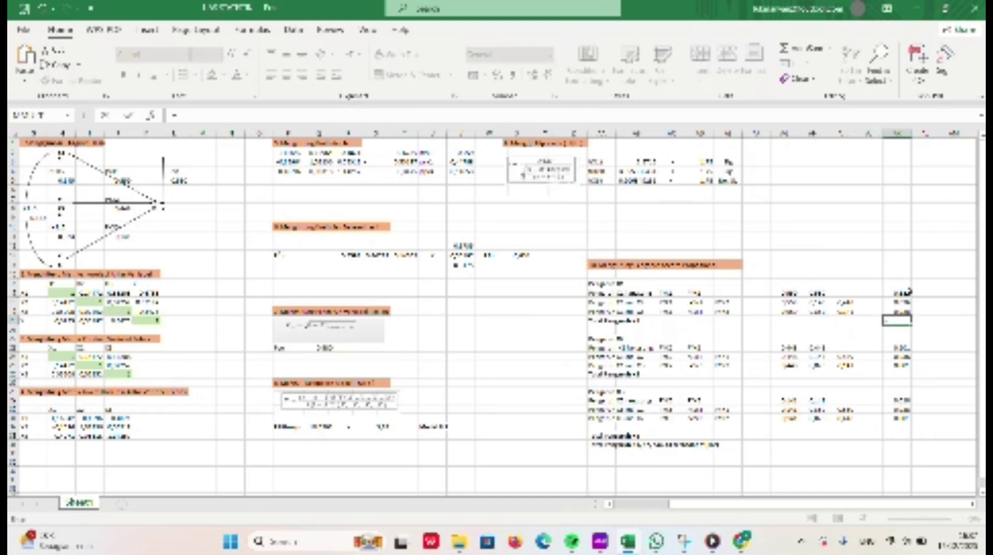
pyautogui.click(908, 293)
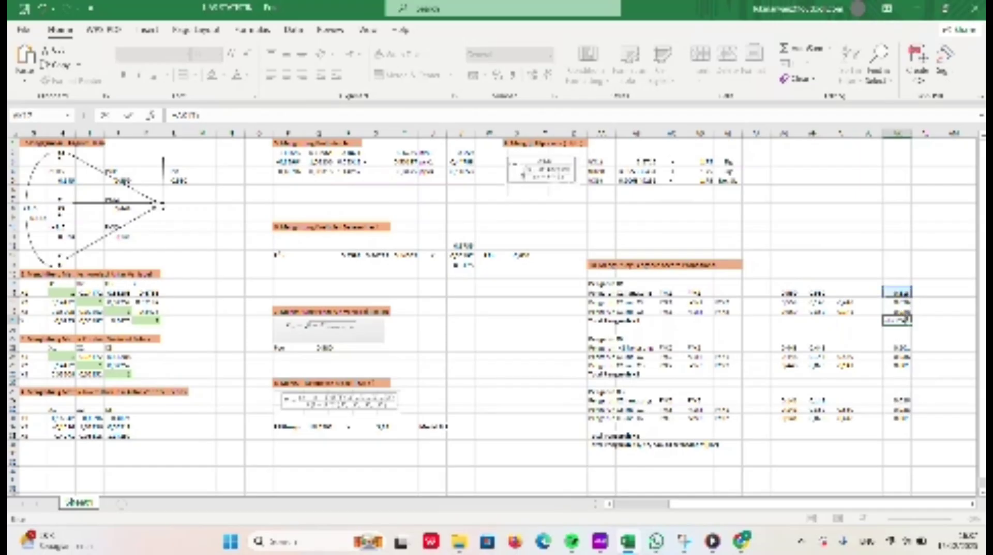
pyautogui.press('BackSpace')
pyautogui.press('BackSpace')
pyautogui.press('BackSpace')
pyautogui.press('BackSpace')
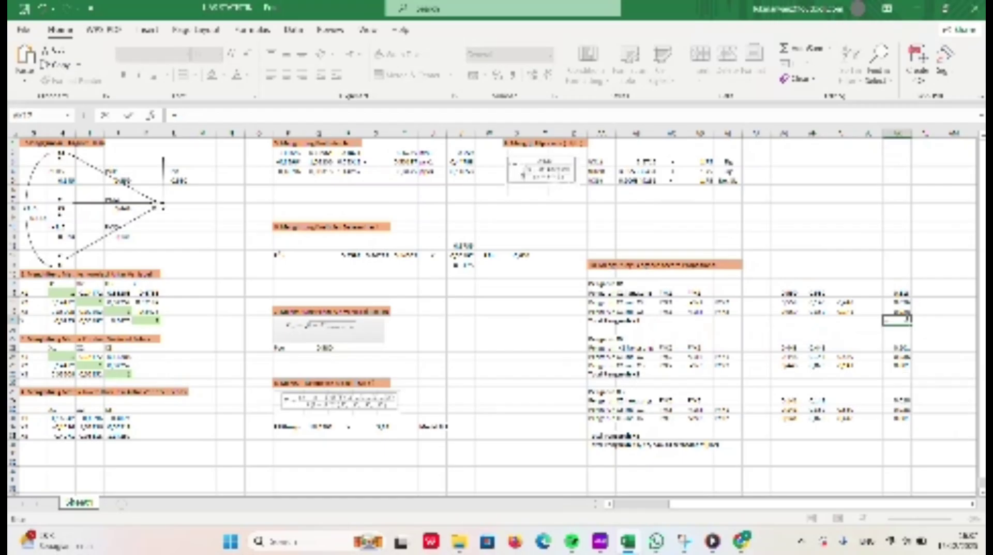
pyautogui.write('su')
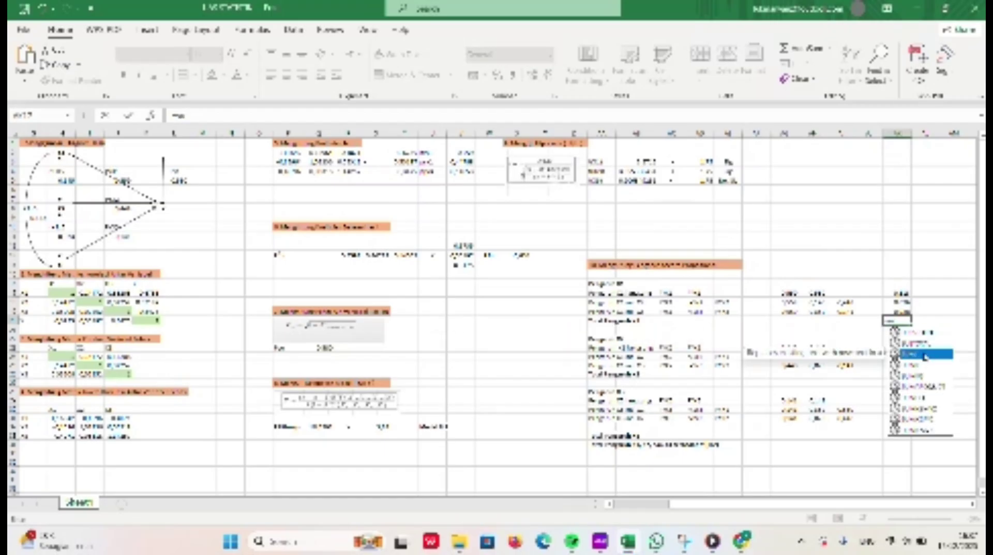
pyautogui.doubleClick(929, 356)
pyautogui.click(899, 292)
pyautogui.moveTo(902, 293); pyautogui.dragTo(905, 310)
pyautogui.press('Return')
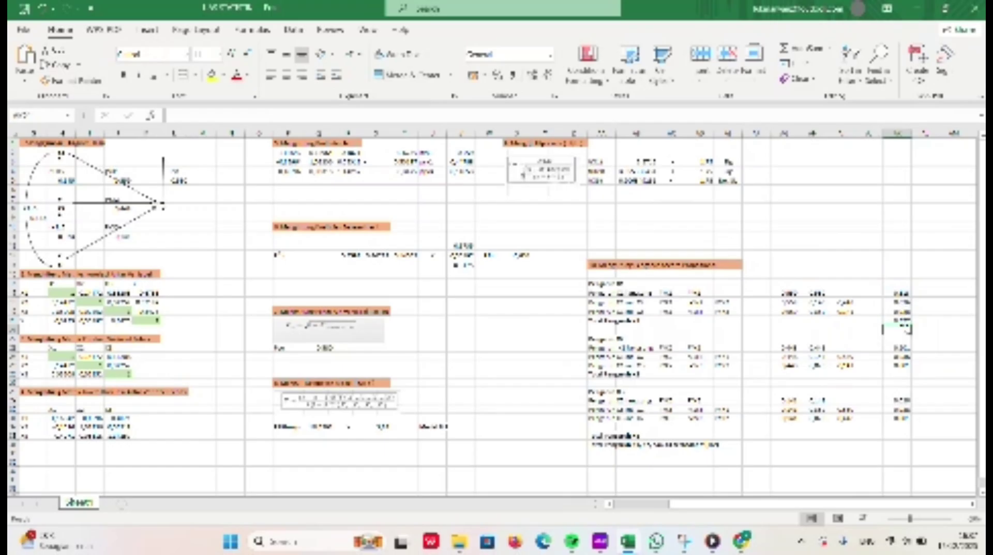
# Calculate the total X2 effect in the results column with a SUM of the direct and two indirect X2 effects.
pyautogui.click(904, 376)
pyautogui.write('=')
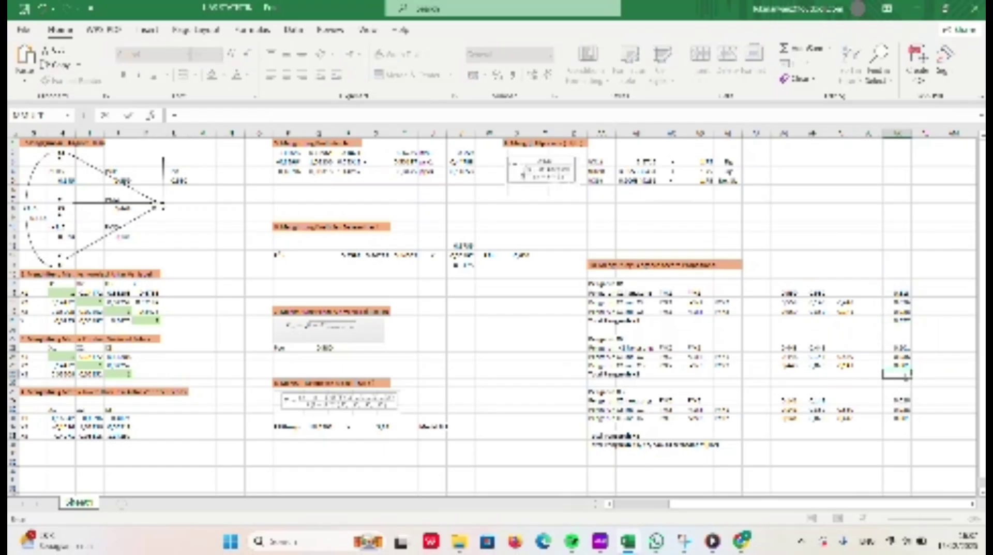
pyautogui.write('su')
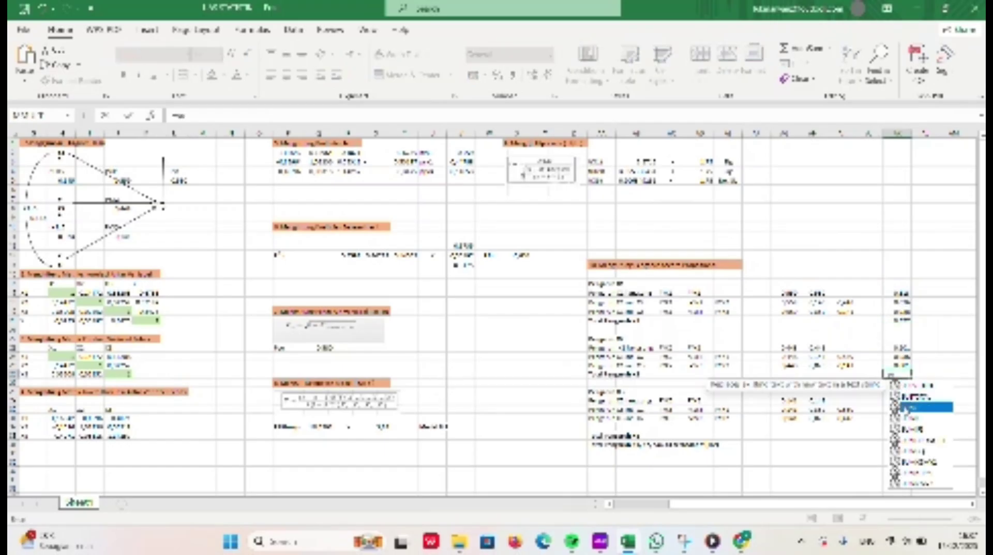
pyautogui.press('Tab')
pyautogui.moveTo(901, 347); pyautogui.dragTo(905, 362)
pyautogui.press('Return')
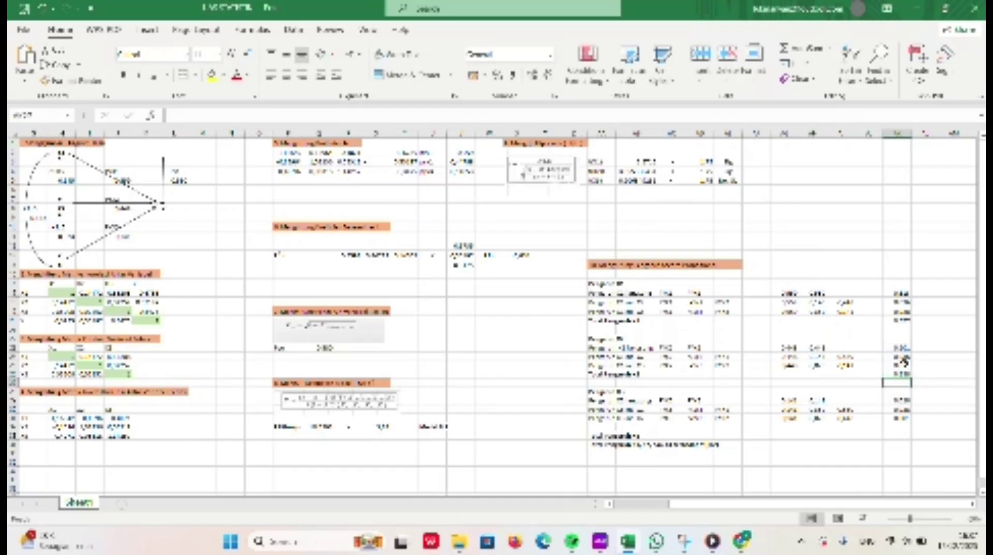
pyautogui.click(901, 426)
pyautogui.write('=sum')
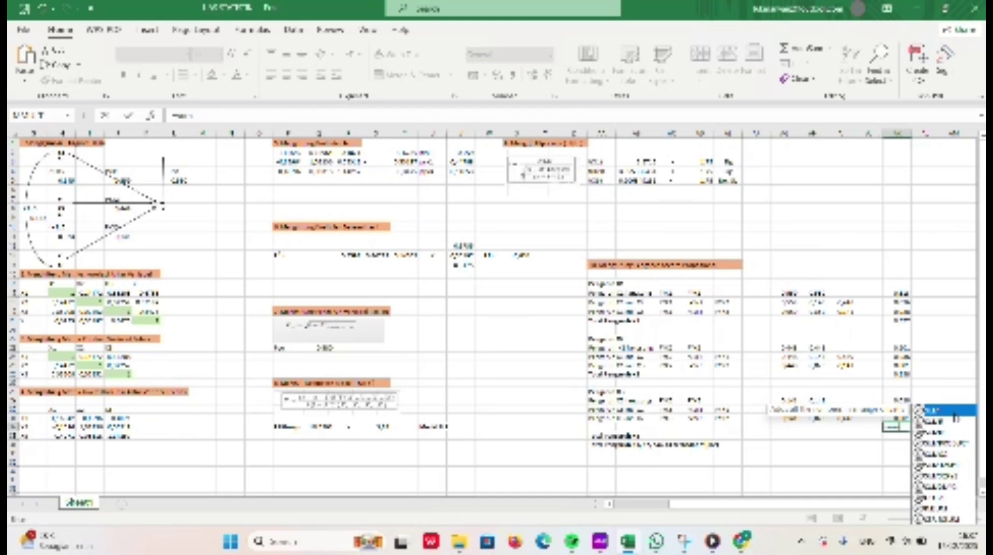
pyautogui.press('Tab')
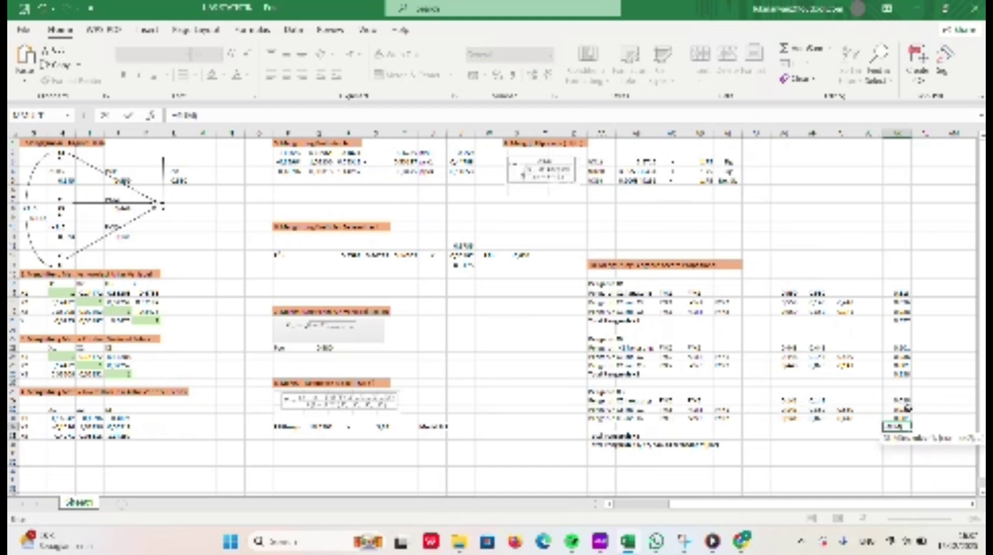
pyautogui.moveTo(903, 399); pyautogui.dragTo(900, 418)
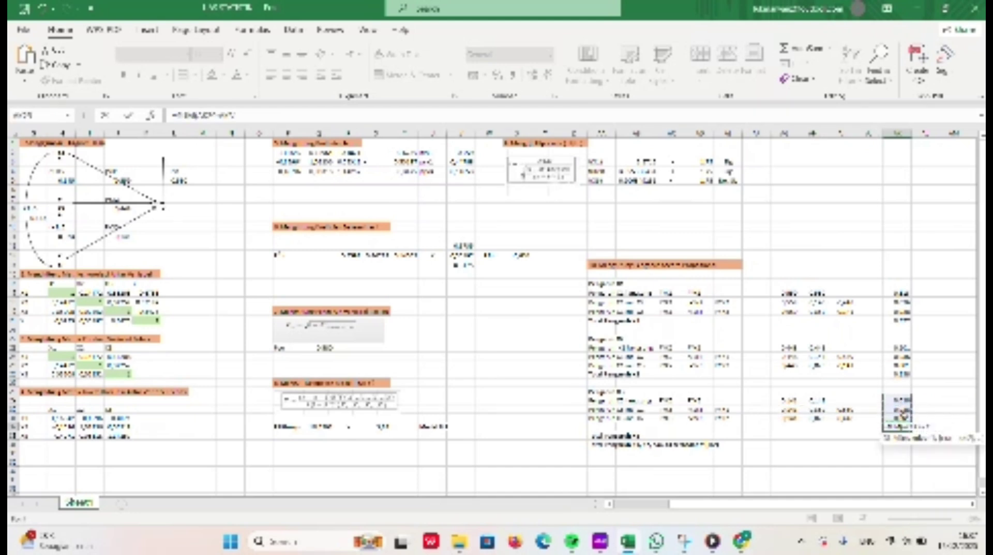
pyautogui.press('Return')
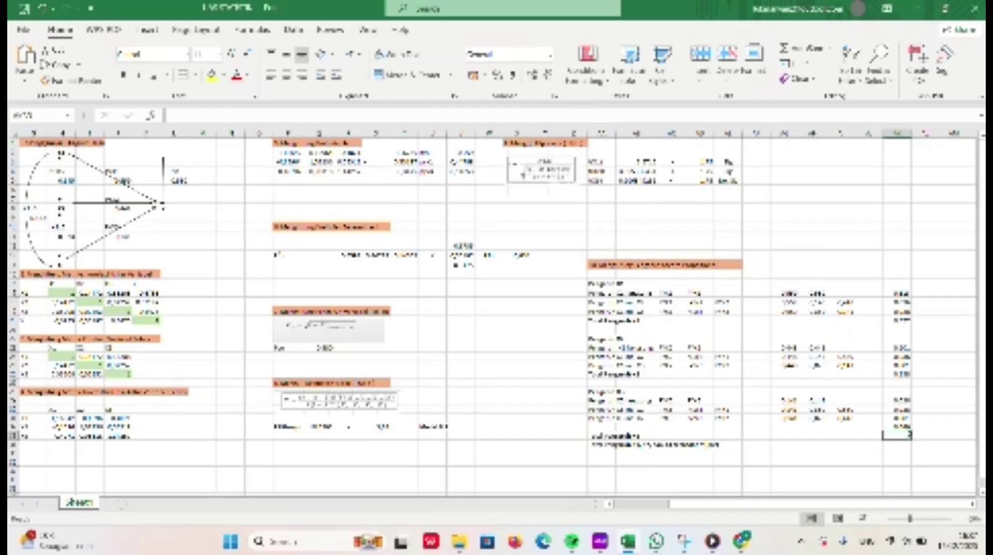
pyautogui.click(905, 425)
pyautogui.press('BackSpace')
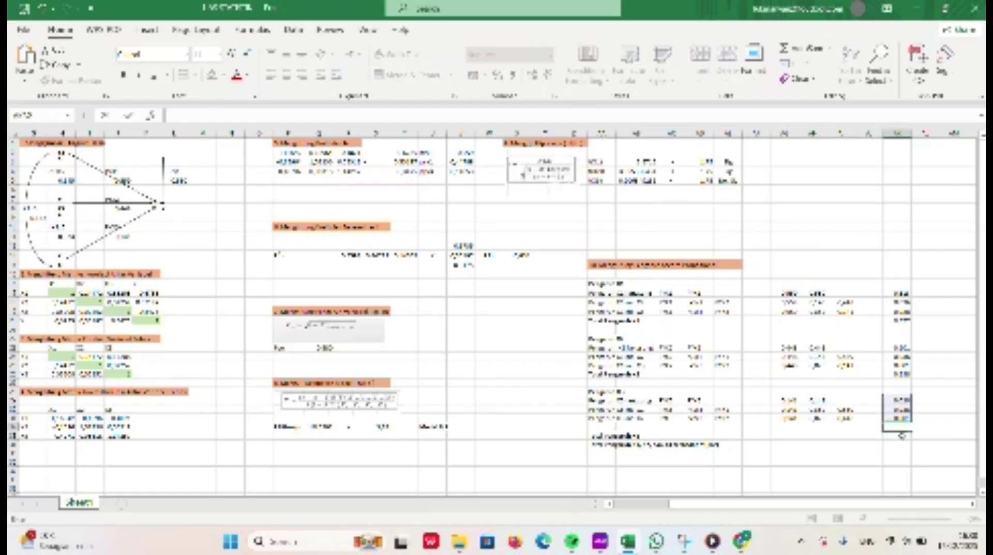
# Calculate the total X3 effect in its total row of the results column with a SUM of the three X3 effects.
pyautogui.click(904, 435)
pyautogui.doubleClick(904, 436)
pyautogui.write('=su')
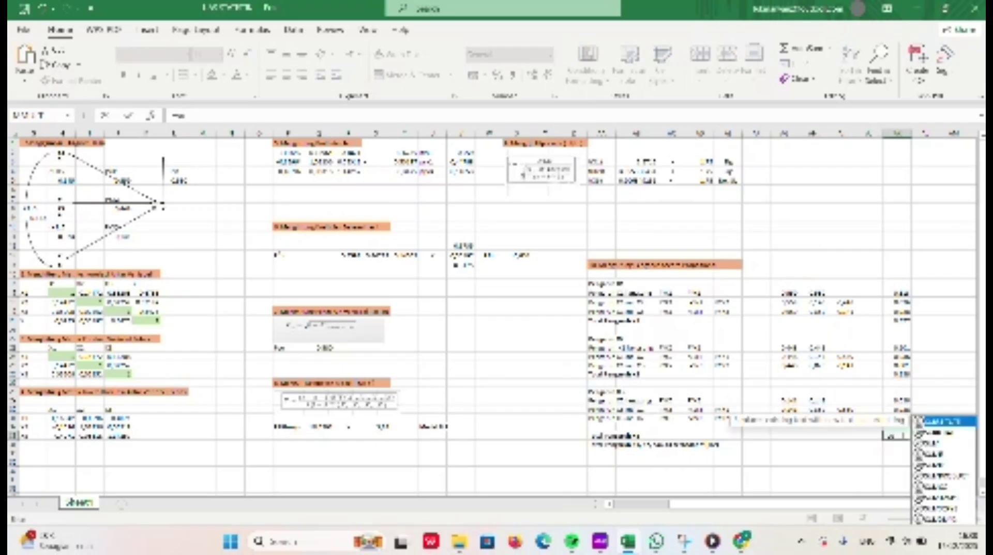
pyautogui.doubleClick(938, 443)
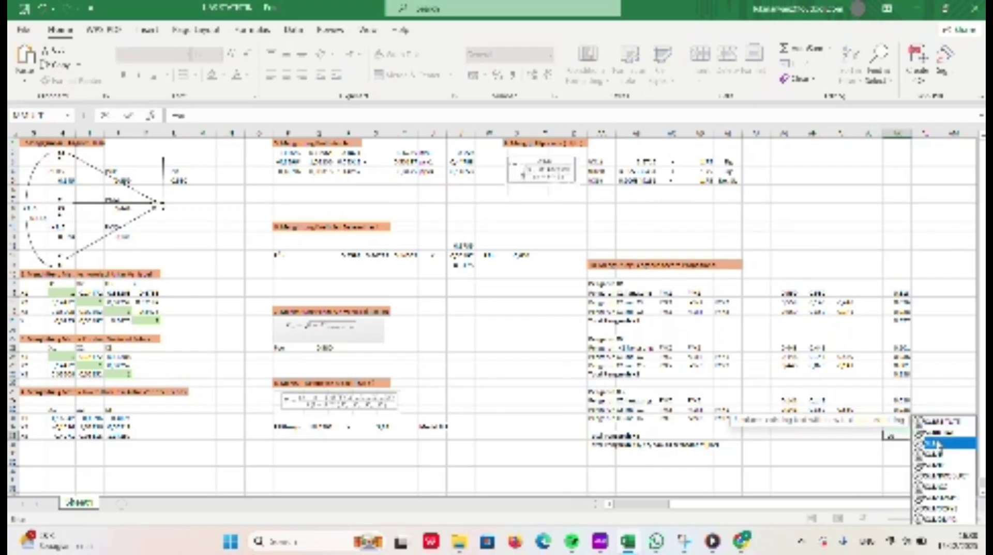
pyautogui.moveTo(905, 398); pyautogui.dragTo(908, 417)
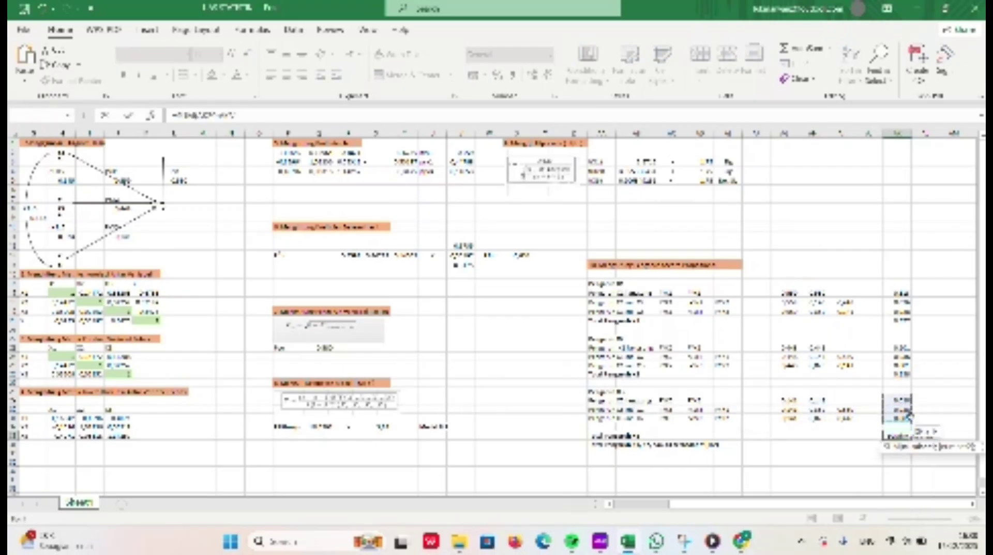
pyautogui.press('Return')
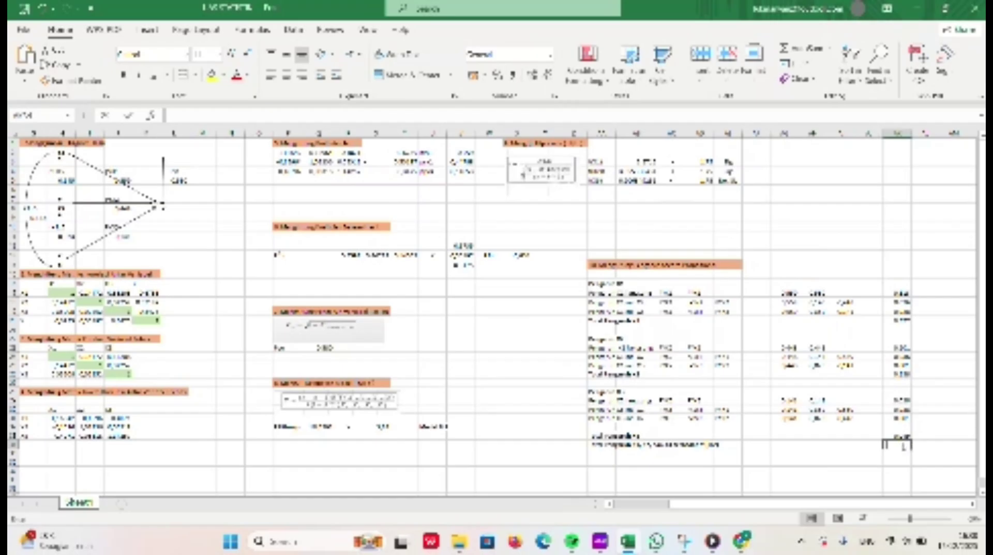
pyautogui.write('=')
pyautogui.click(903, 322)
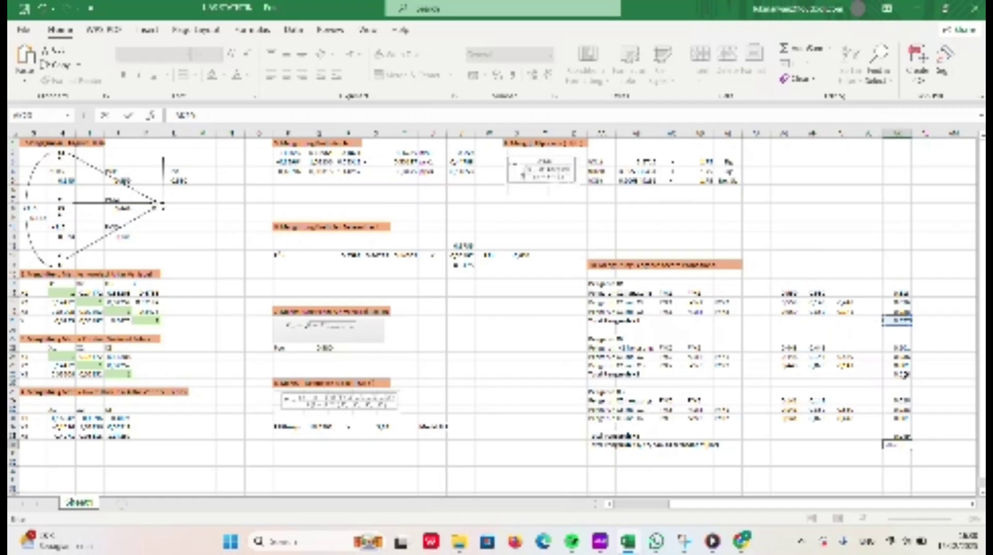
pyautogui.write('/')
pyautogui.click(903, 373)
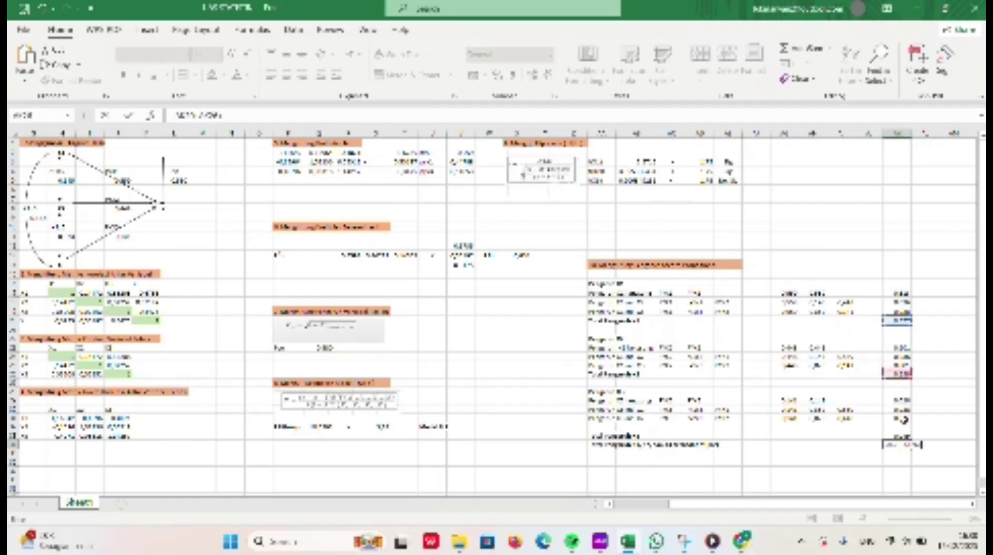
pyautogui.write('+')
pyautogui.click(904, 435)
pyautogui.press('Return')
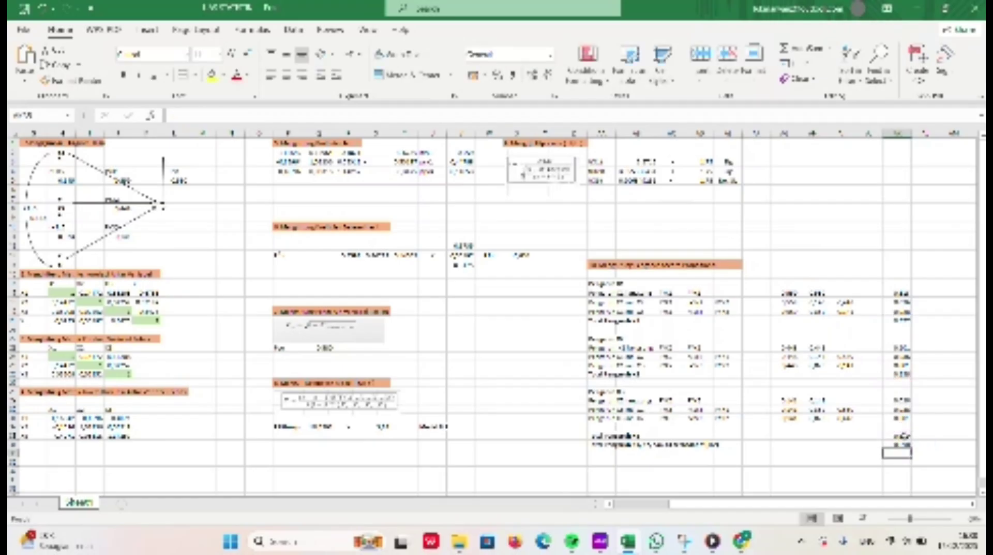
pyautogui.doubleClick(900, 436)
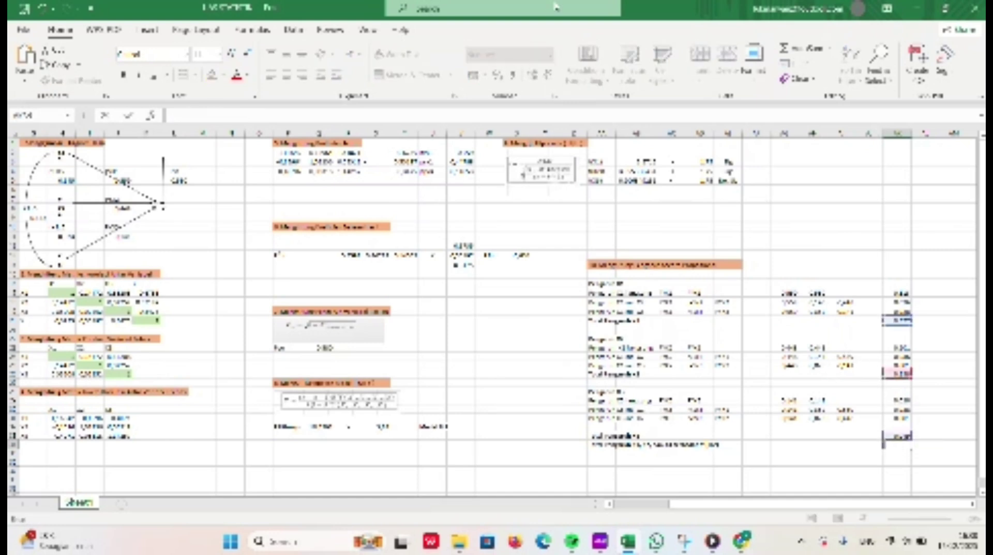
pyautogui.press('Return')
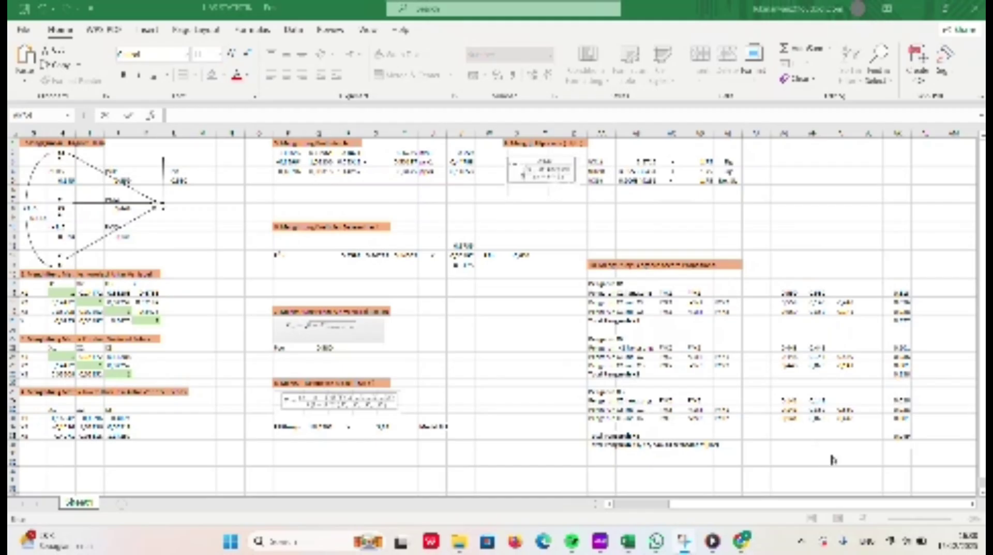
# Calculate the combined R2 effect on Y in the results column by adding the X1, X2 and X3 effect totals.
pyautogui.click(897, 445)
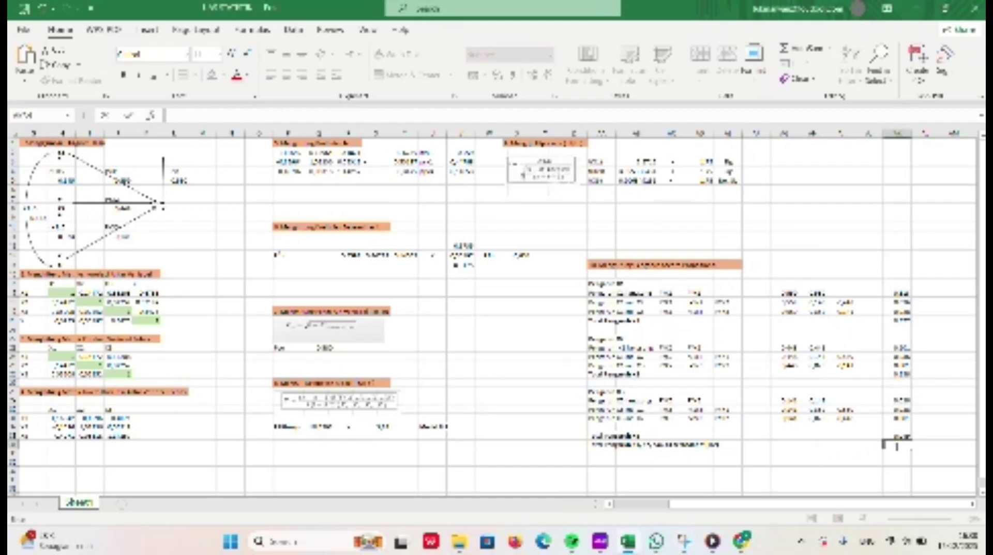
pyautogui.write('=')
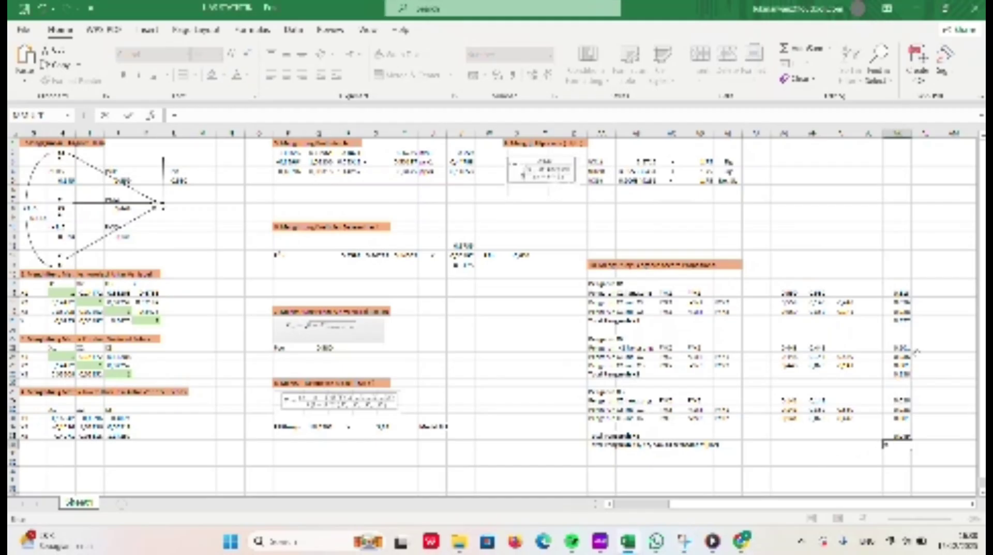
pyautogui.click(906, 321)
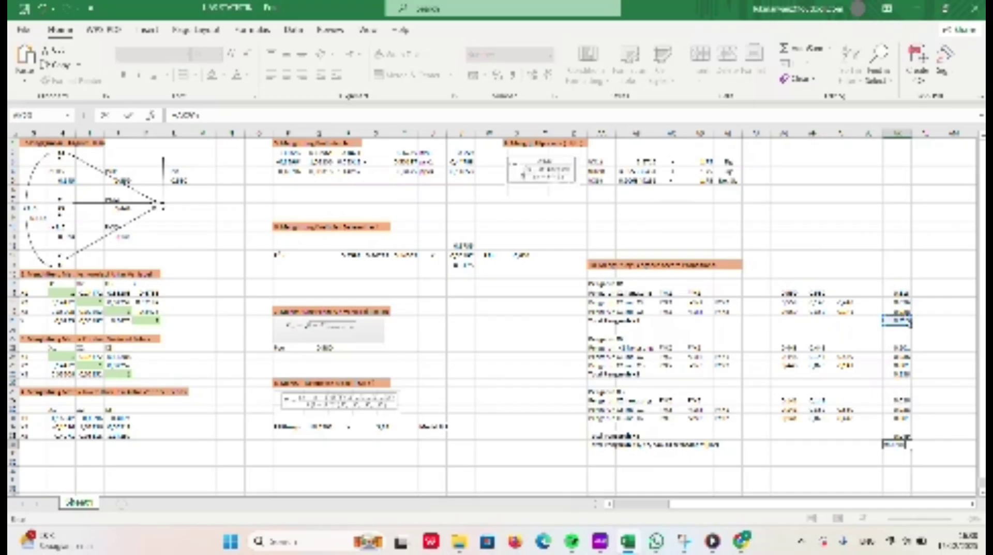
pyautogui.write('+')
pyautogui.click(904, 373)
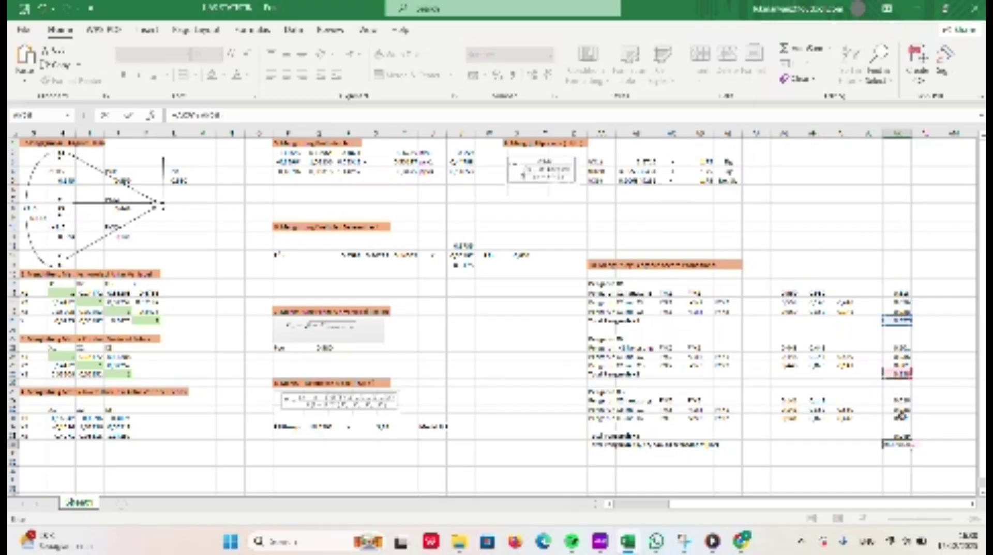
pyautogui.write('+')
pyautogui.click(898, 161)
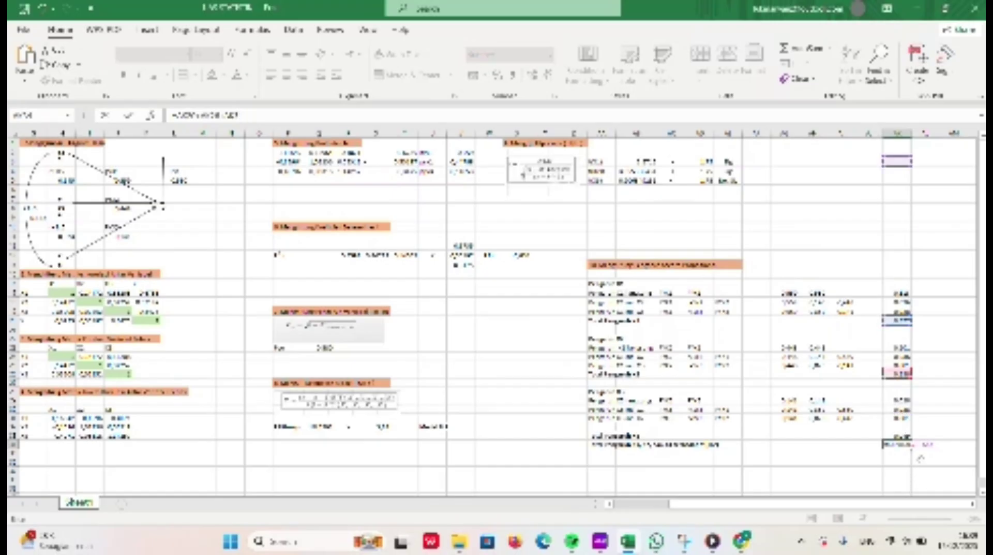
pyautogui.press('BackSpace')
pyautogui.press('BackSpace')
pyautogui.press('BackSpace')
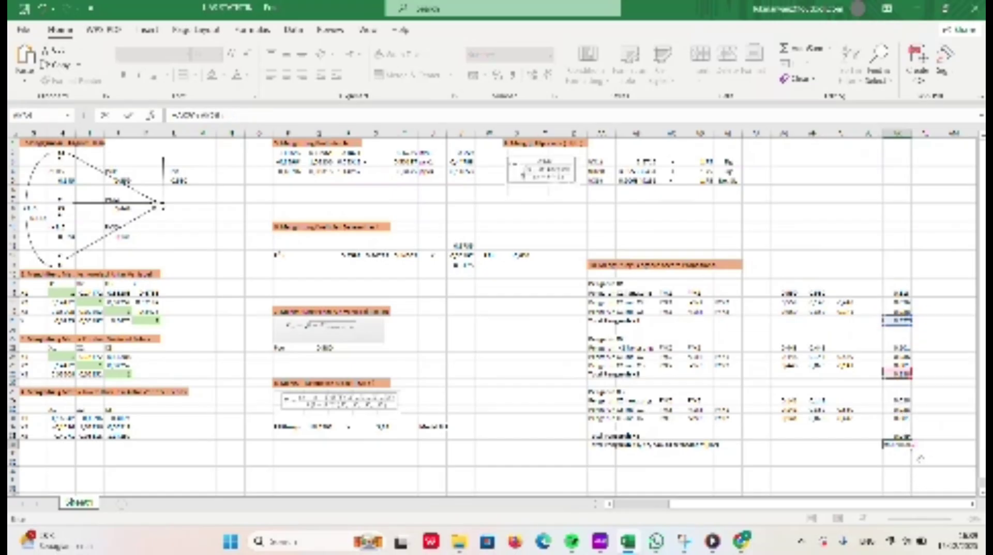
pyautogui.click(898, 436)
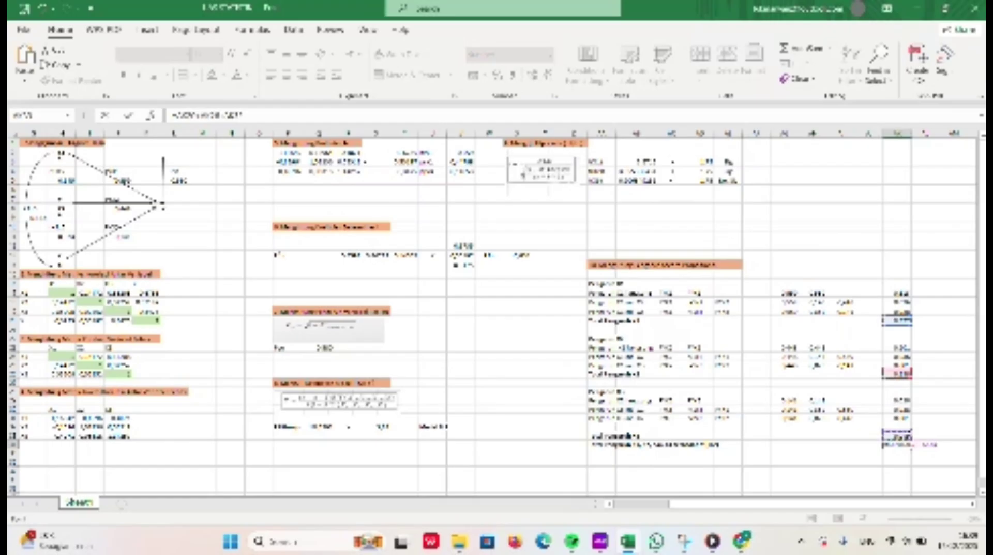
pyautogui.press('Return')
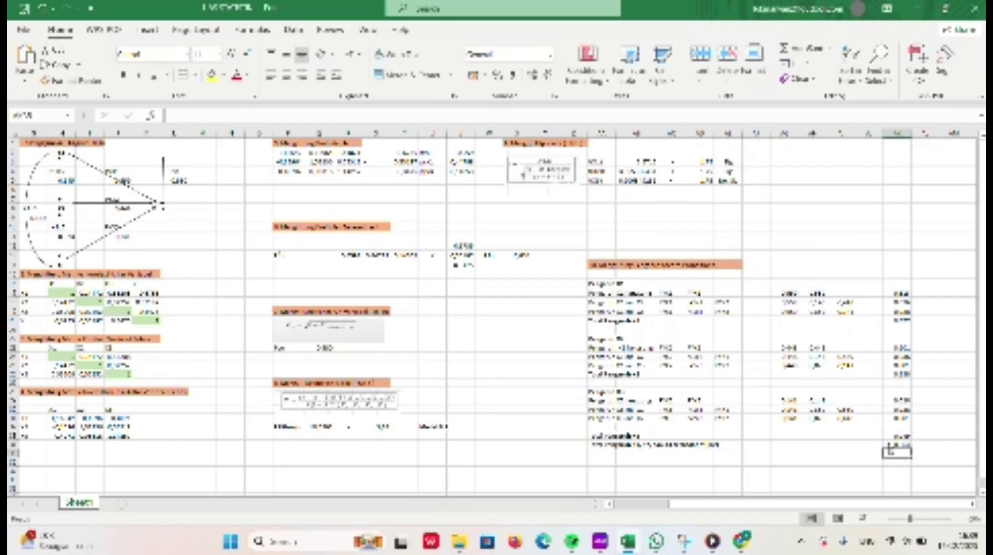